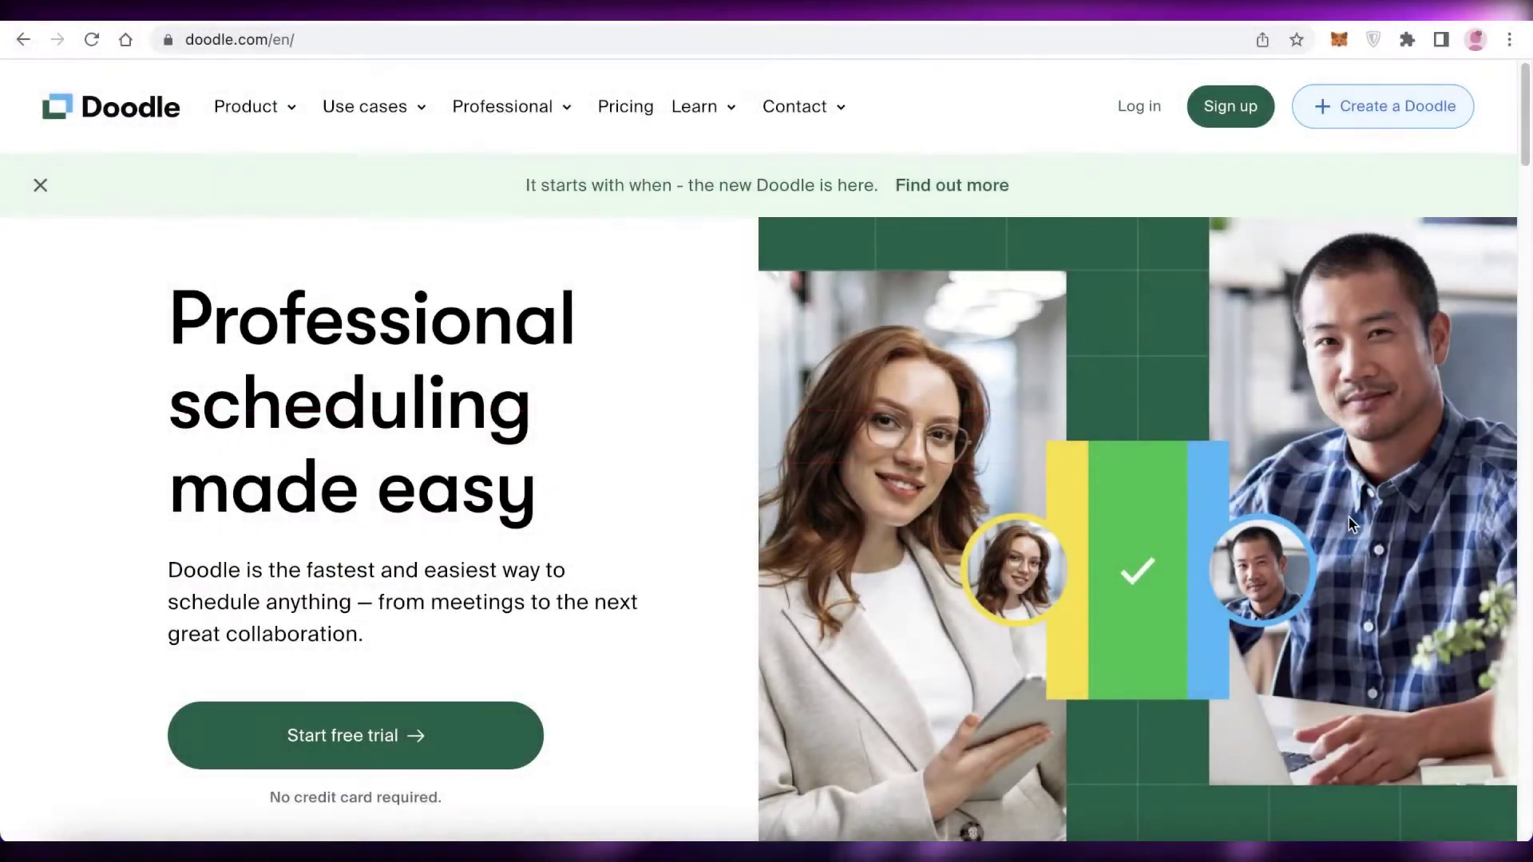
Step: Scroll through the Doodle homepage to look over its content
scroll(1347, 533, "down", 7)
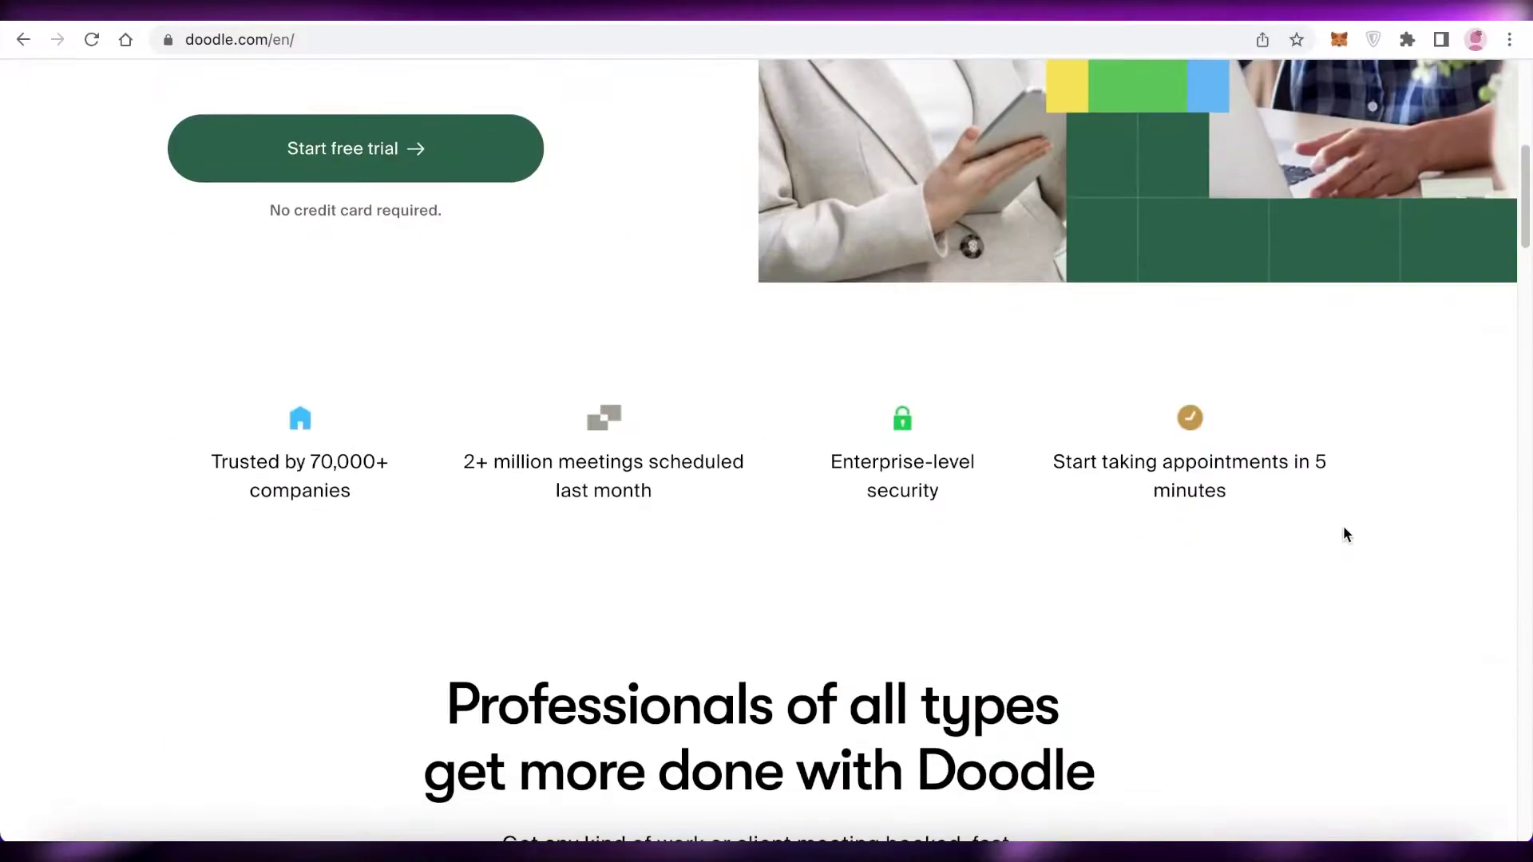
scroll(1346, 534, "up", 7)
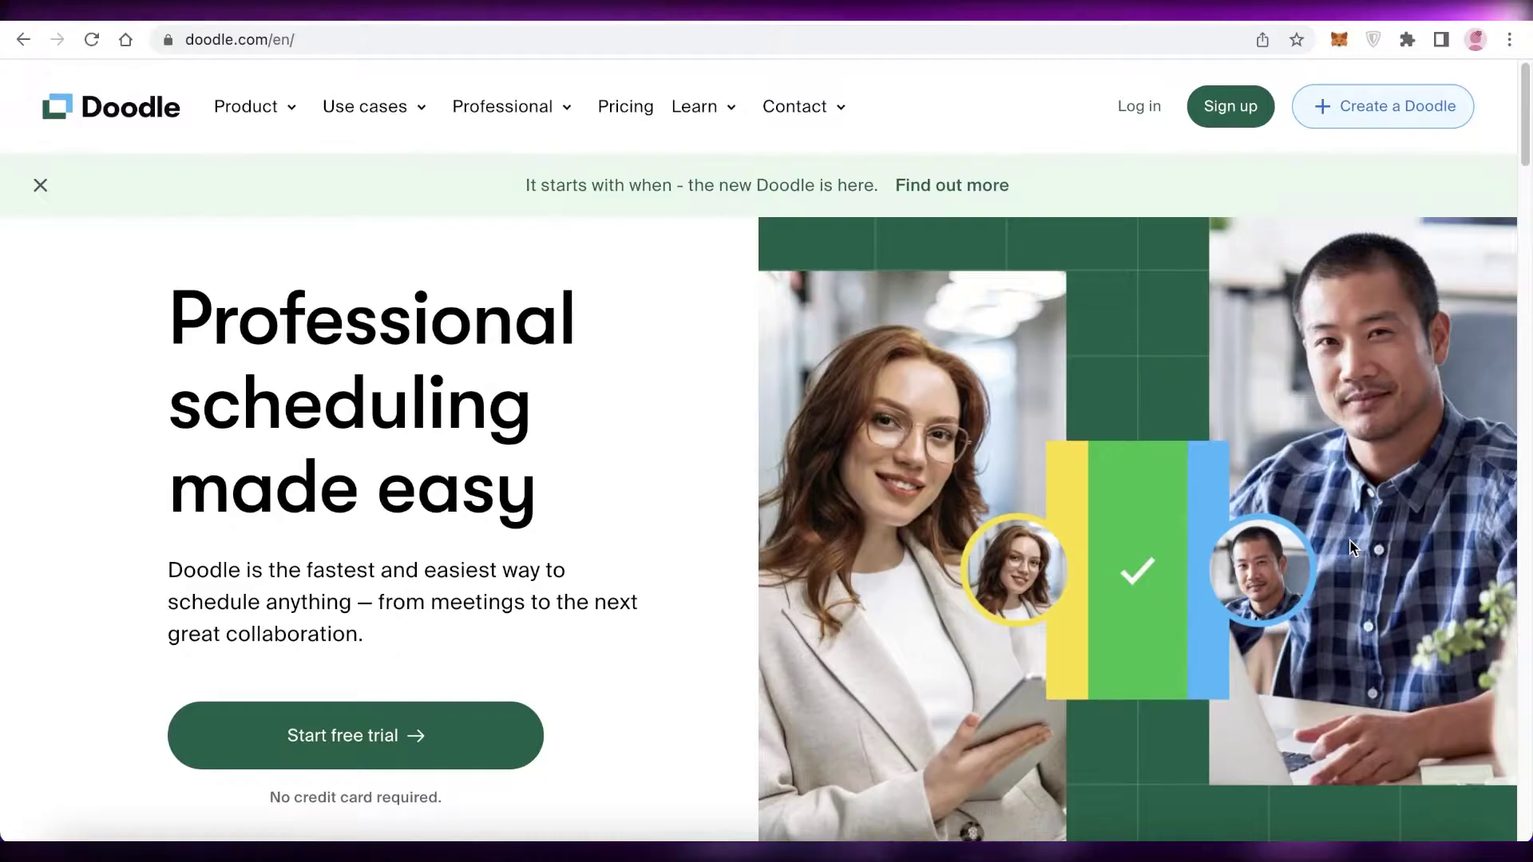
scroll(1352, 547, "down", 7)
scroll(1352, 547, "up", 7)
scroll(1352, 547, "down", 7)
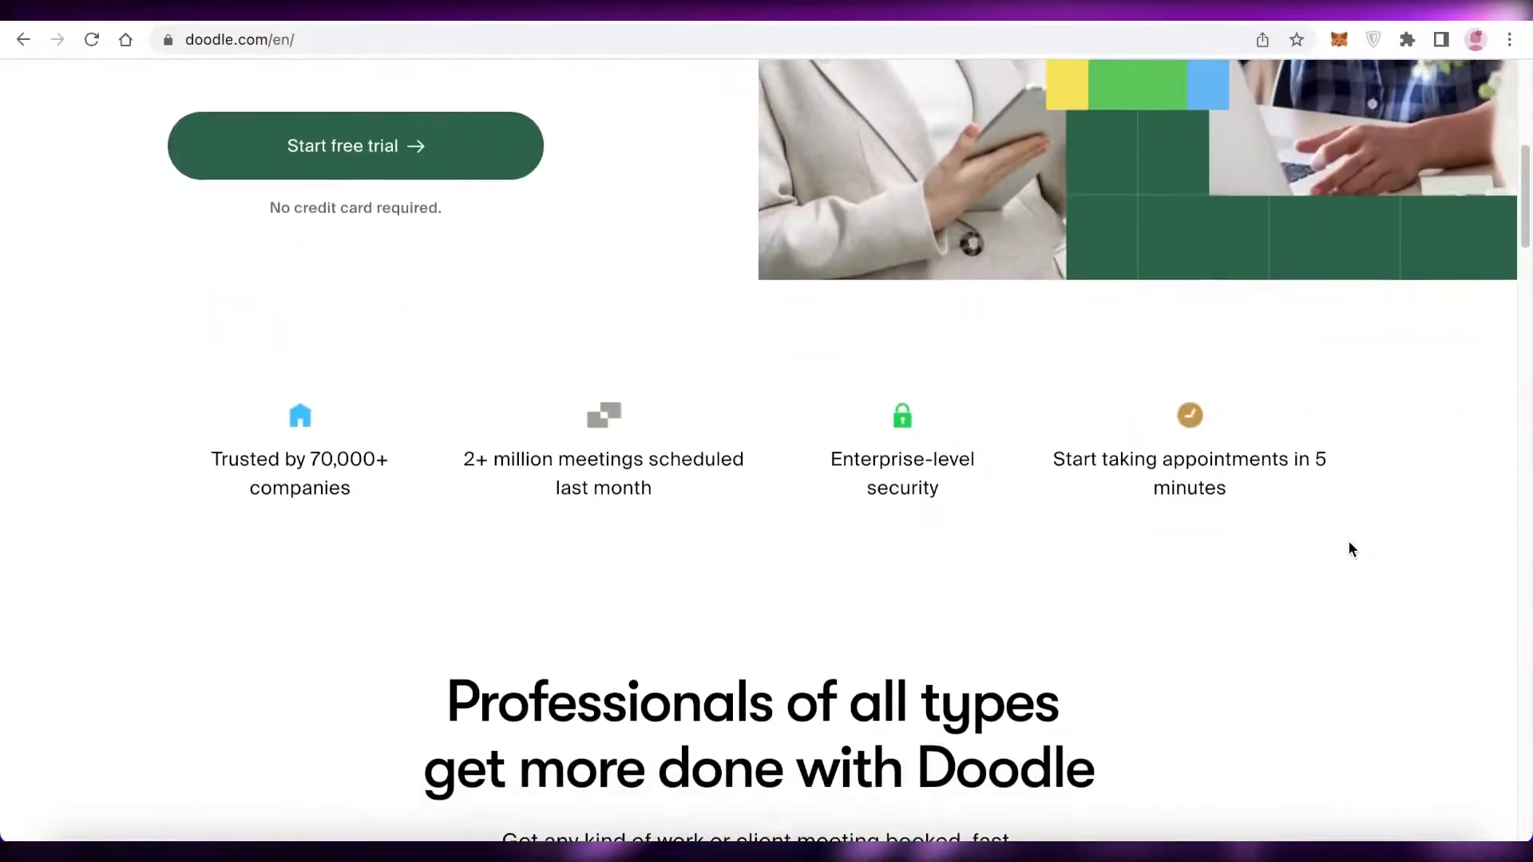
scroll(1349, 542, "down", 10)
scroll(1350, 543, "up", 3)
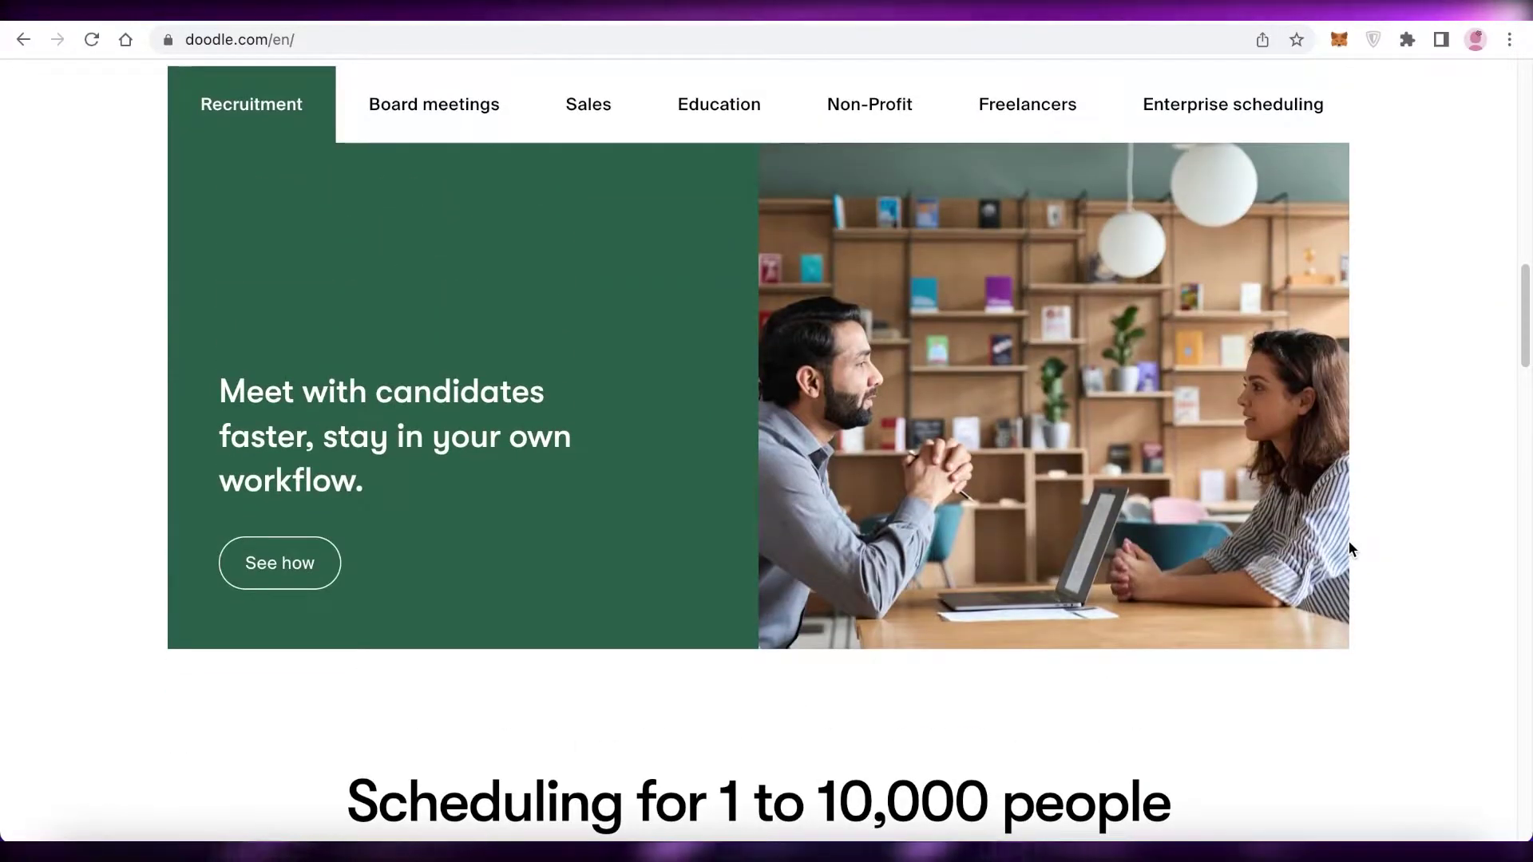
scroll(1349, 543, "down", 3)
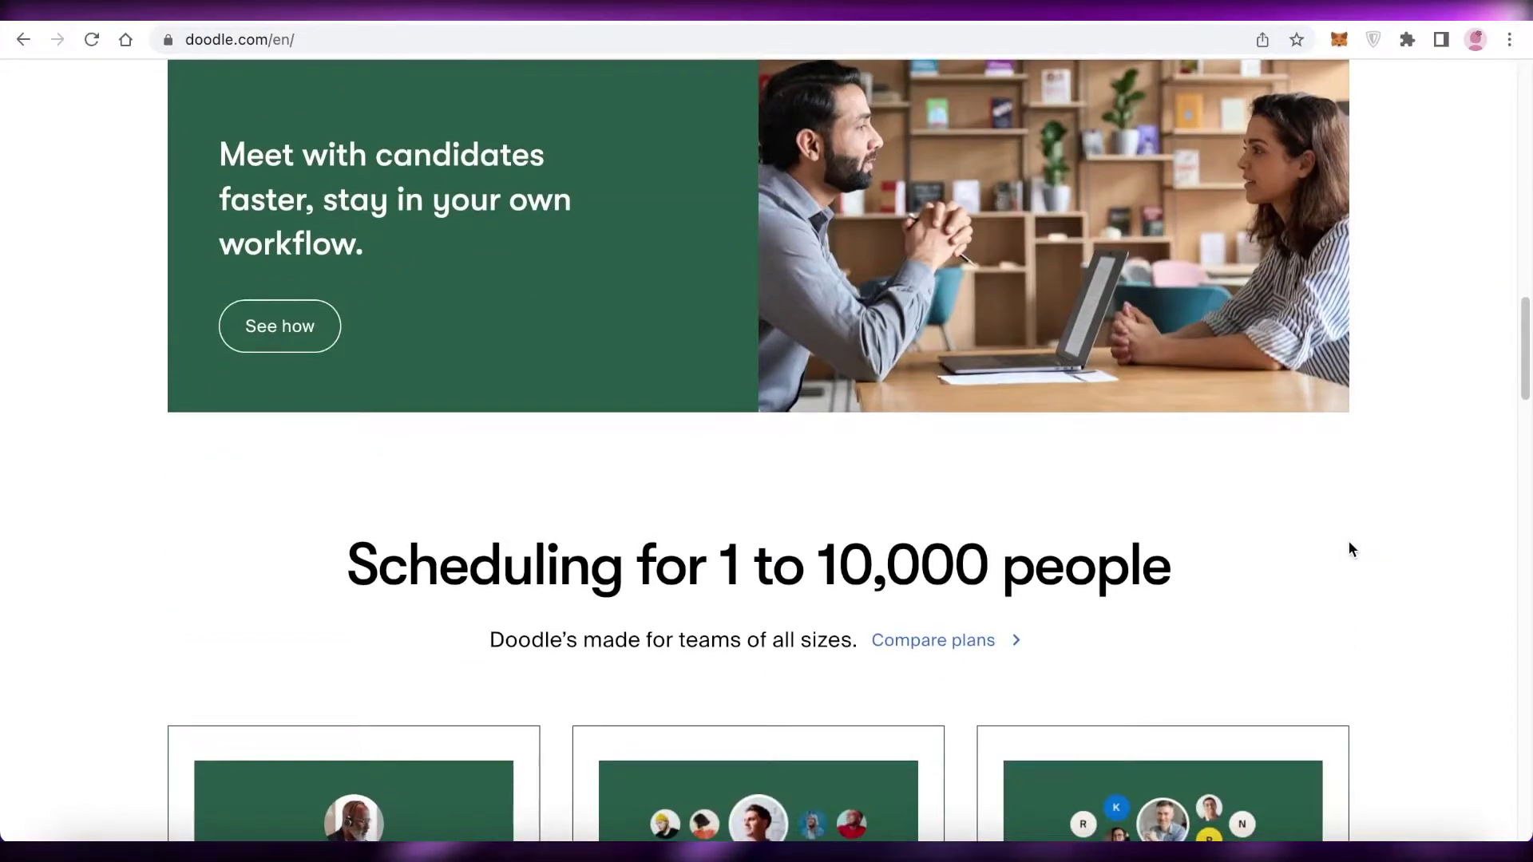
scroll(1350, 543, "down", 1)
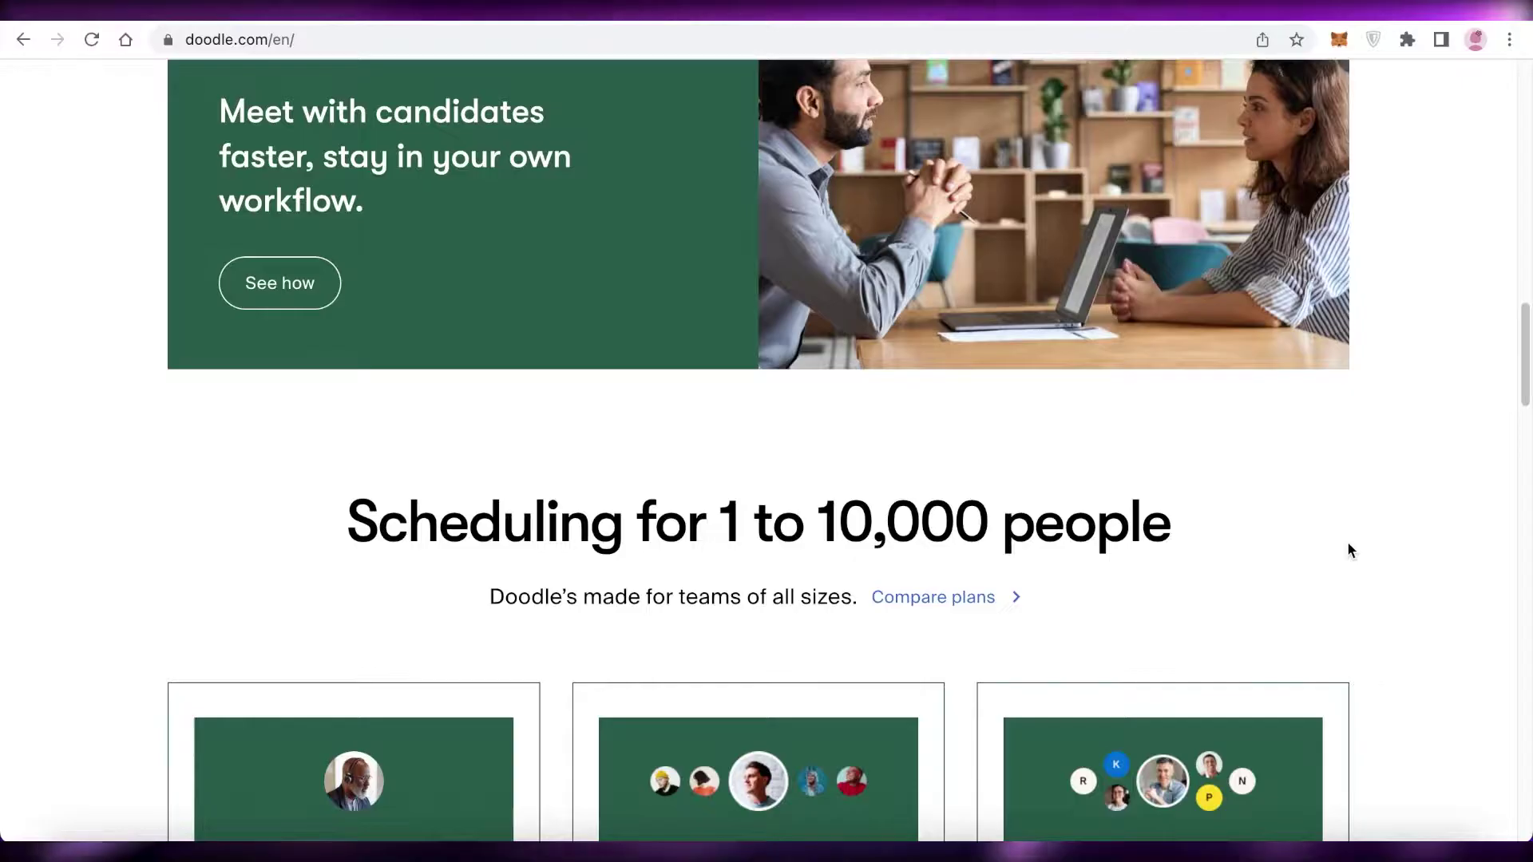
scroll(1348, 545, "down", 10)
scroll(1348, 544, "up", 13)
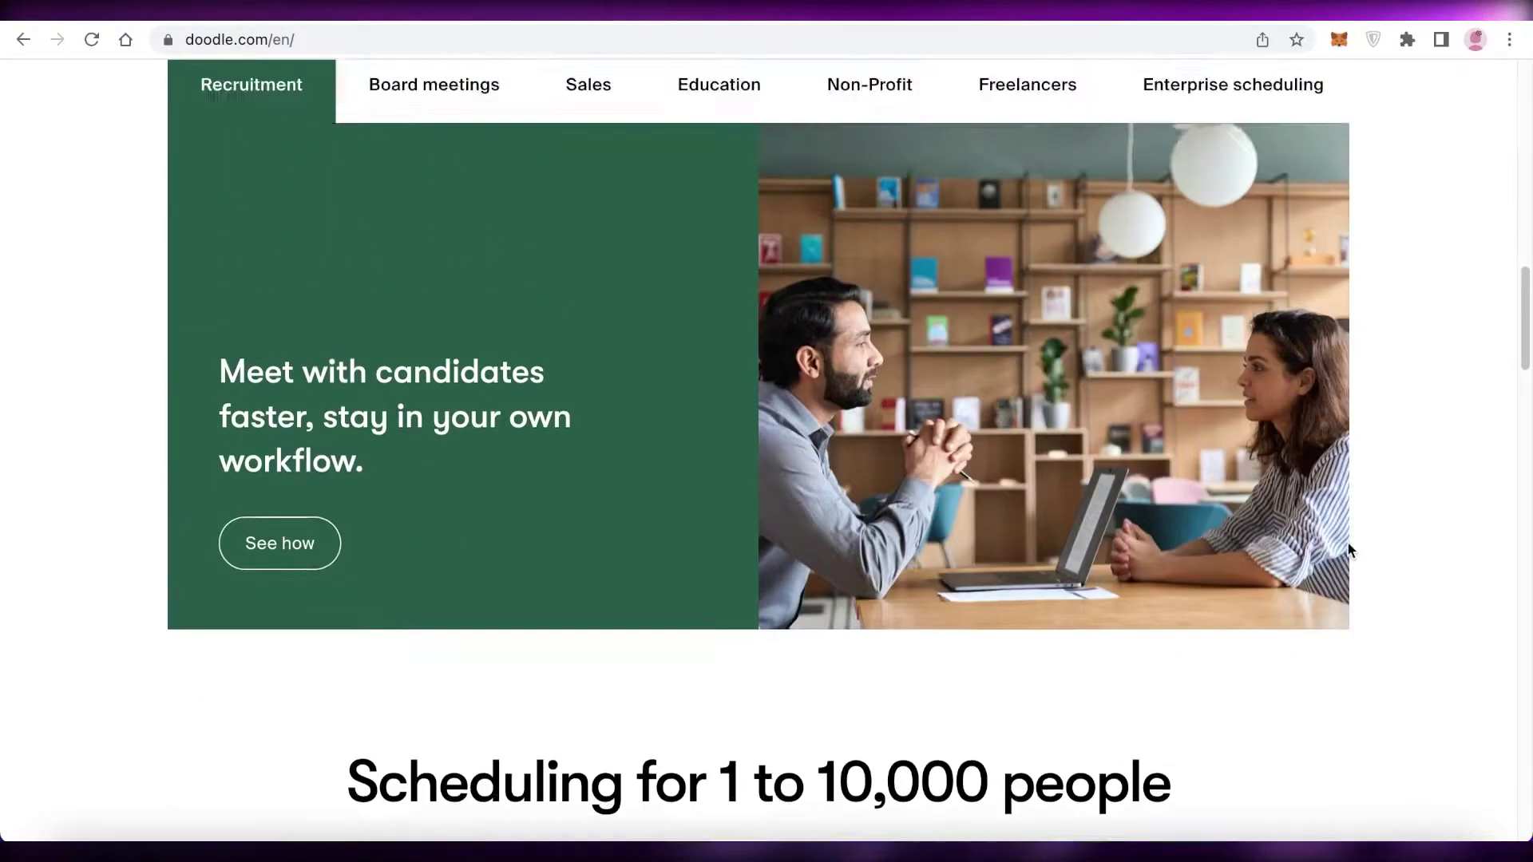
scroll(1349, 546, "up", 10)
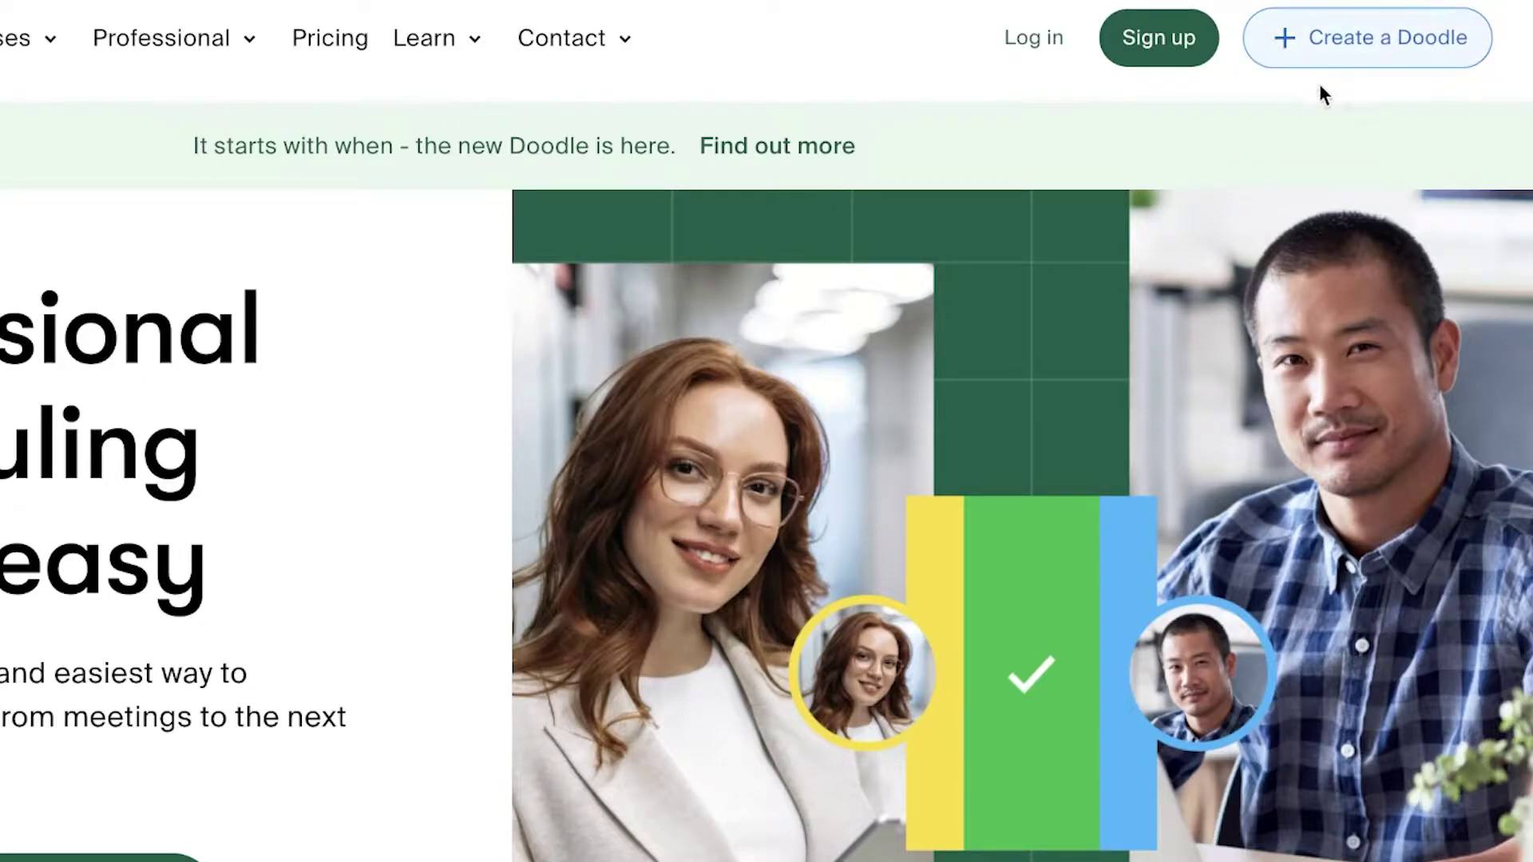
Step: Open the new group poll form and look it over
left_click(1345, 37)
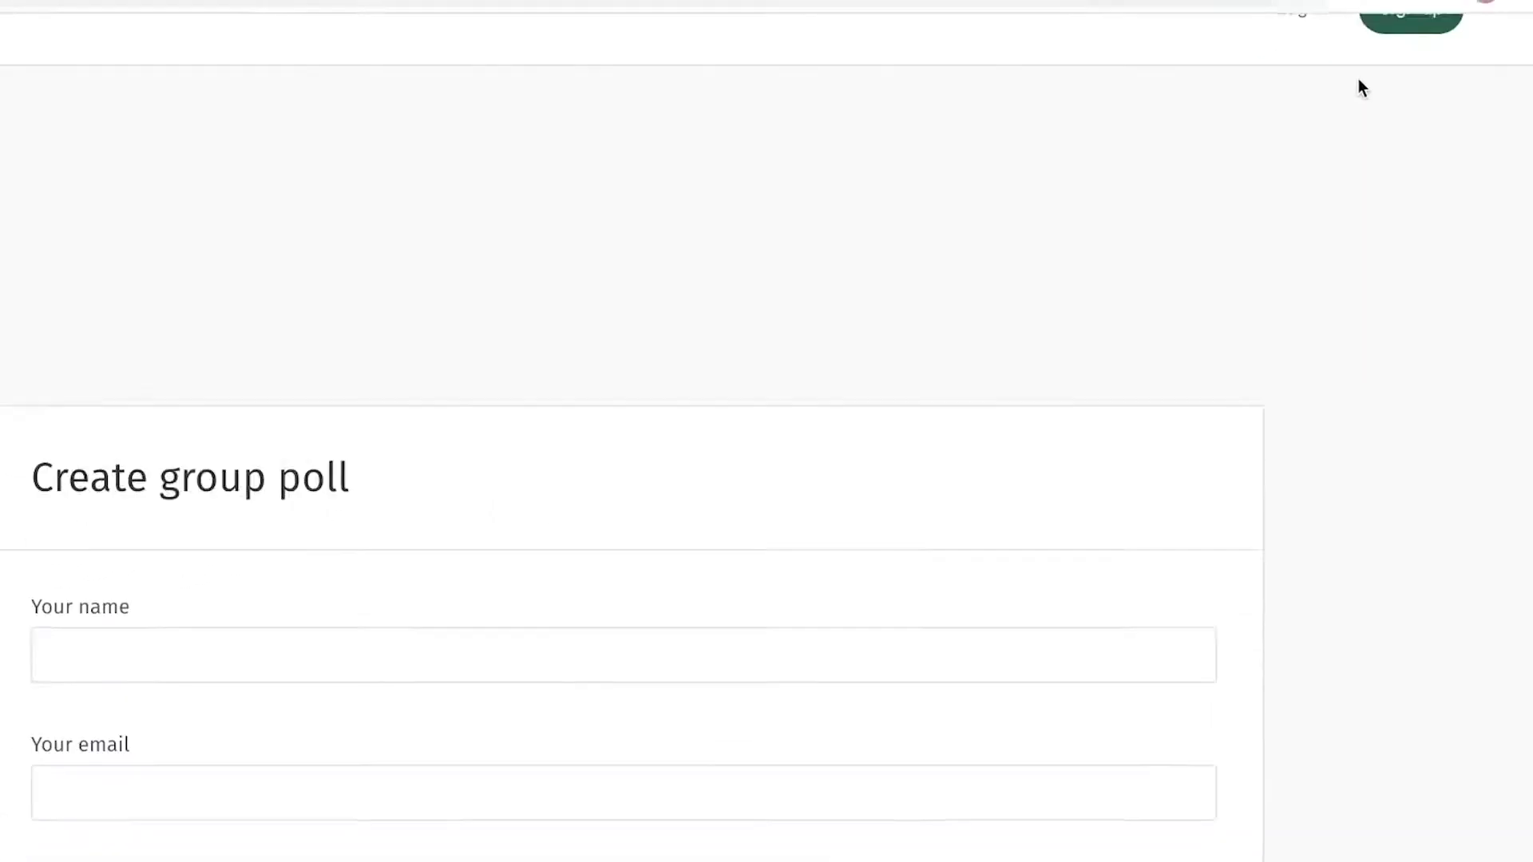
scroll(1372, 120, "down", 5)
scroll(1314, 256, "up", 5)
scroll(1315, 256, "down", 15)
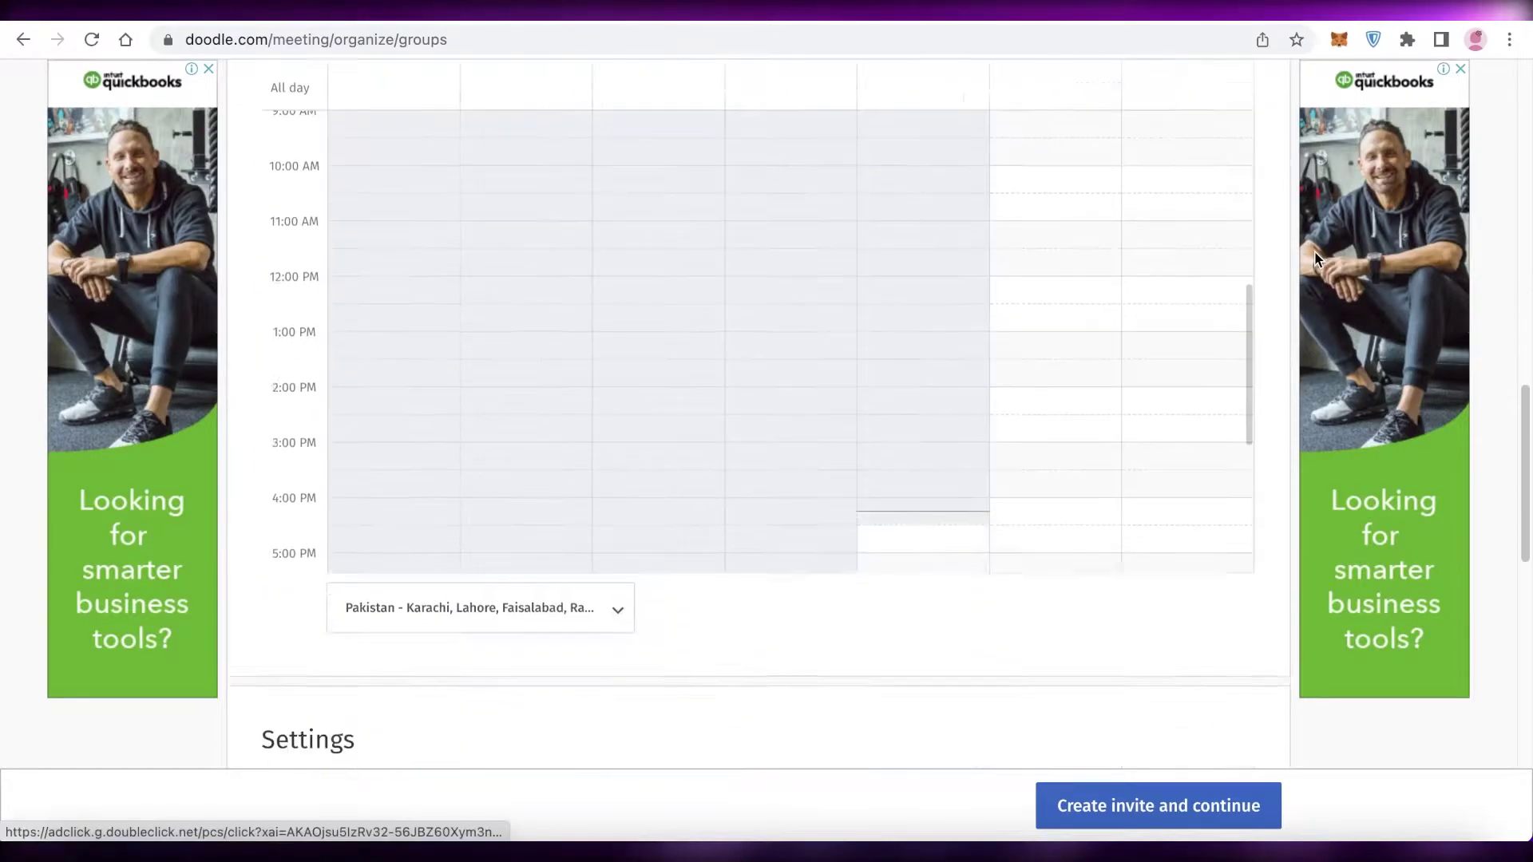
scroll(1314, 250, "down", 3)
scroll(1061, 325, "down", 6)
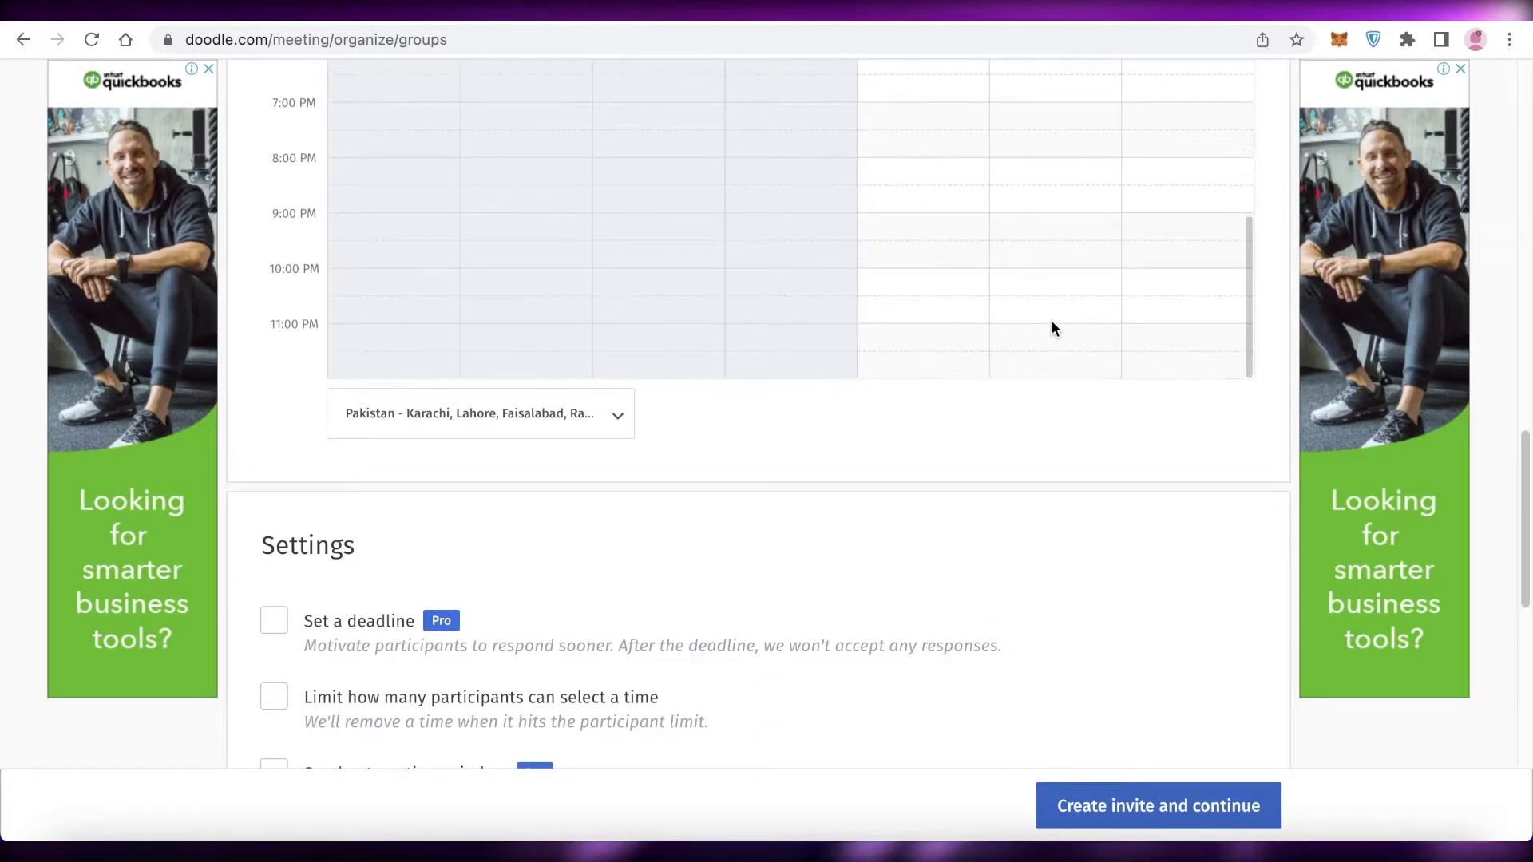
scroll(1030, 332, "up", 15)
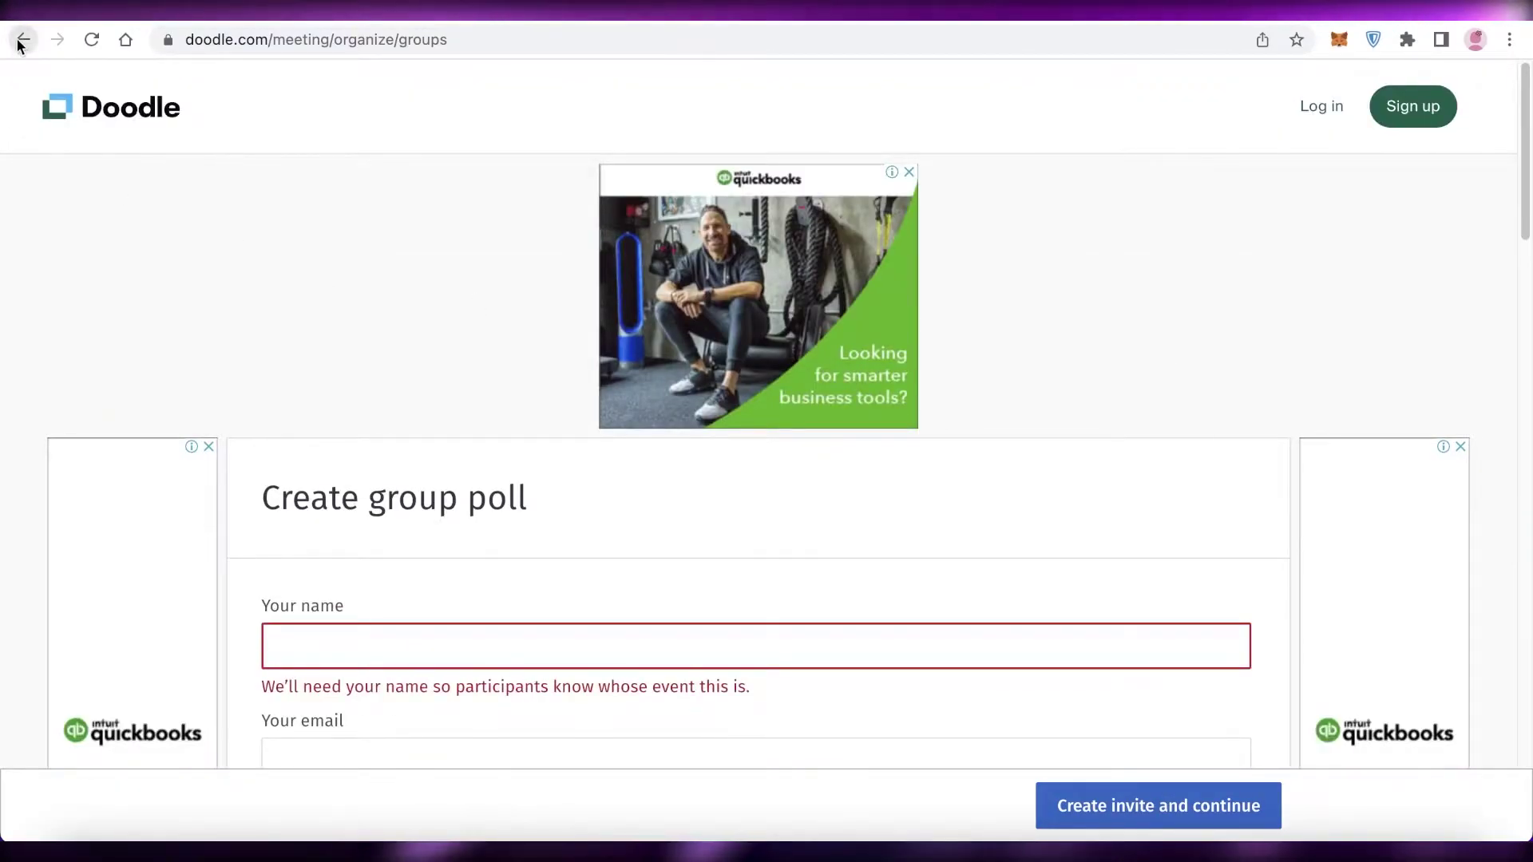
Step: Return to the Doodle homepage
left_click(22, 41)
scroll(511, 341, "down", 2)
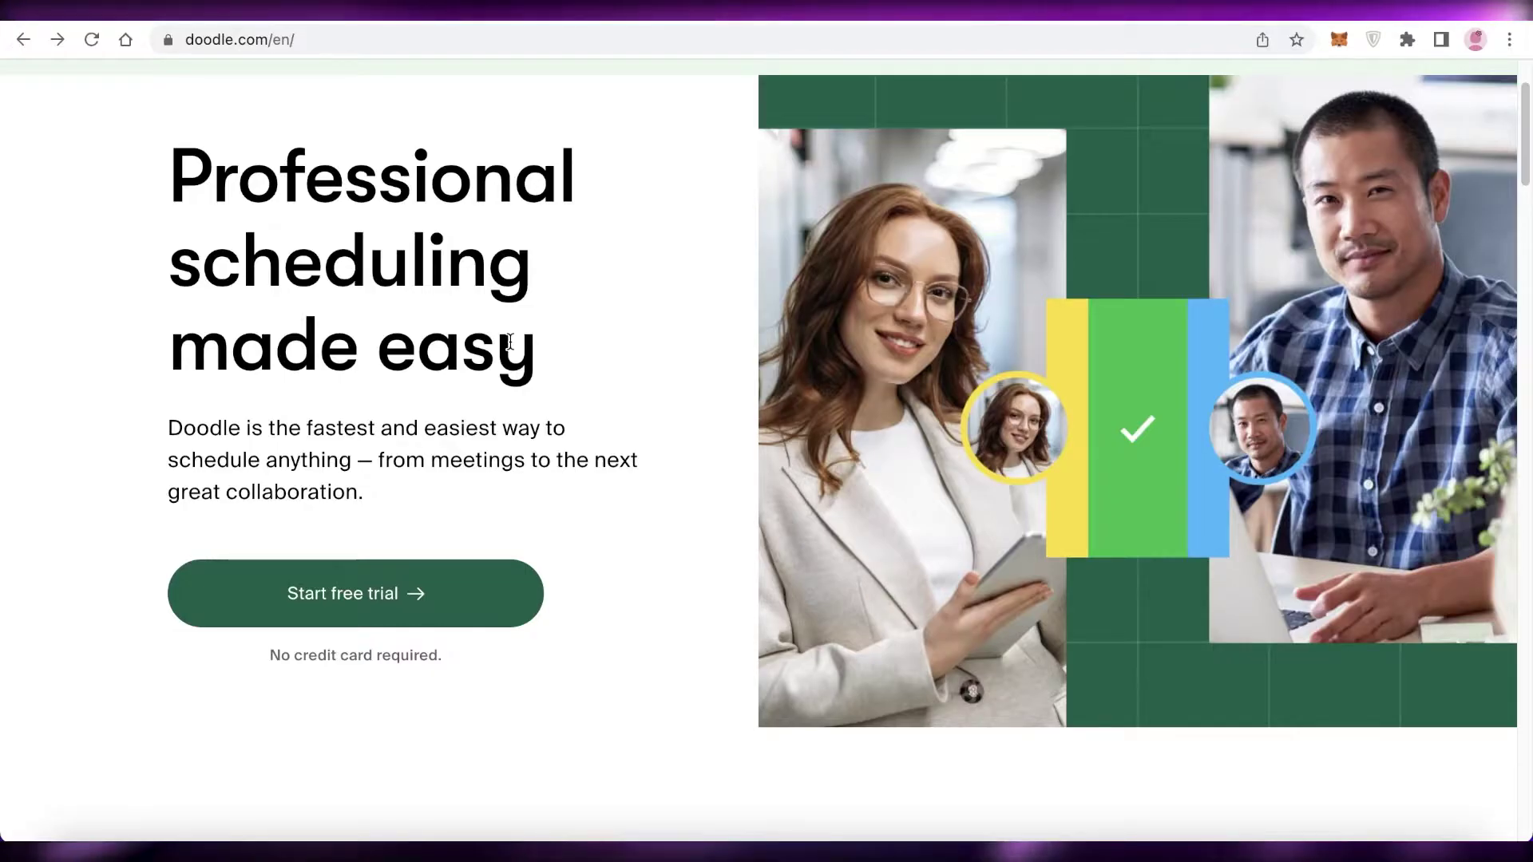
scroll(559, 340, "up", 2)
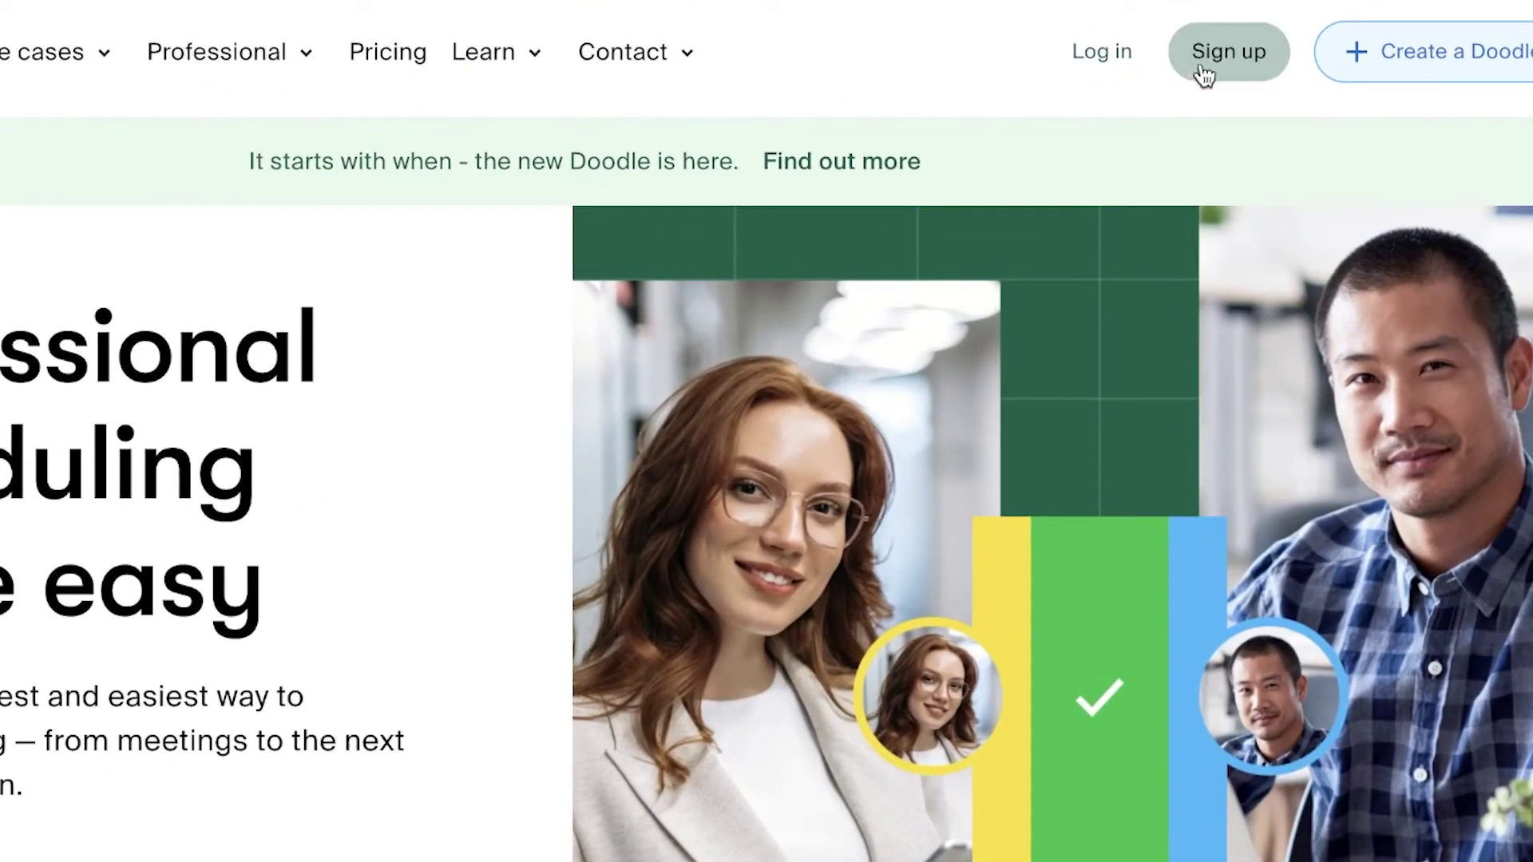
Step: Glance at the account sign-up form, then go back two pages toward the poll form
left_click(1204, 53)
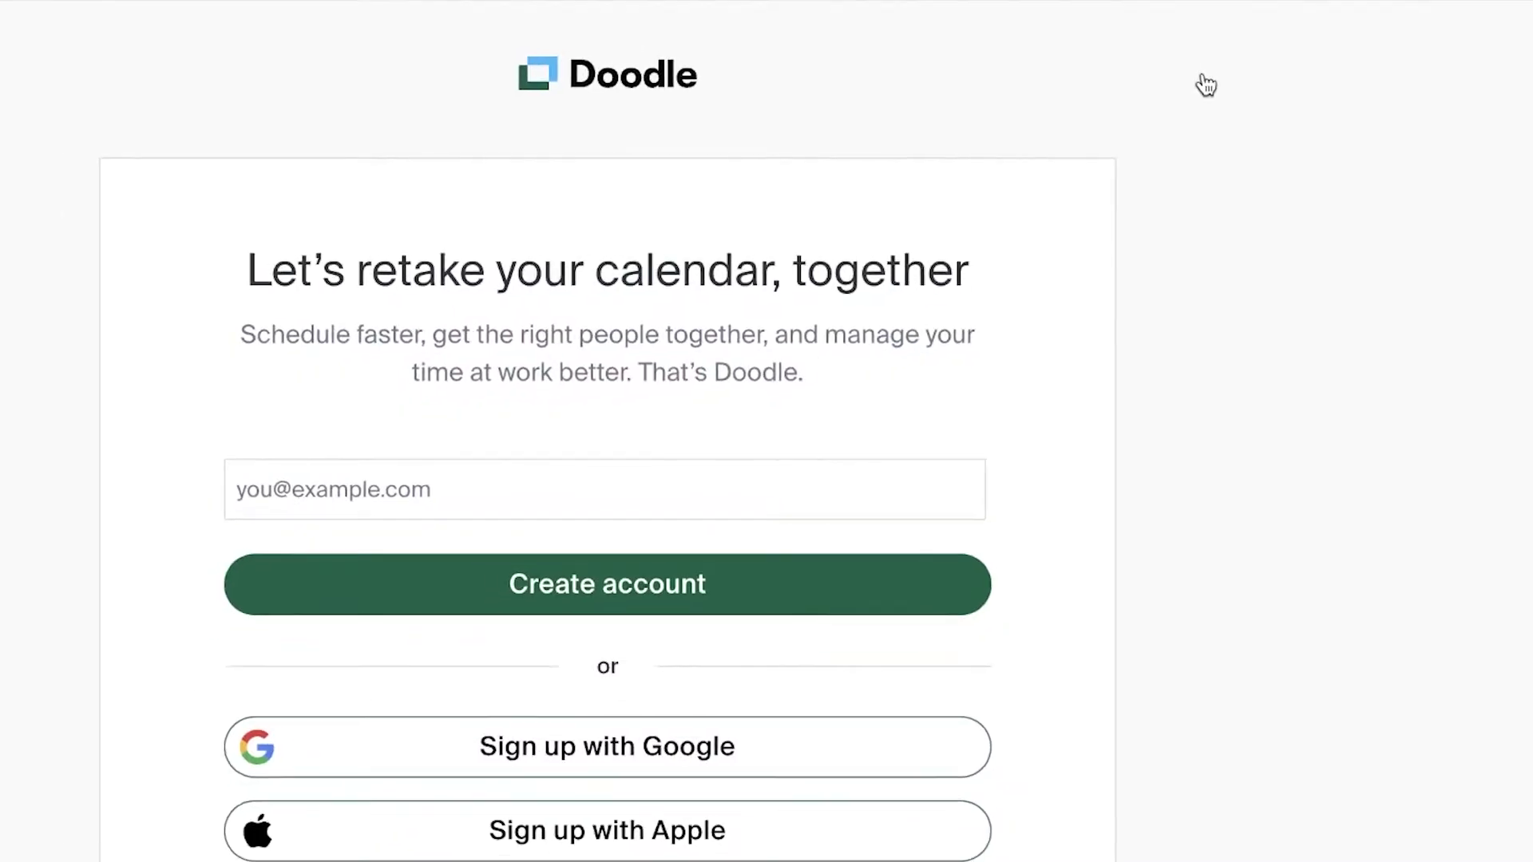
scroll(1088, 157, "down", 2)
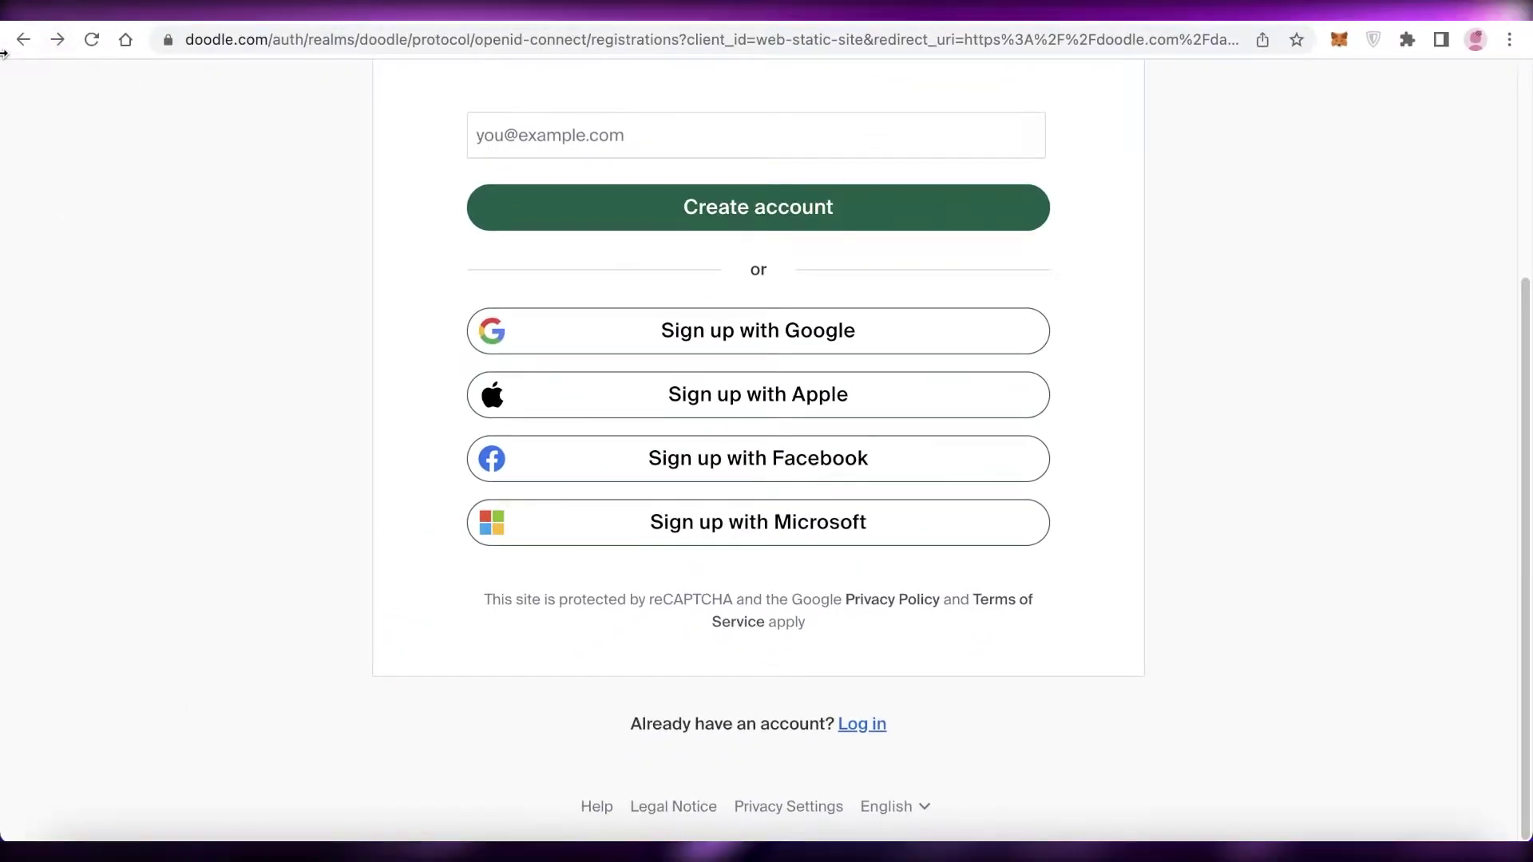
left_click(19, 40)
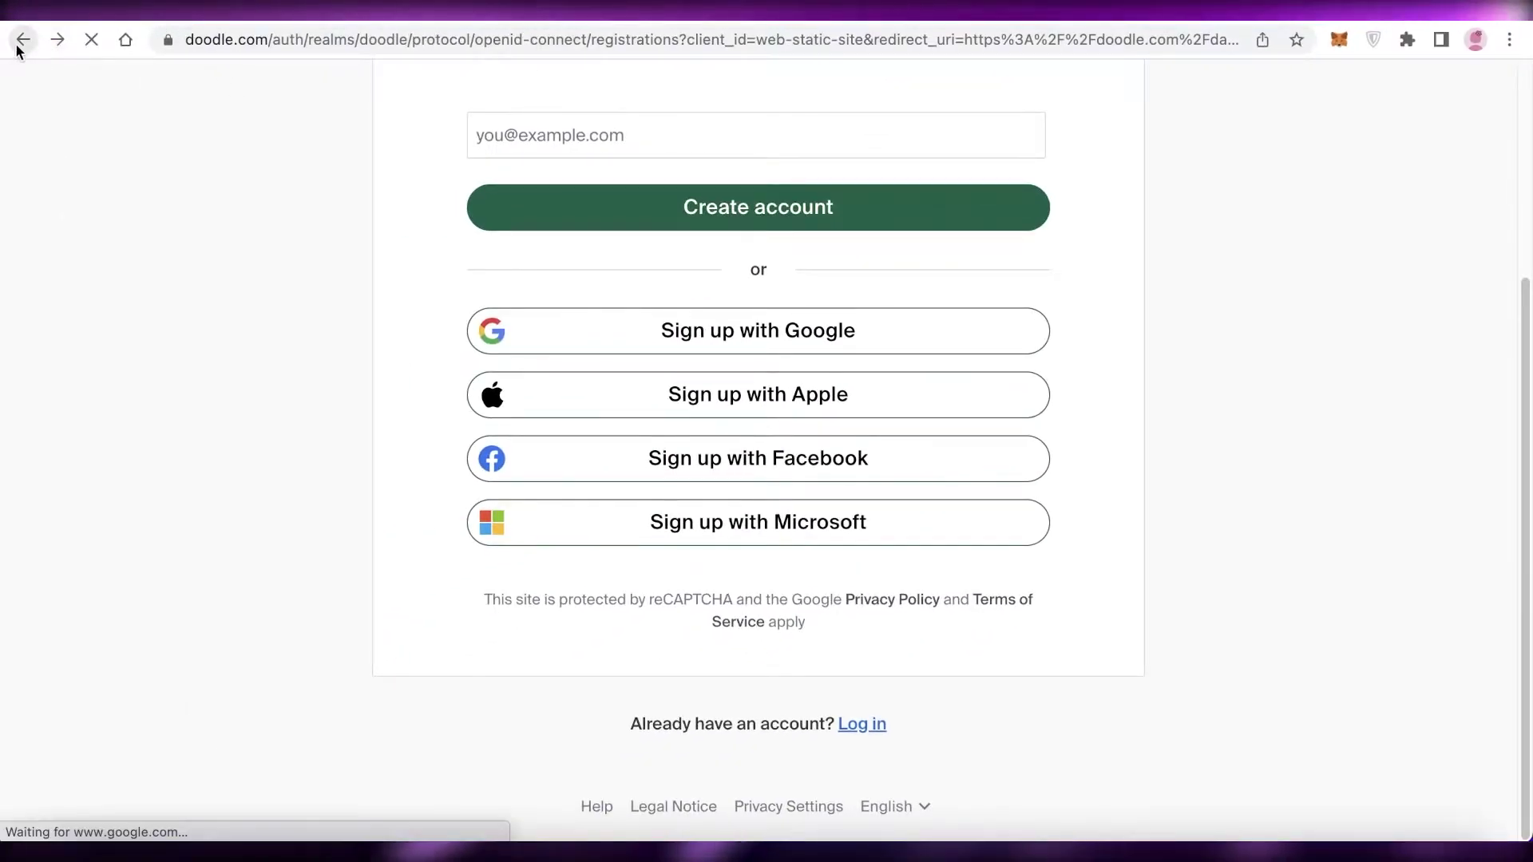
left_click(19, 40)
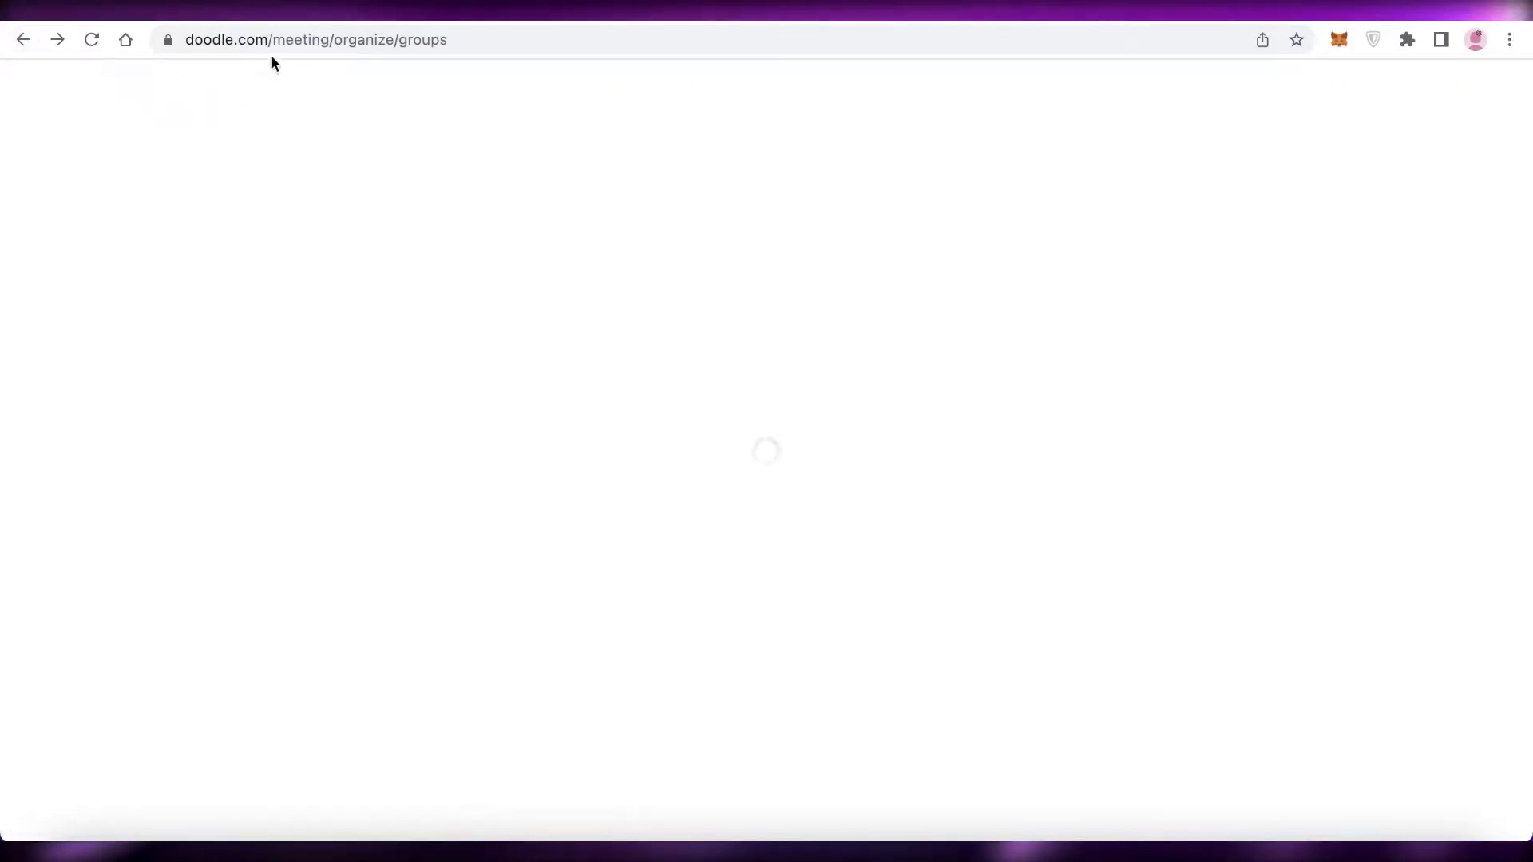
Step: Trim the web address down to doodle.com and load the homepage
left_click_drag(271, 39, 631, 60)
key("BackSpace")
key("Return")
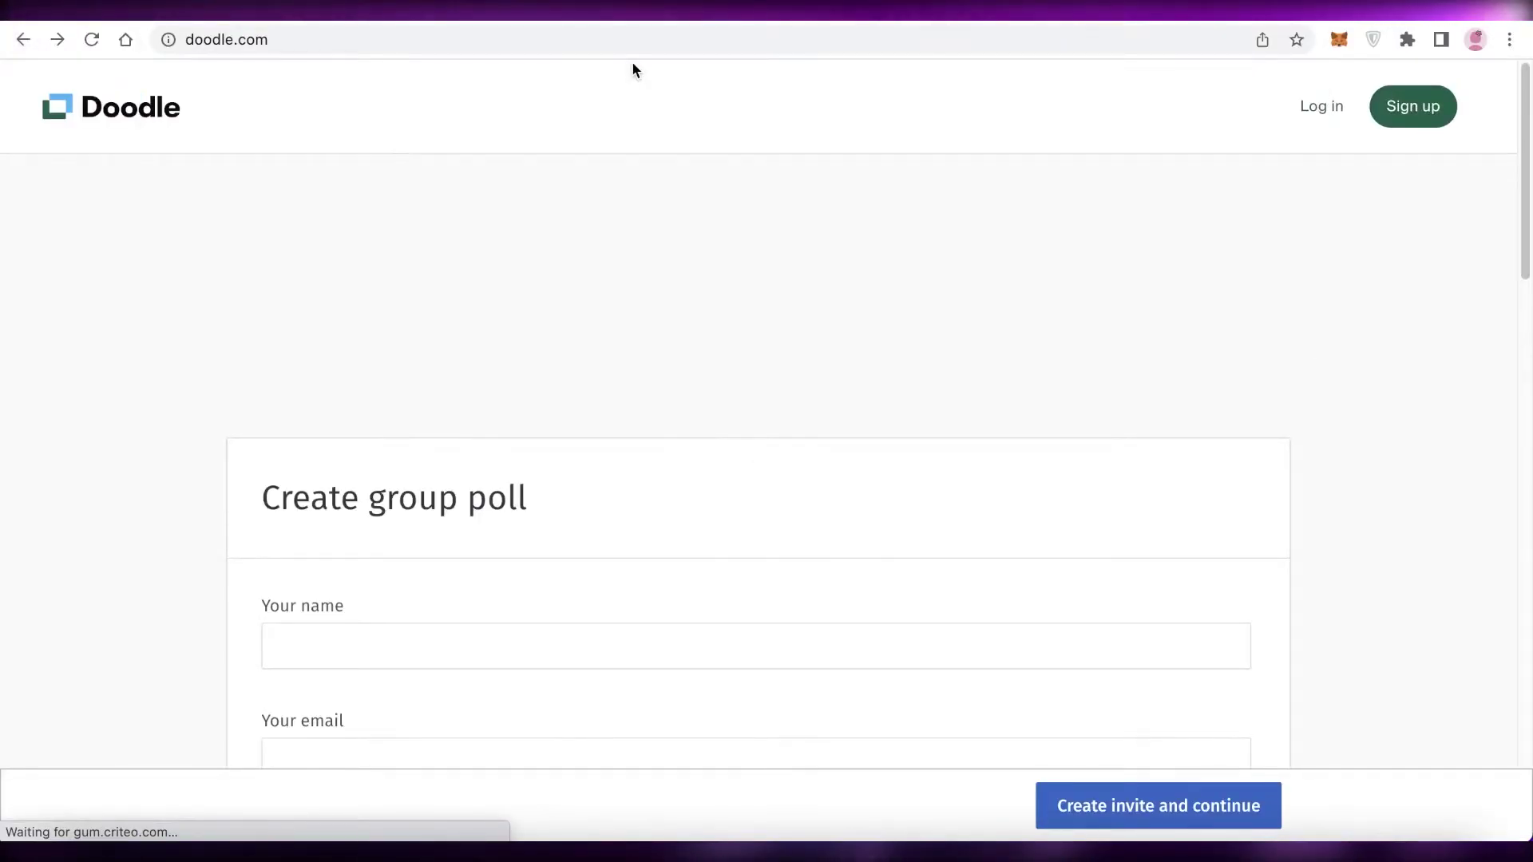
scroll(601, 219, "down", 10)
scroll(601, 219, "up", 7)
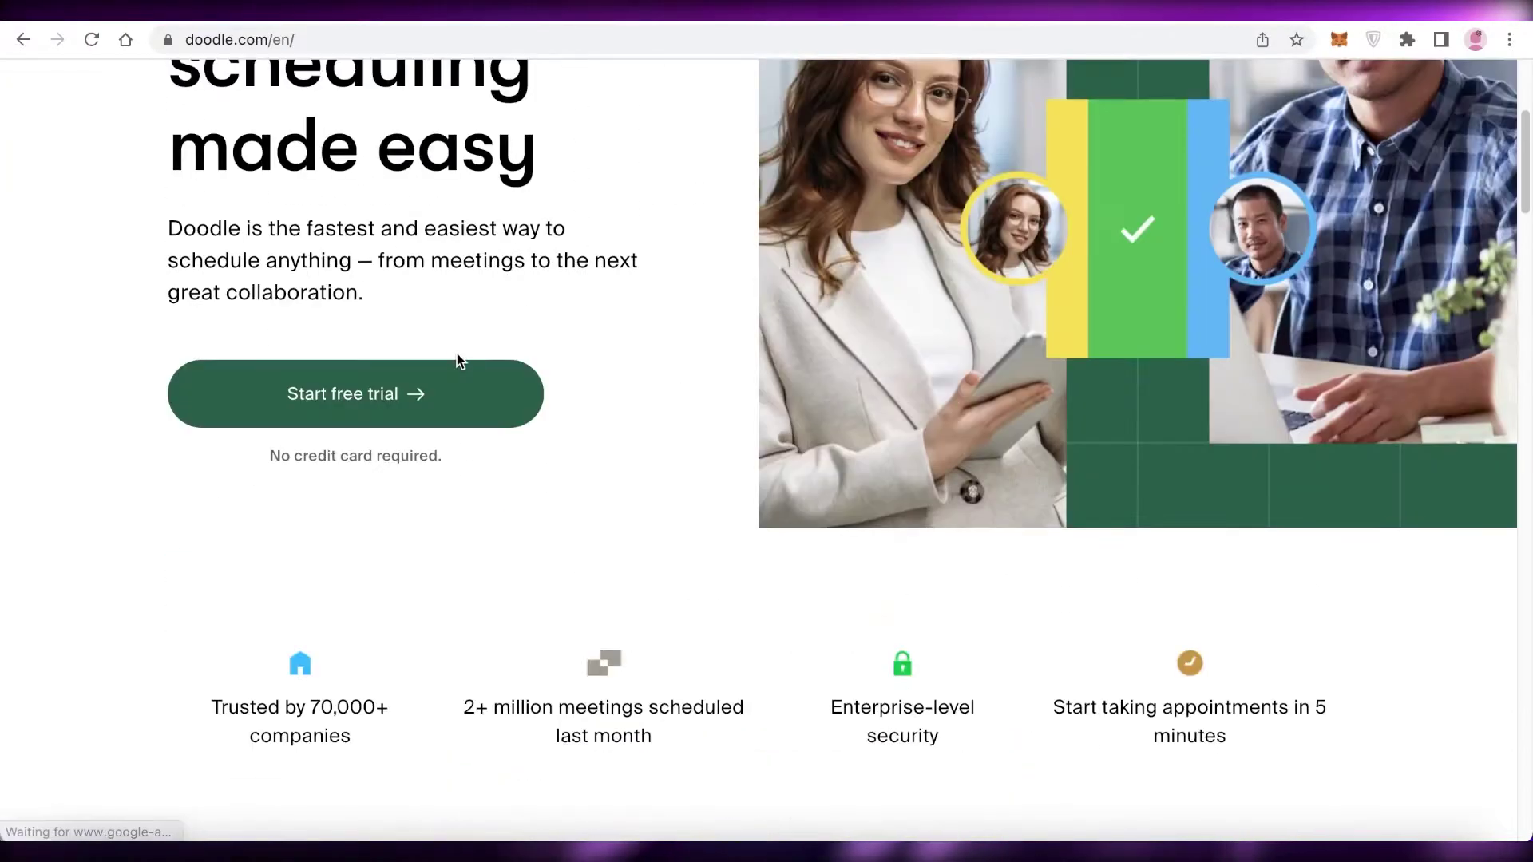
scroll(455, 356, "up", 3)
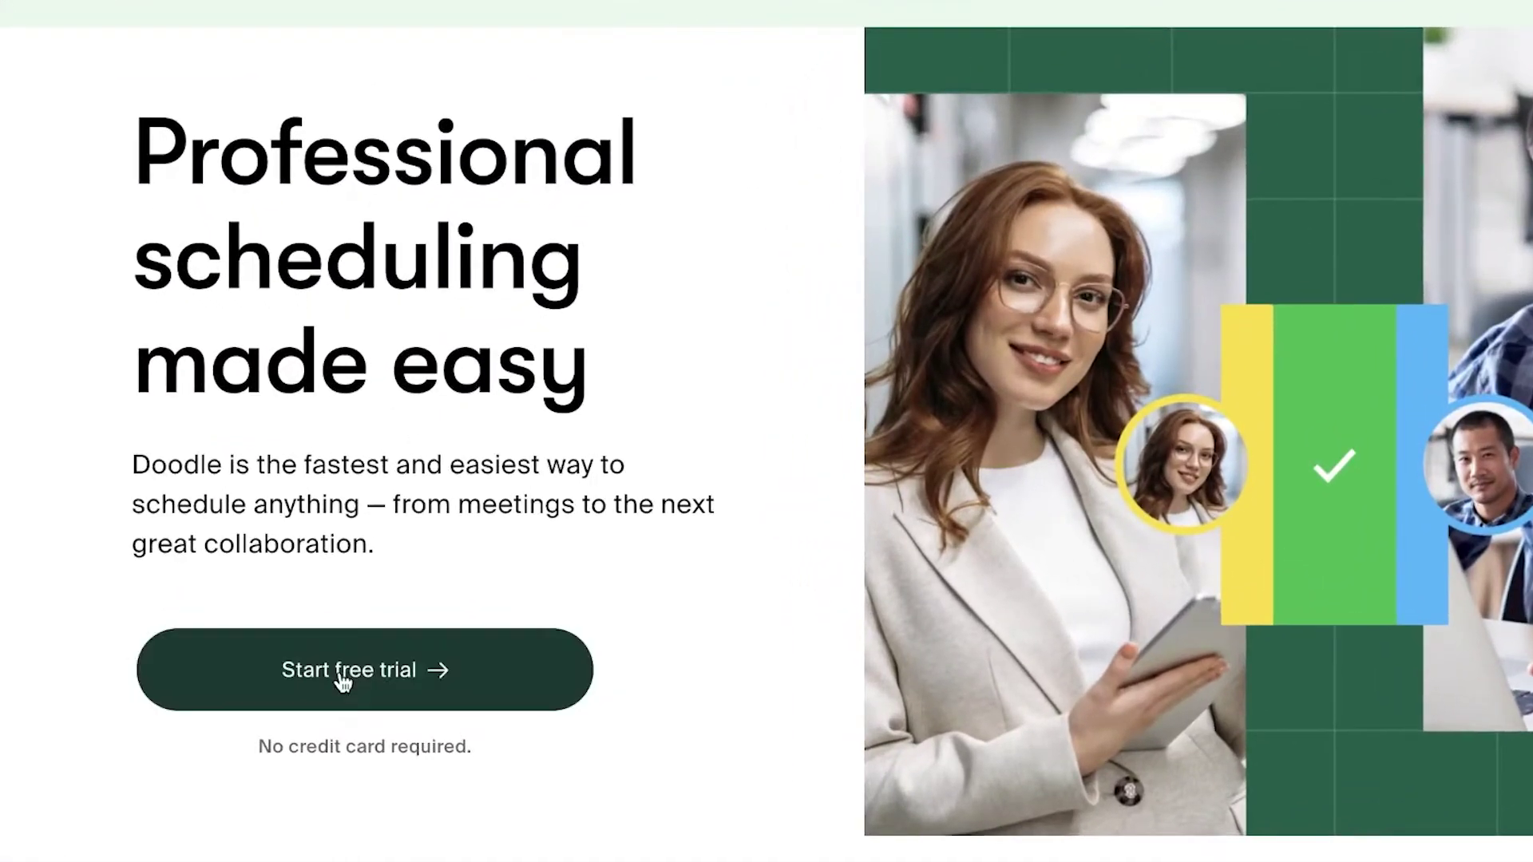
Step: Start a free trial to review the Doodle Professional pricing plans
left_click(340, 672)
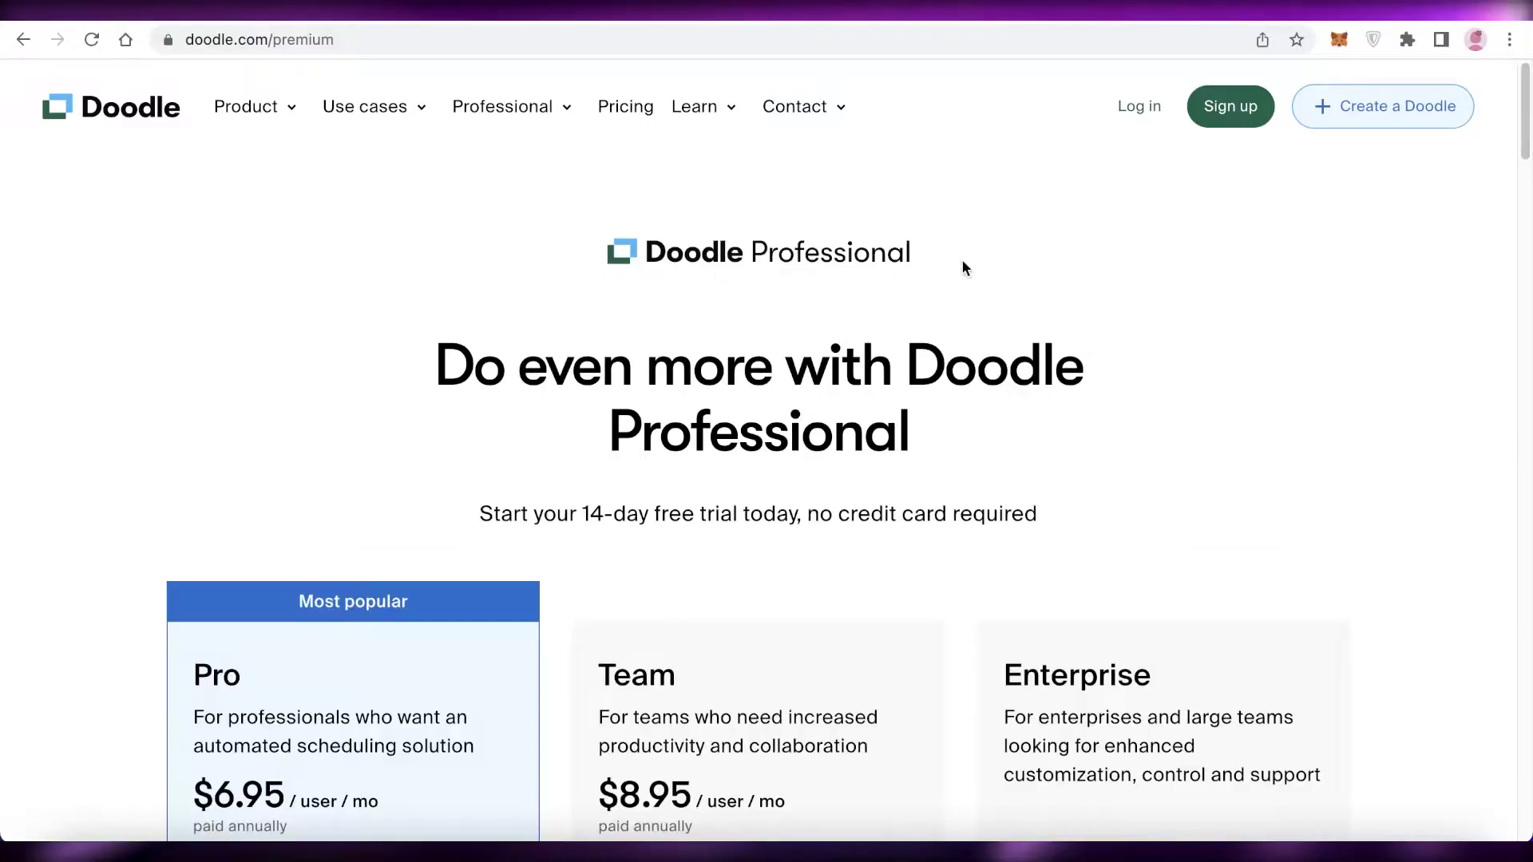
scroll(668, 371, "down", 14)
scroll(669, 375, "up", 13)
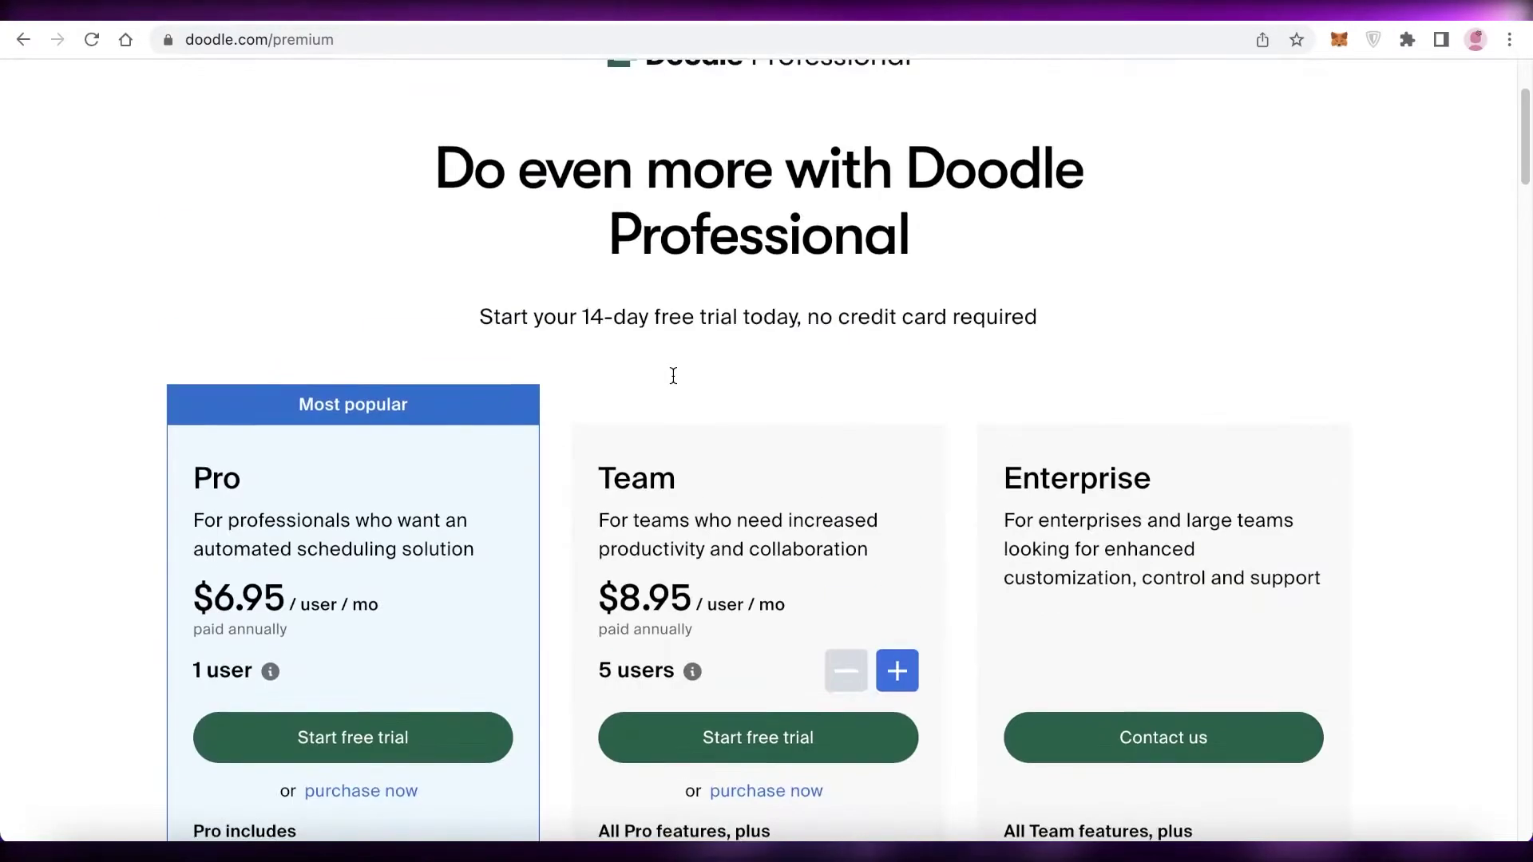
scroll(671, 356, "down", 8)
scroll(671, 352, "up", 9)
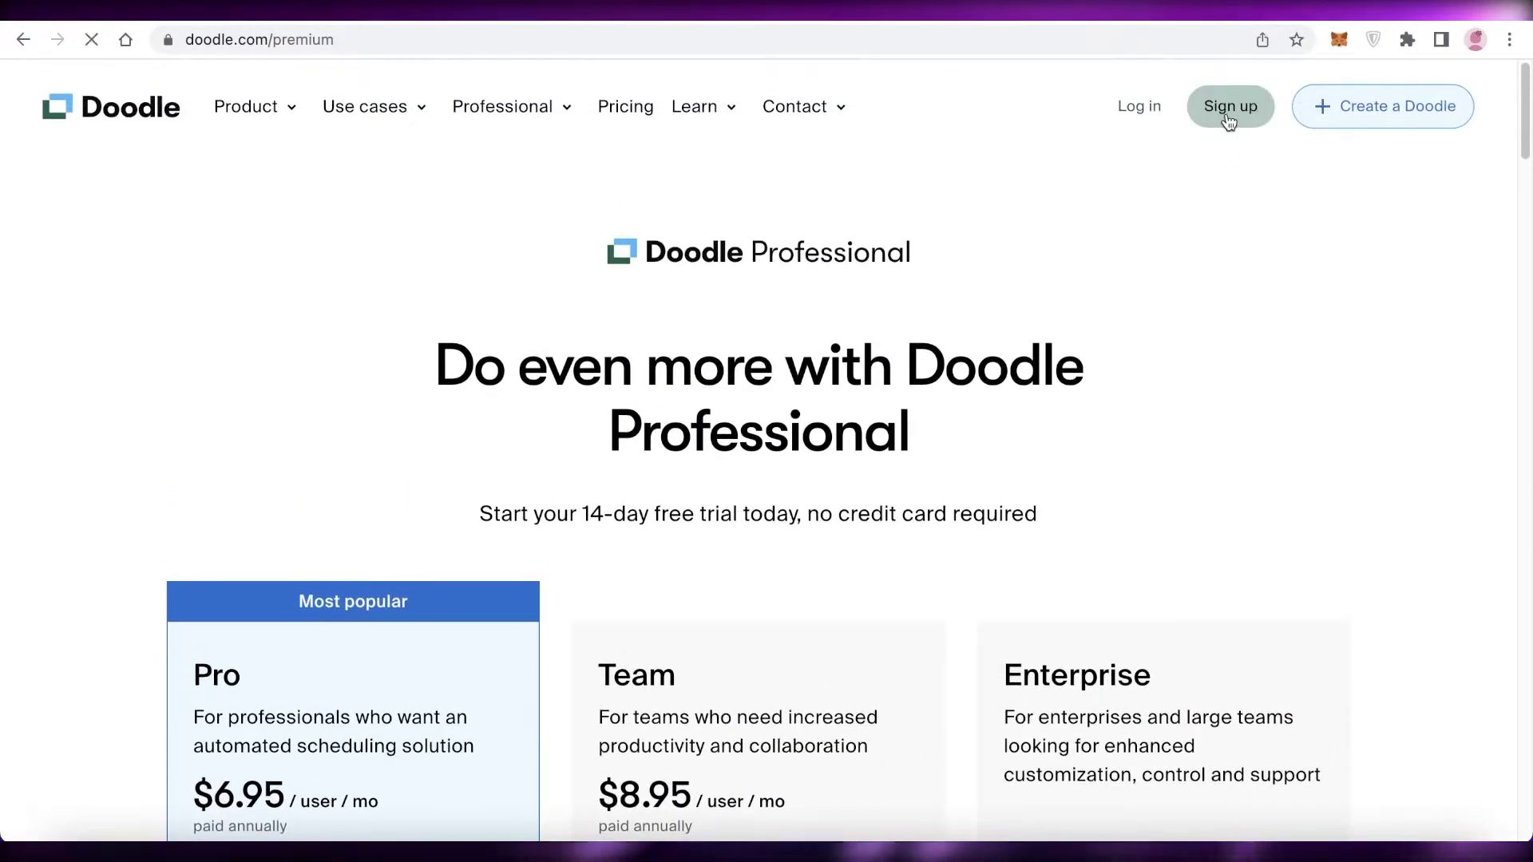
Step: Go from the pricing page to the account sign-up page, leaving the e-mail field empty
left_click(1228, 112)
scroll(814, 336, "down", 3)
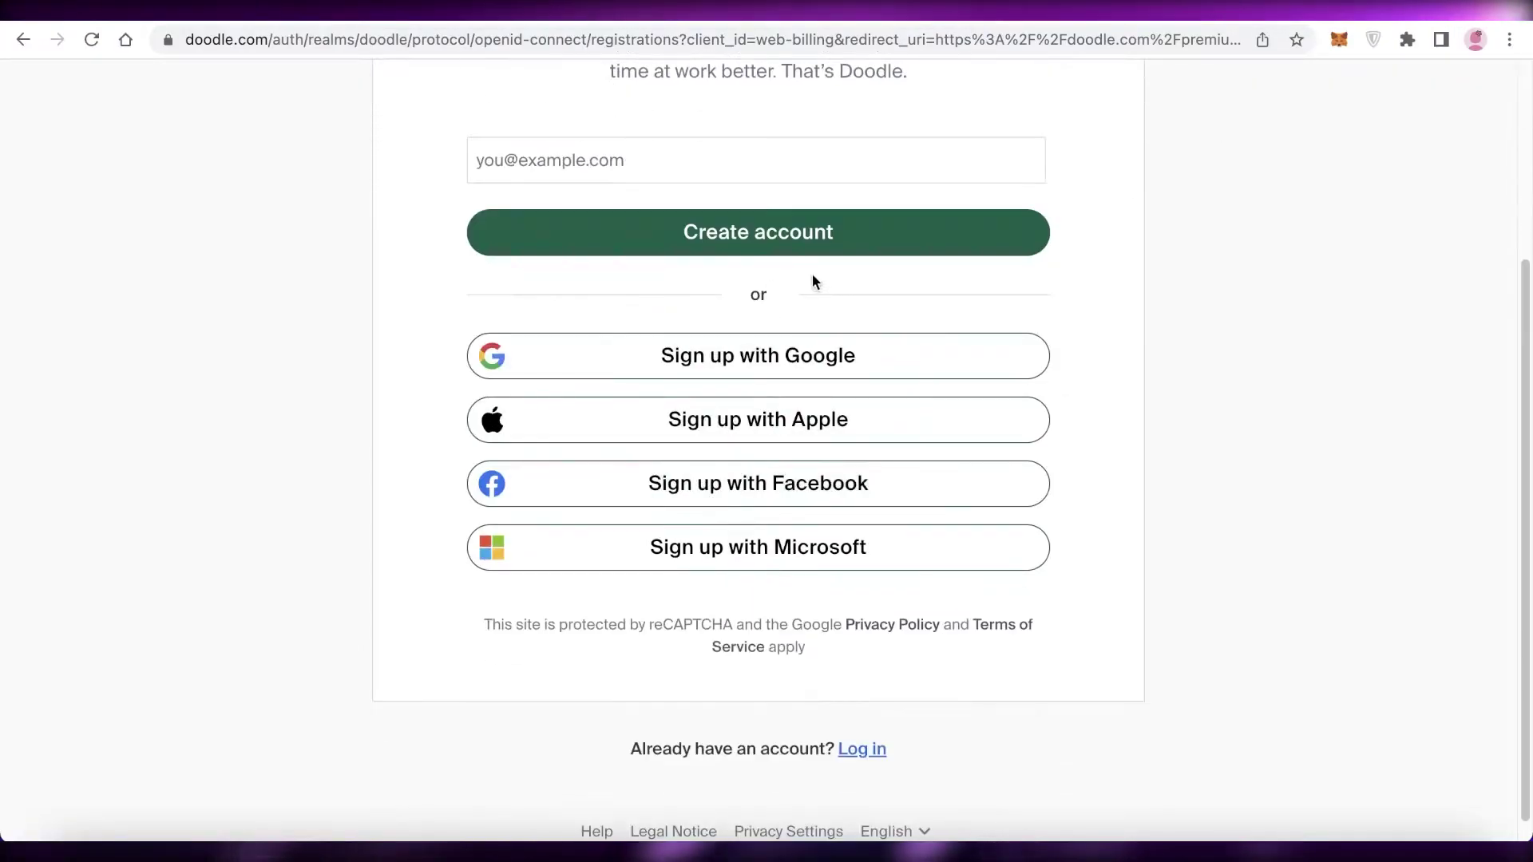
scroll(1198, 416, "up", 3)
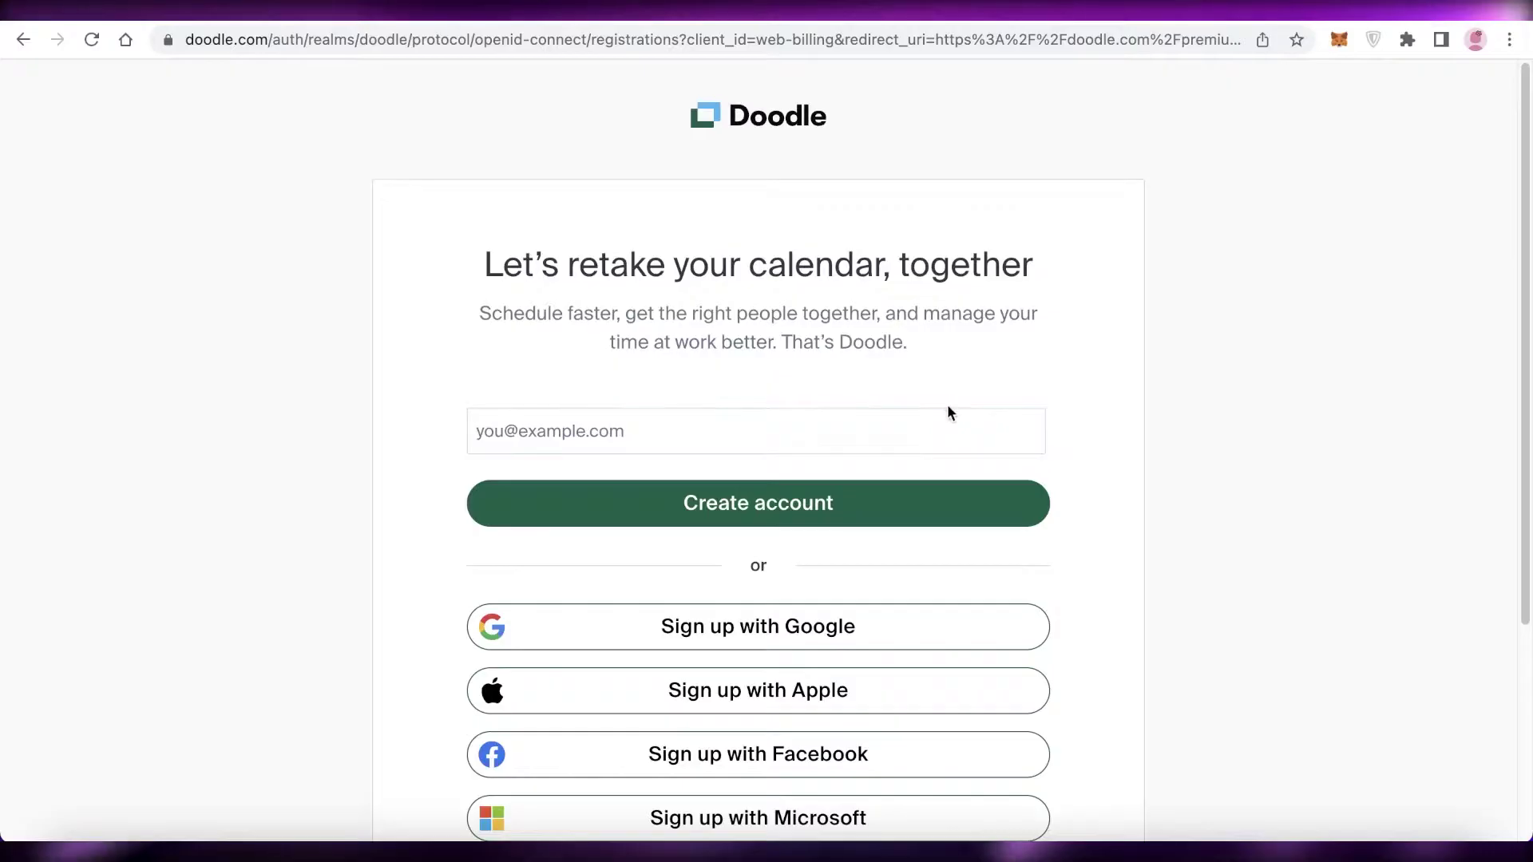
scroll(1038, 359, "down", 3)
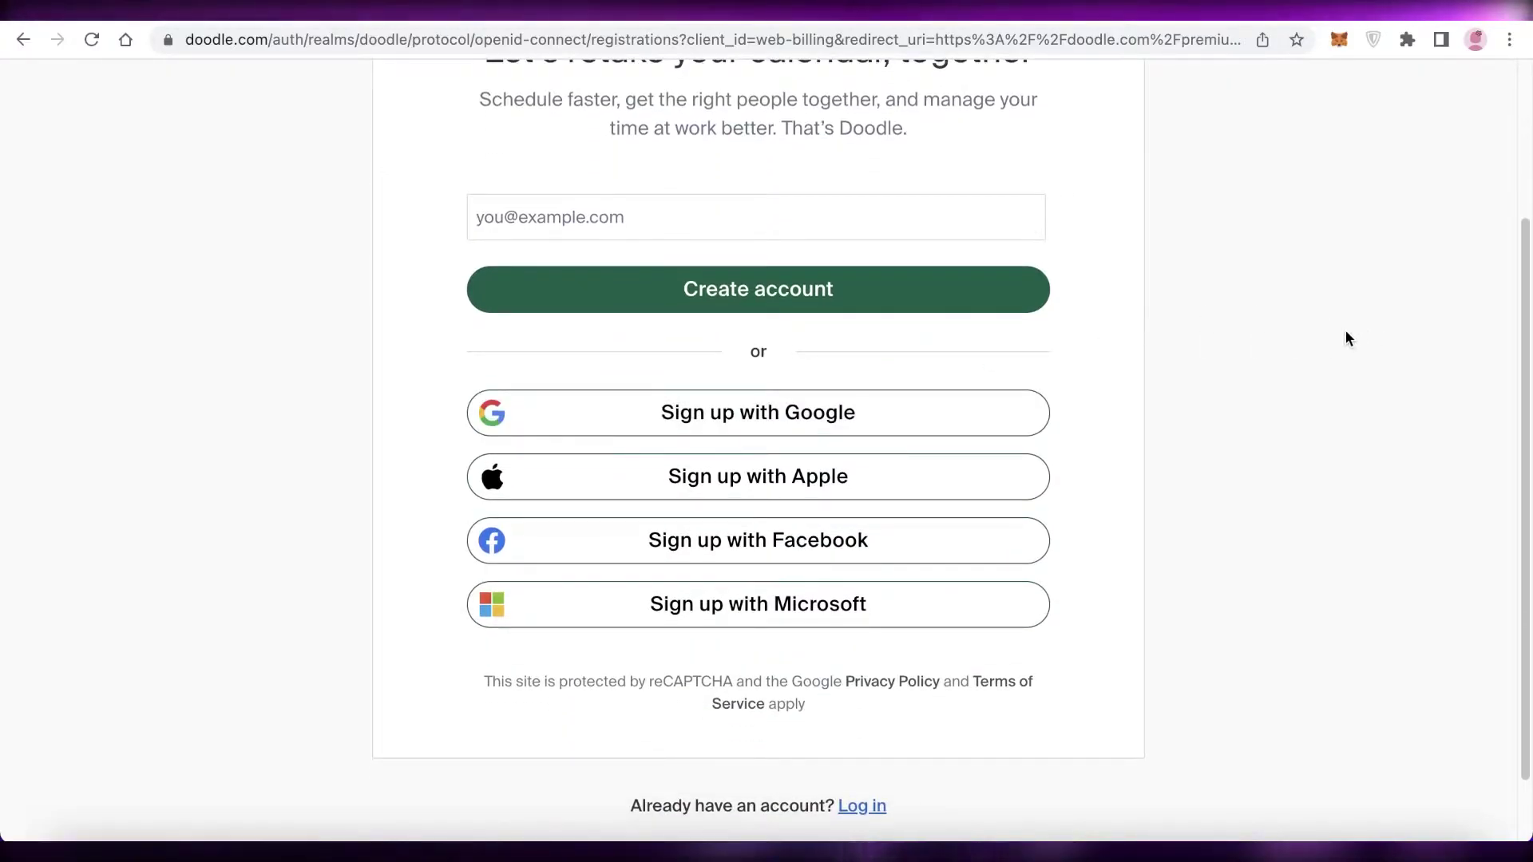
Step: Sign up with the first Google account, retype the full name, accept the terms, and create the account
left_click(748, 401)
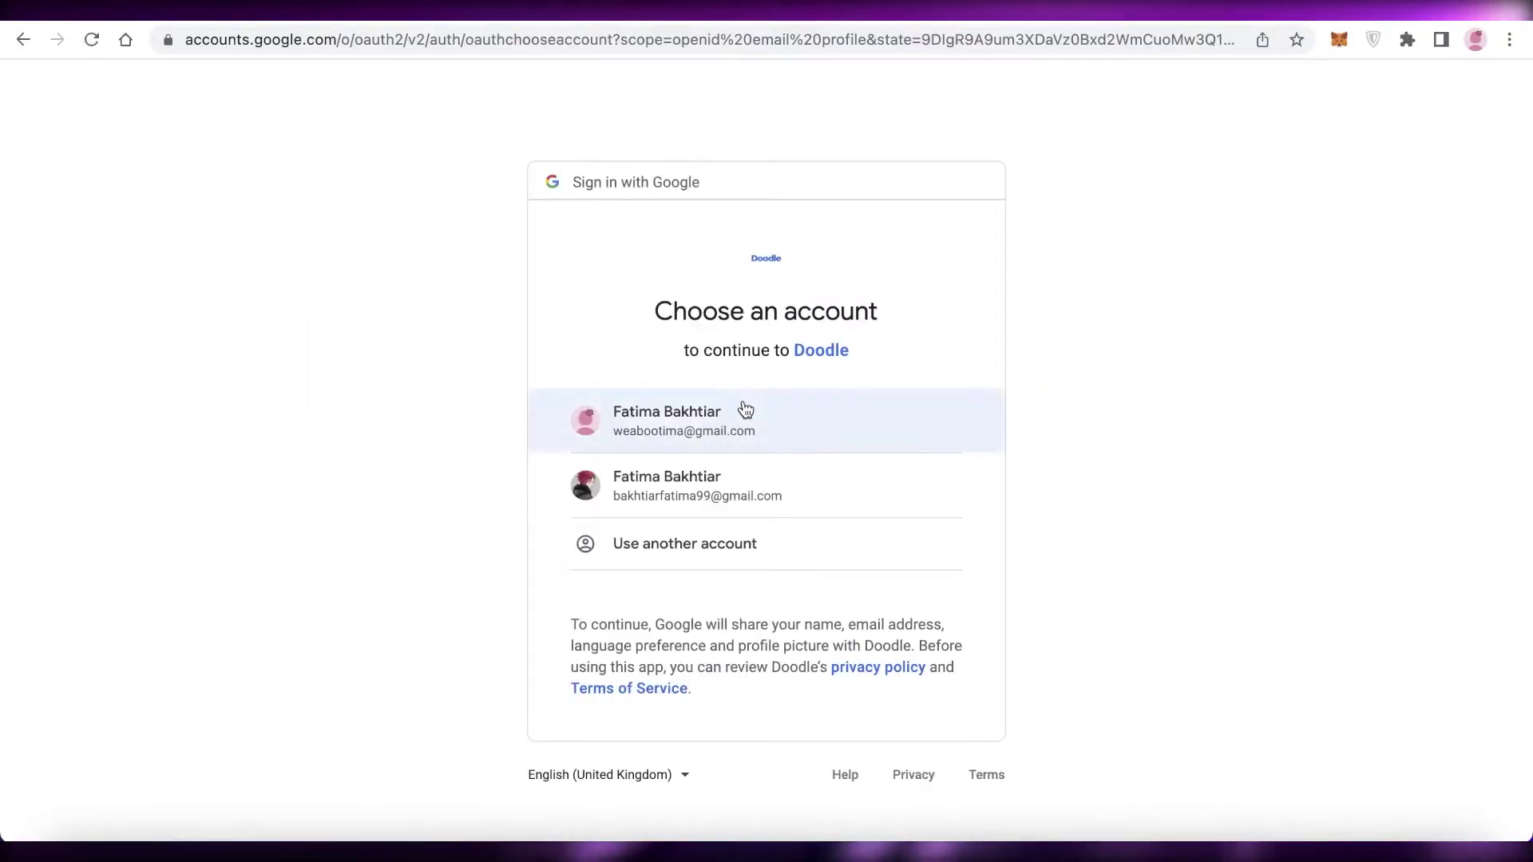
left_click(723, 431)
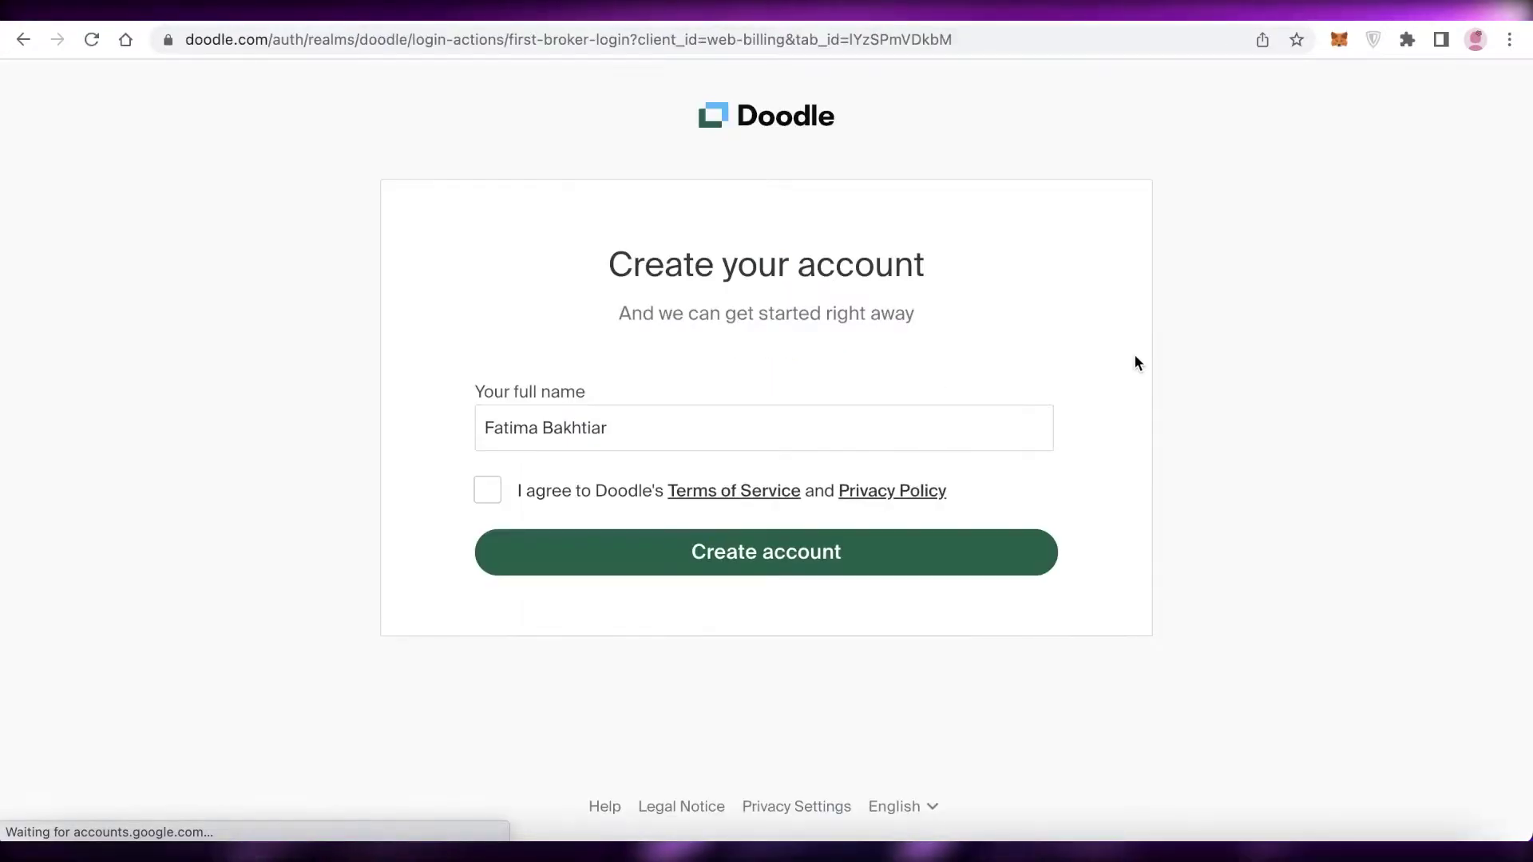
triple_click(661, 425)
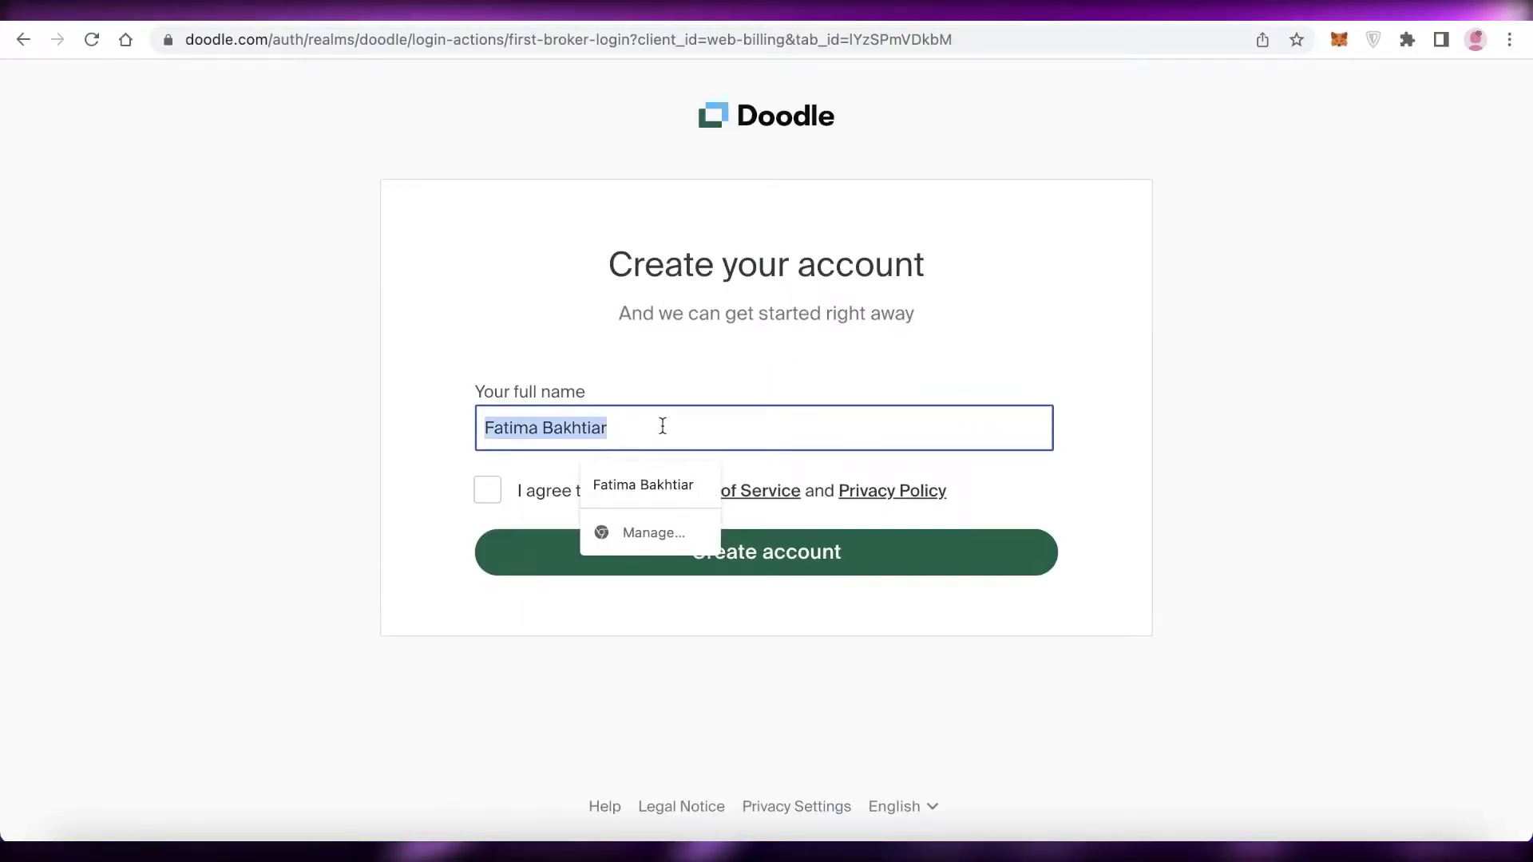
type("JANE DOE")
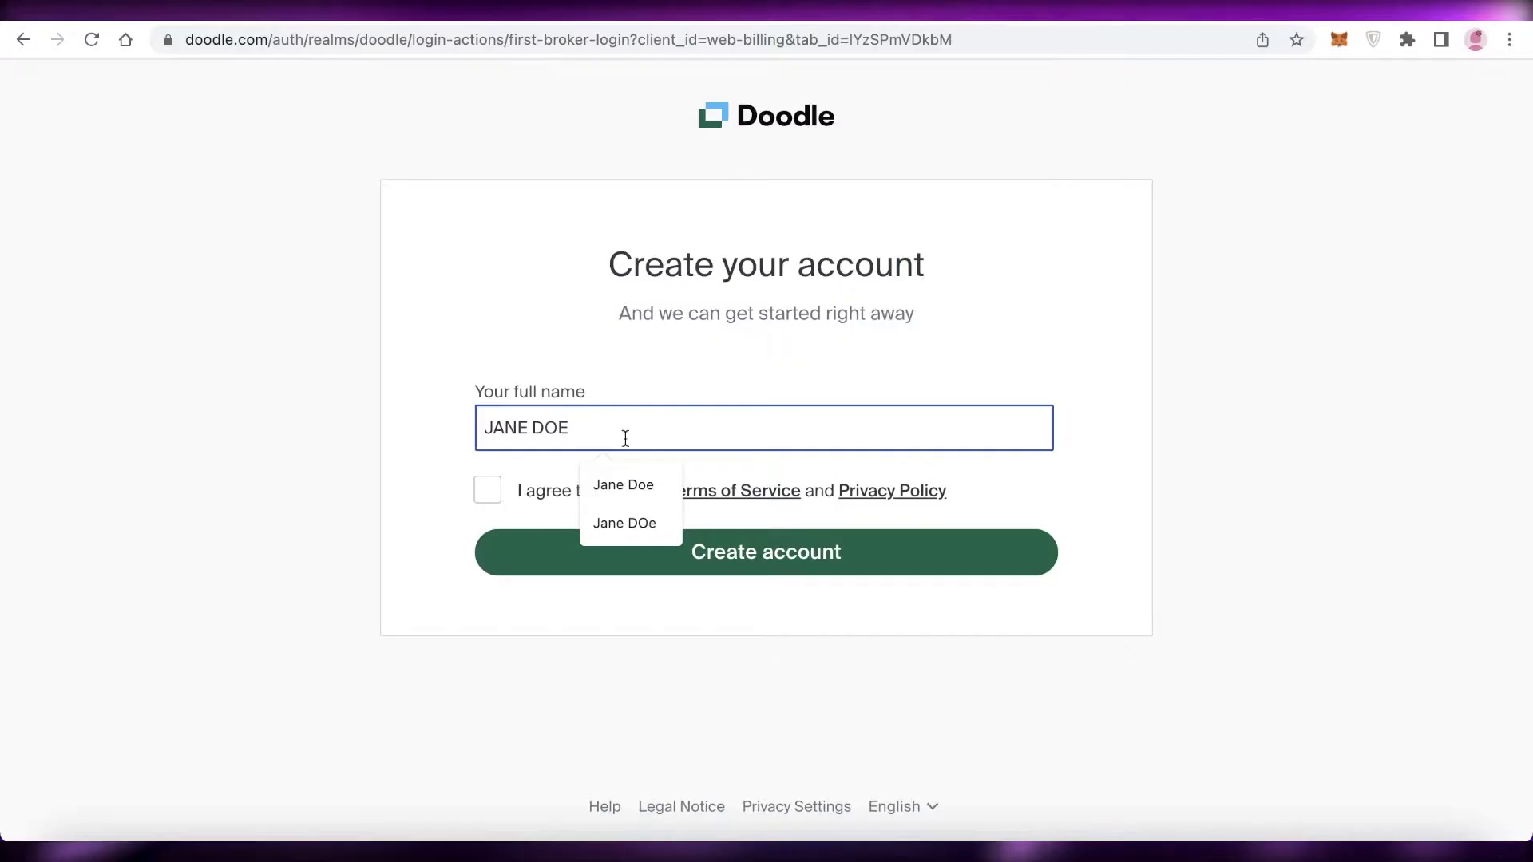
left_click(559, 492)
left_click(626, 427)
left_click(624, 485)
left_click(767, 552)
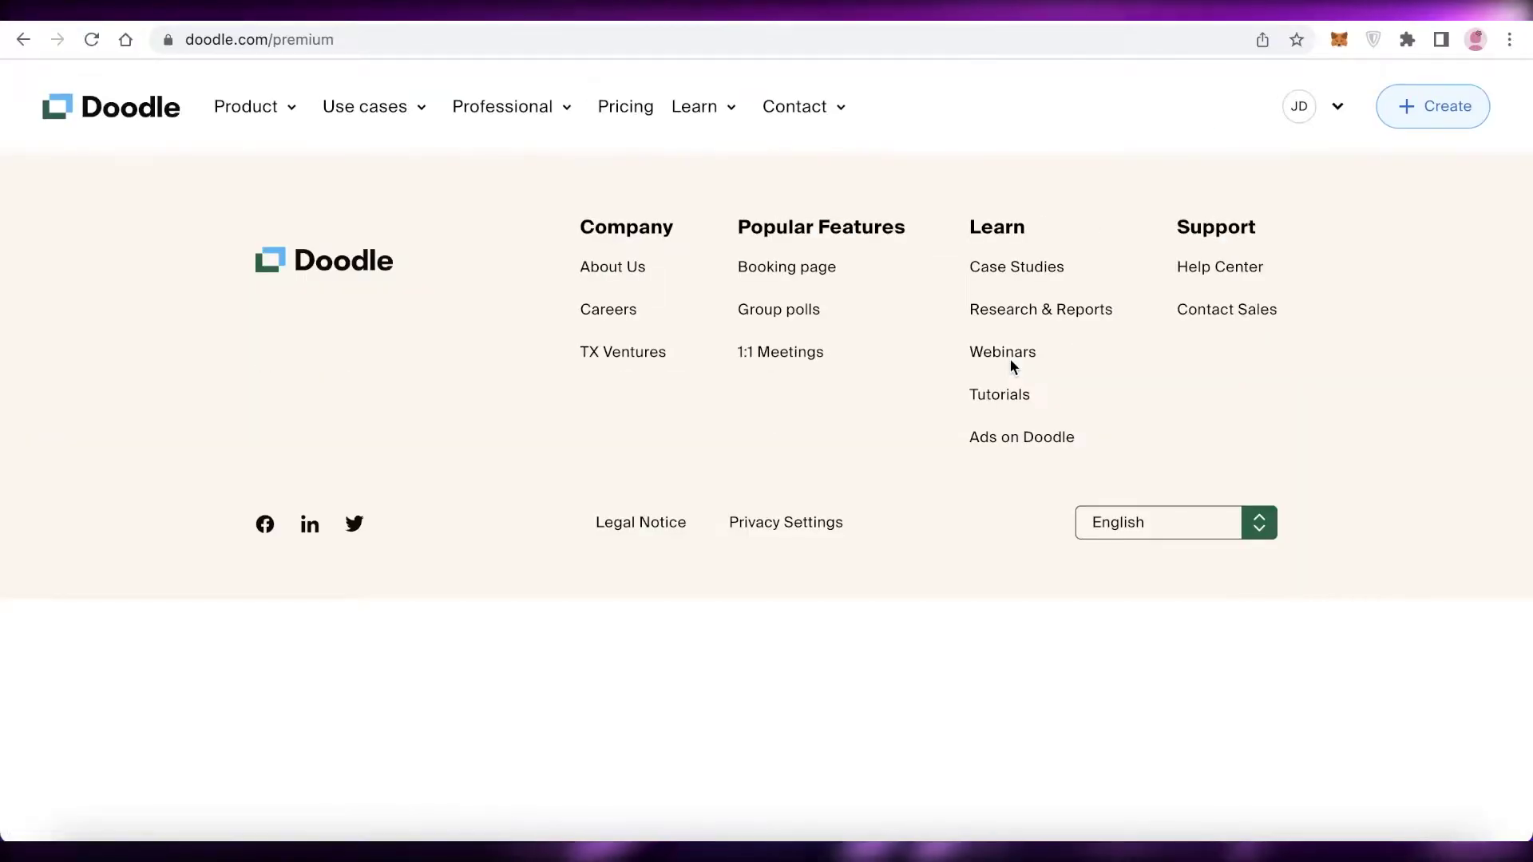
Step: Start the free Pro trial for one user and dismiss the consultation offer
scroll(1010, 364, "down", 5)
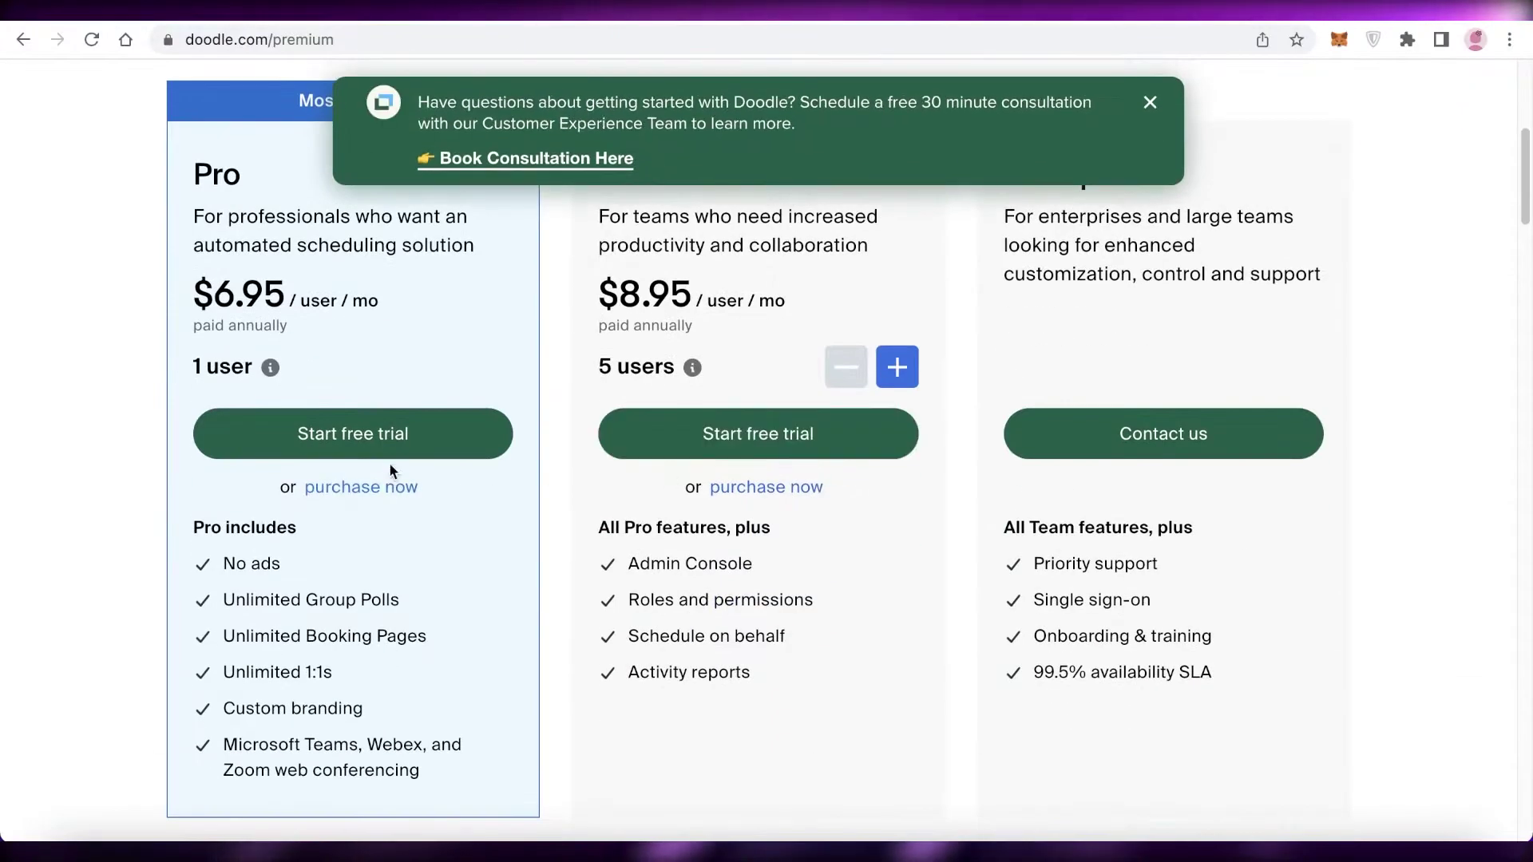
left_click(391, 457)
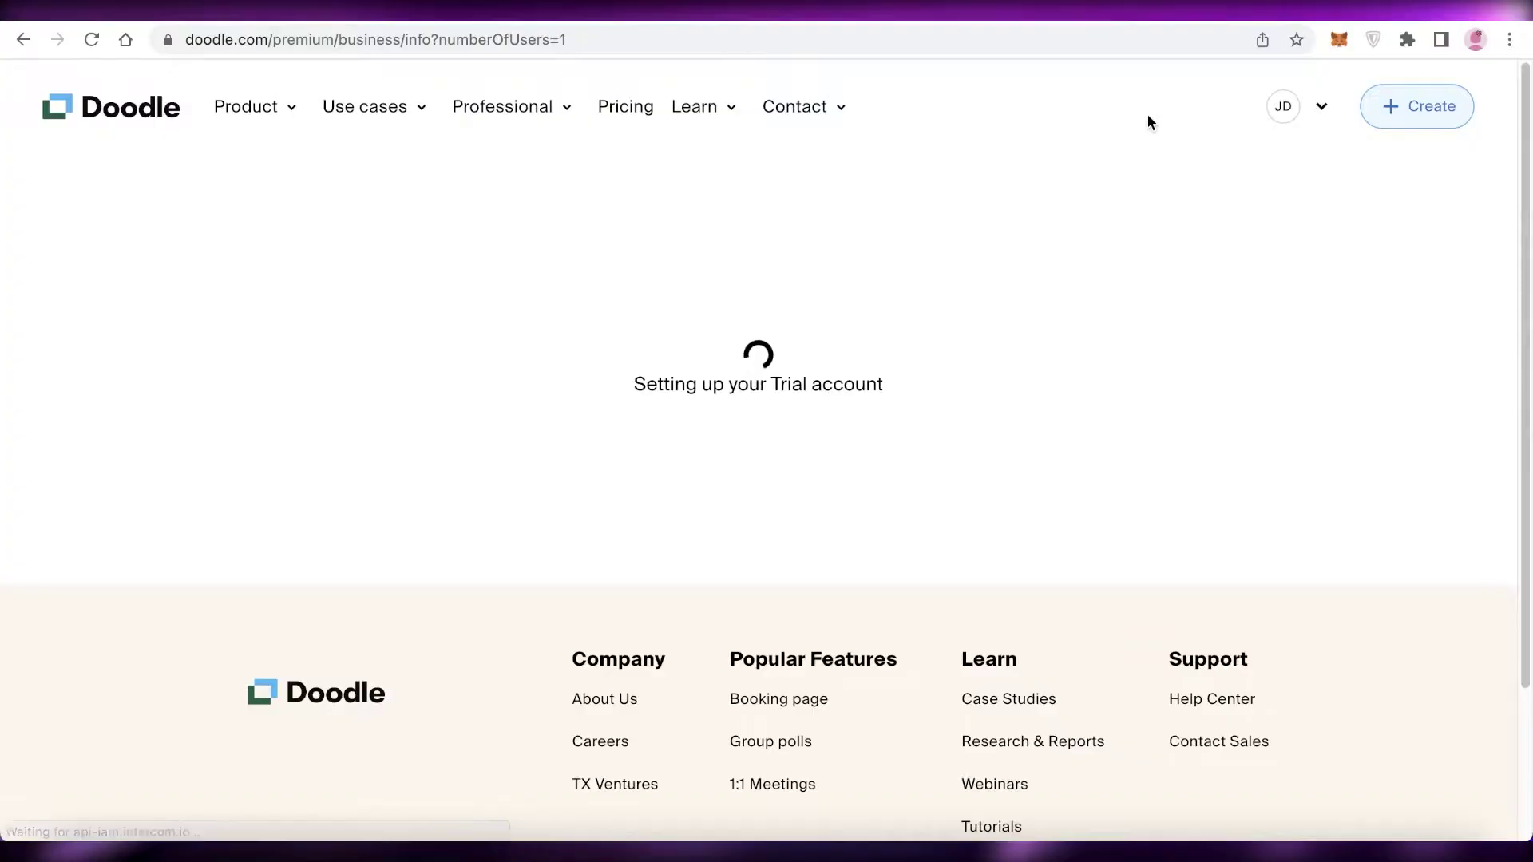
left_click(1151, 103)
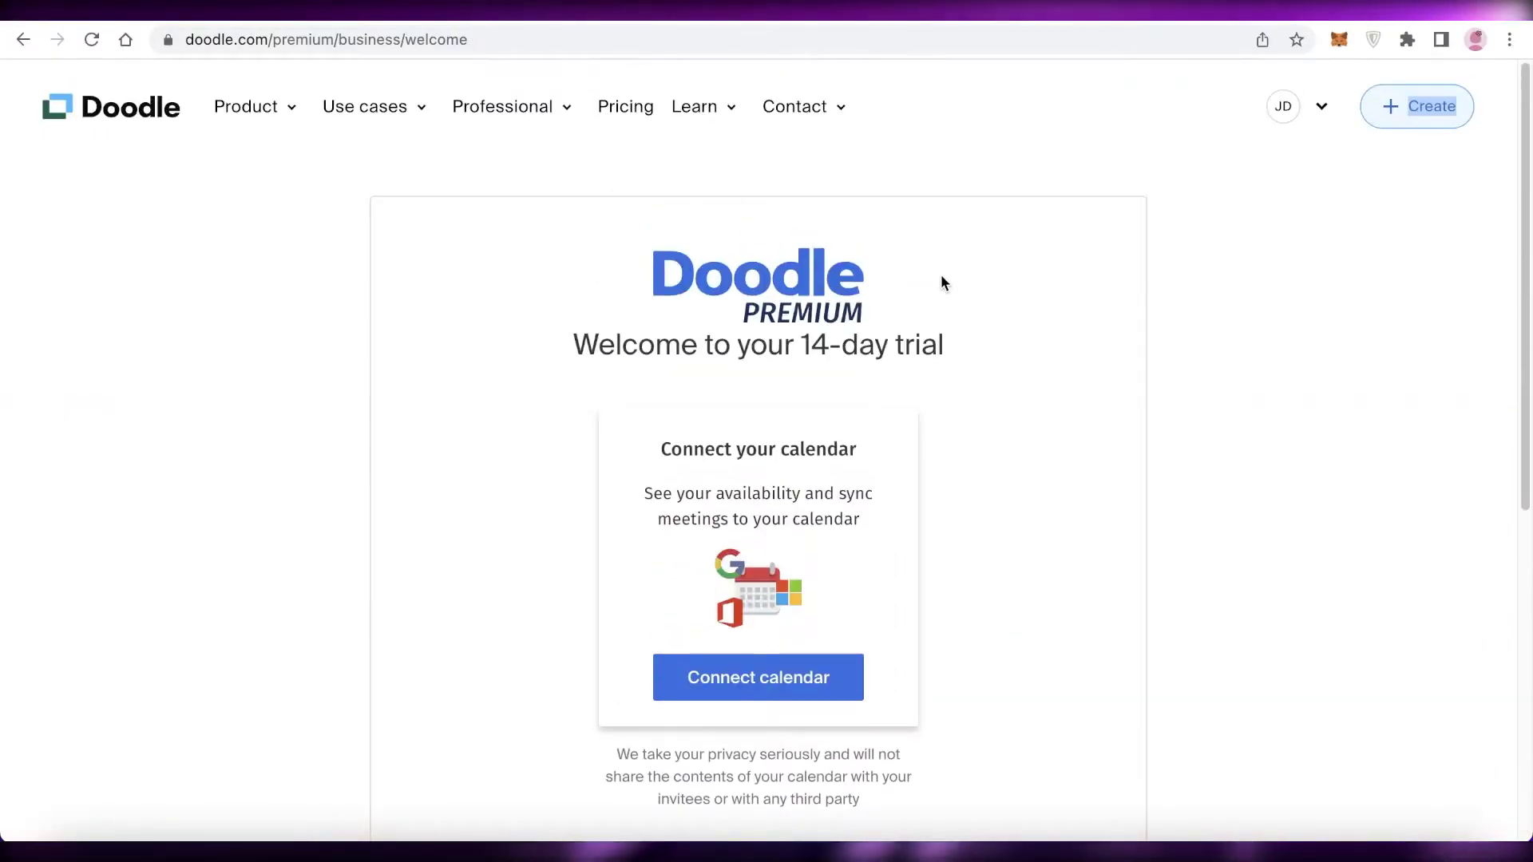
Step: Skip calendar connection to reach the Premium dashboard with 14 trial days left
scroll(941, 276, "down", 5)
scroll(931, 282, "up", 5)
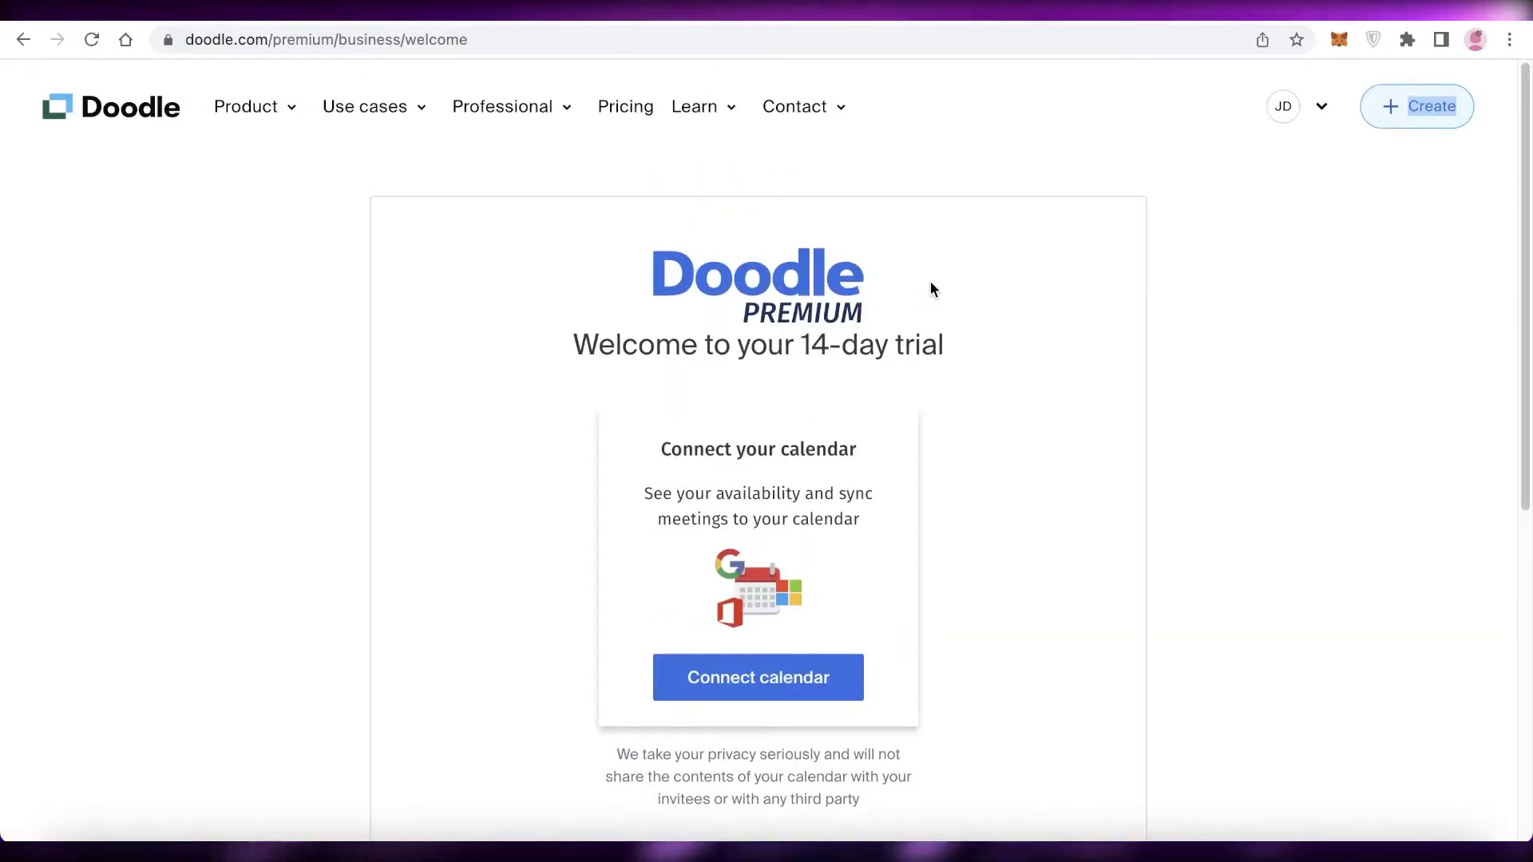
scroll(878, 312, "down", 7)
scroll(783, 311, "up", 3)
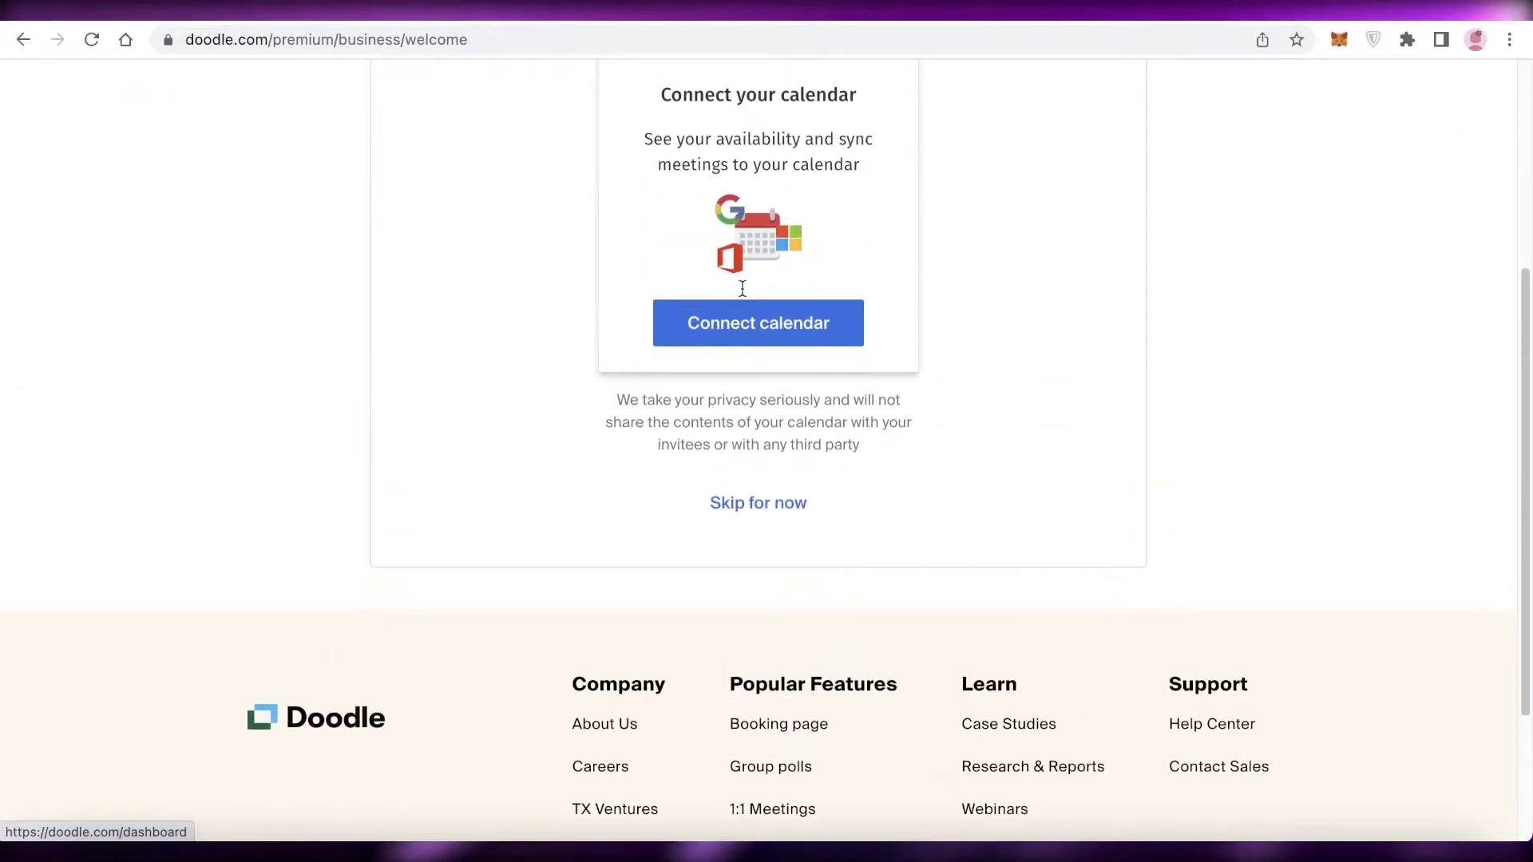
scroll(766, 439, "up", 3)
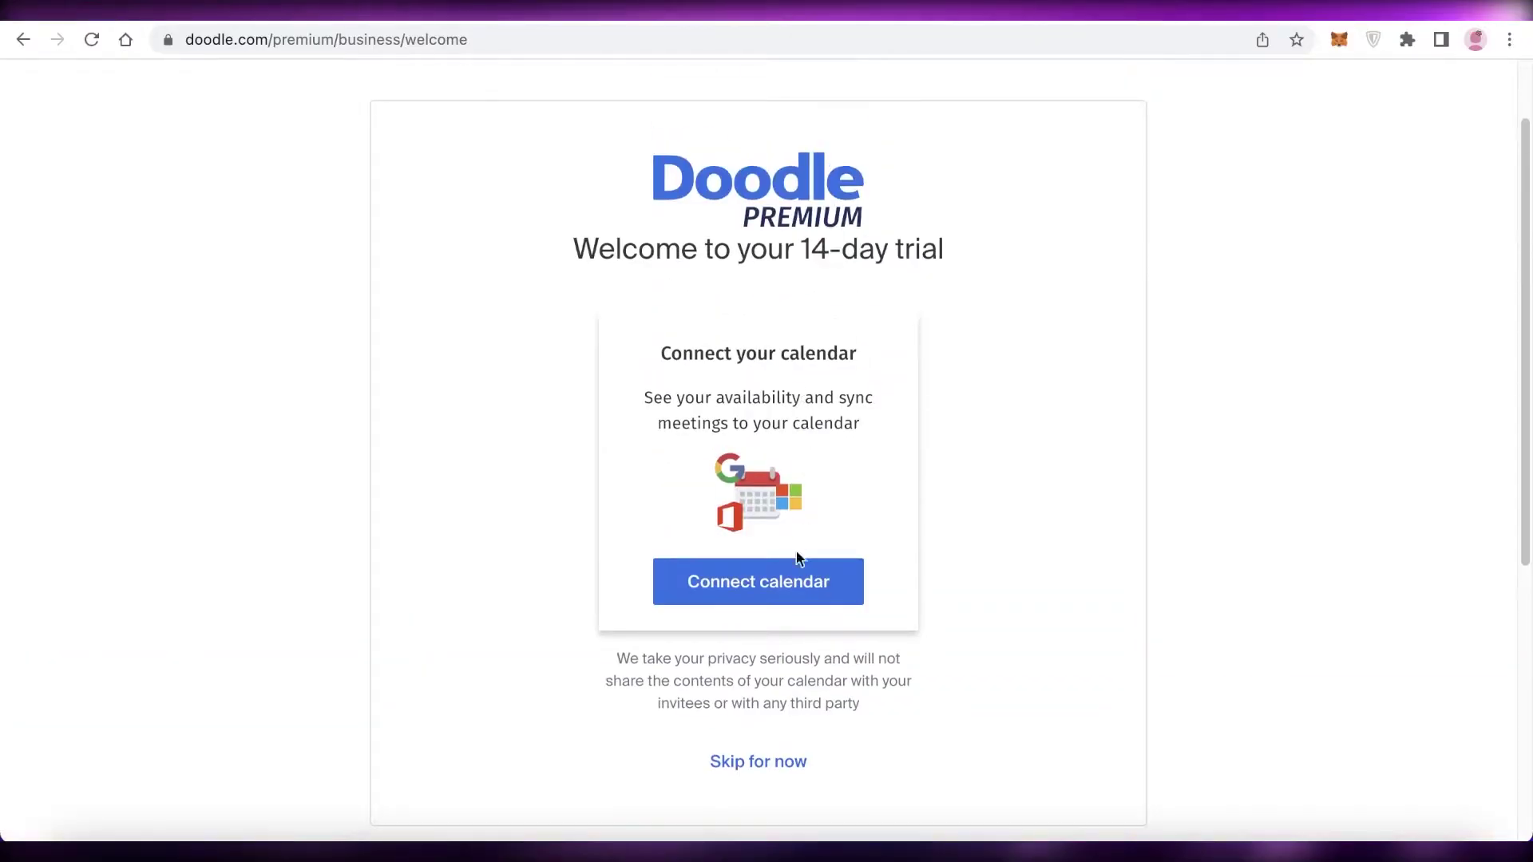
left_click(742, 765)
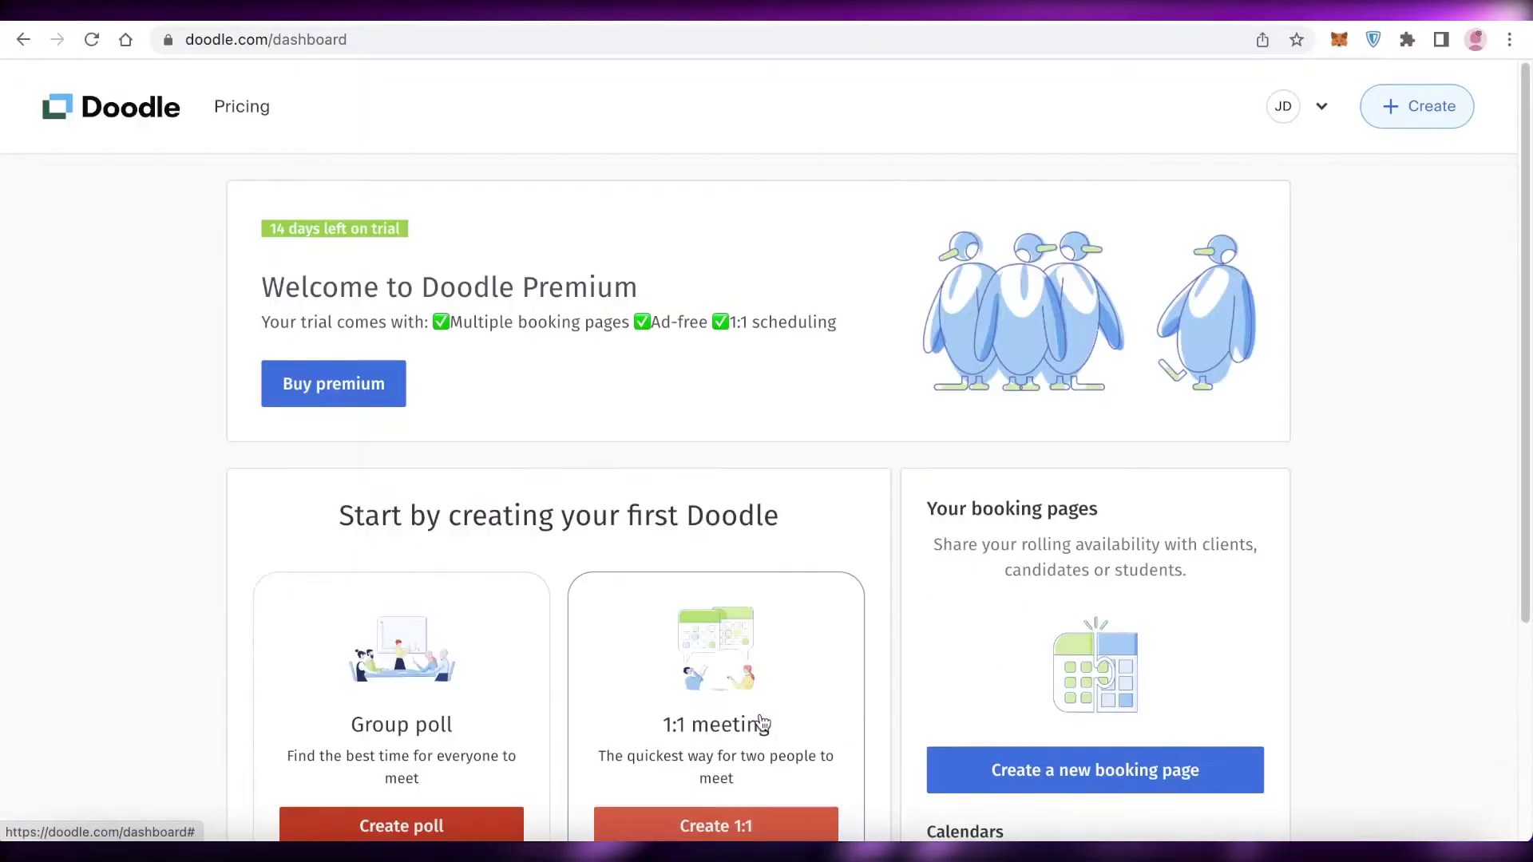
scroll(821, 637, "down", 2)
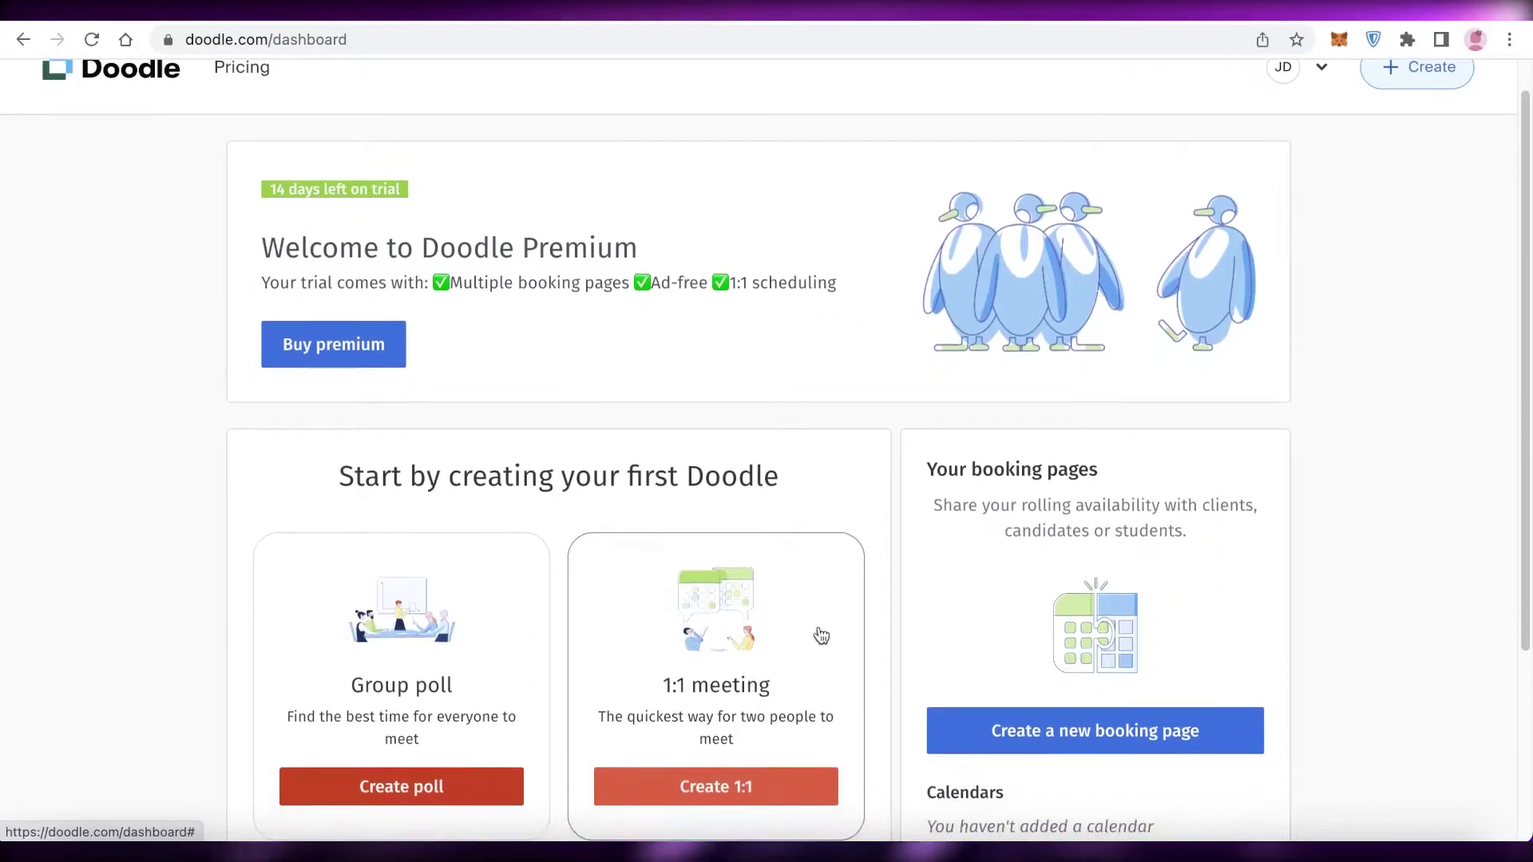
scroll(893, 592, "up", 2)
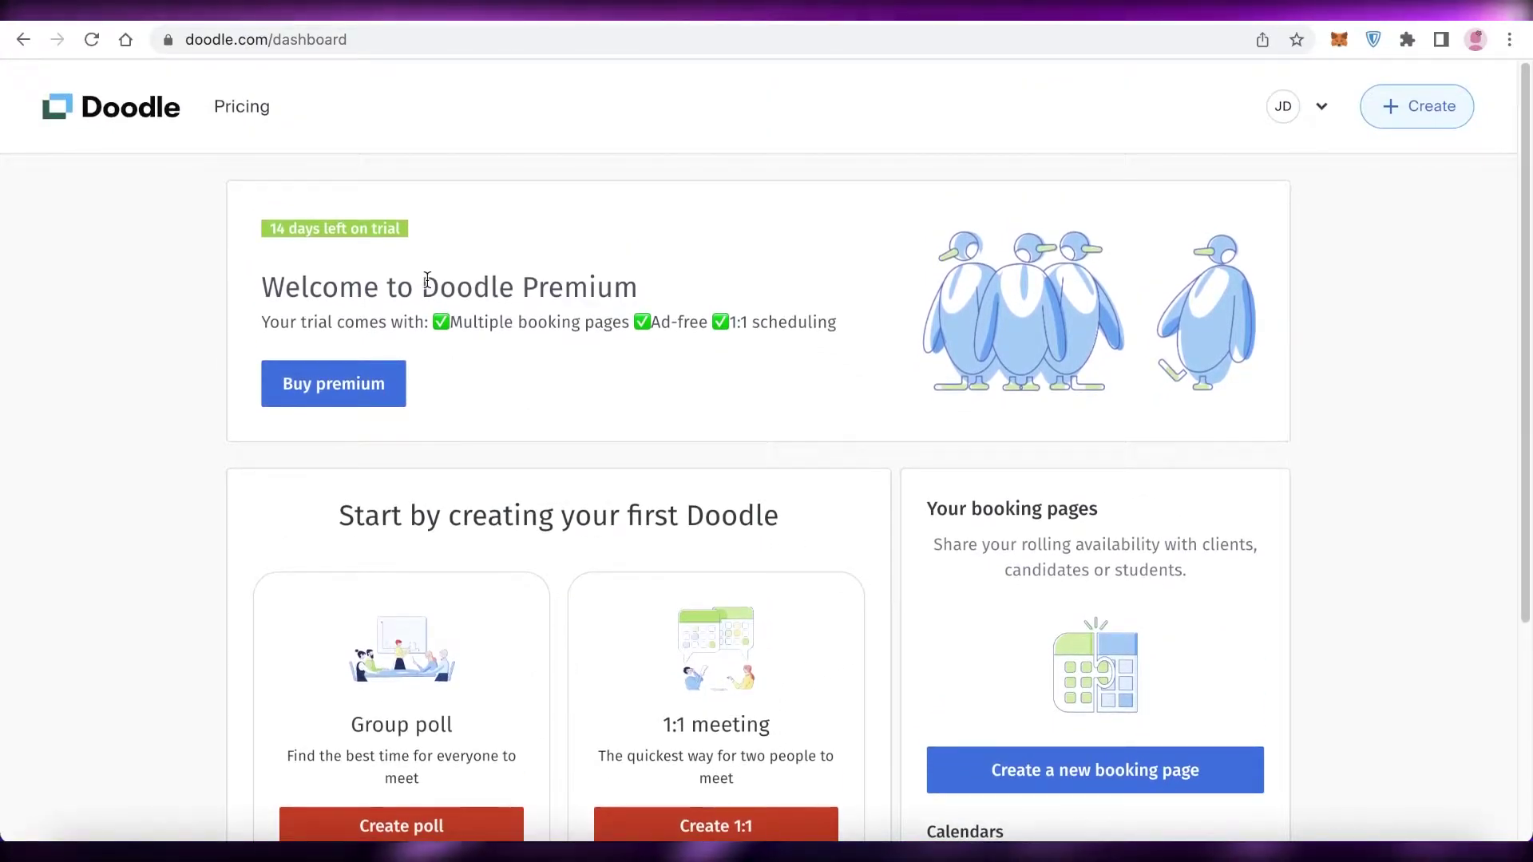
scroll(427, 280, "down", 6)
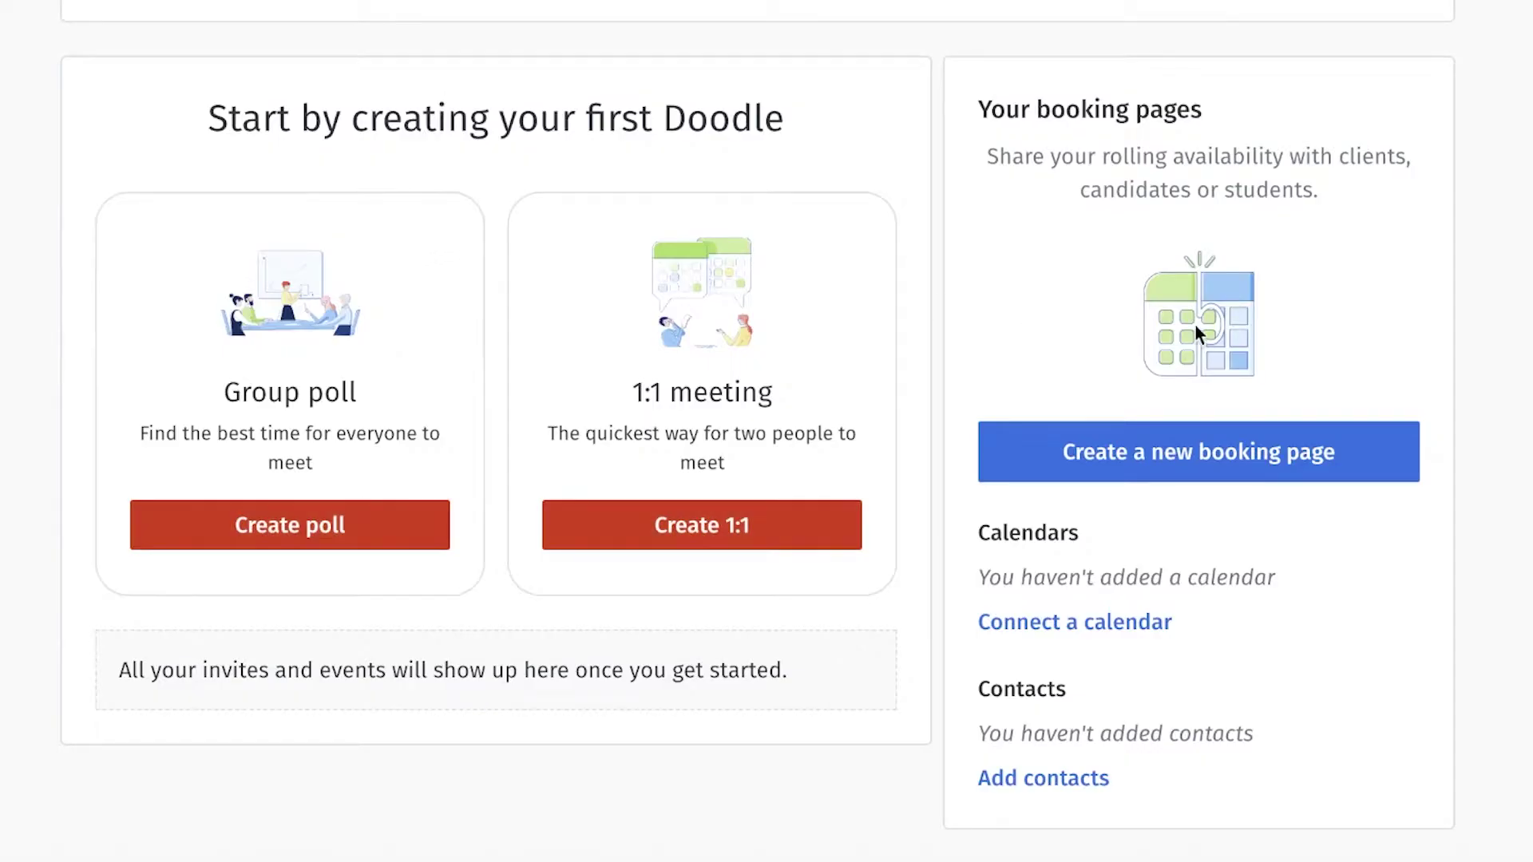
Step: Create a new booking page and connect the first Google account's calendar to it
left_click(1220, 475)
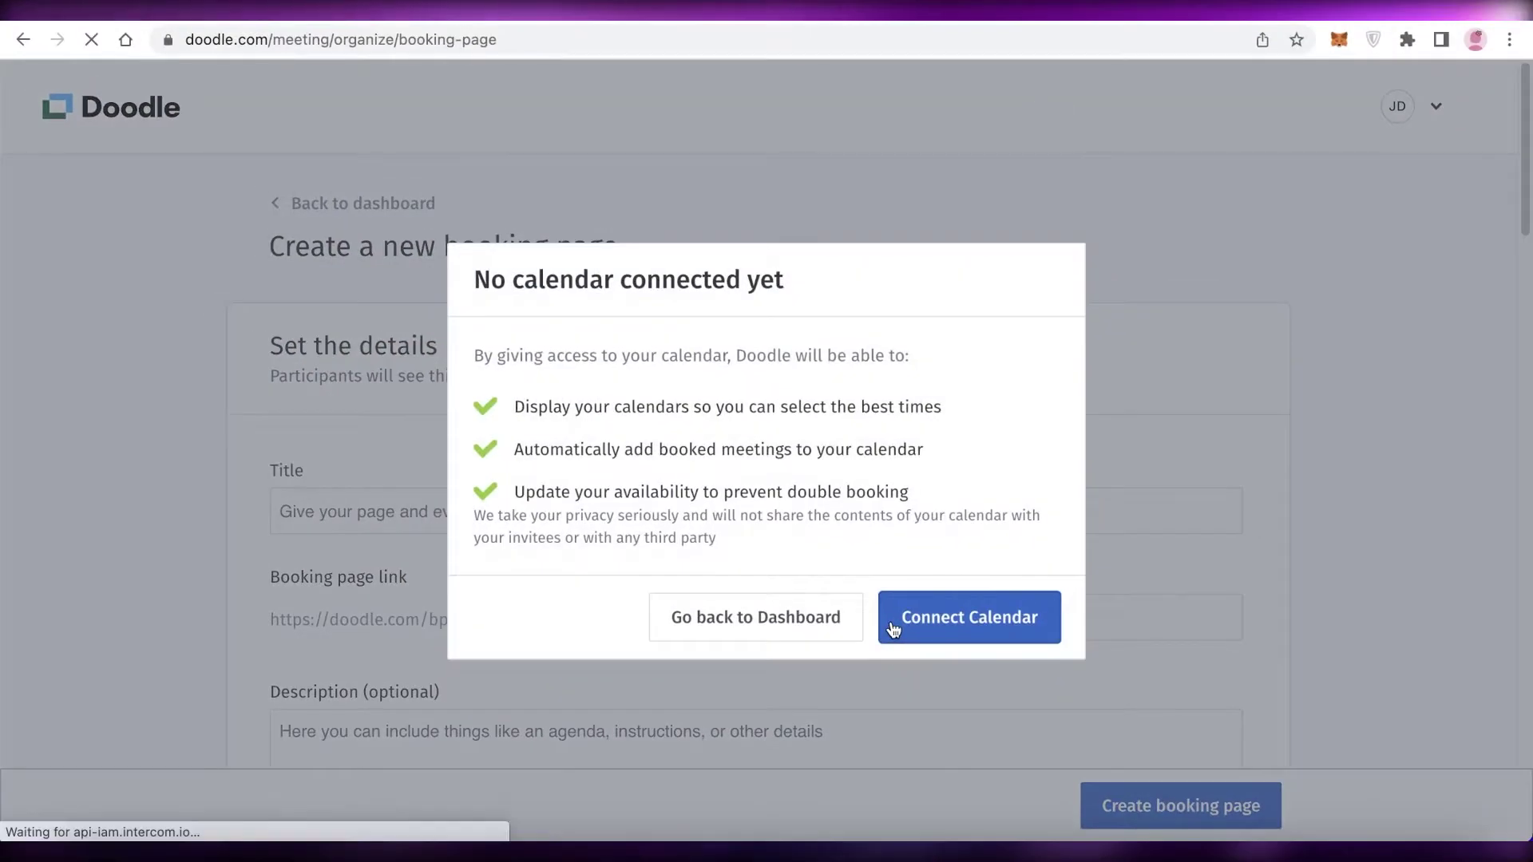
left_click(962, 619)
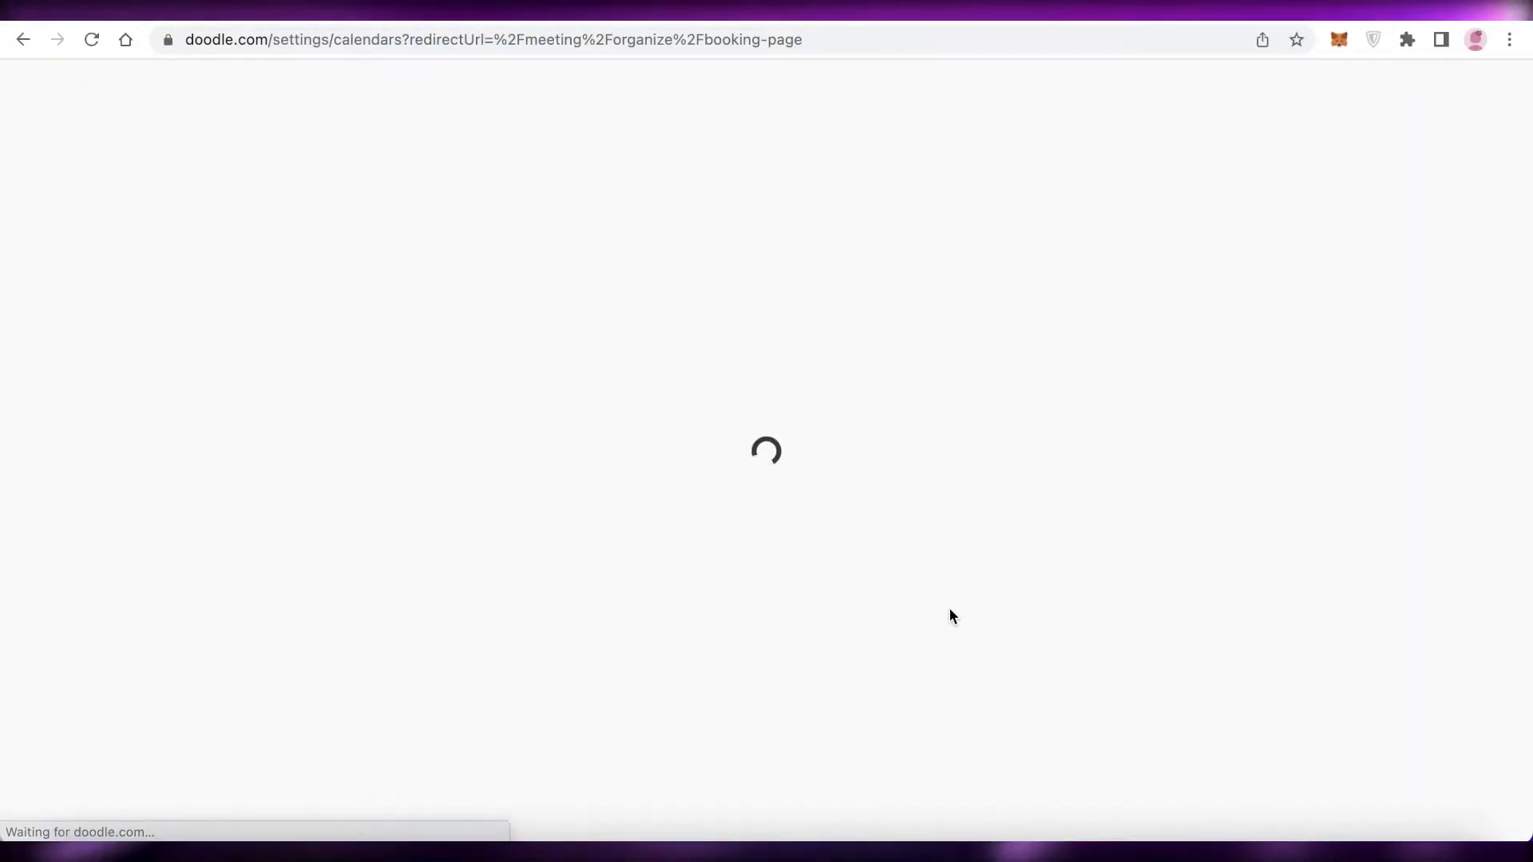
left_click(650, 745)
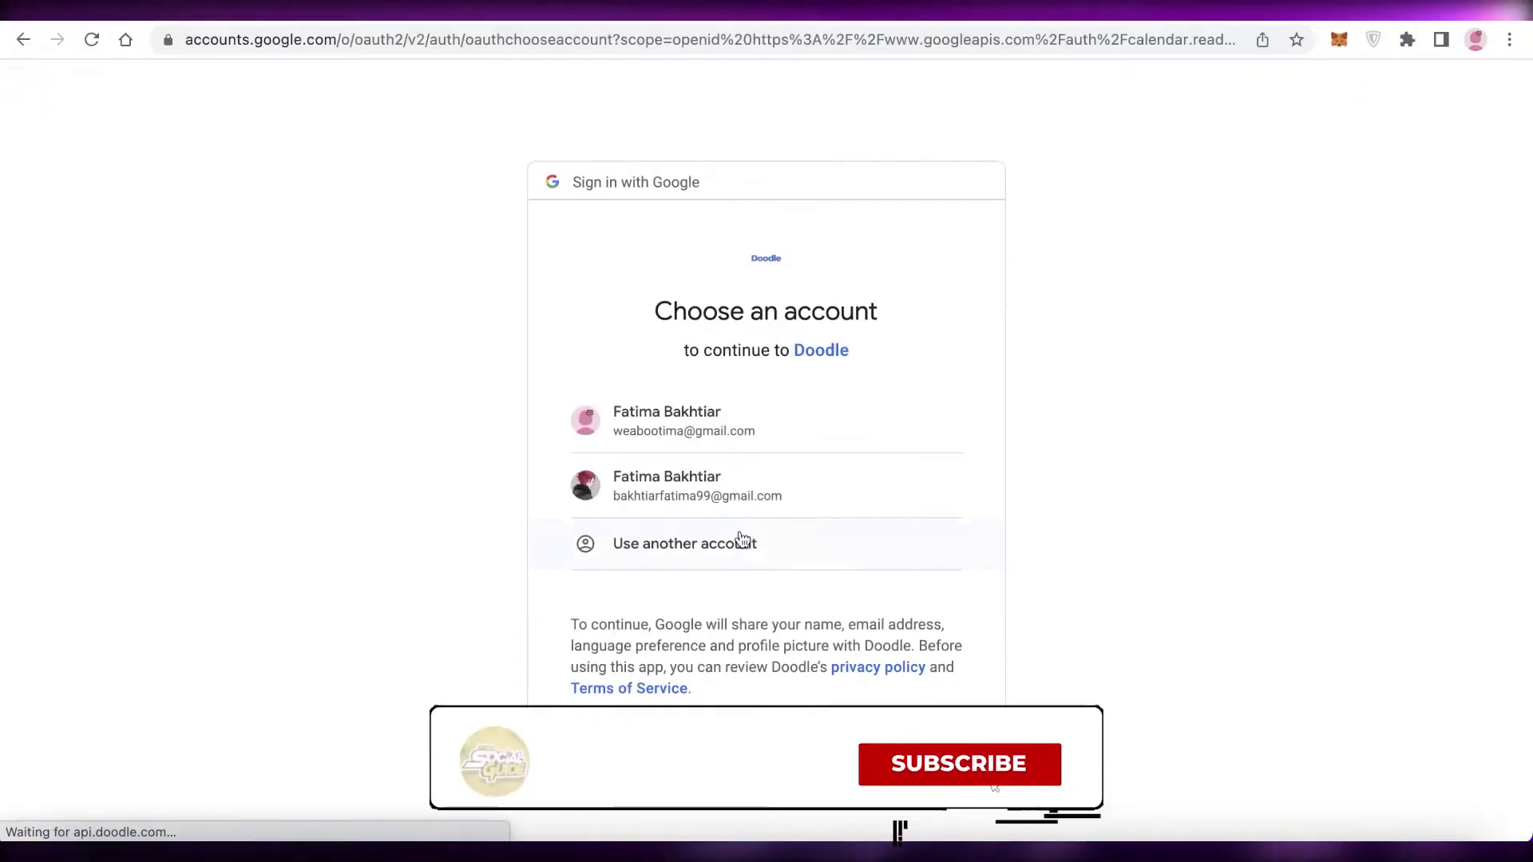
left_click(759, 419)
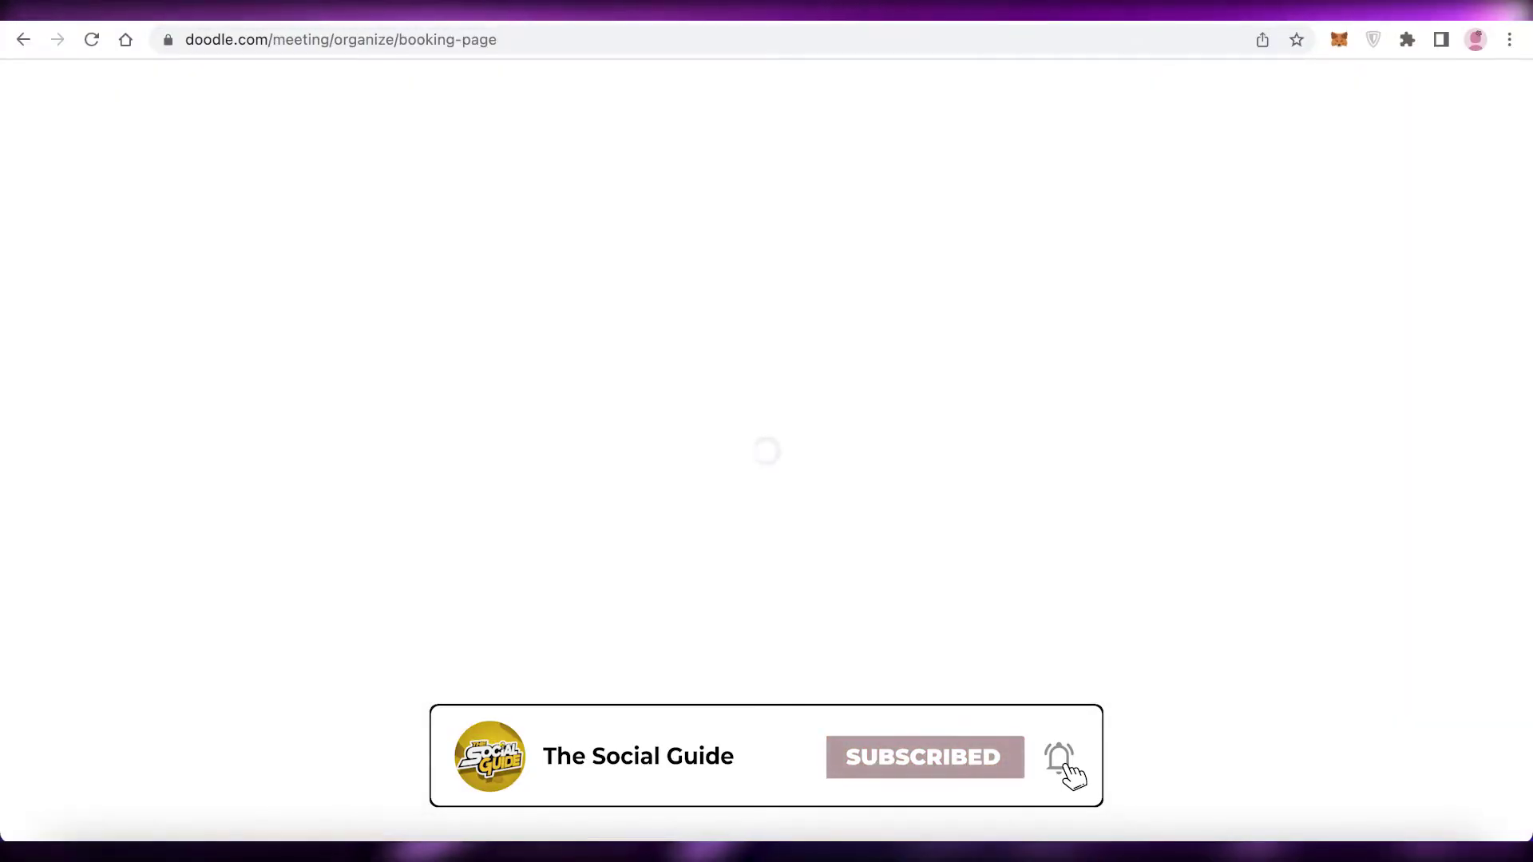
scroll(600, 643, "down", 10)
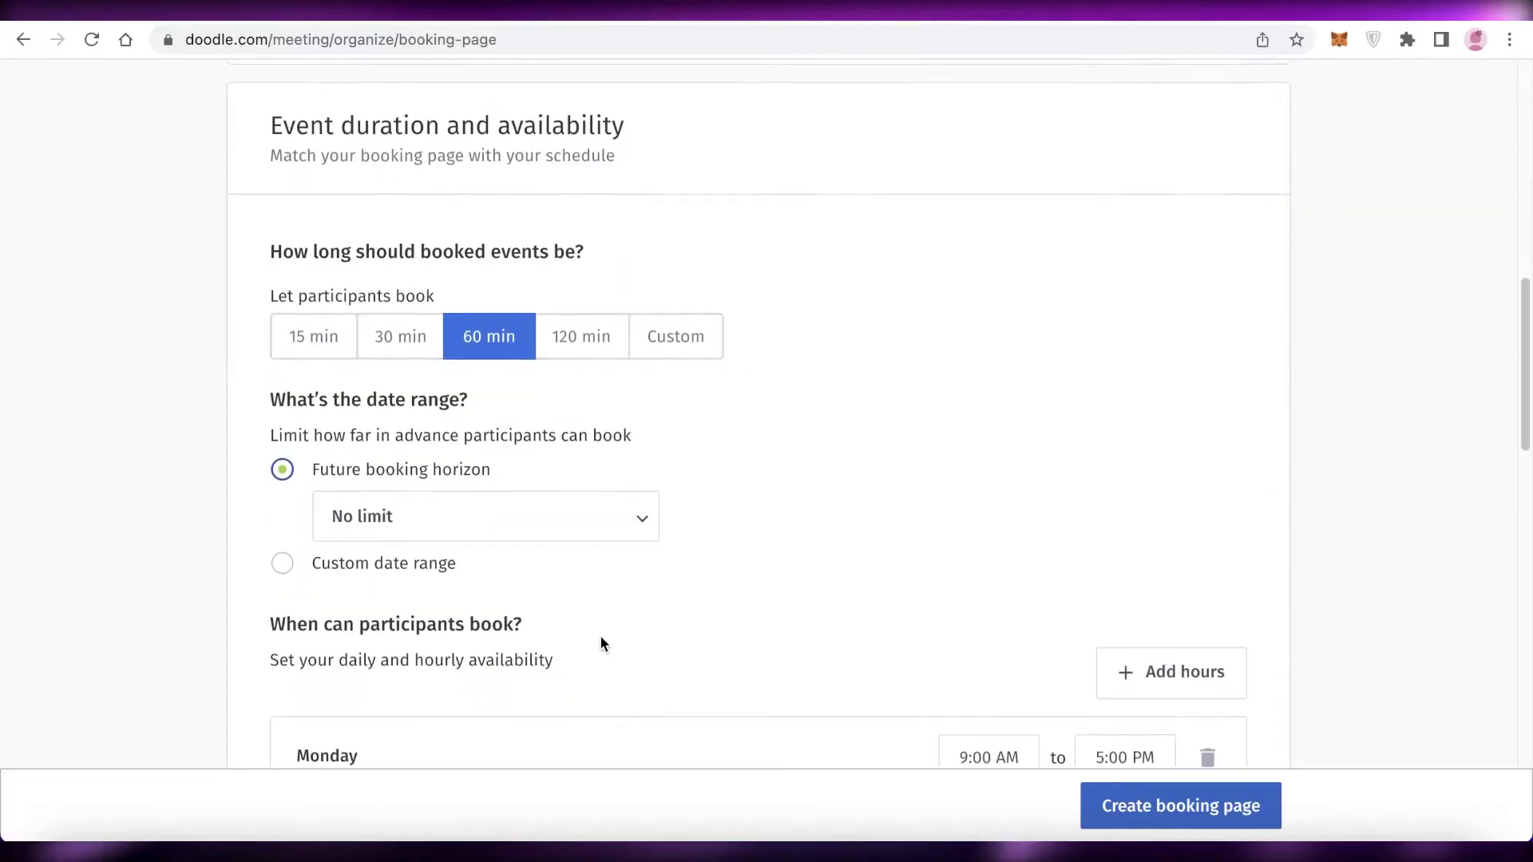
Step: Title the booking page JANESTHERAPYCLINIC, generating a matching link slug
scroll(601, 643, "down", 10)
scroll(763, 585, "up", 12)
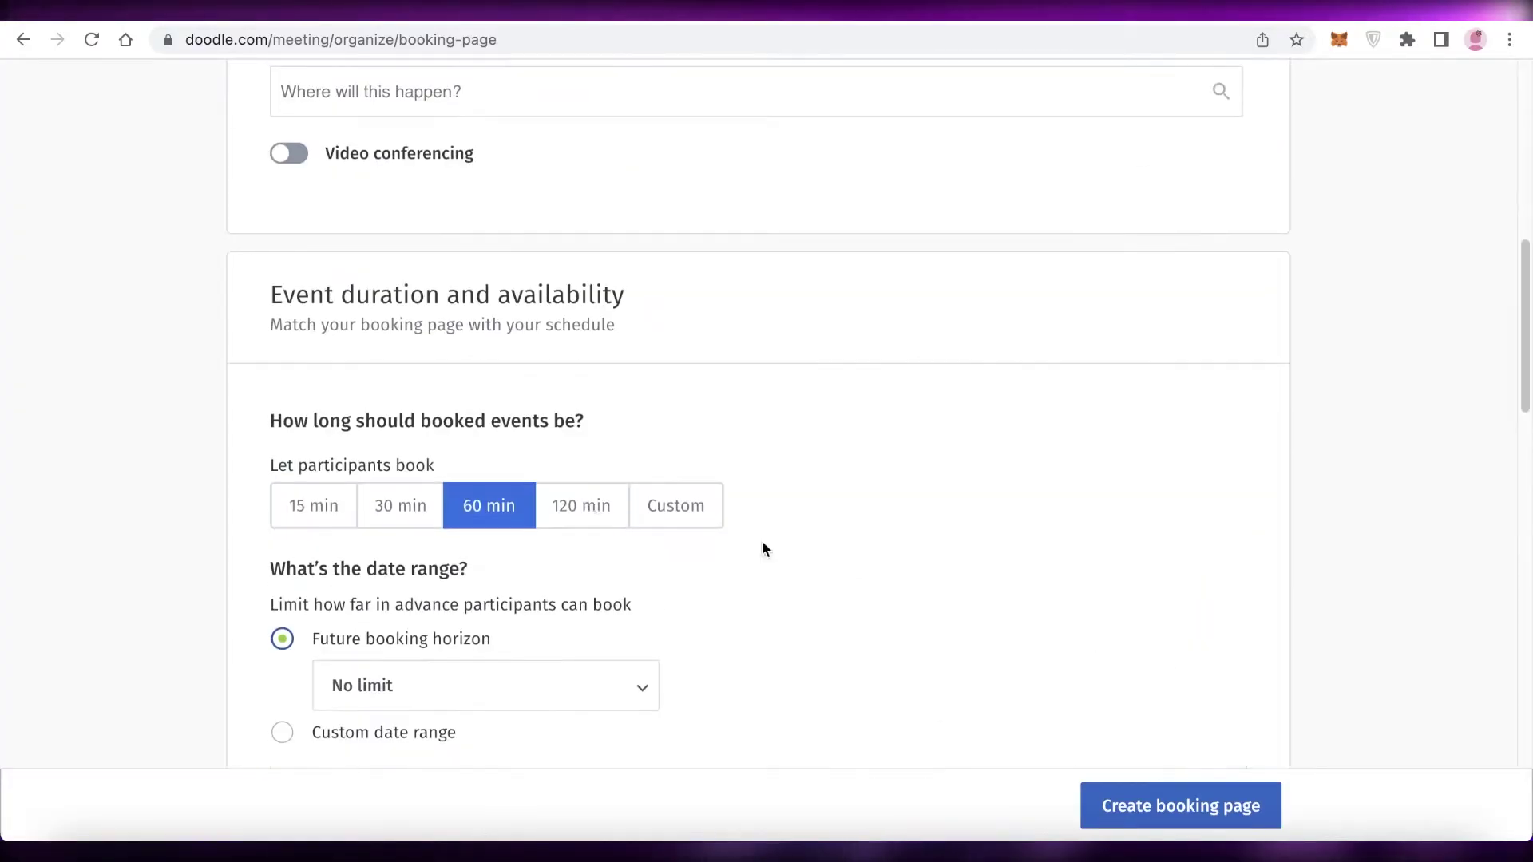
scroll(762, 548, "up", 8)
scroll(671, 300, "down", 2)
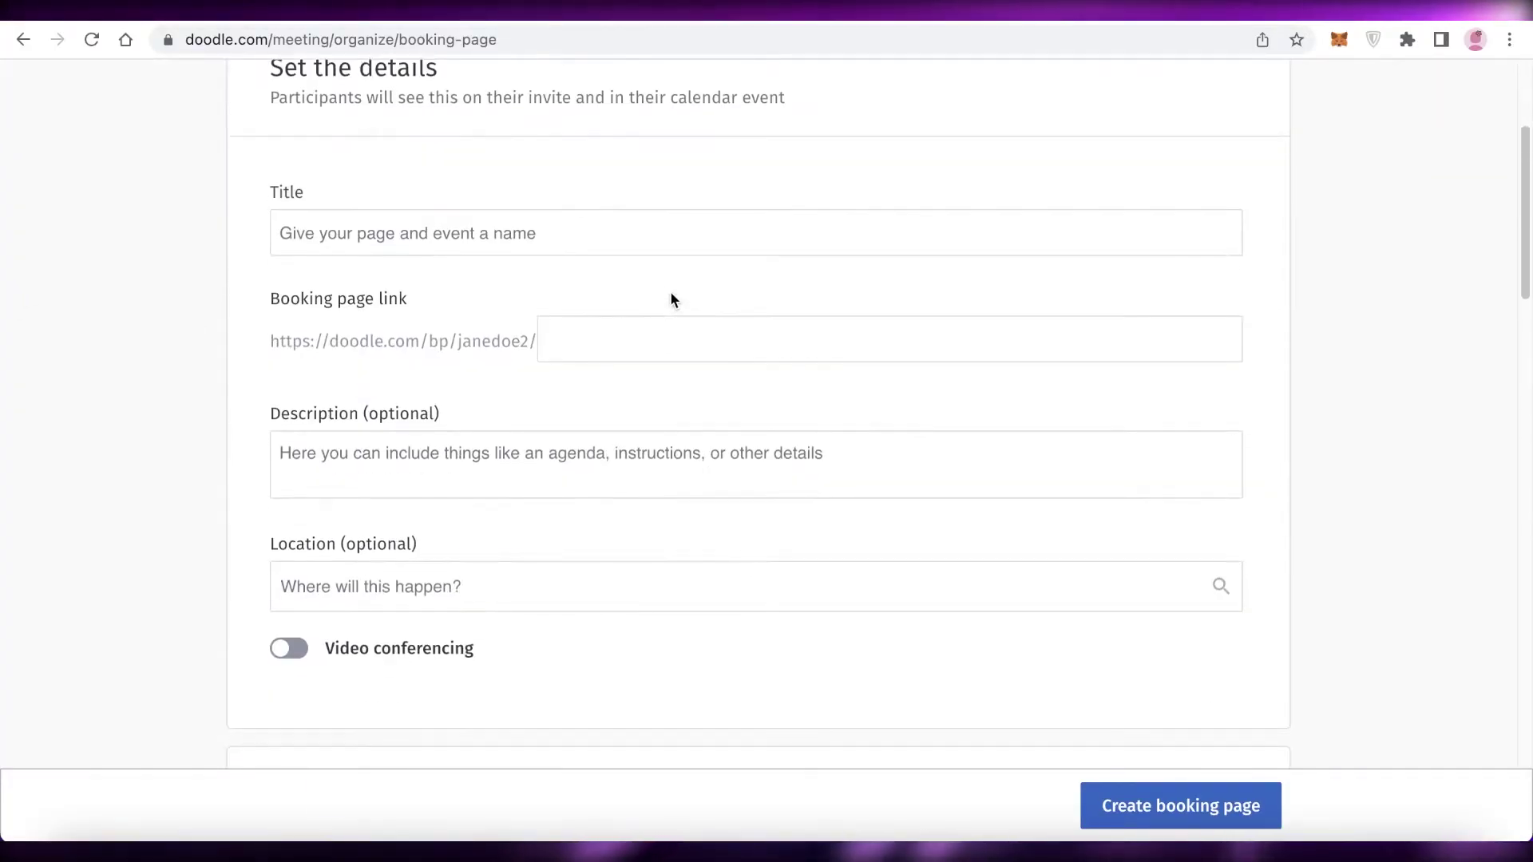
scroll(671, 300, "up", 2)
scroll(671, 301, "down", 10)
scroll(671, 300, "up", 2)
scroll(670, 300, "up", 10)
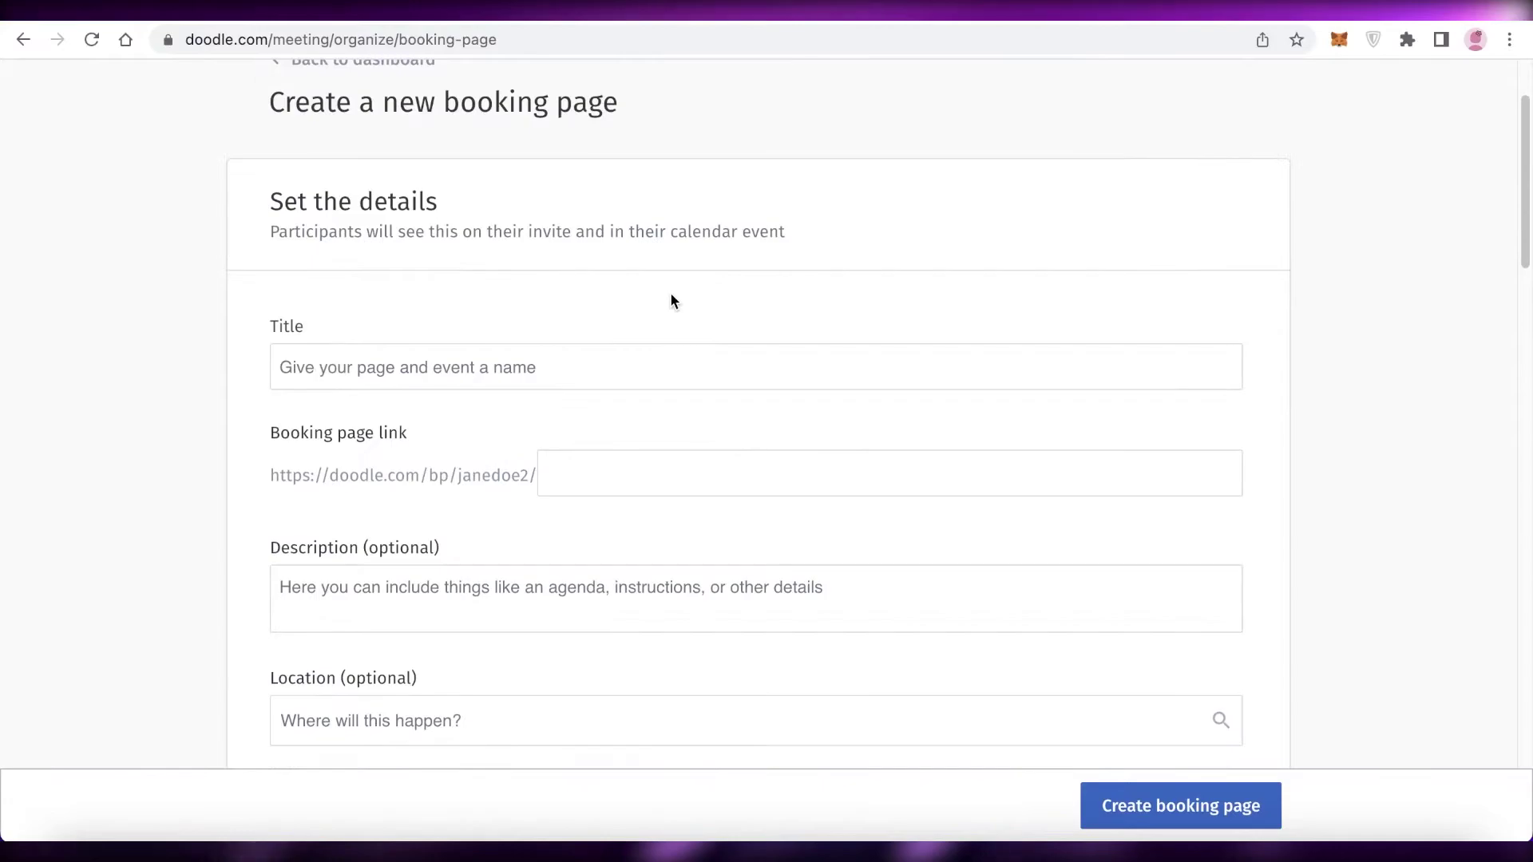
scroll(634, 343, "down", 1)
left_click(495, 403)
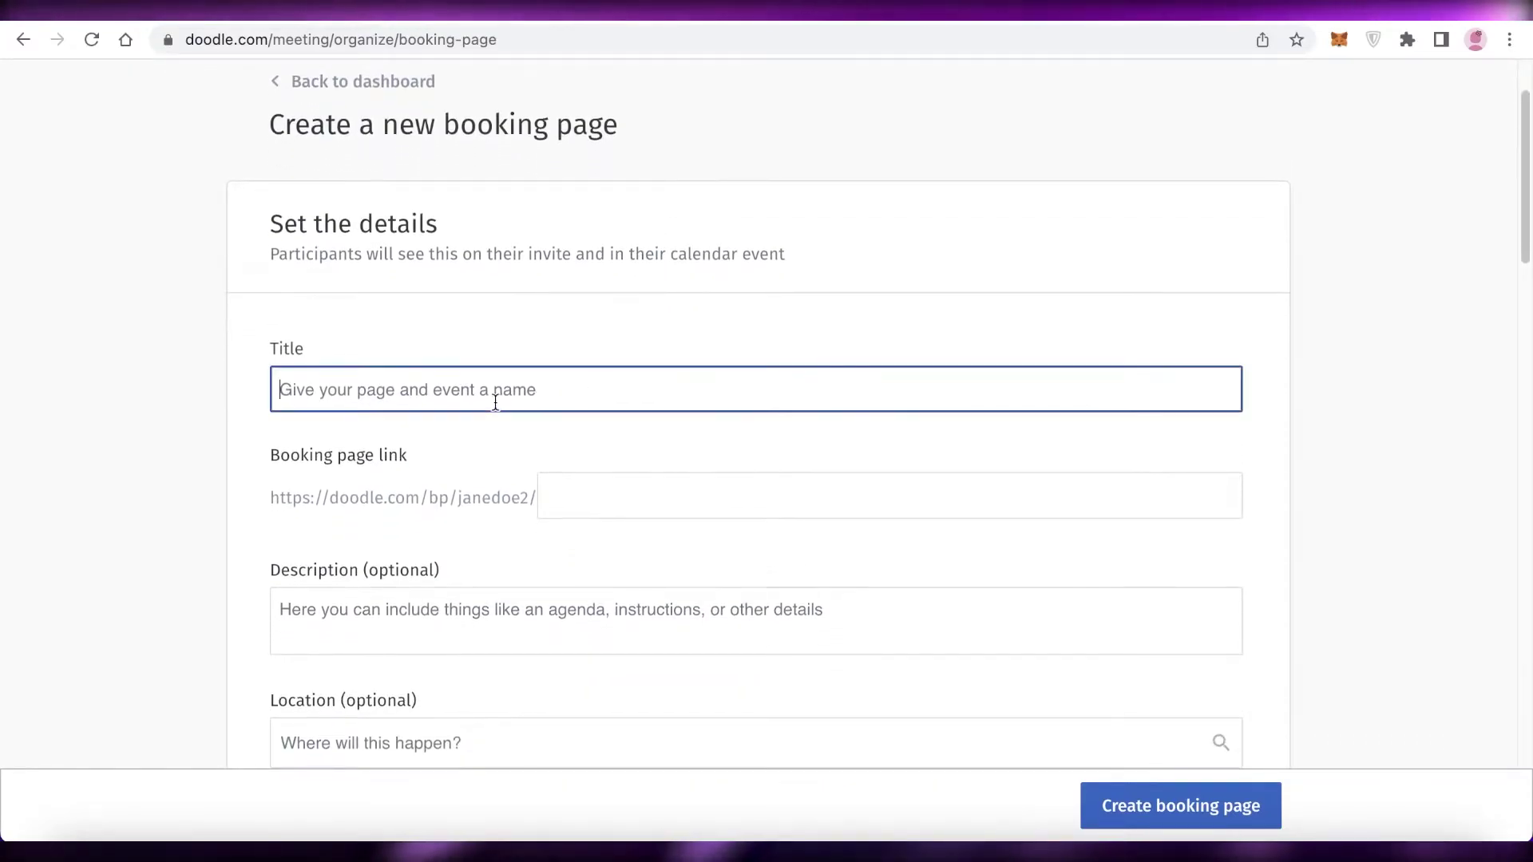
type("A")
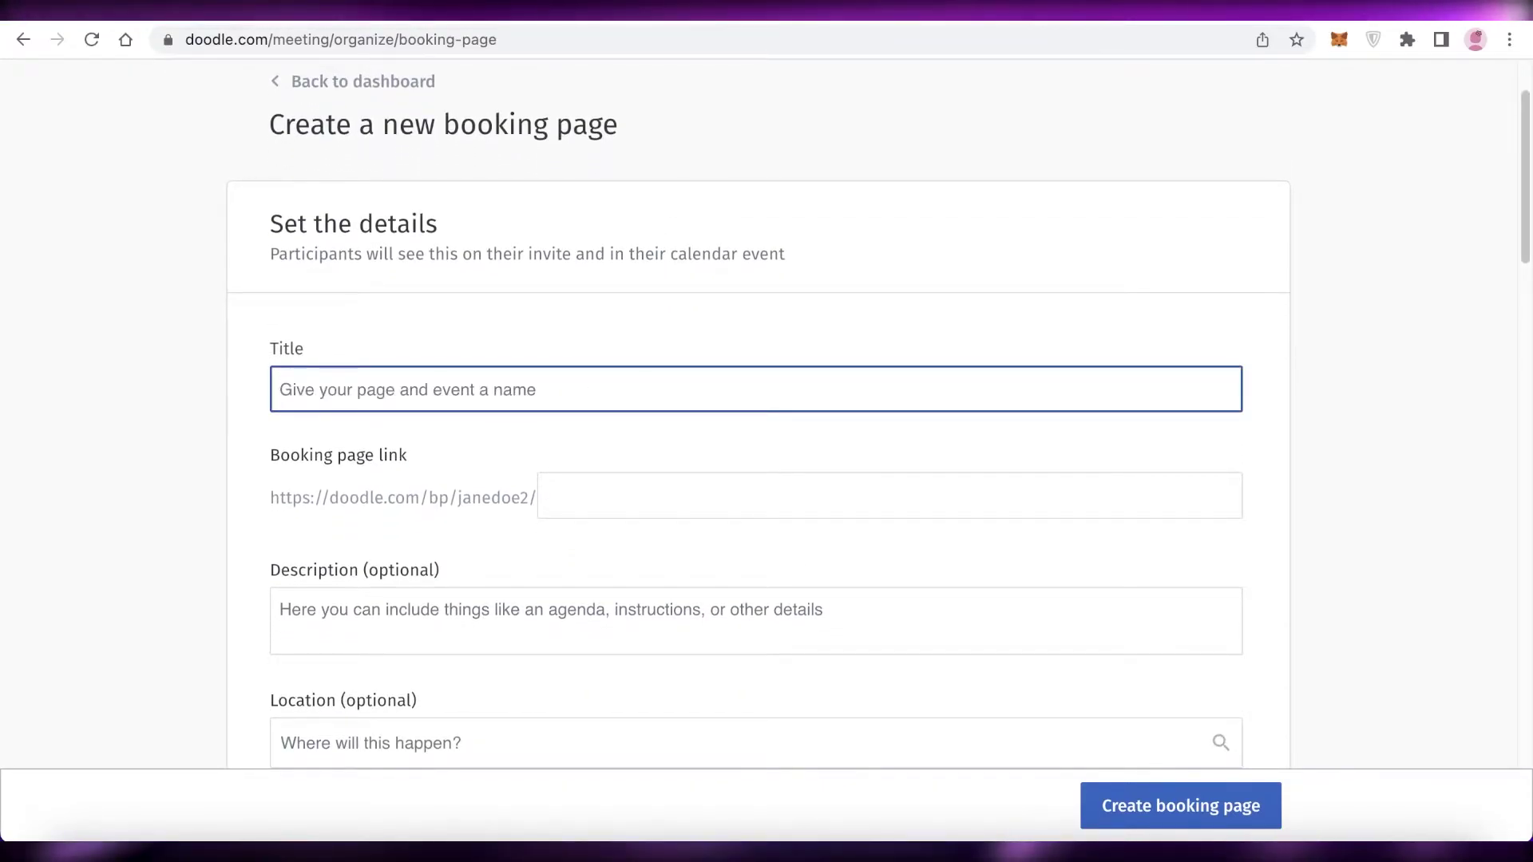
type("JANESTHERAPYCLINIC")
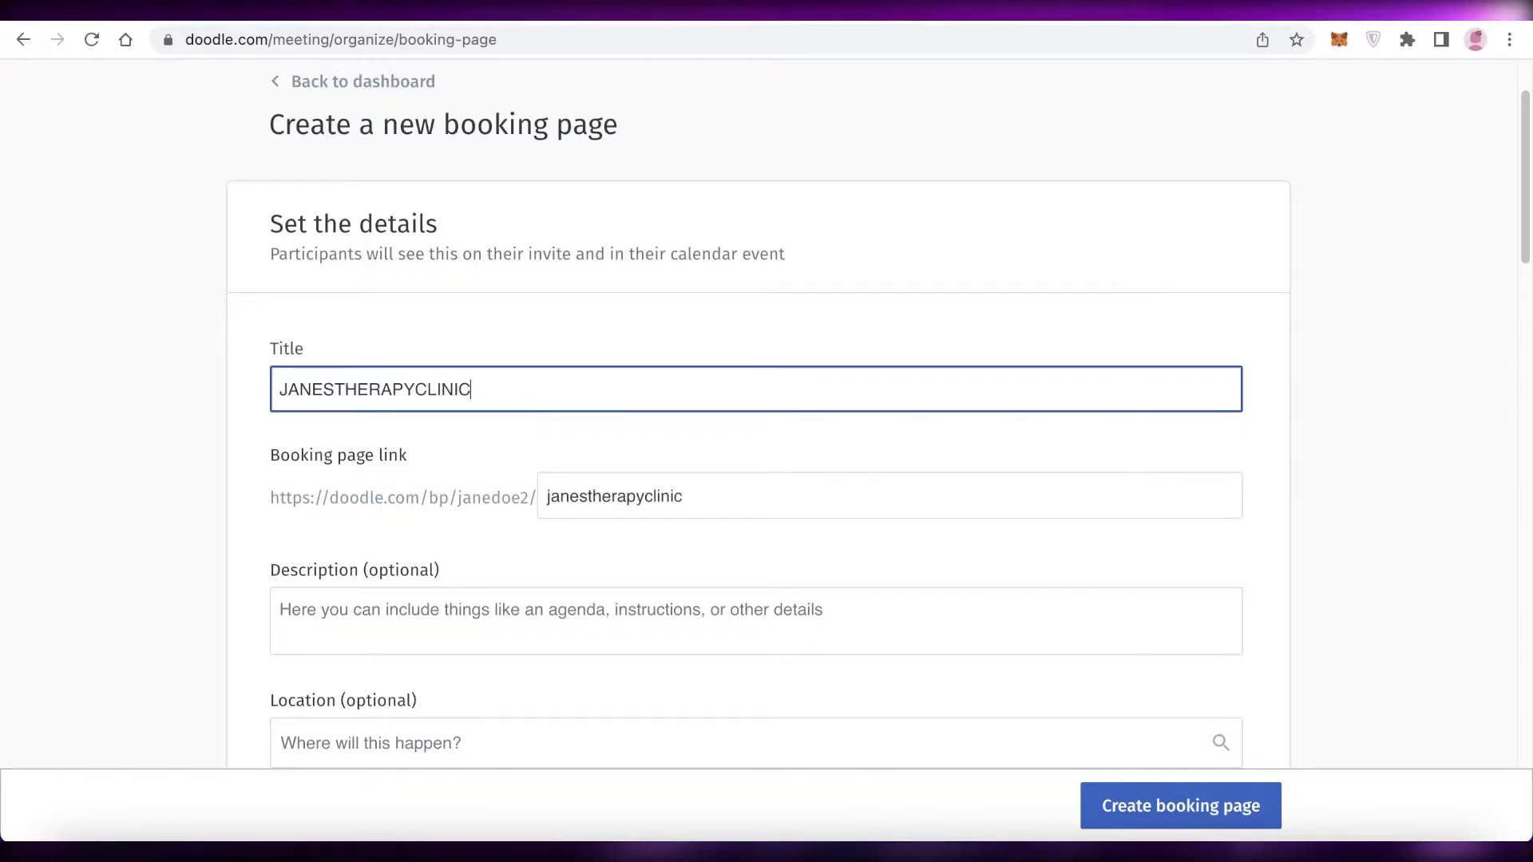
Step: Add the description 'Hi, This is the janes clinic booking system.'
scroll(493, 404, "down", 3)
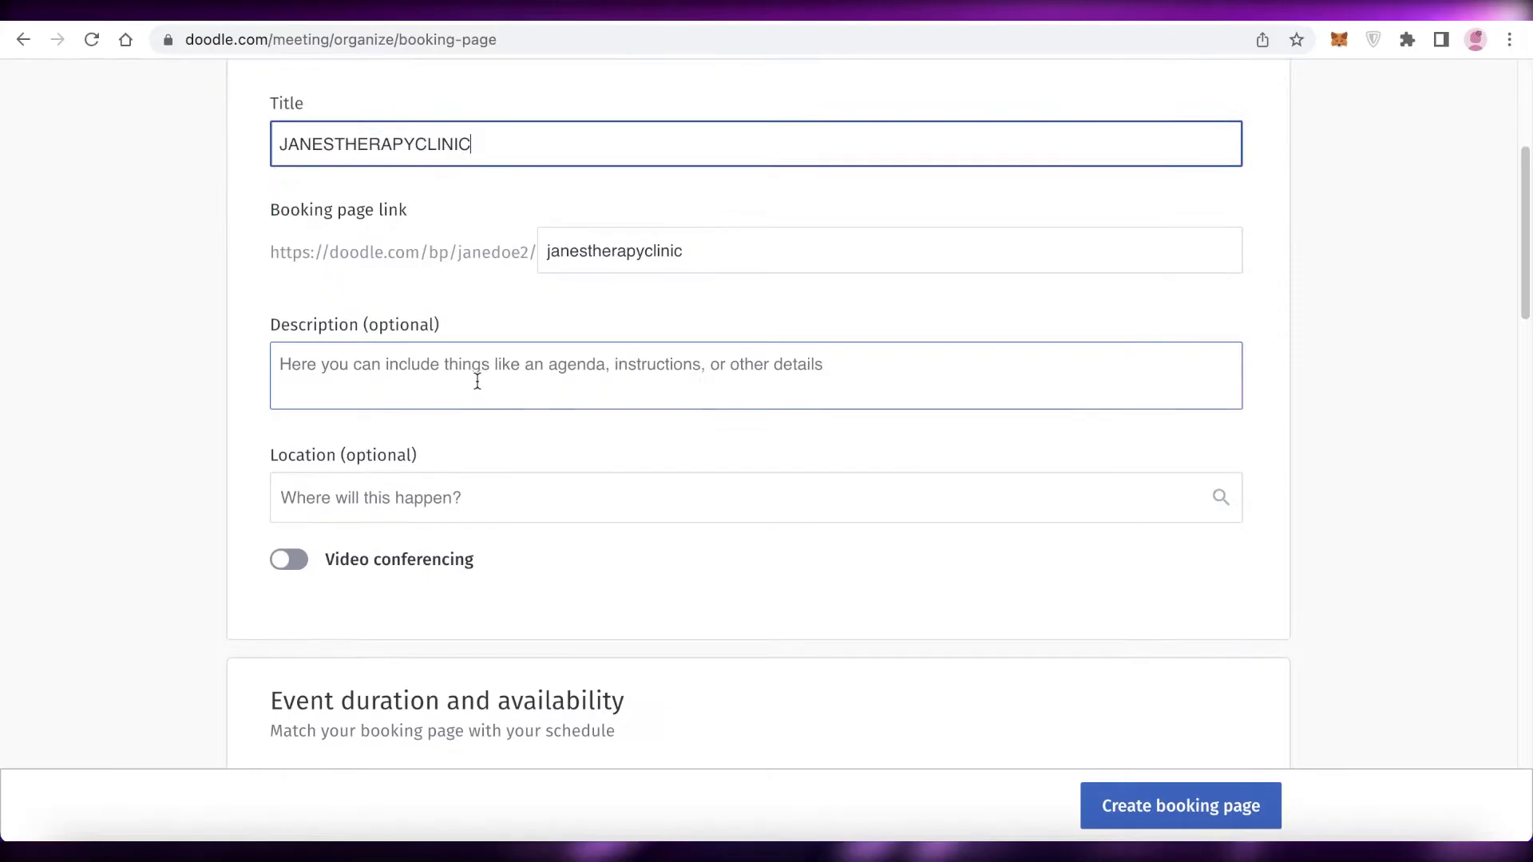
left_click(477, 382)
type("HI")
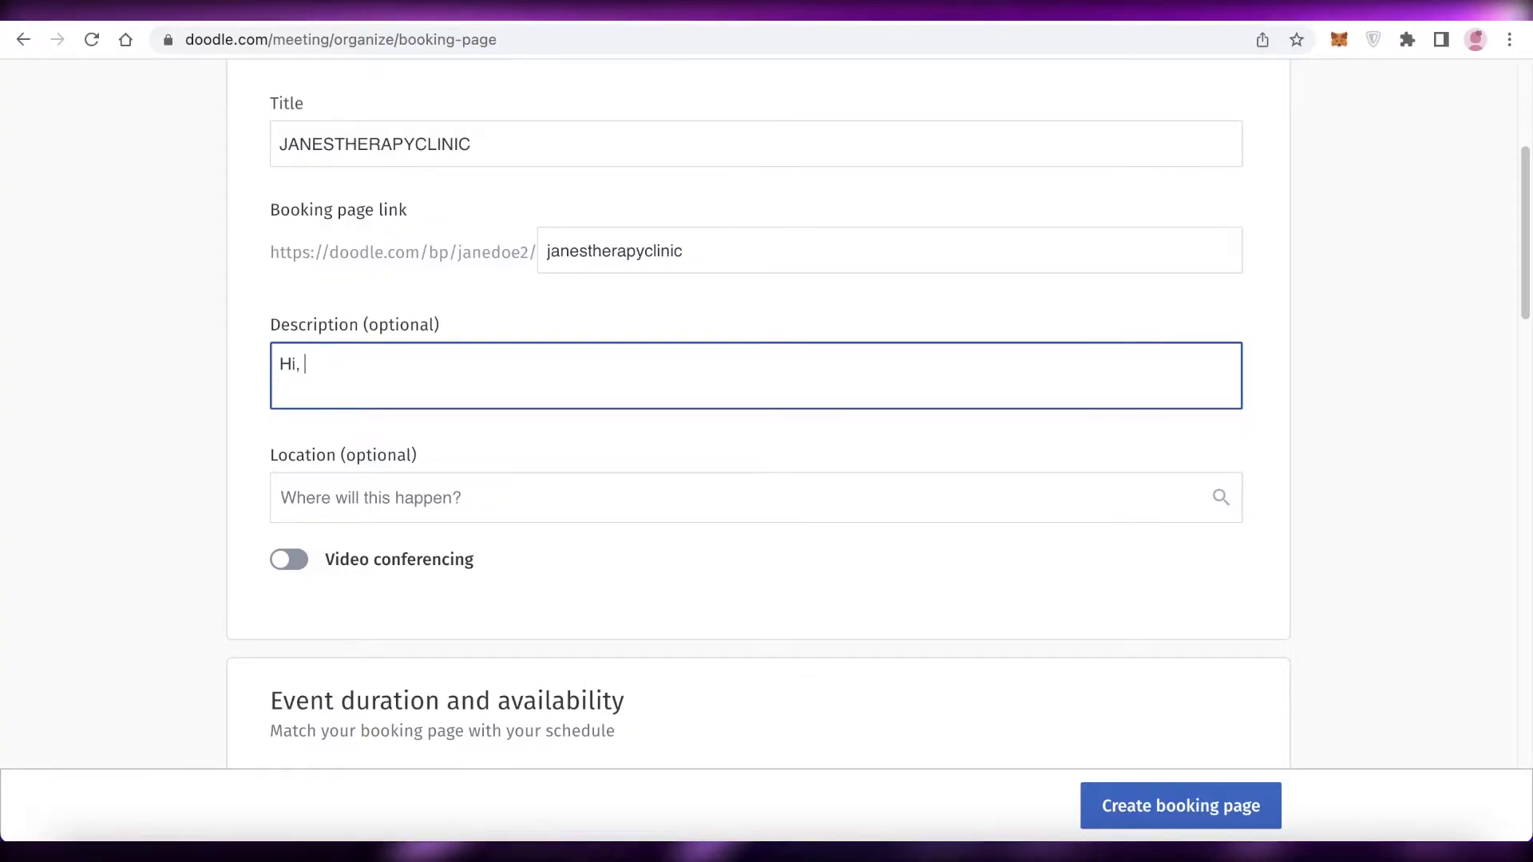
scroll(476, 376, "down", 5)
scroll(476, 370, "up", 3)
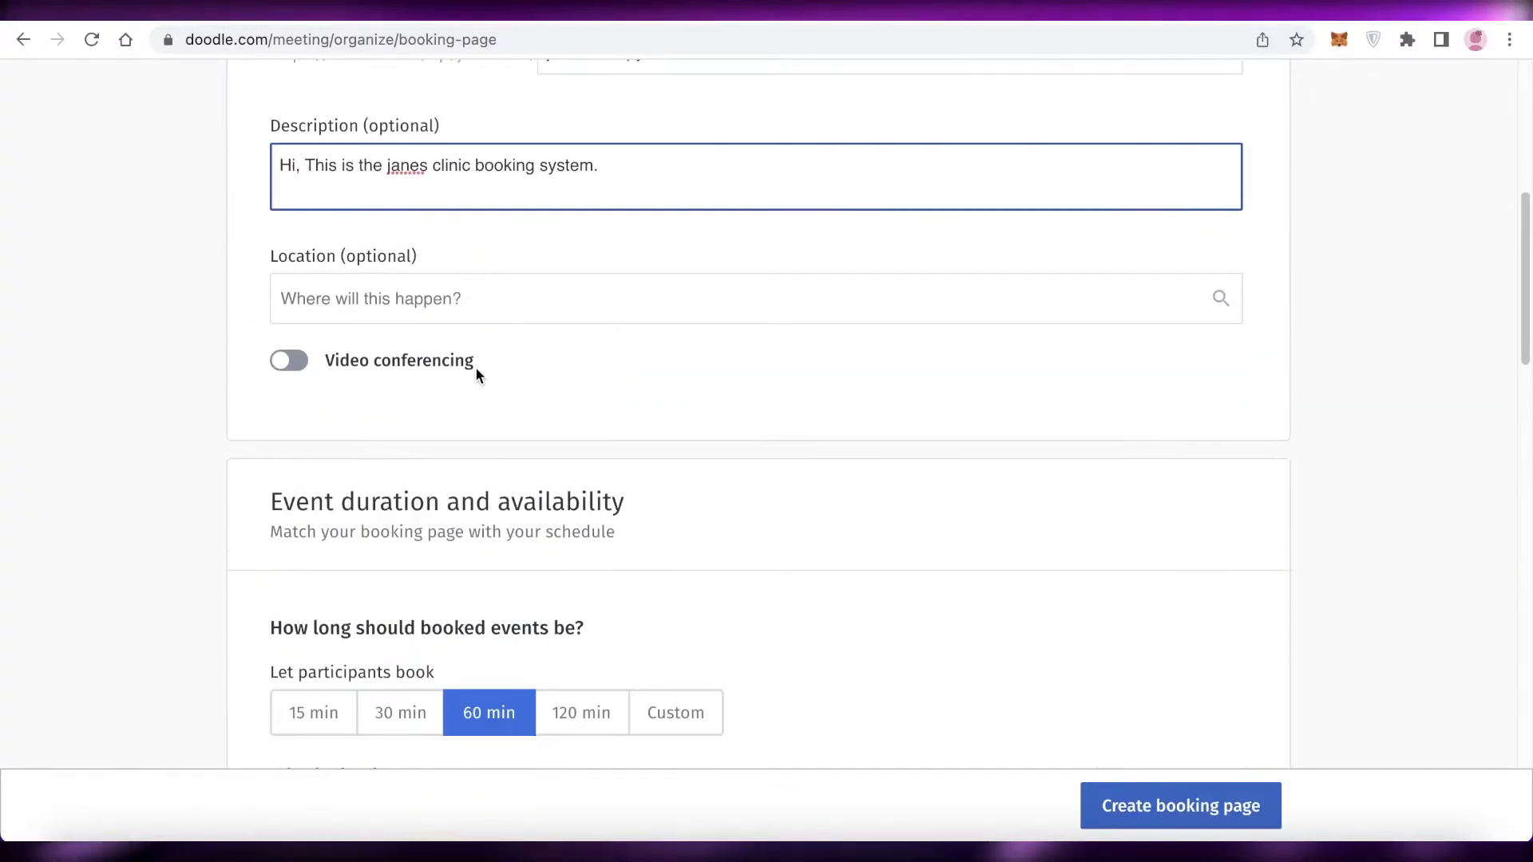
Step: Review the video conferencing tool options and leave video conferencing turned off
scroll(468, 364, "up", 1)
left_click(463, 351)
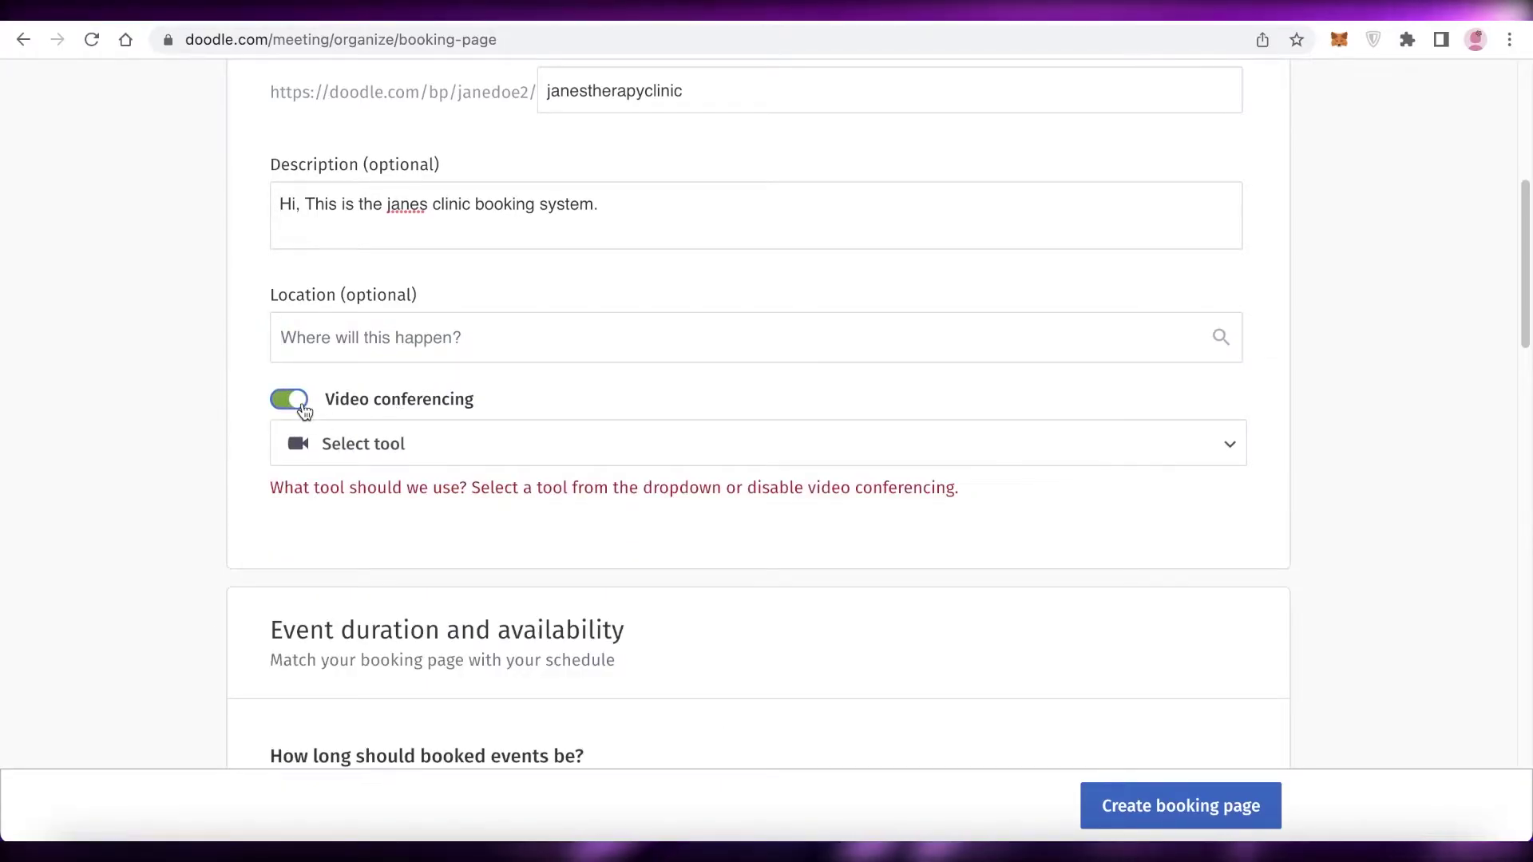
left_click(297, 442)
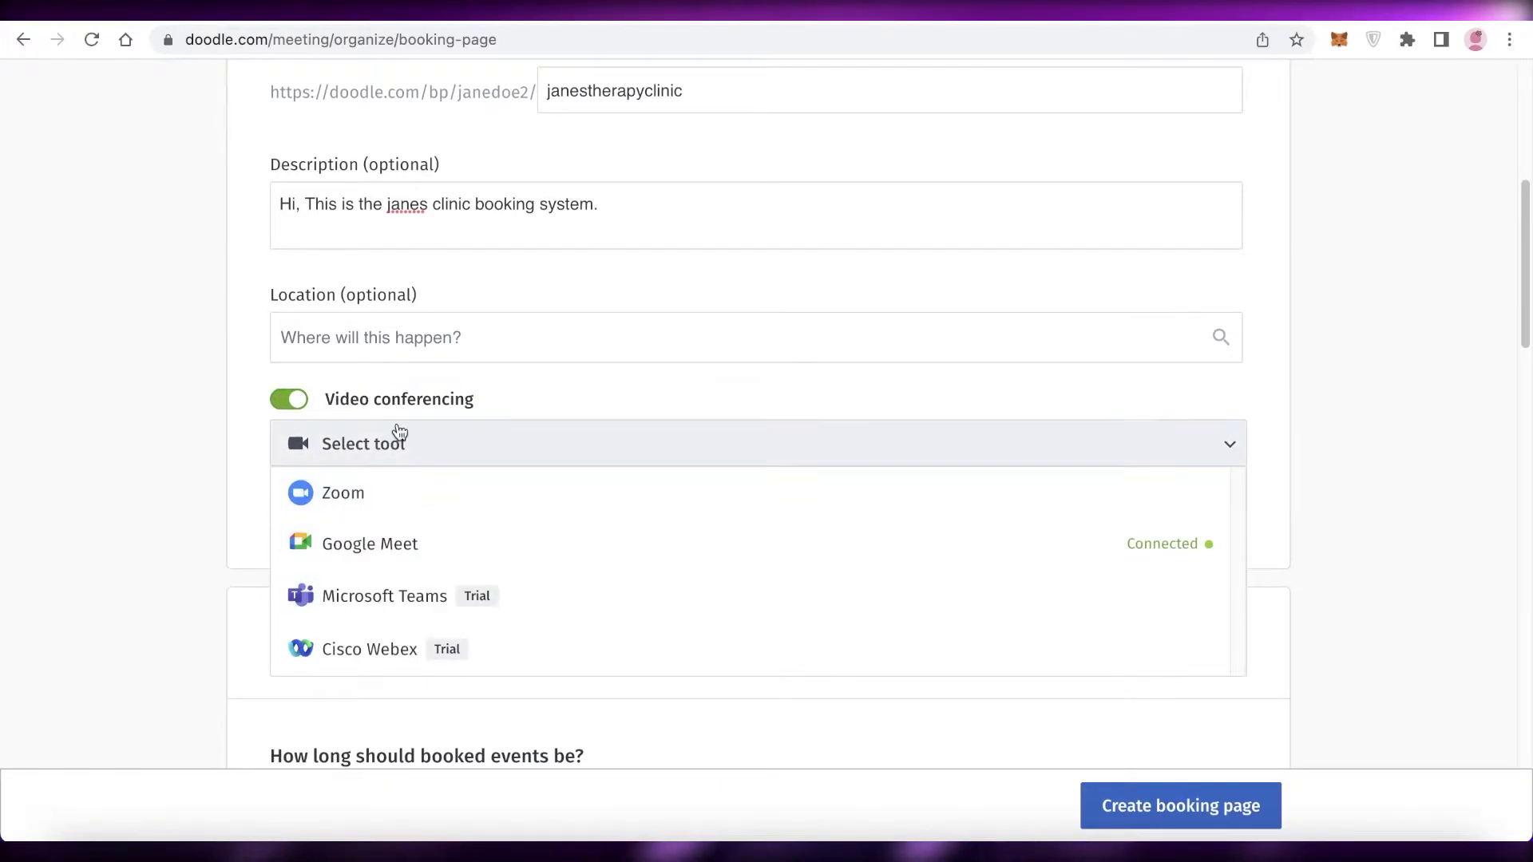
scroll(629, 540, "down", 8)
scroll(623, 507, "up", 7)
left_click(471, 391)
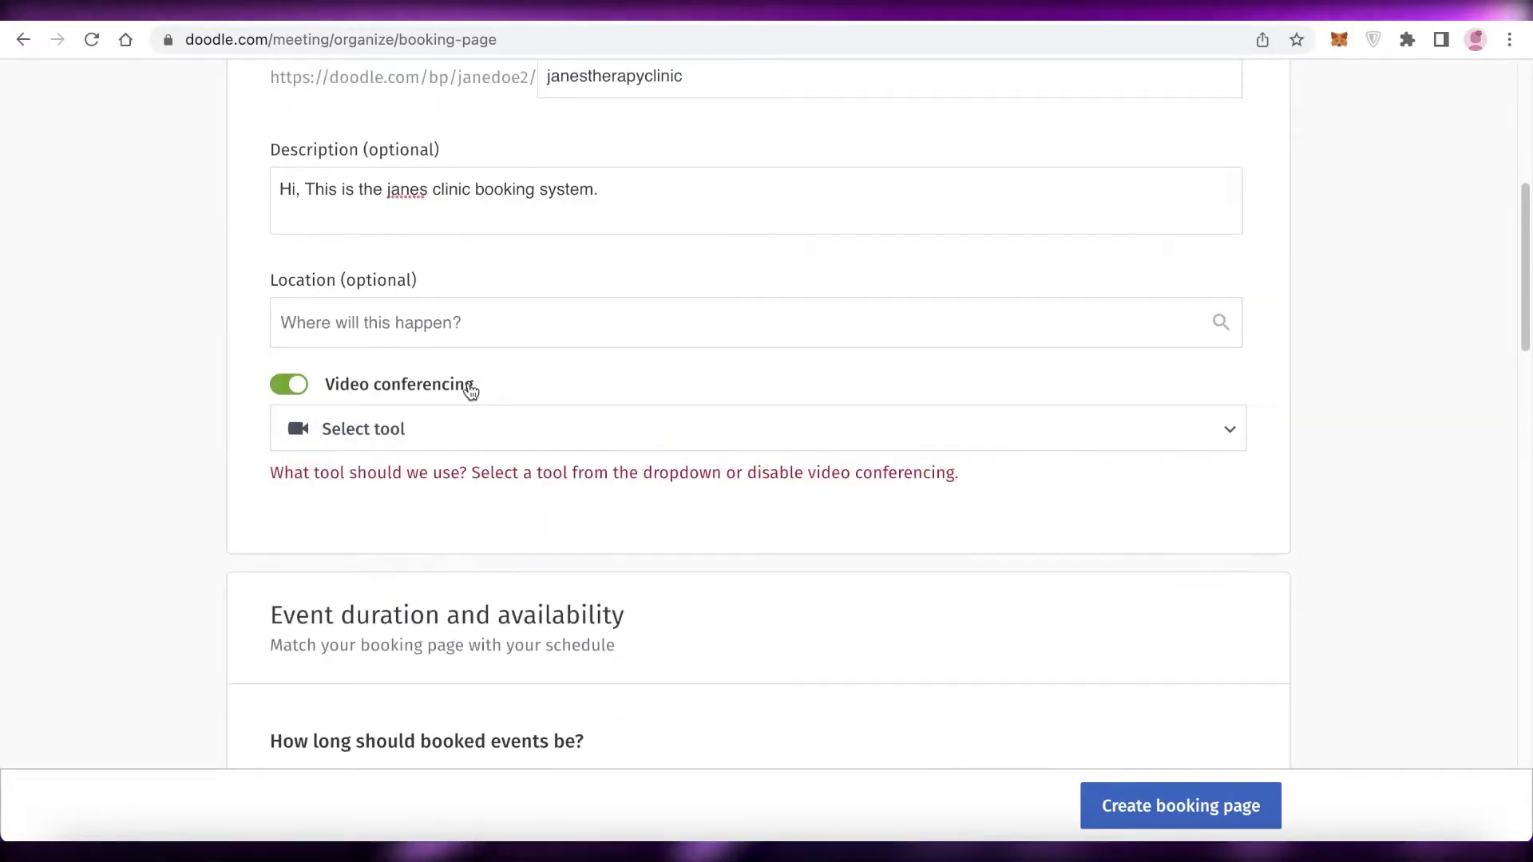
left_click(471, 391)
Step: Leave the meeting location empty and move down to event duration and availability
left_click(420, 329)
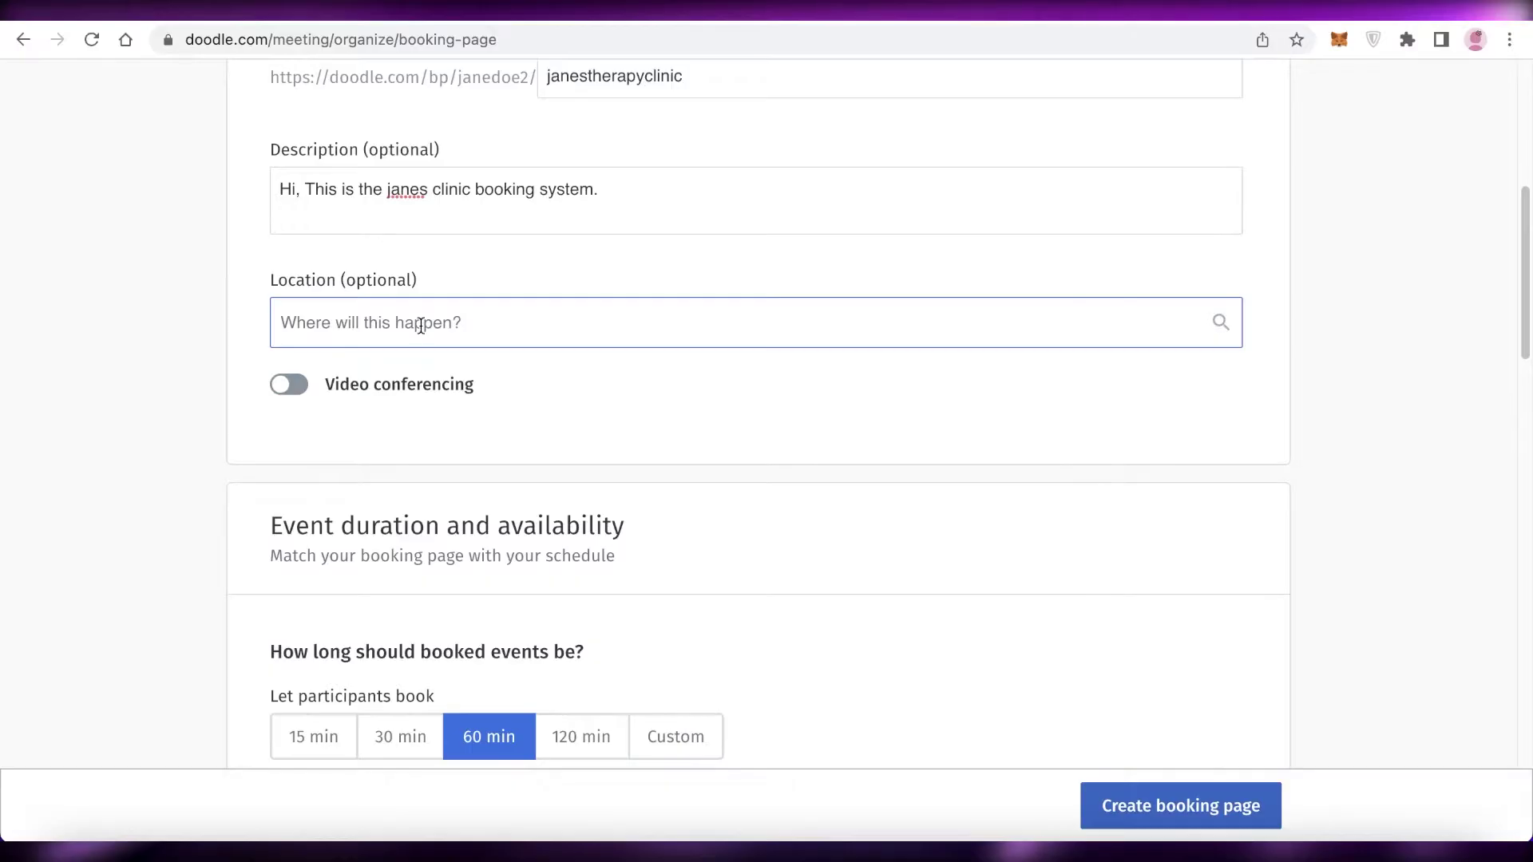
left_click(420, 326)
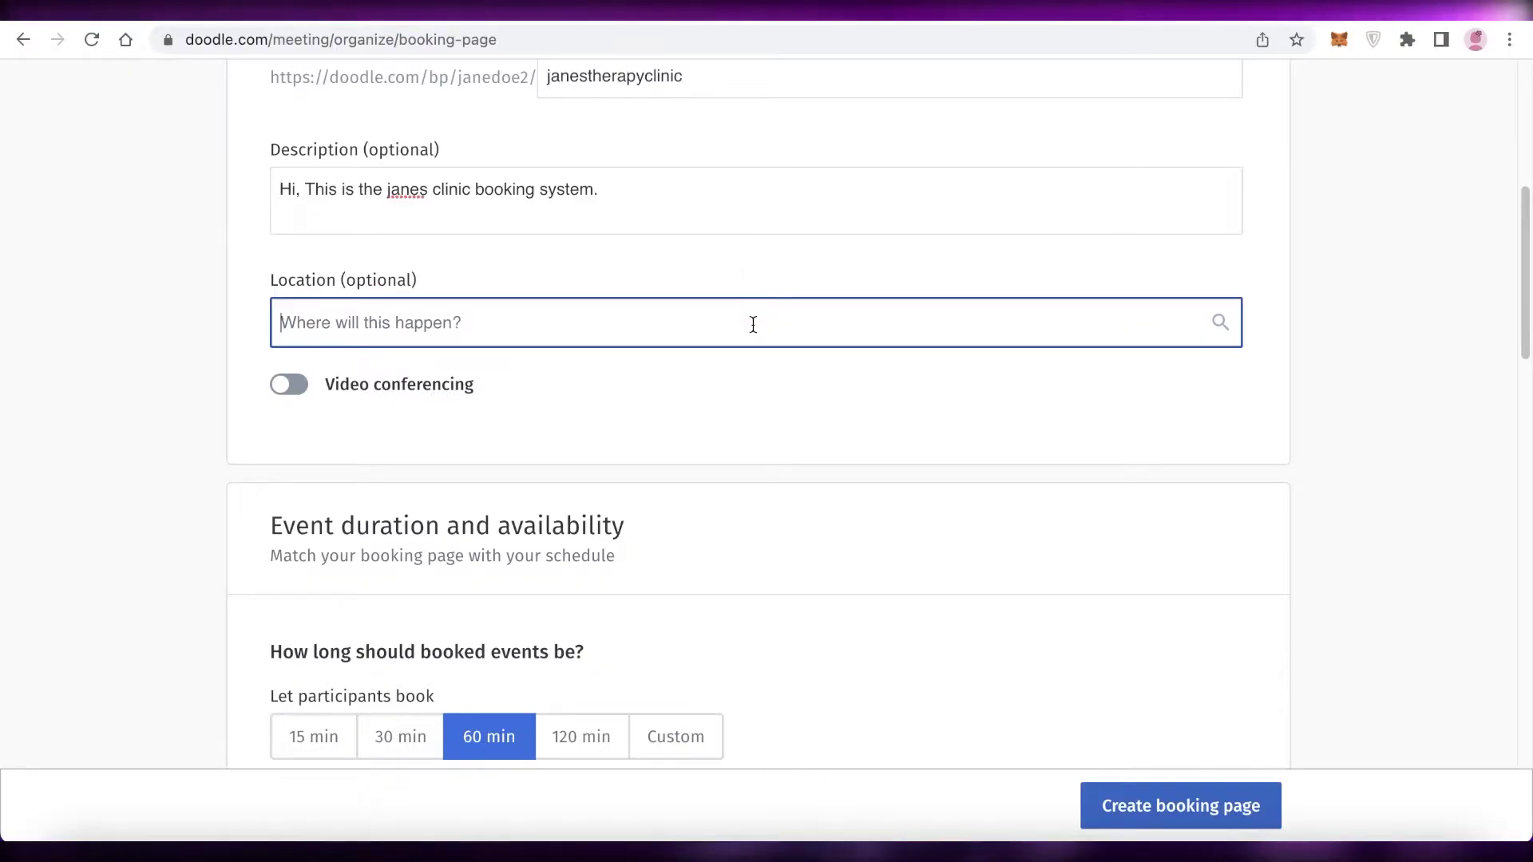
scroll(752, 324, "down", 3)
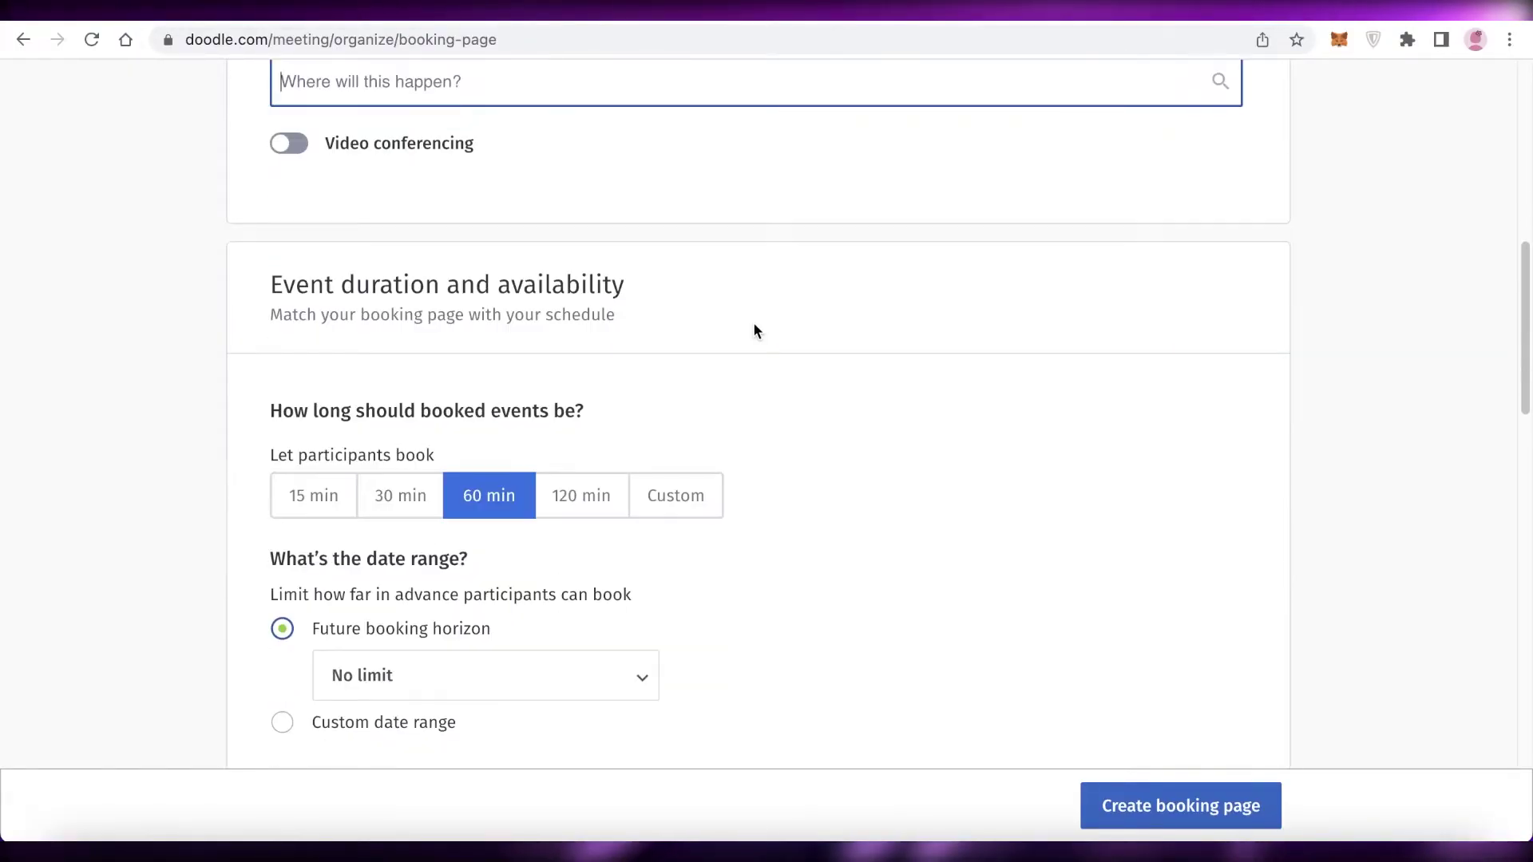
scroll(753, 328, "up", 7)
scroll(945, 346, "down", 4)
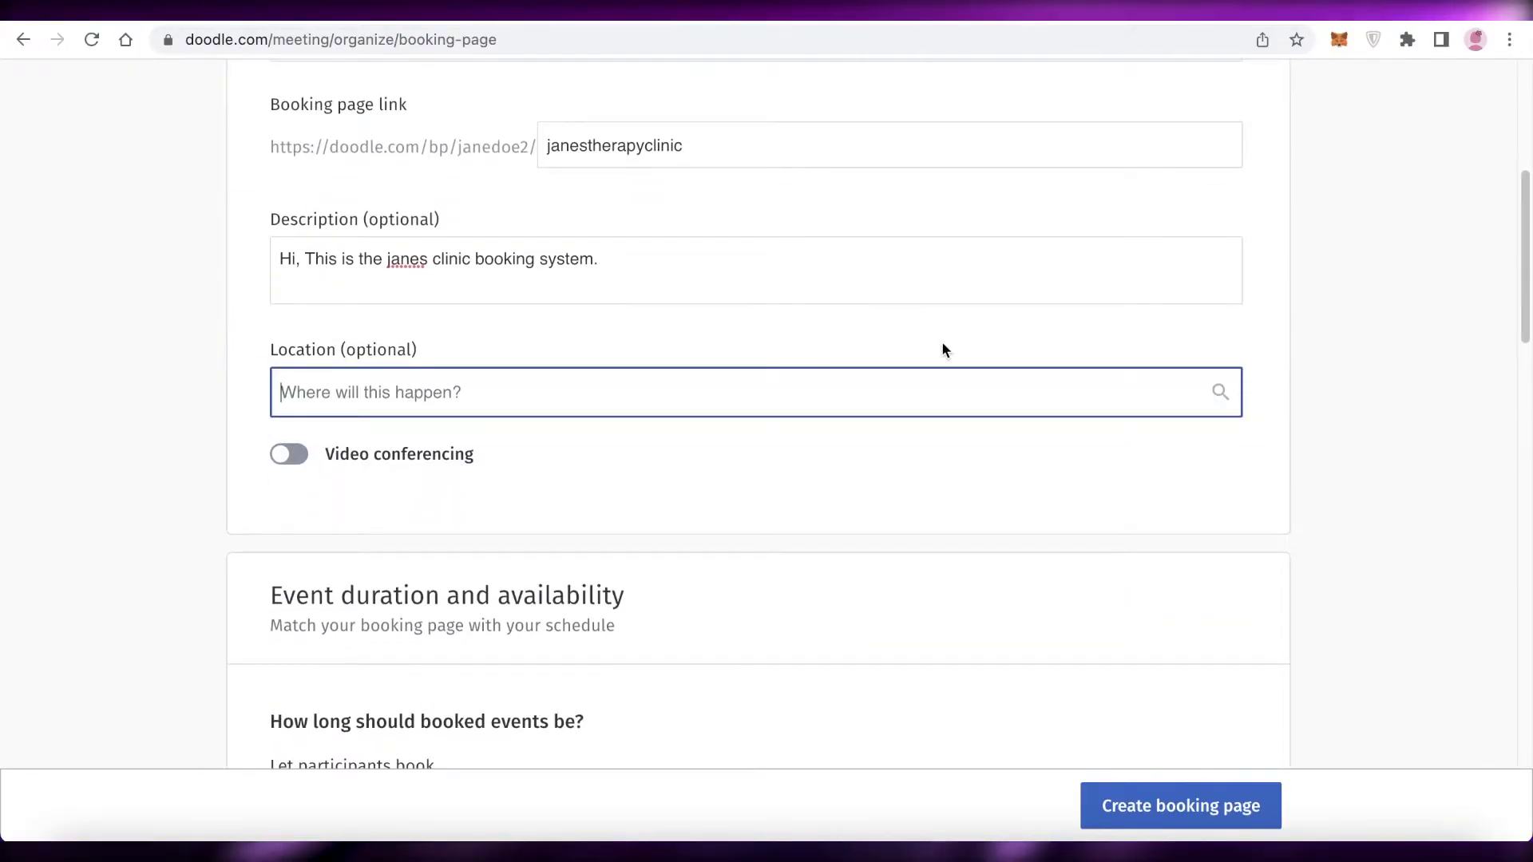
left_click(1383, 317)
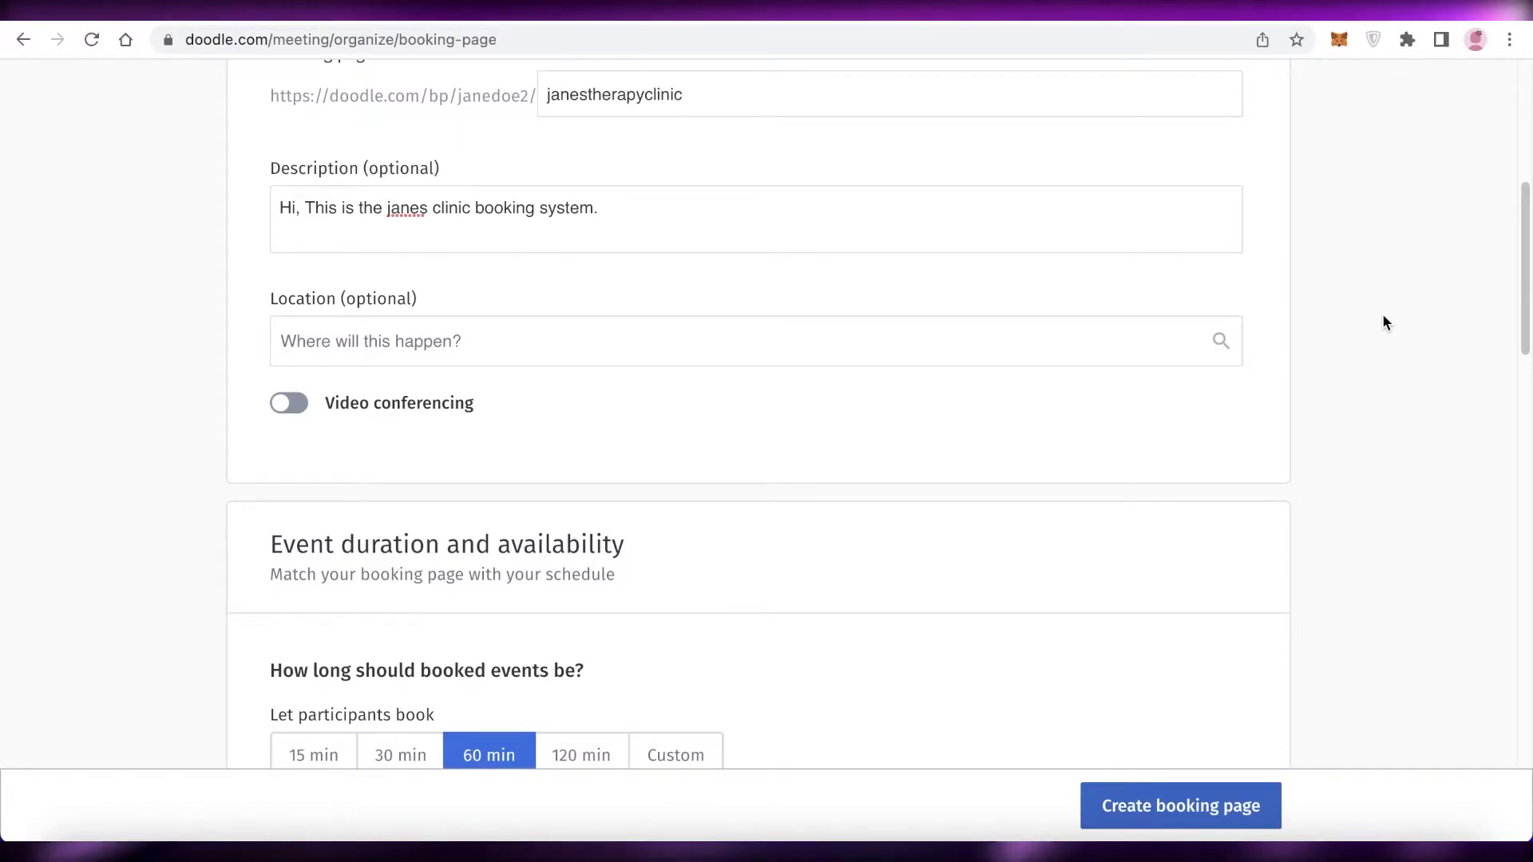
scroll(1384, 323, "down", 1)
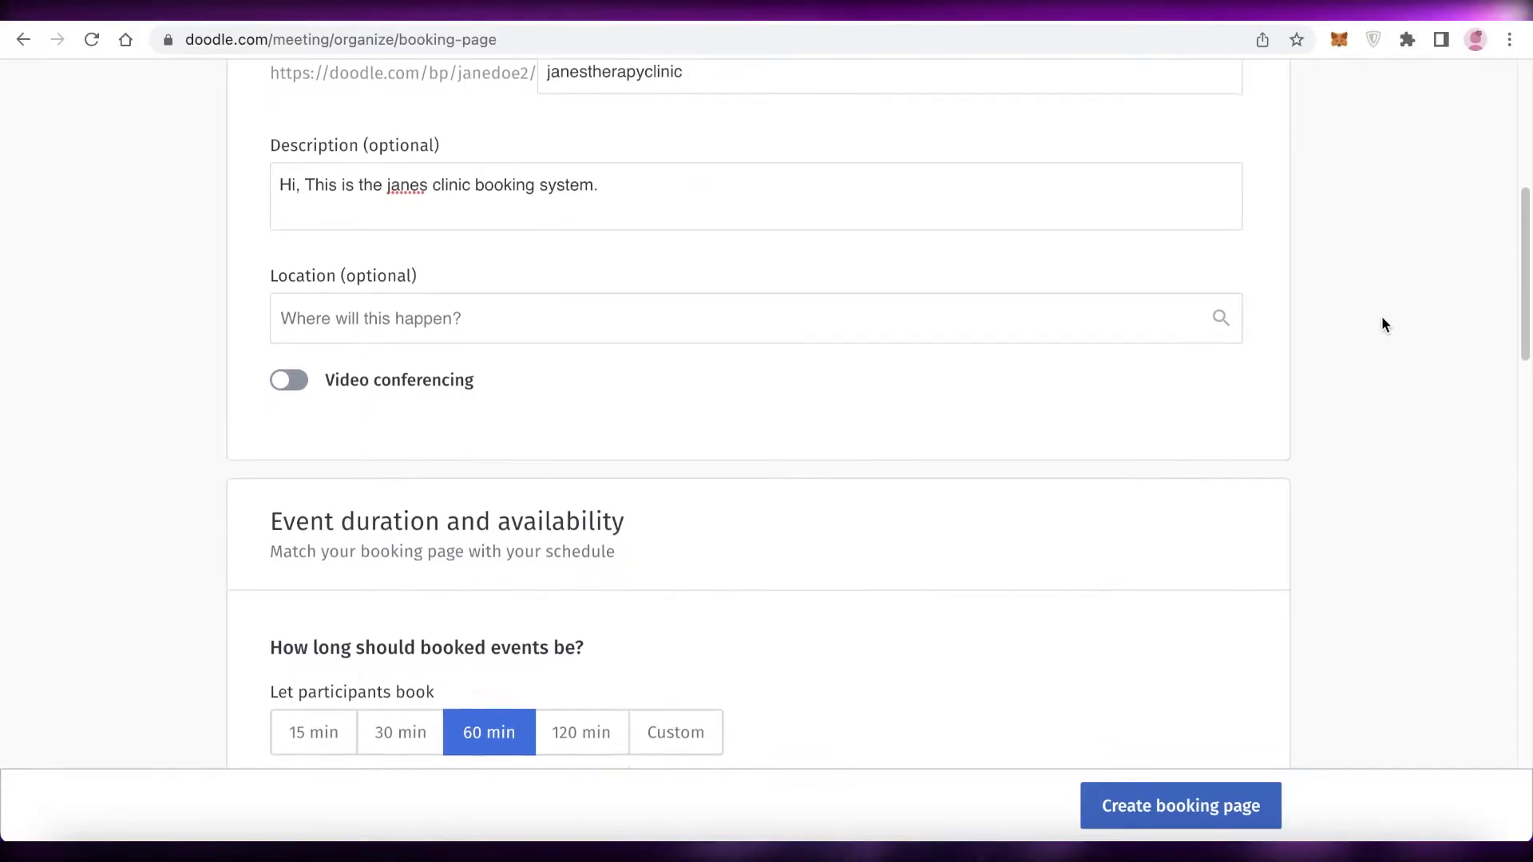
scroll(1382, 317, "down", 2)
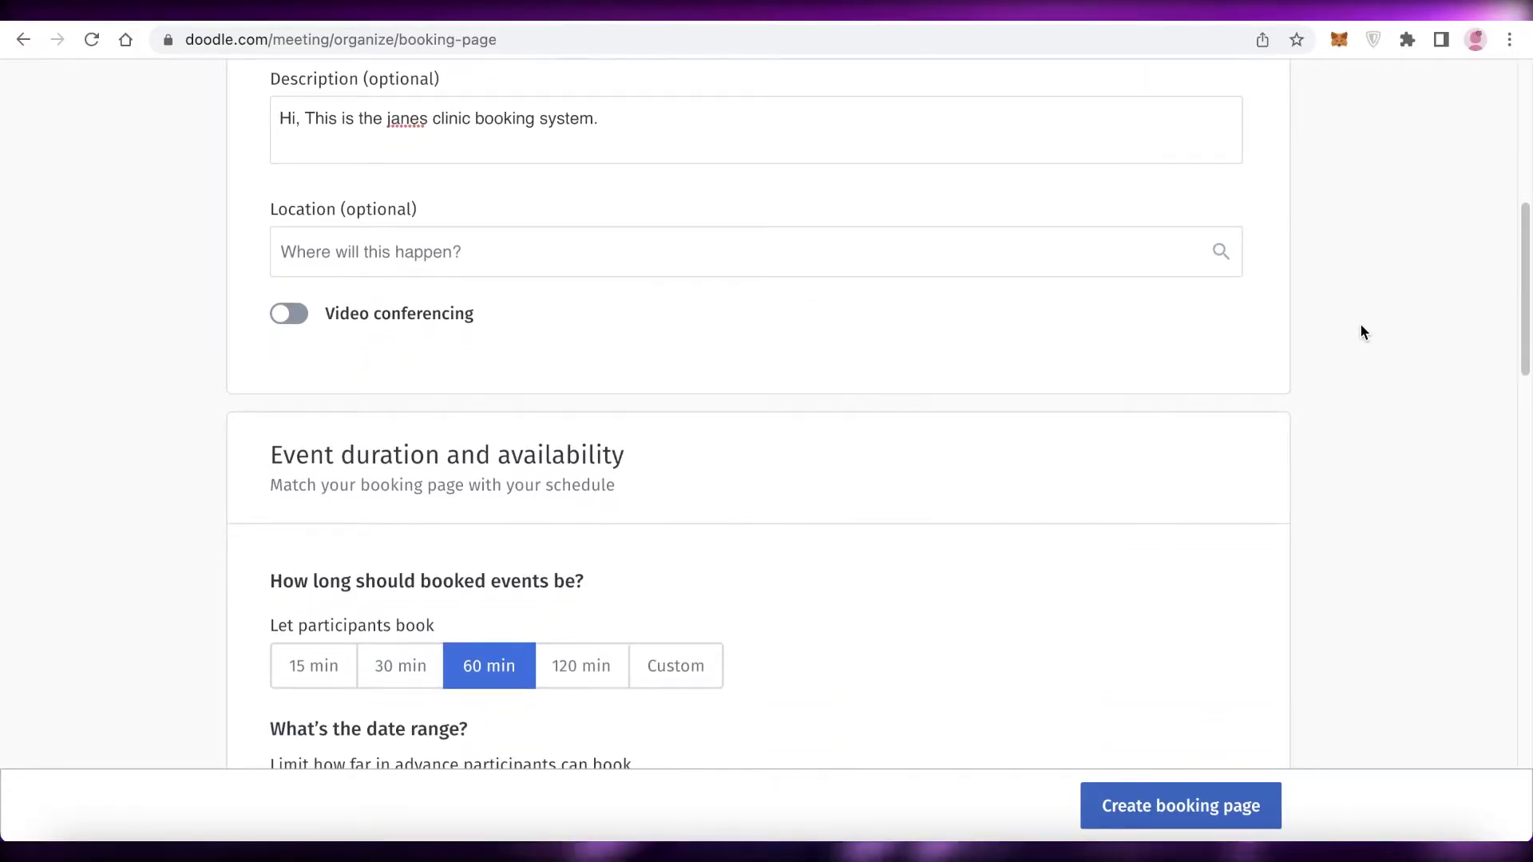
scroll(1359, 328, "down", 10)
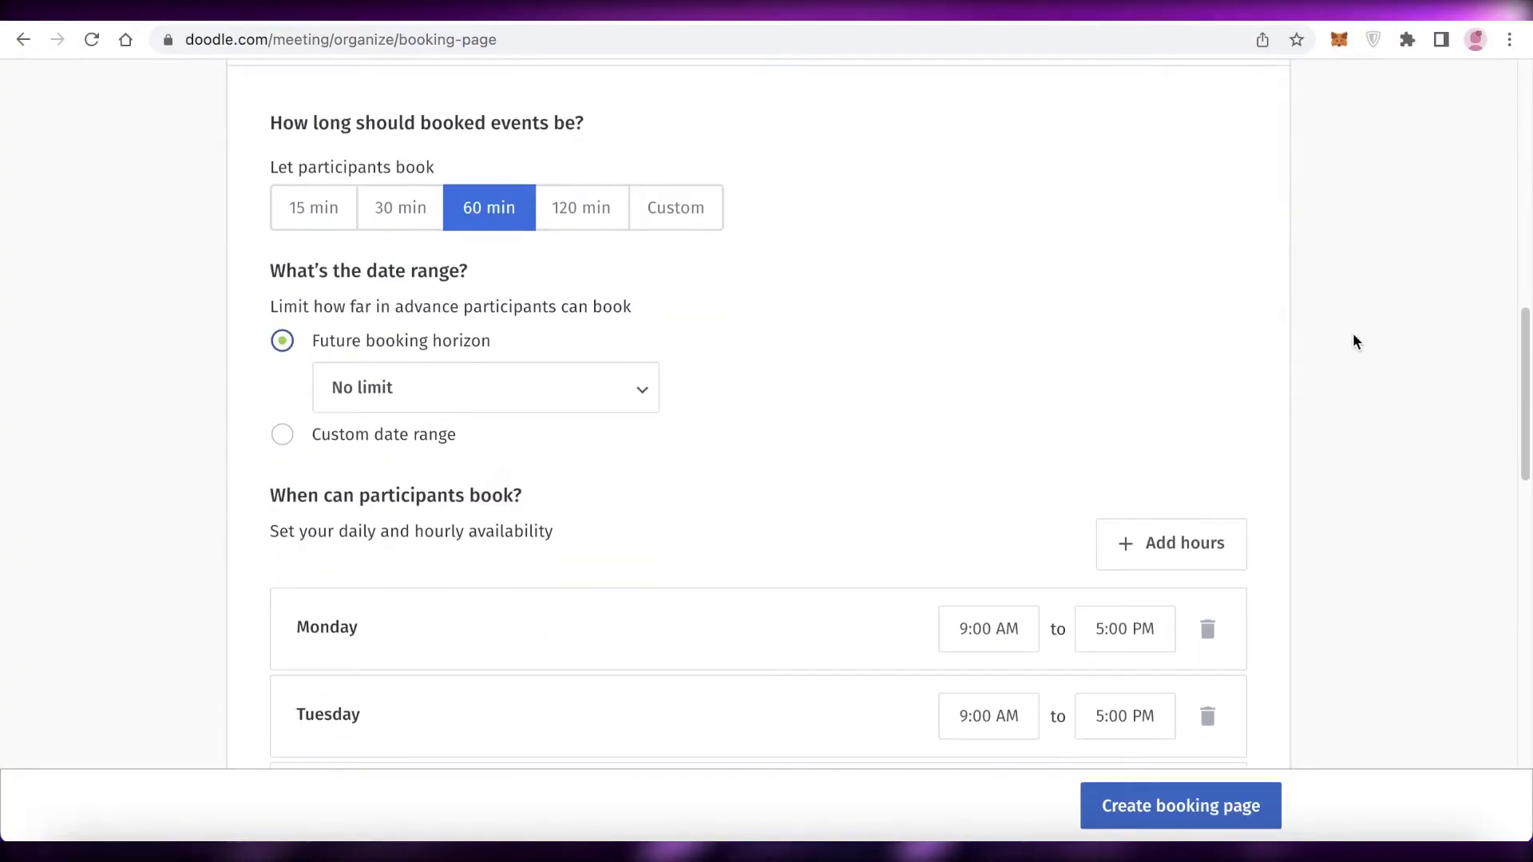
Step: After trying the 15–120 minute presets, set a custom 50-minute event duration
left_click(313, 264)
left_click(403, 268)
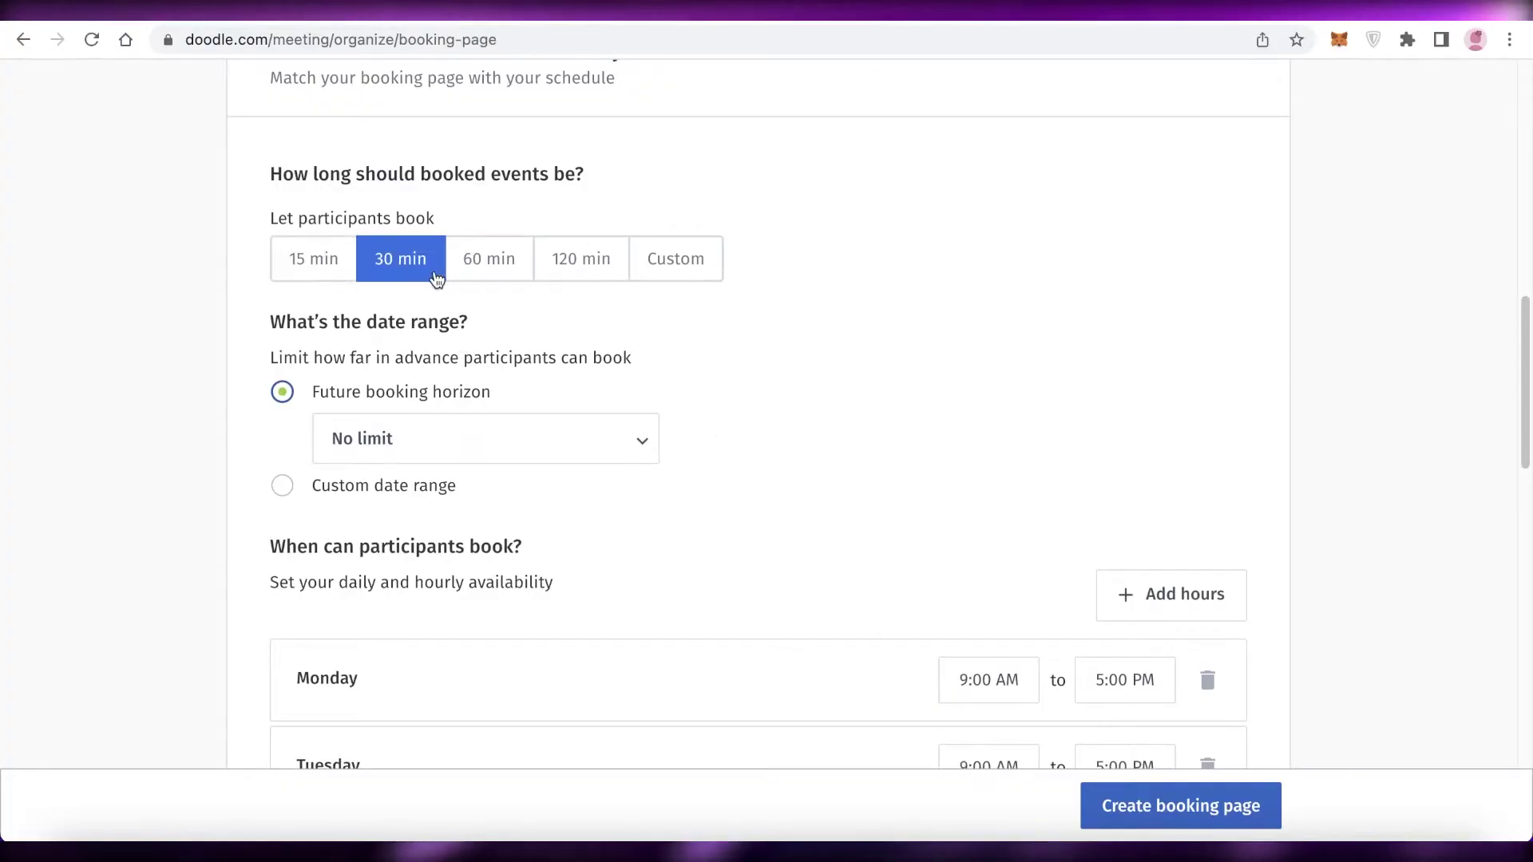
left_click(499, 270)
left_click(575, 276)
left_click(313, 262)
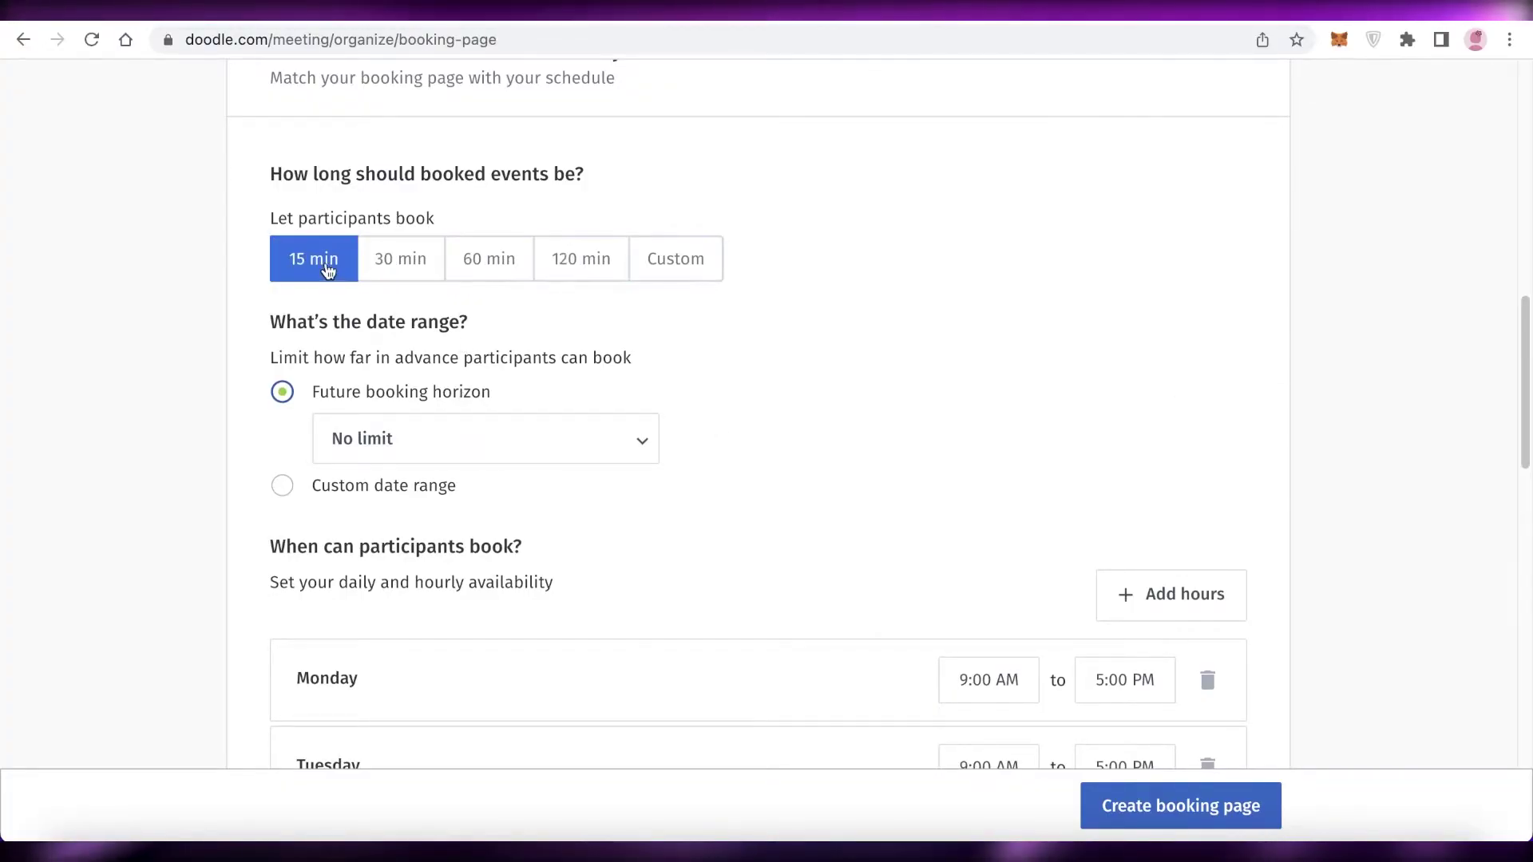
left_click(403, 264)
left_click(472, 269)
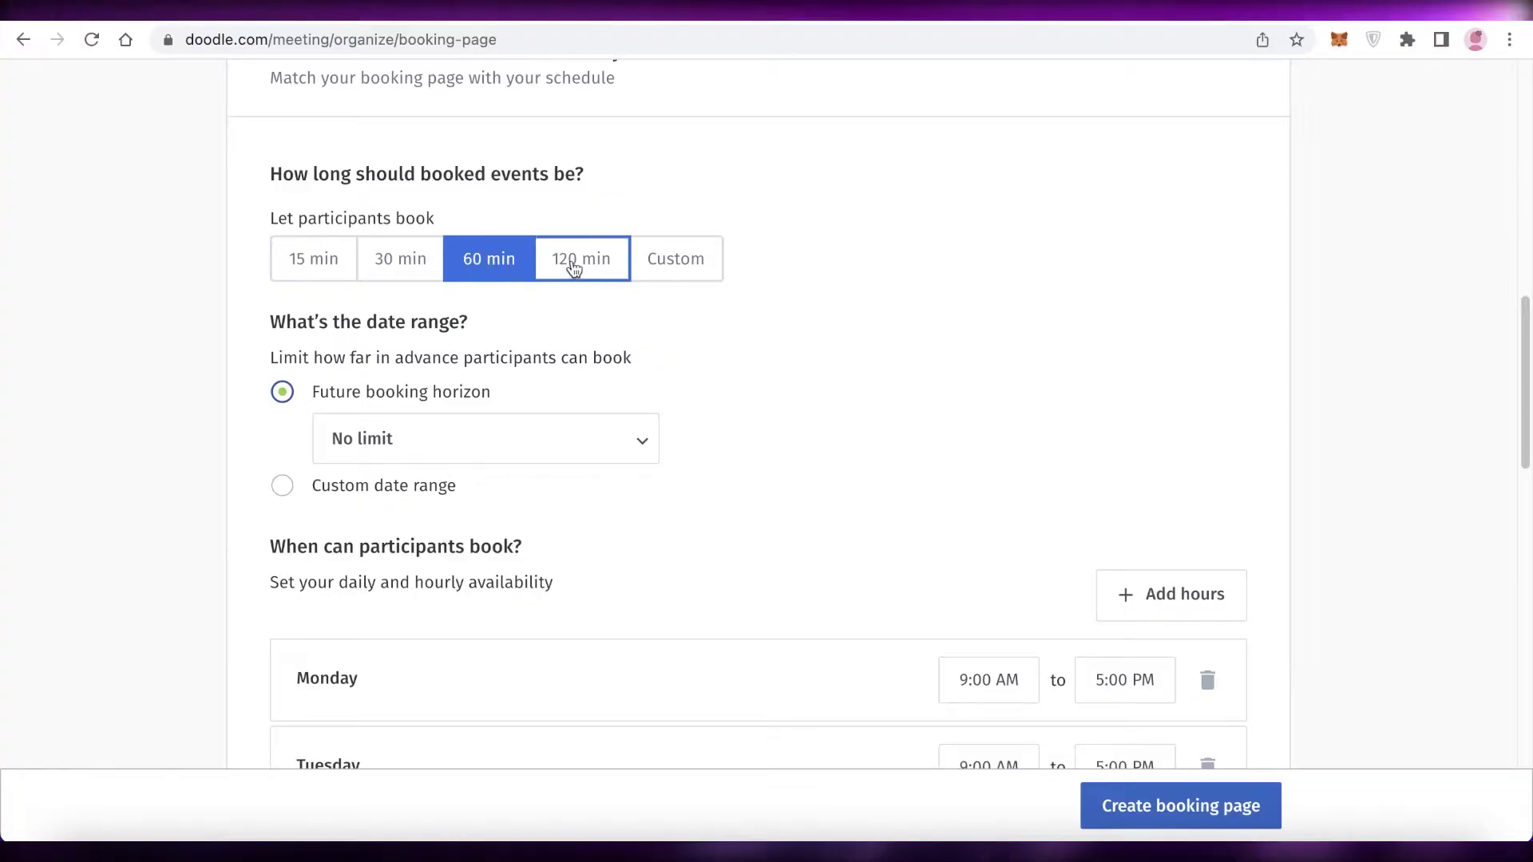
left_click(580, 268)
left_click(664, 274)
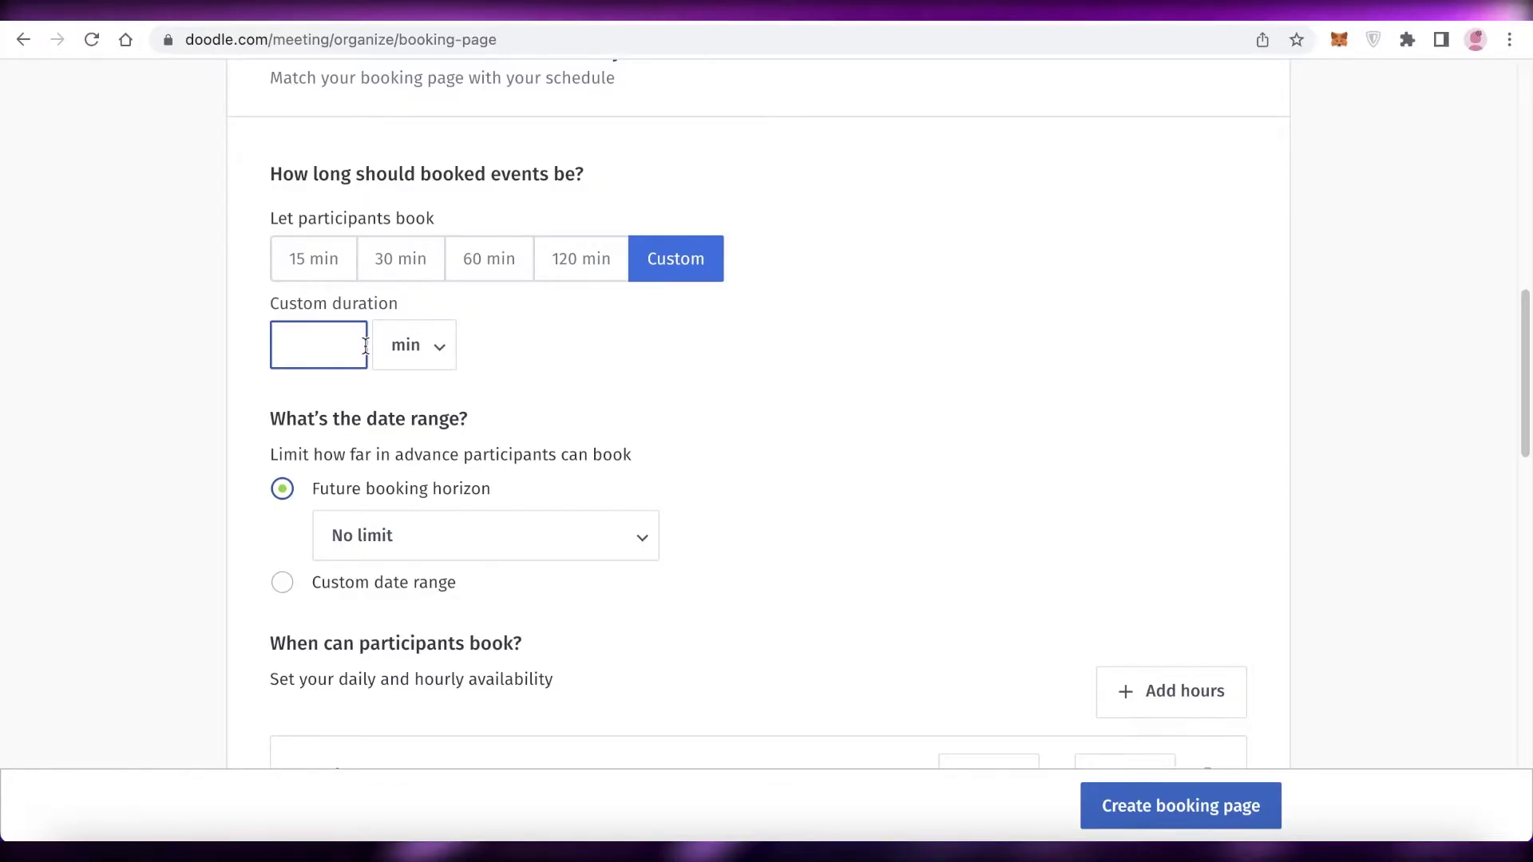
type("50")
left_click(500, 368)
scroll(615, 363, "down", 1)
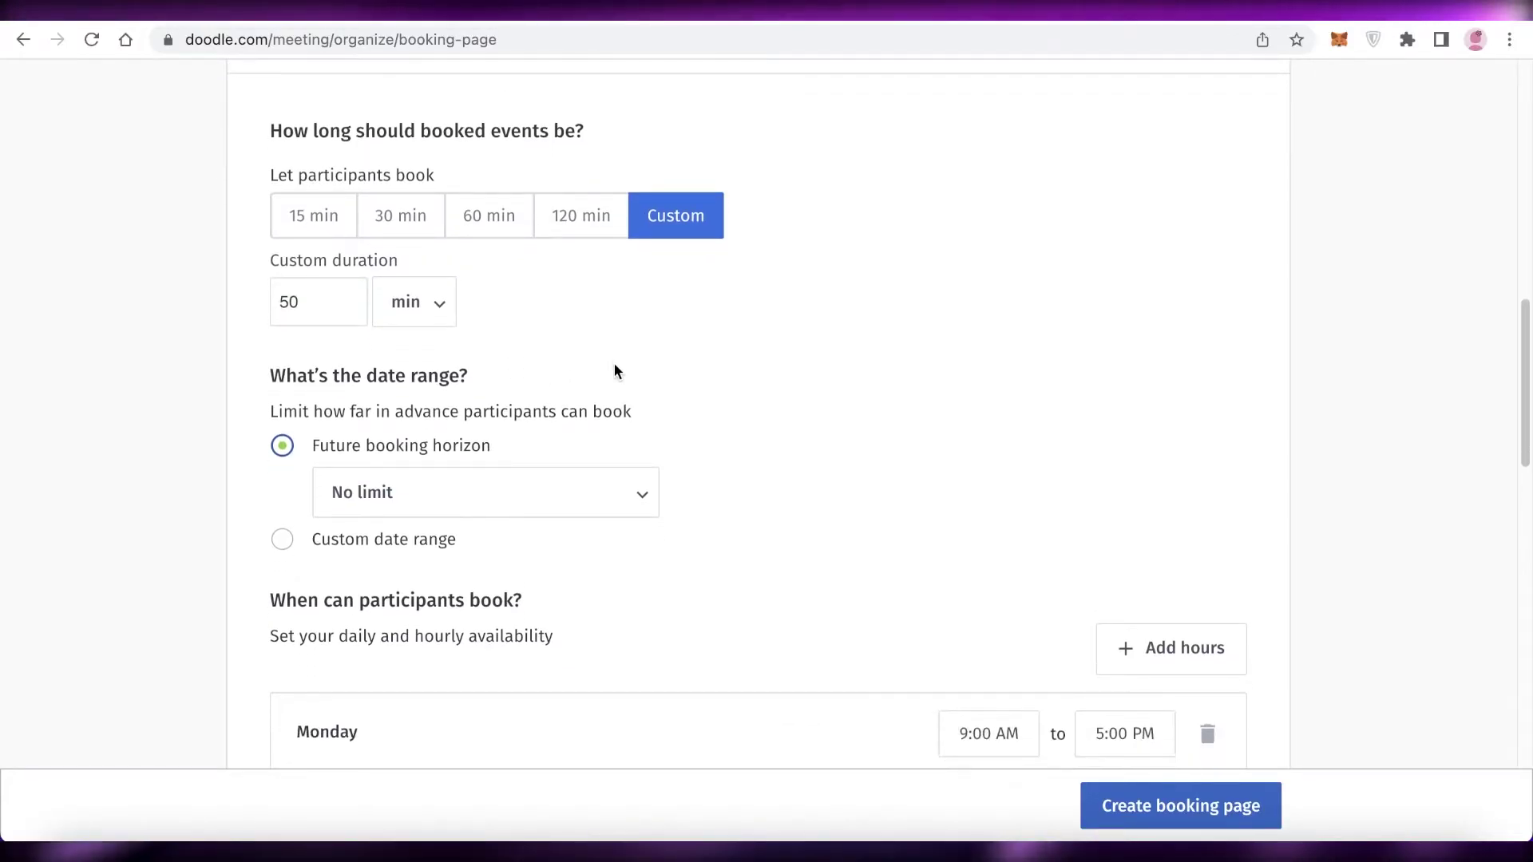
scroll(614, 363, "up", 1)
scroll(602, 376, "down", 3)
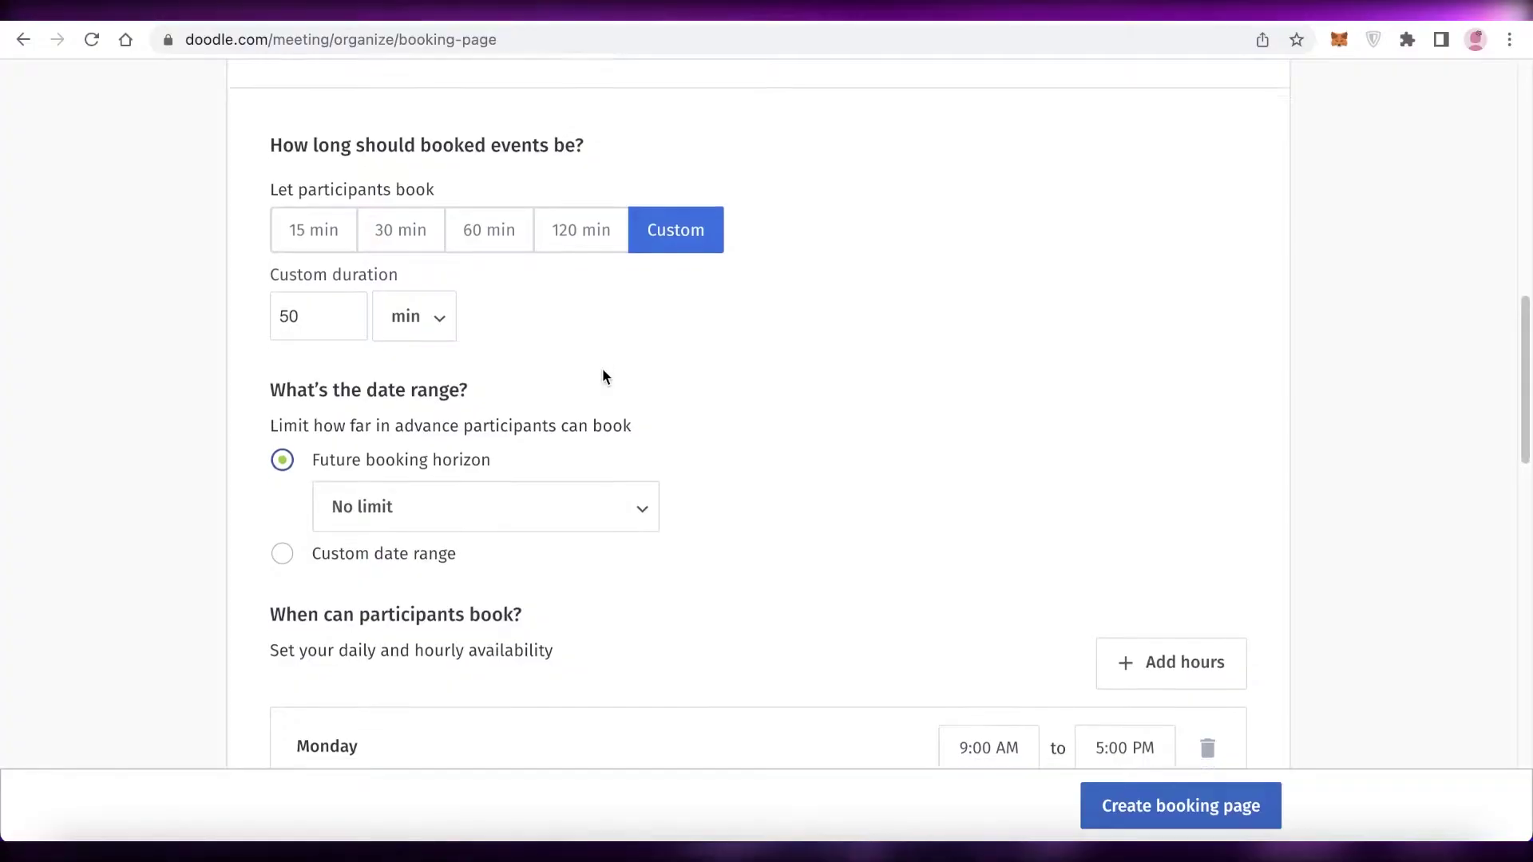
scroll(447, 396, "down", 1)
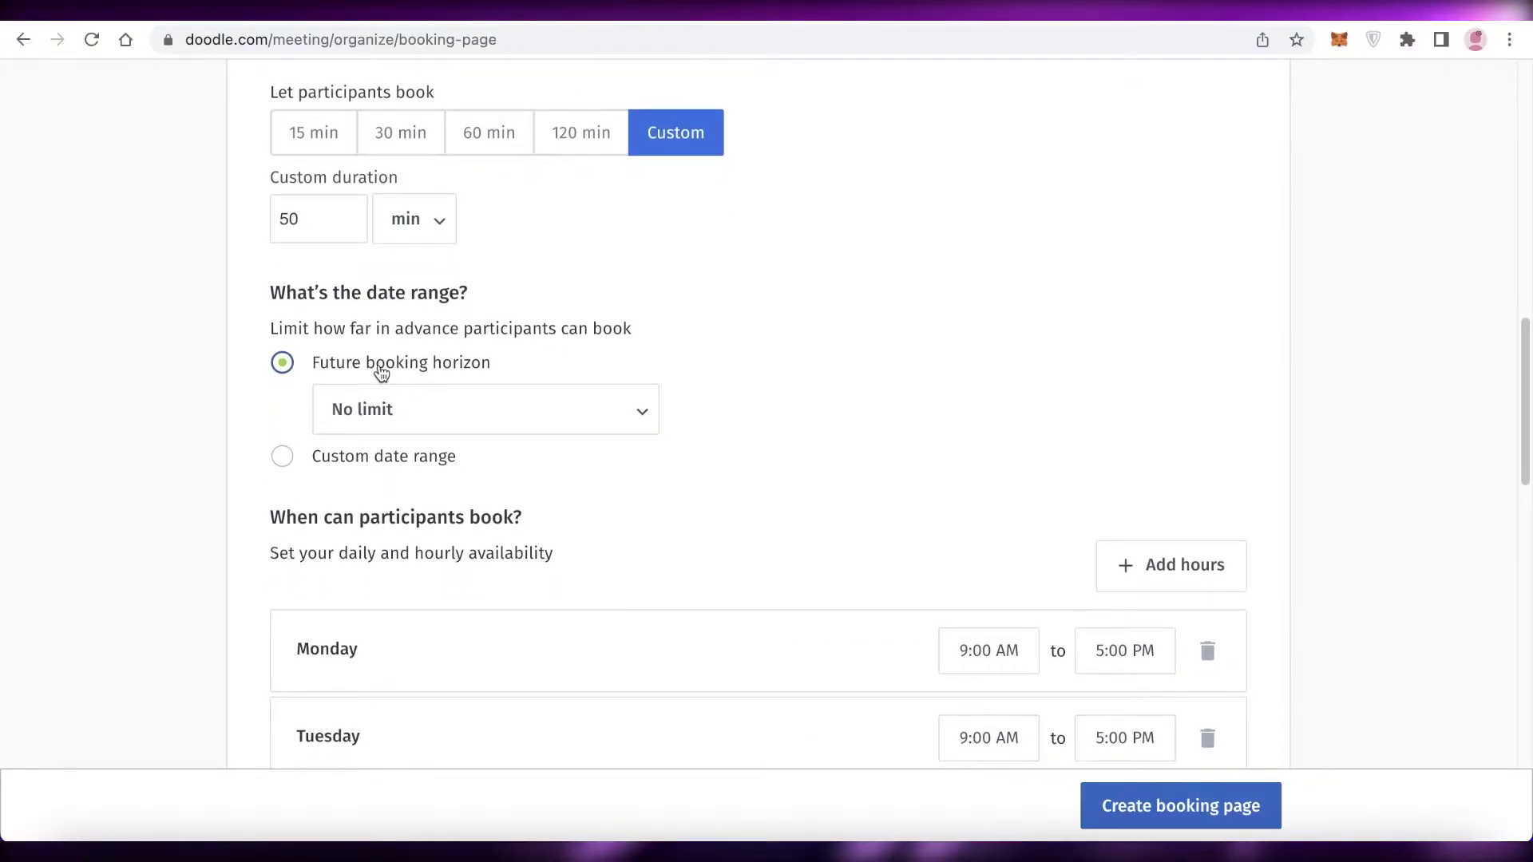
Step: Set the future booking horizon to 2 months into the future
left_click(404, 409)
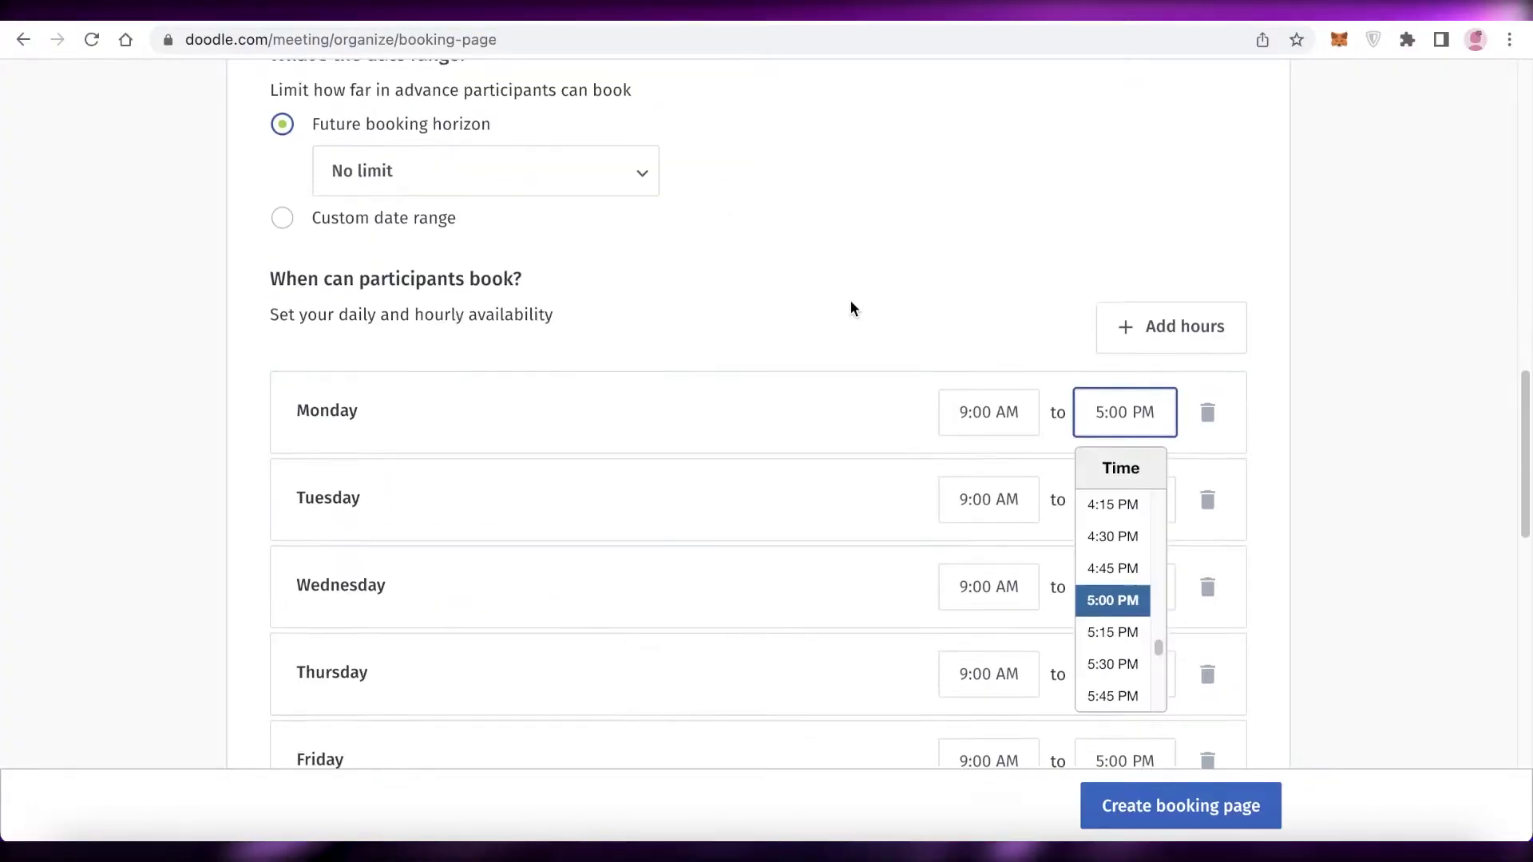
scroll(851, 308, "up", 5)
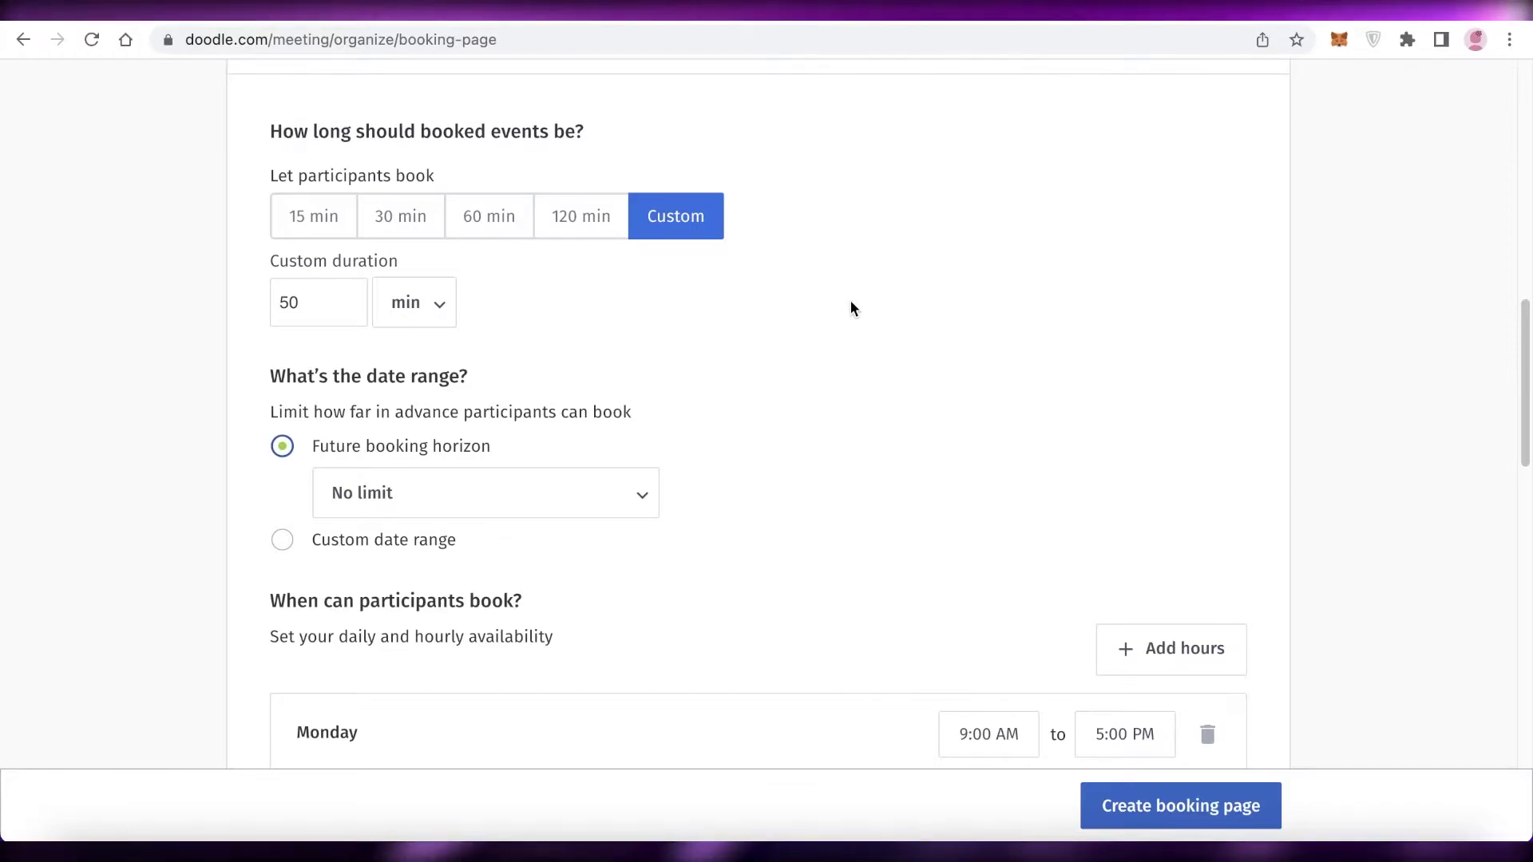
left_click(510, 495)
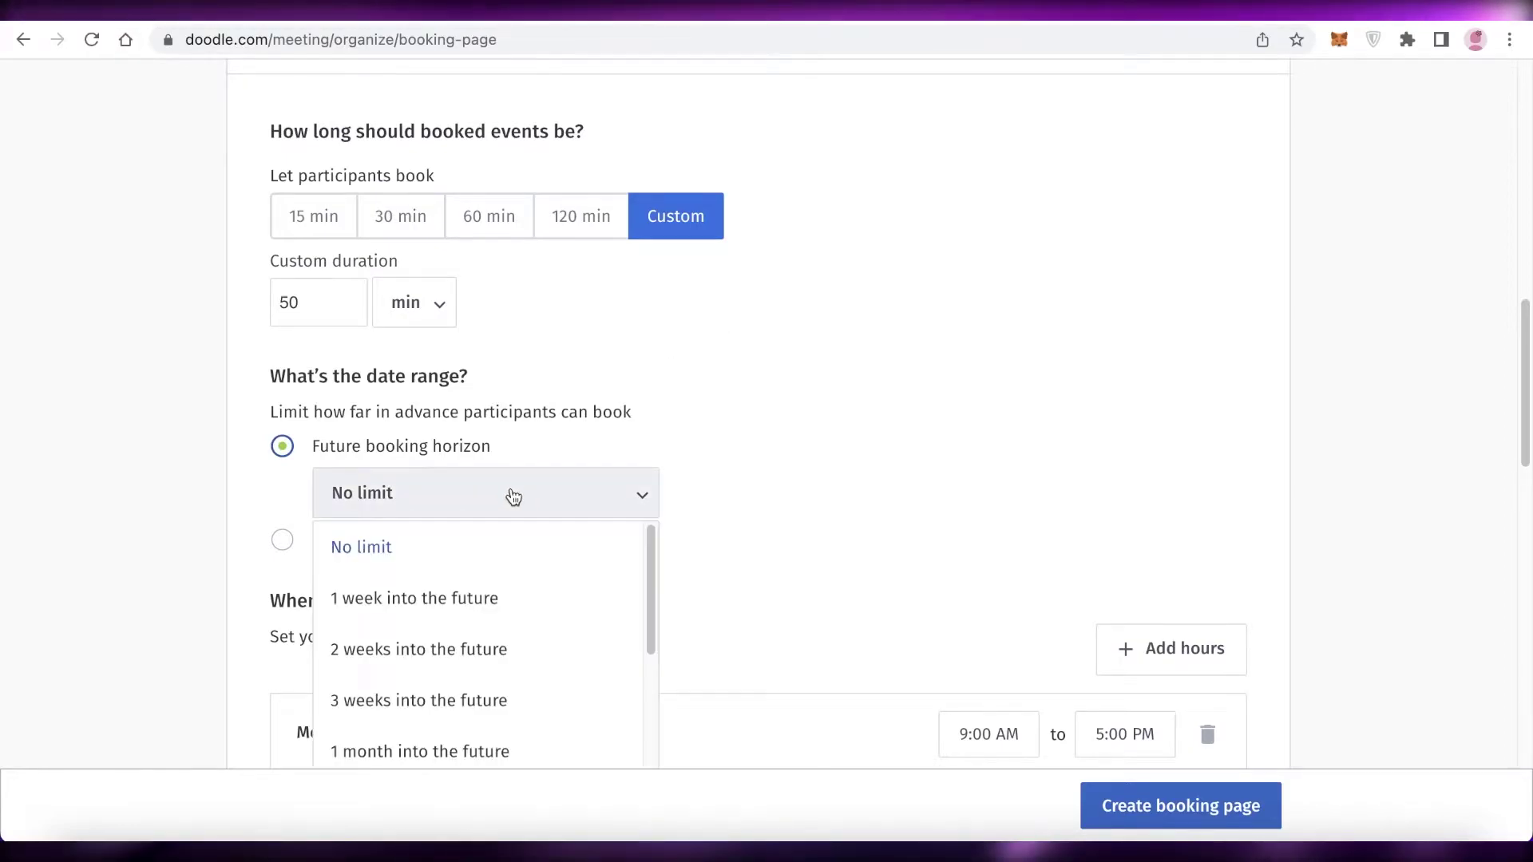
scroll(460, 568, "down", 3)
left_click(451, 559)
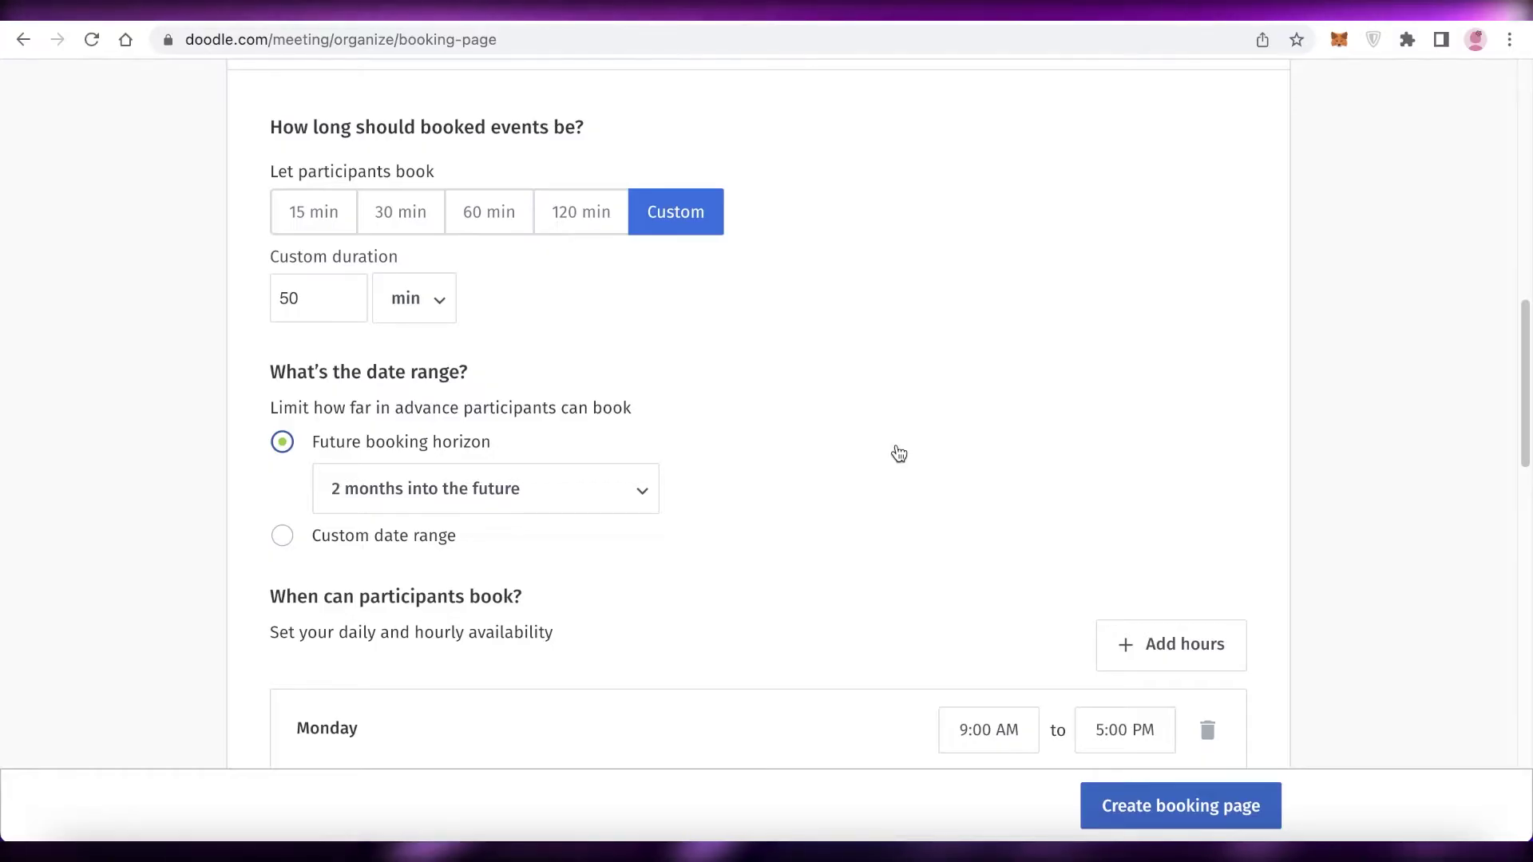
scroll(899, 454, "down", 3)
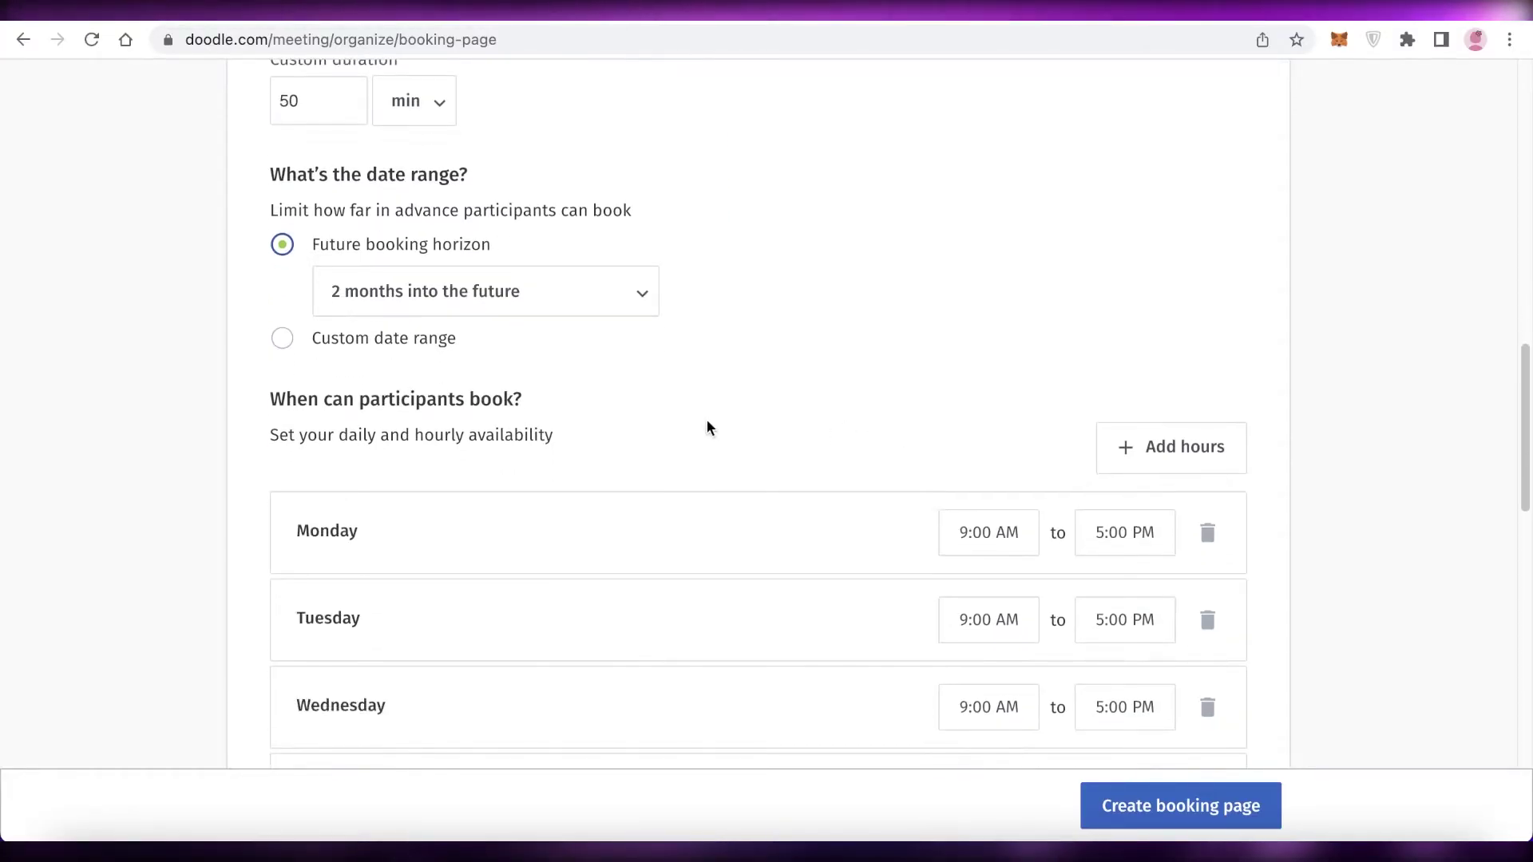
left_click(387, 342)
left_click(397, 244)
left_click(397, 292)
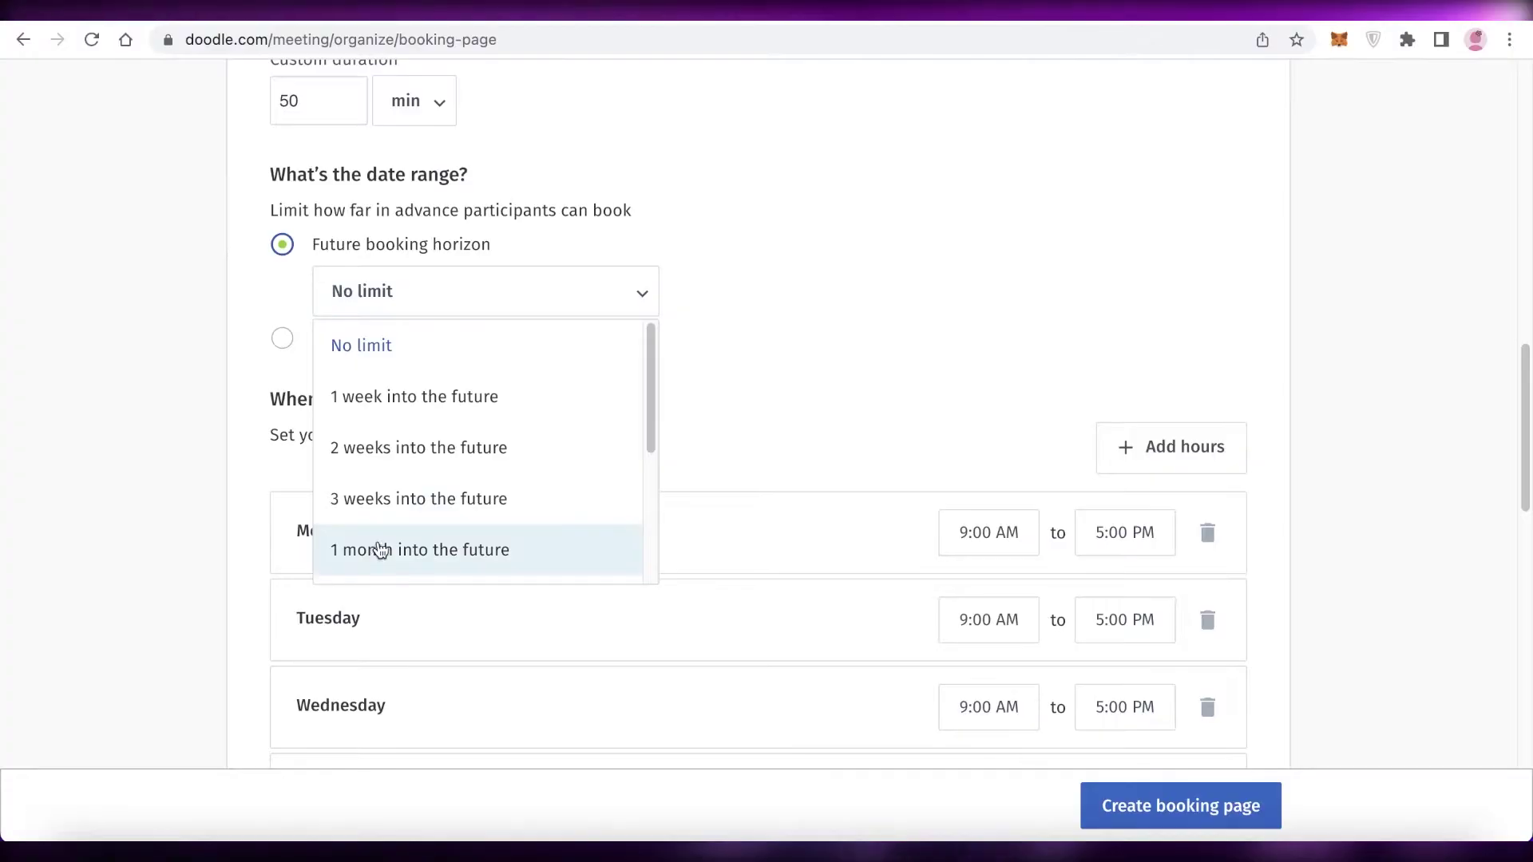
left_click(503, 435)
scroll(756, 317, "down", 3)
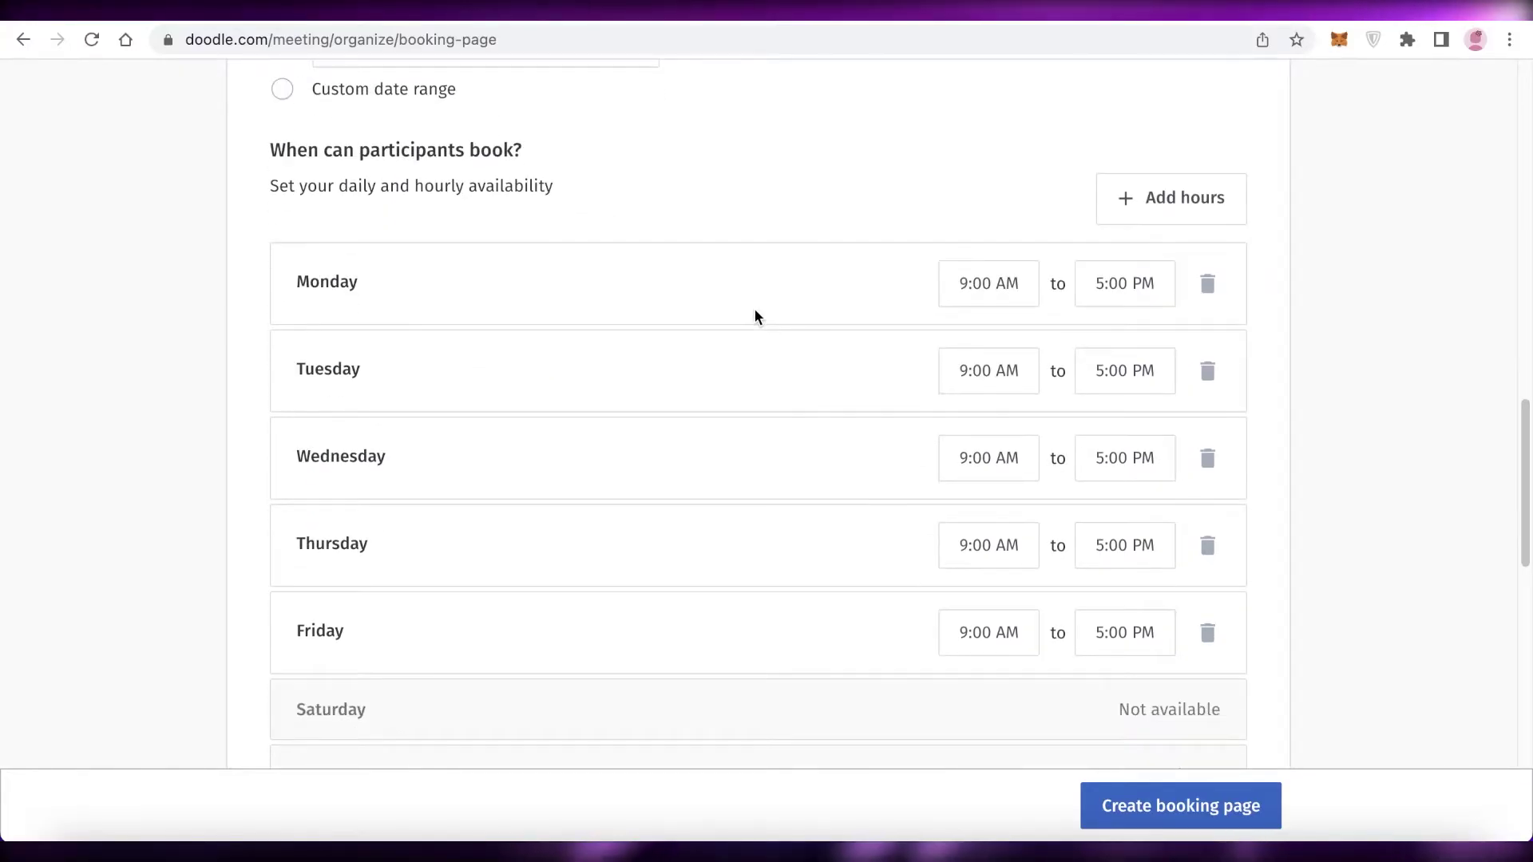
scroll(756, 317, "down", 1)
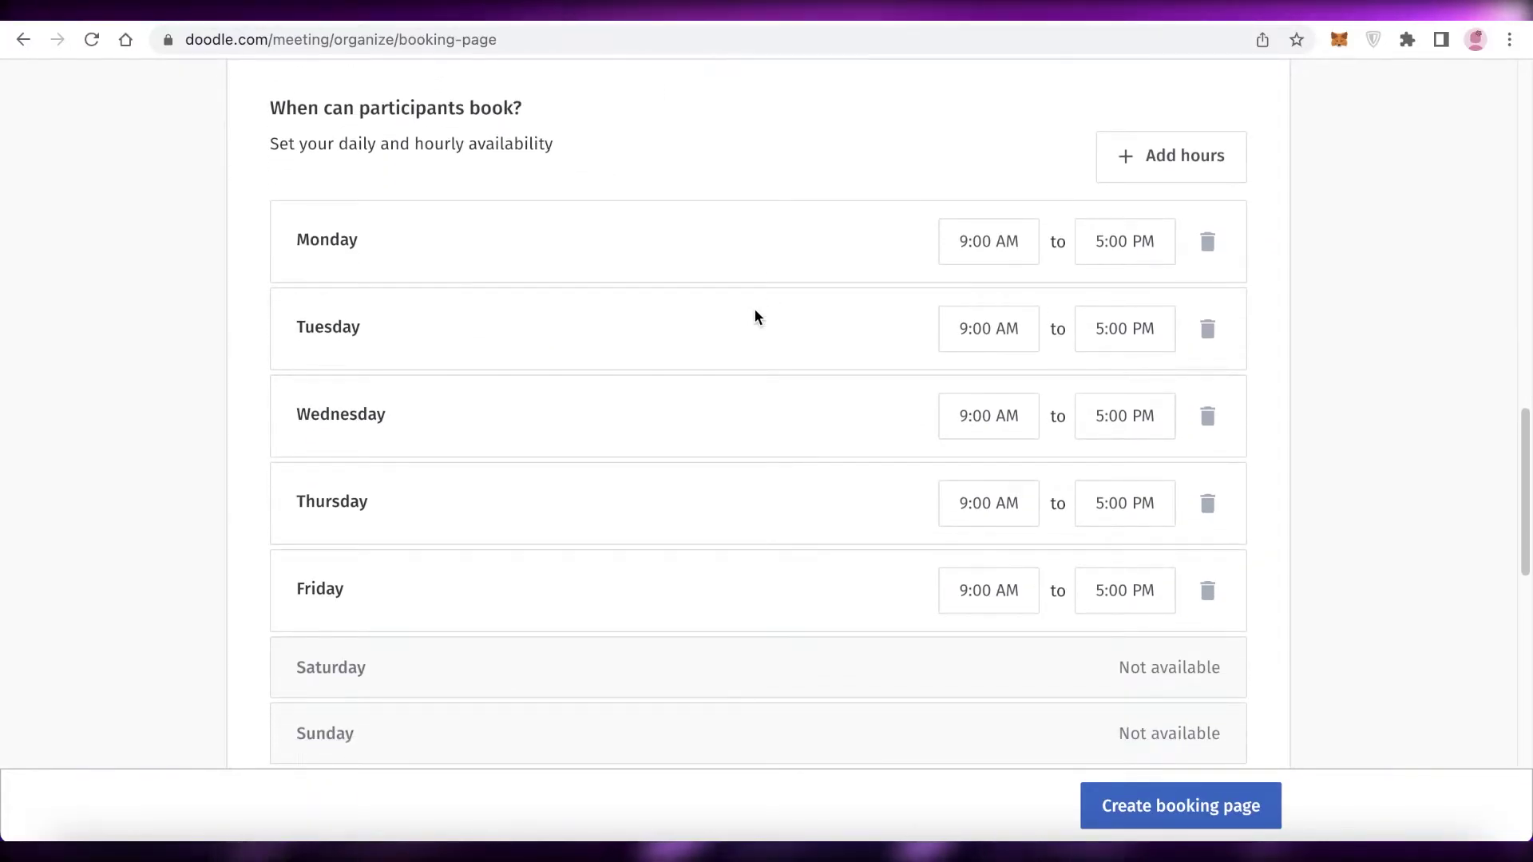
Step: Apply a new set of availability hours to Thursday, Friday, Saturday and Sunday only
scroll(756, 317, "down", 2)
scroll(756, 317, "up", 1)
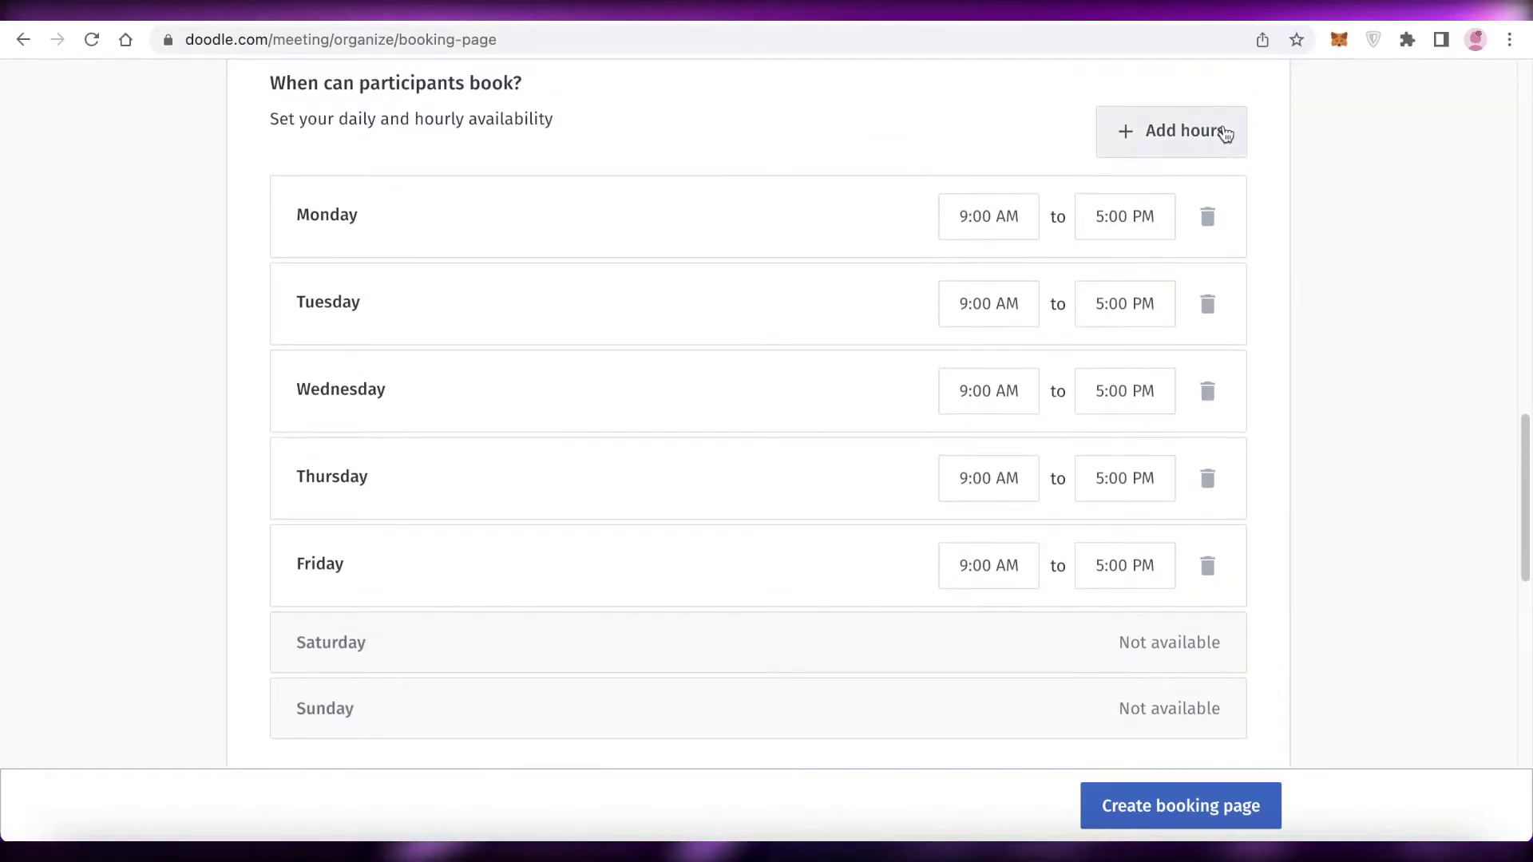
left_click(1222, 133)
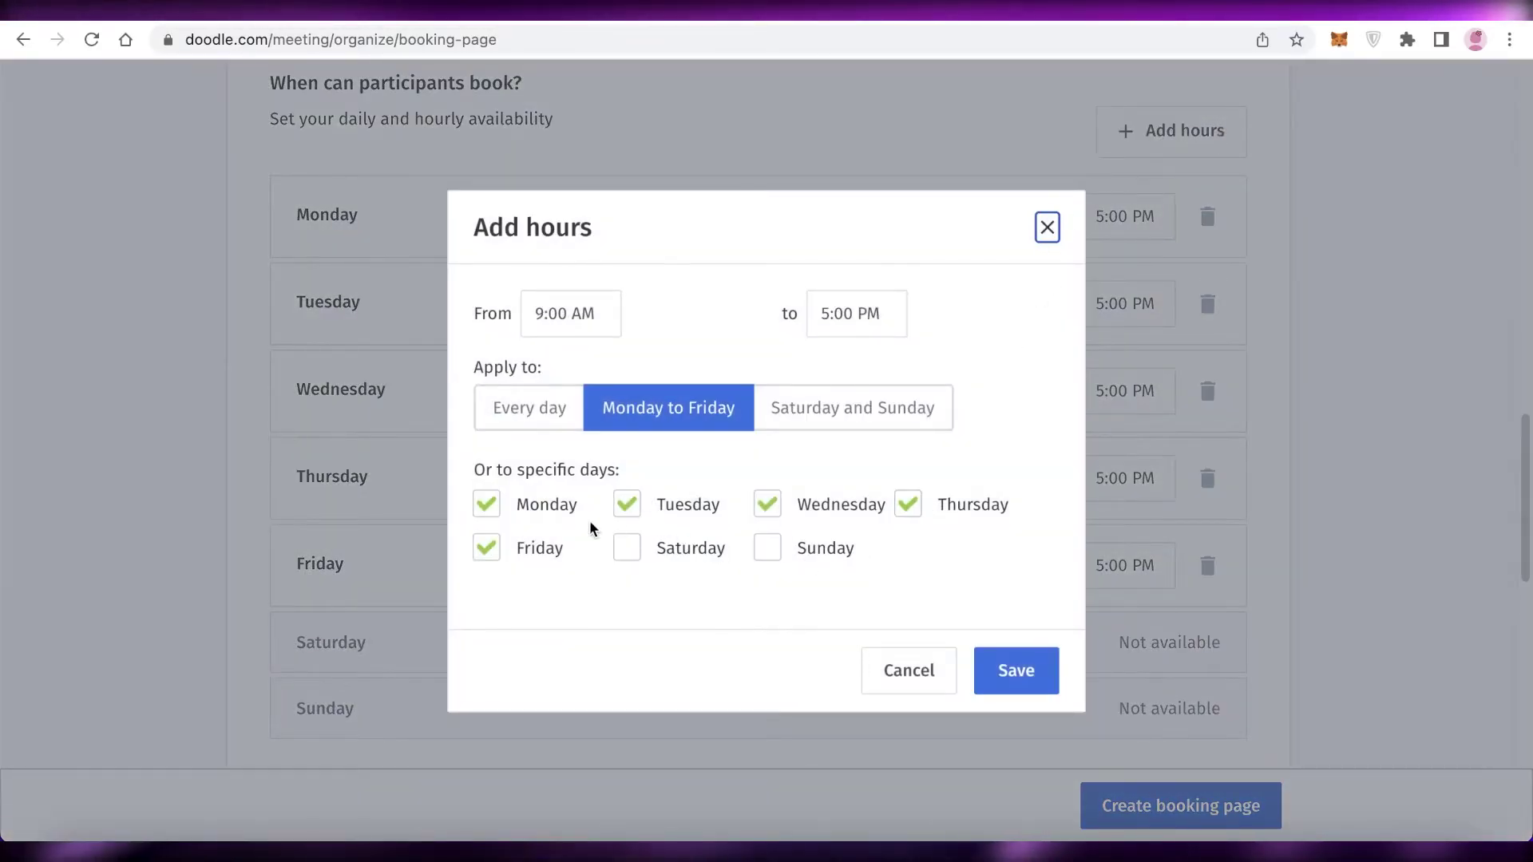
key("Escape")
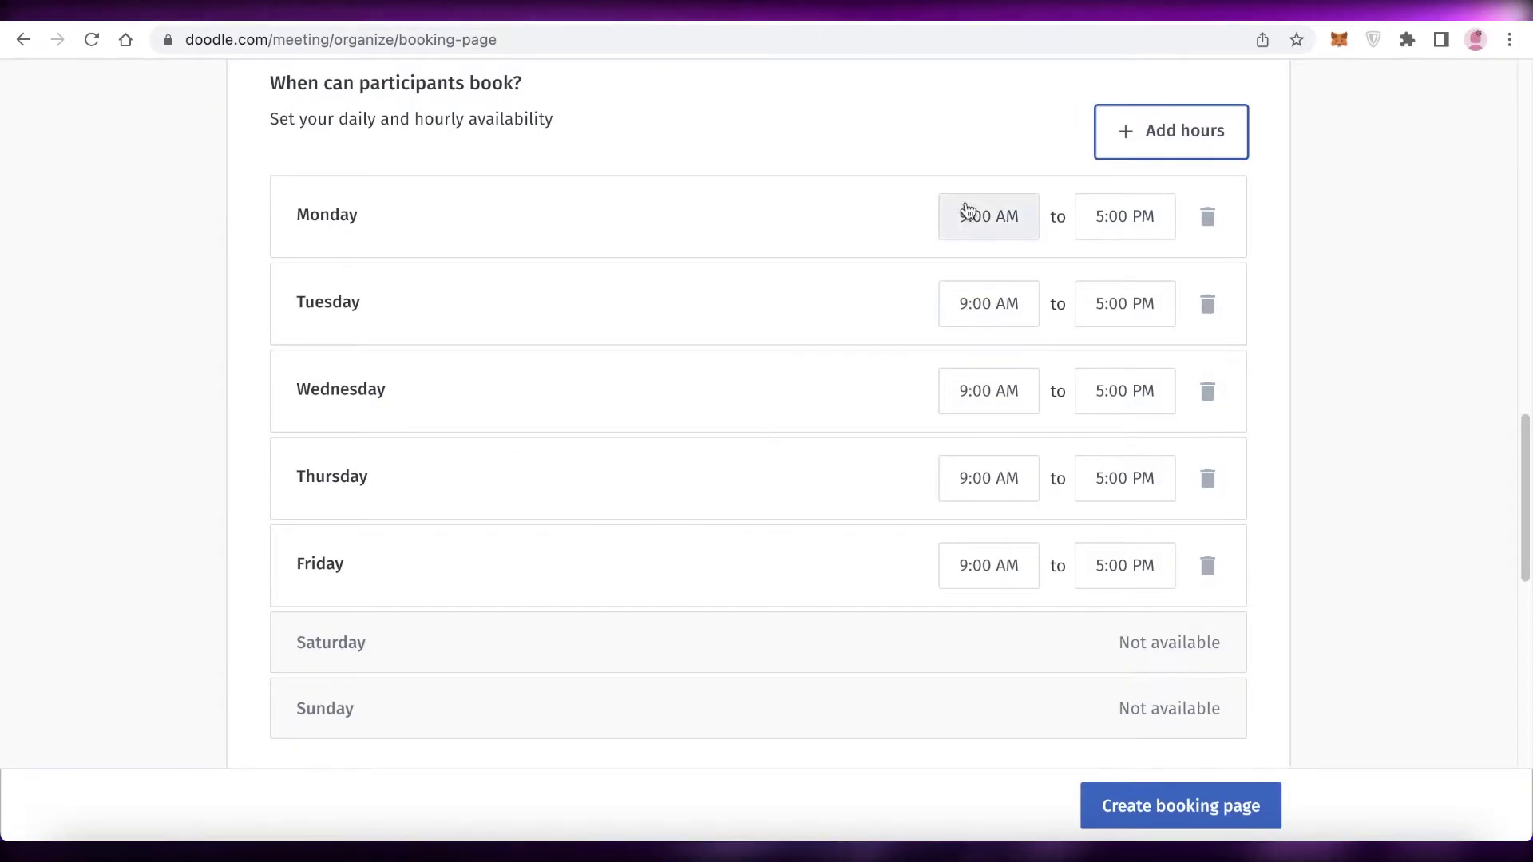
left_click(1208, 126)
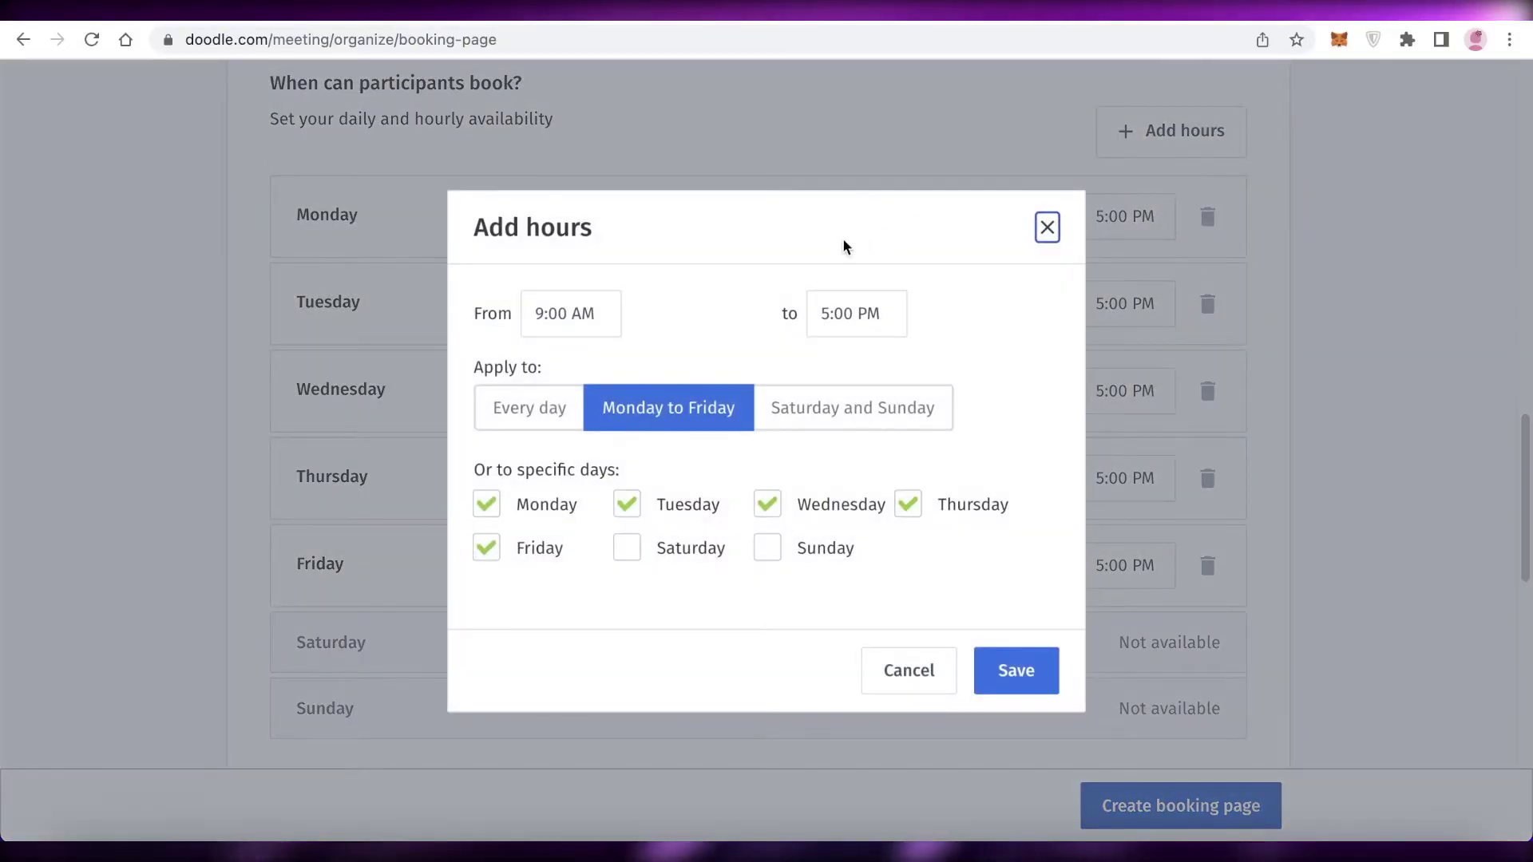
left_click(559, 413)
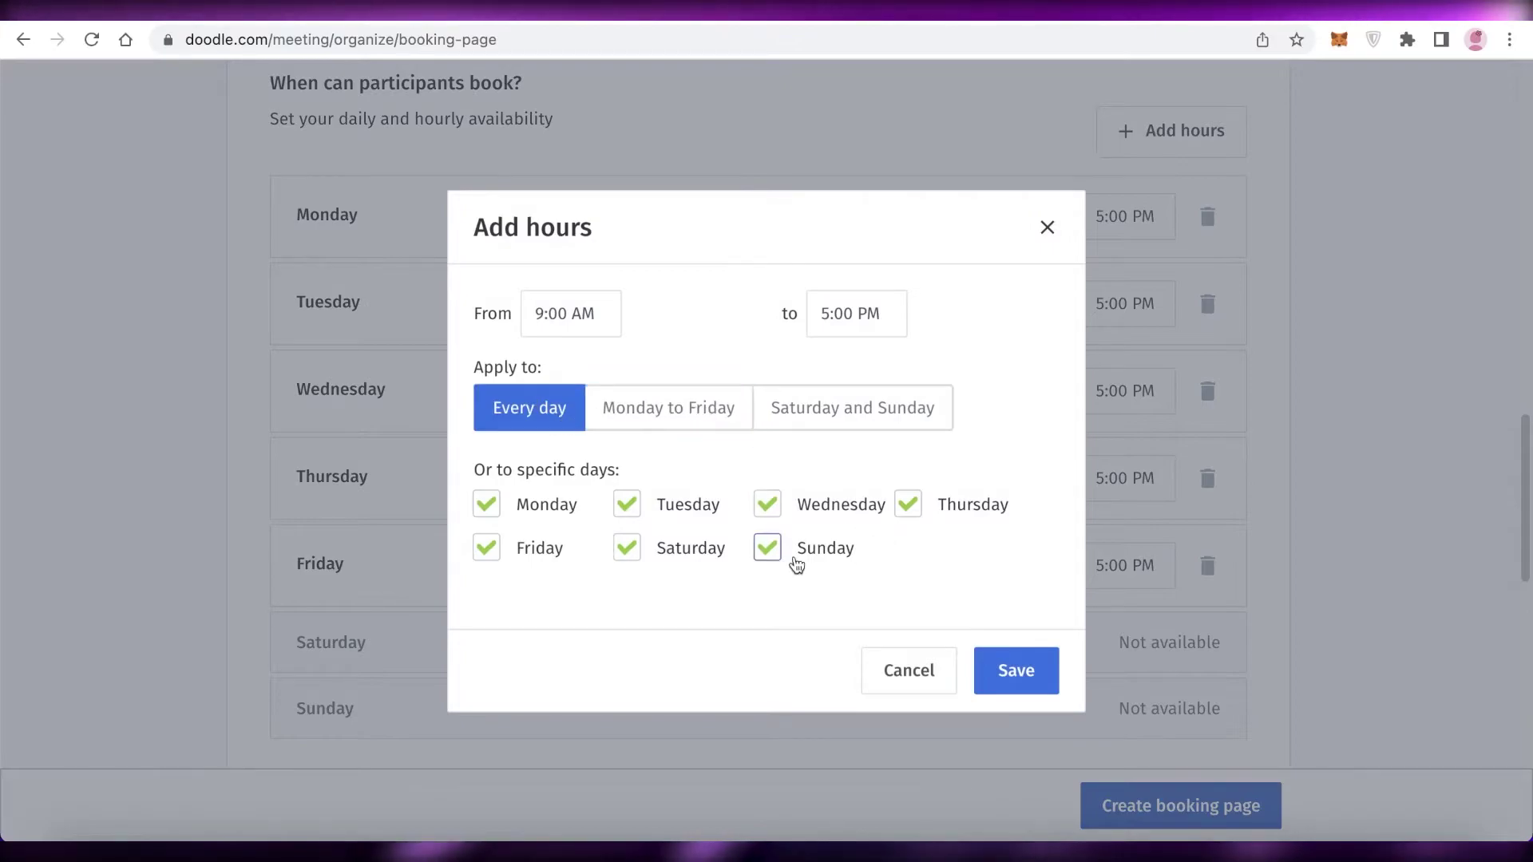
left_click(797, 559)
left_click(797, 511)
left_click(908, 504)
left_click(639, 545)
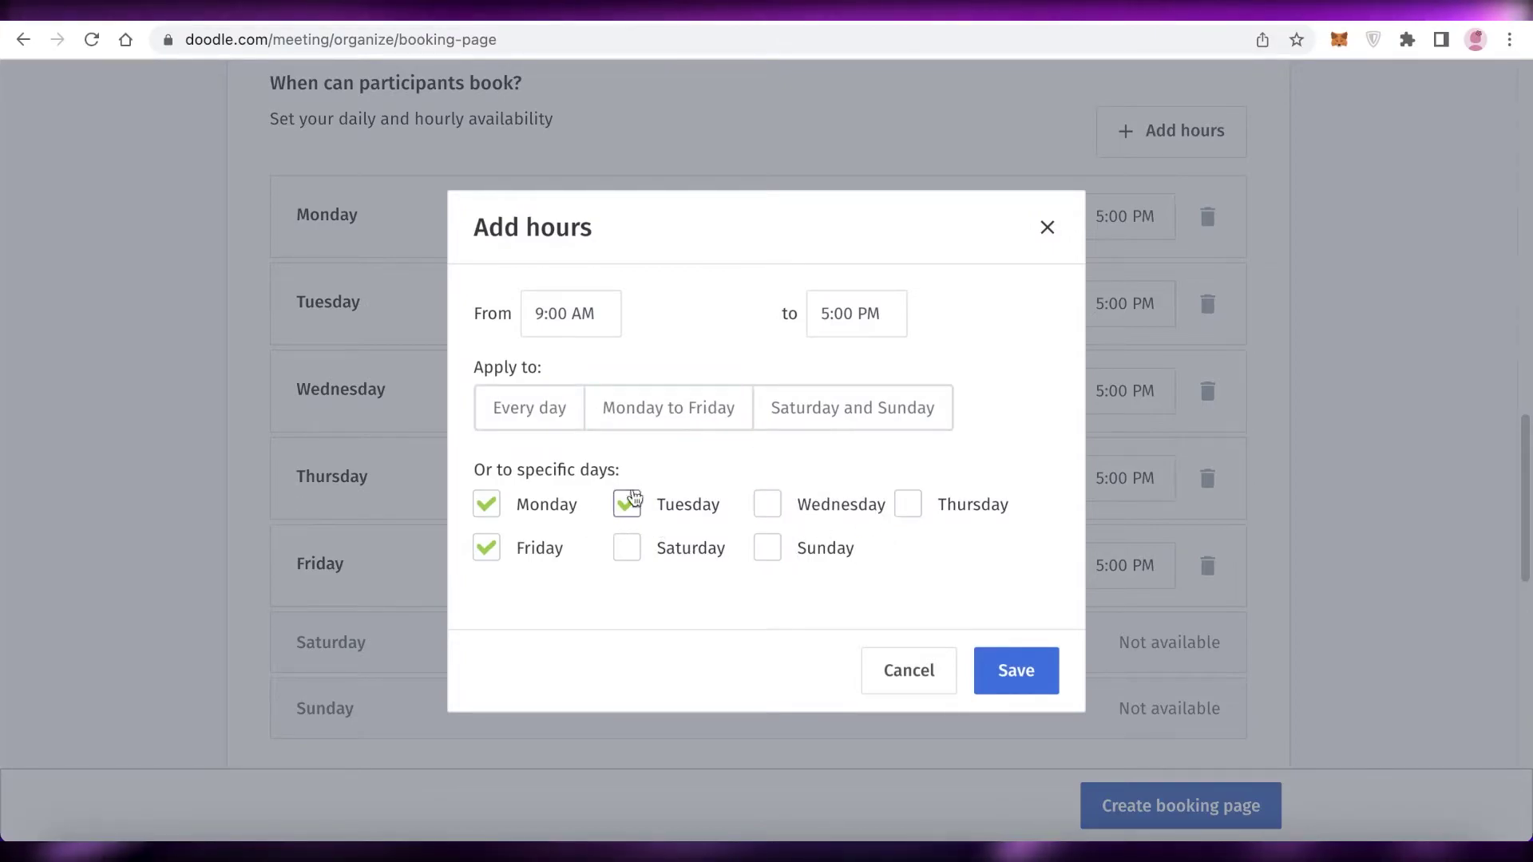
left_click(629, 504)
left_click(486, 548)
left_click(520, 506)
left_click(487, 548)
left_click(627, 548)
left_click(767, 548)
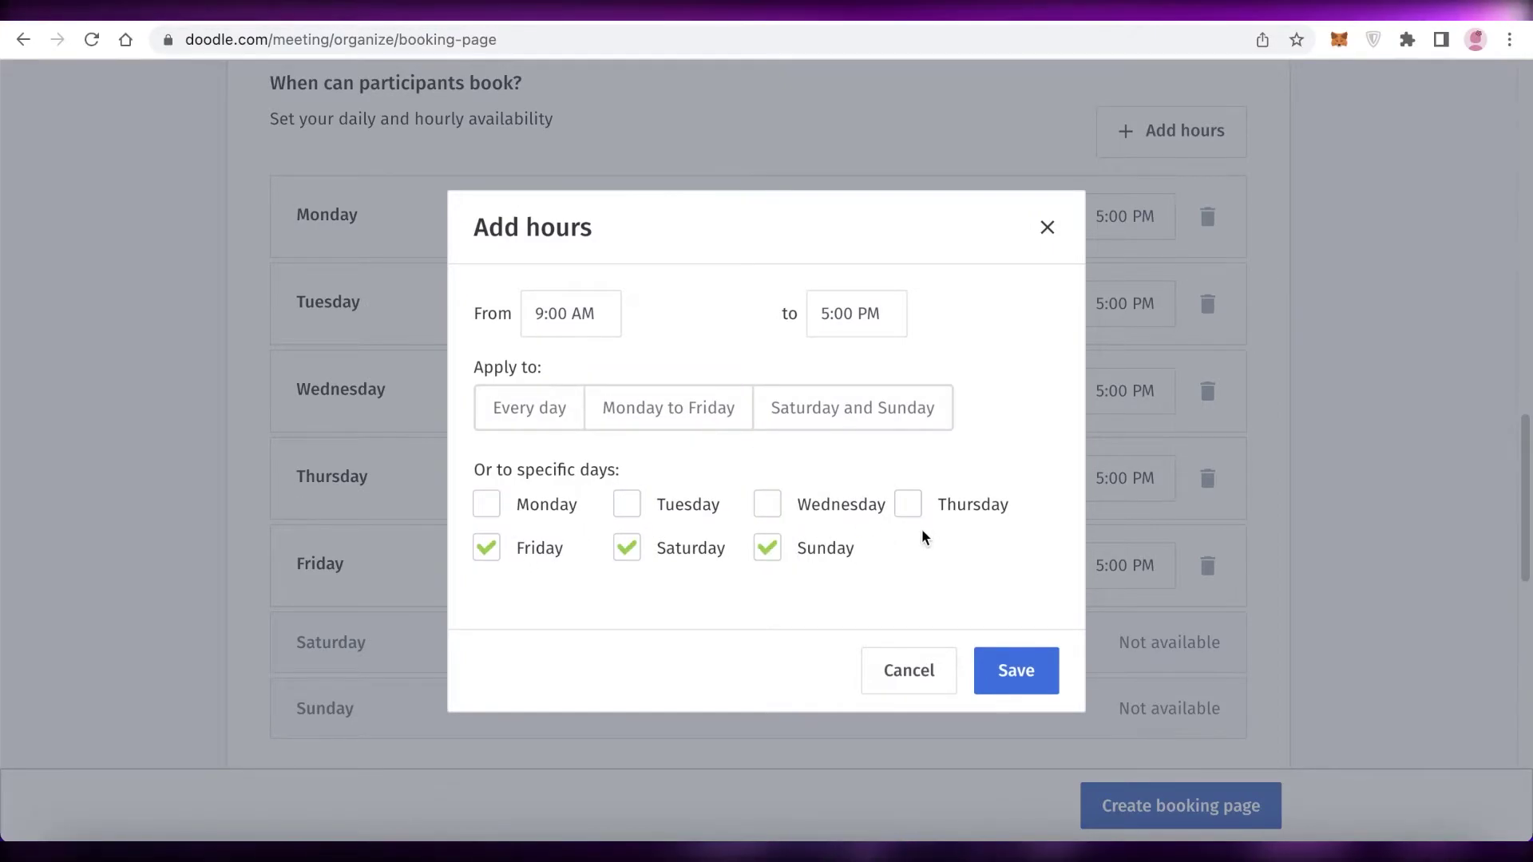
Step: Set the new hours to run 3:00 PM–9:00 PM and save them
left_click(585, 314)
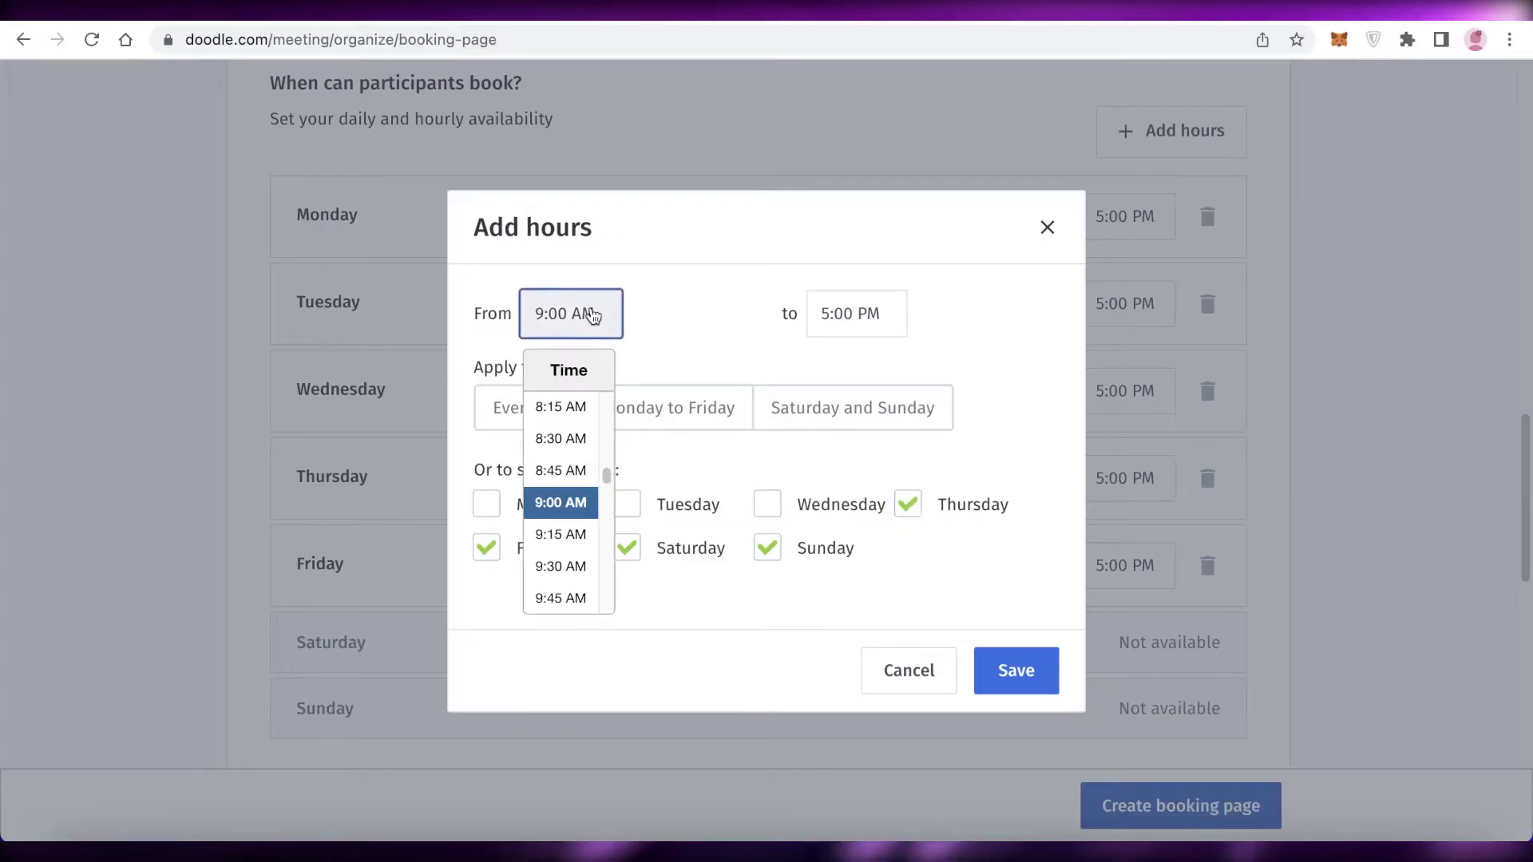
scroll(551, 531, "down", 3)
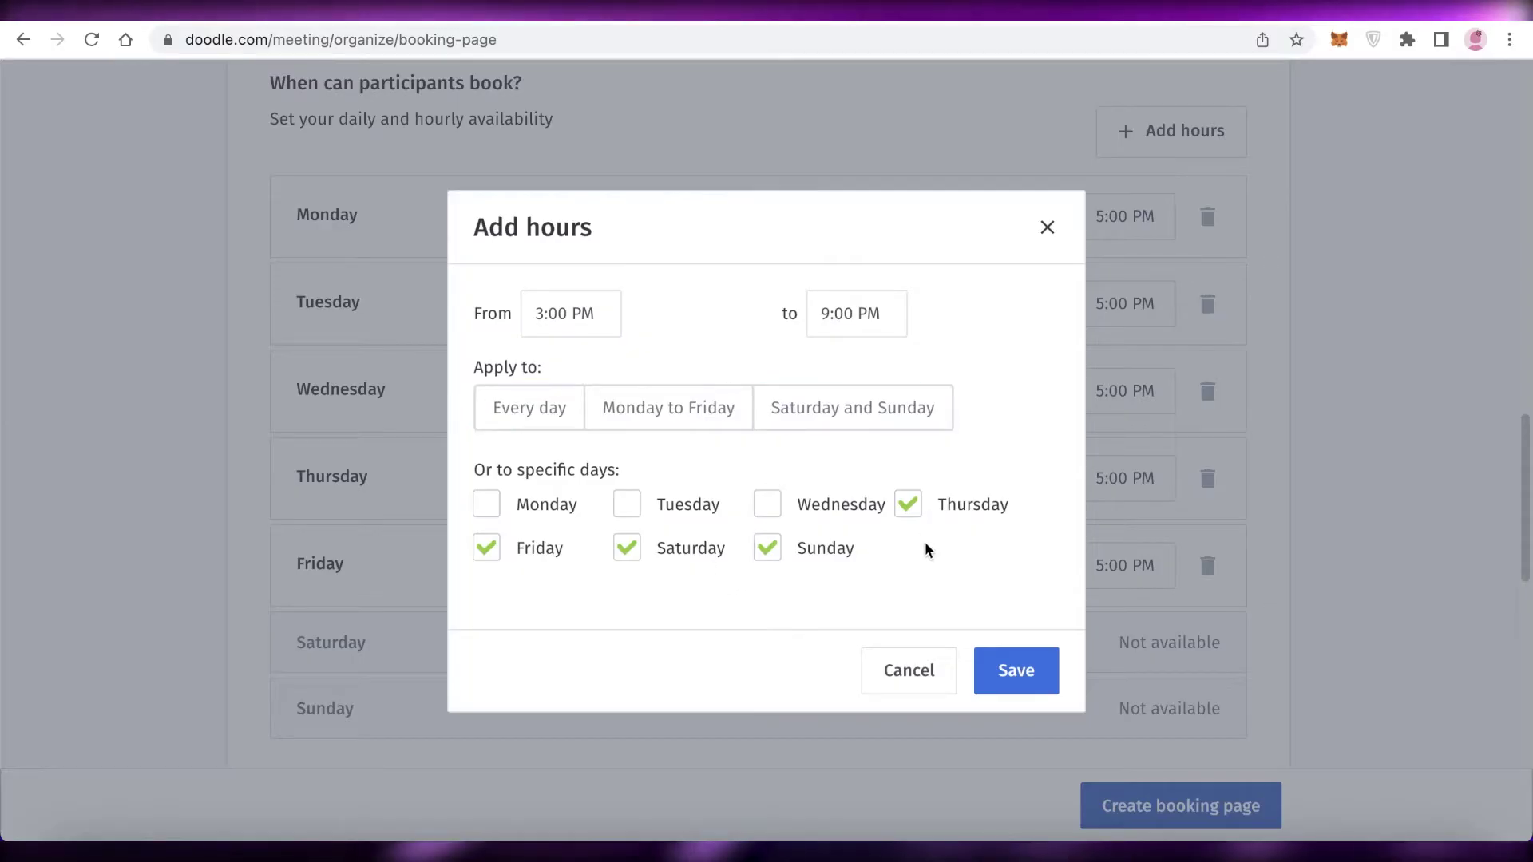
left_click(1014, 671)
scroll(1461, 387, "down", 15)
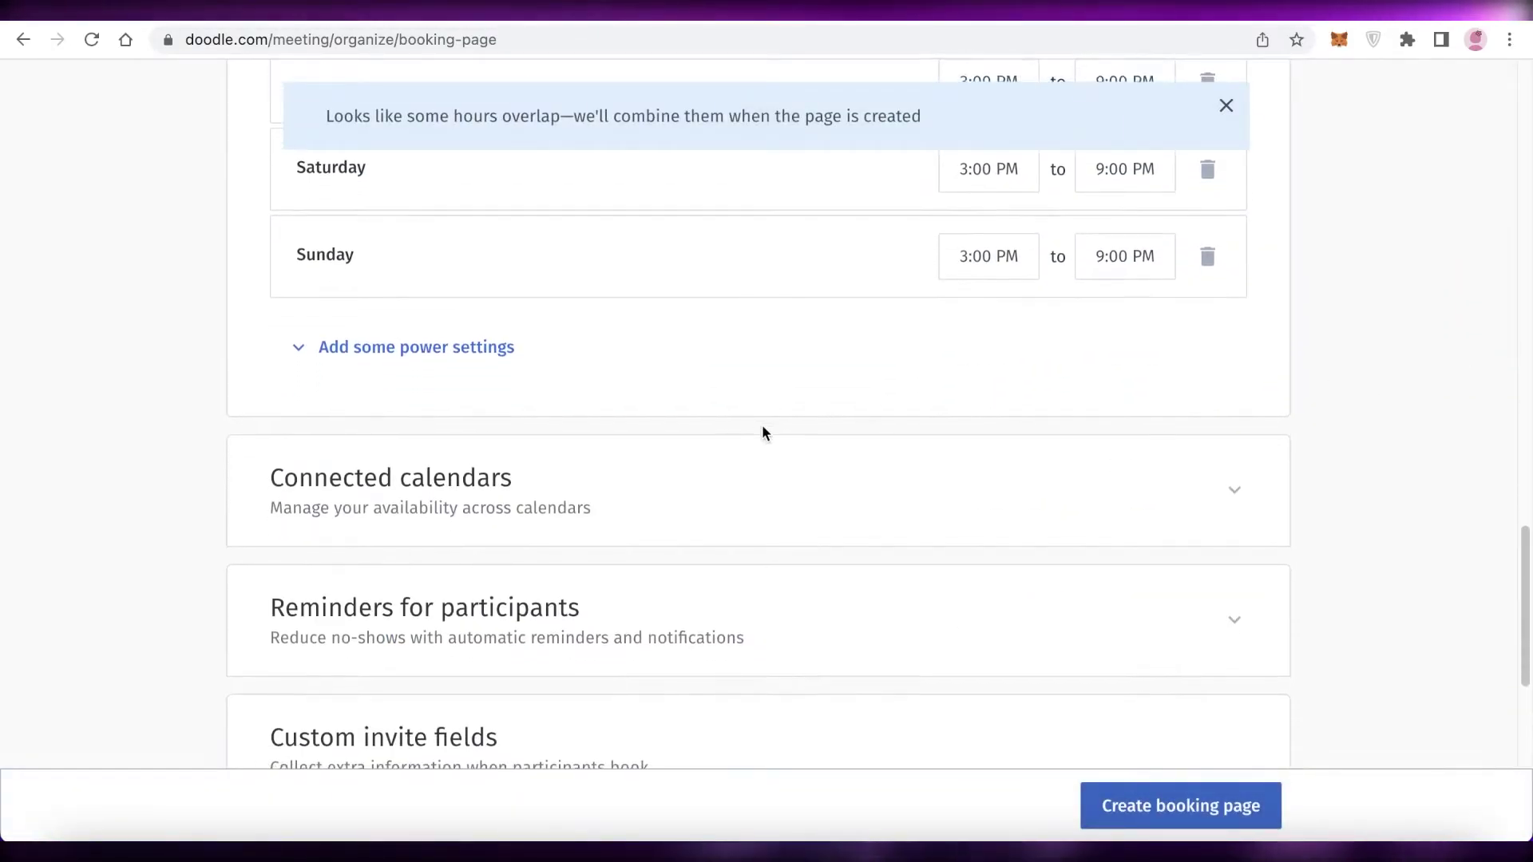
Step: Expand the Reminders for participants settings on the booking page
scroll(974, 348, "up", 6)
scroll(743, 469, "down", 3)
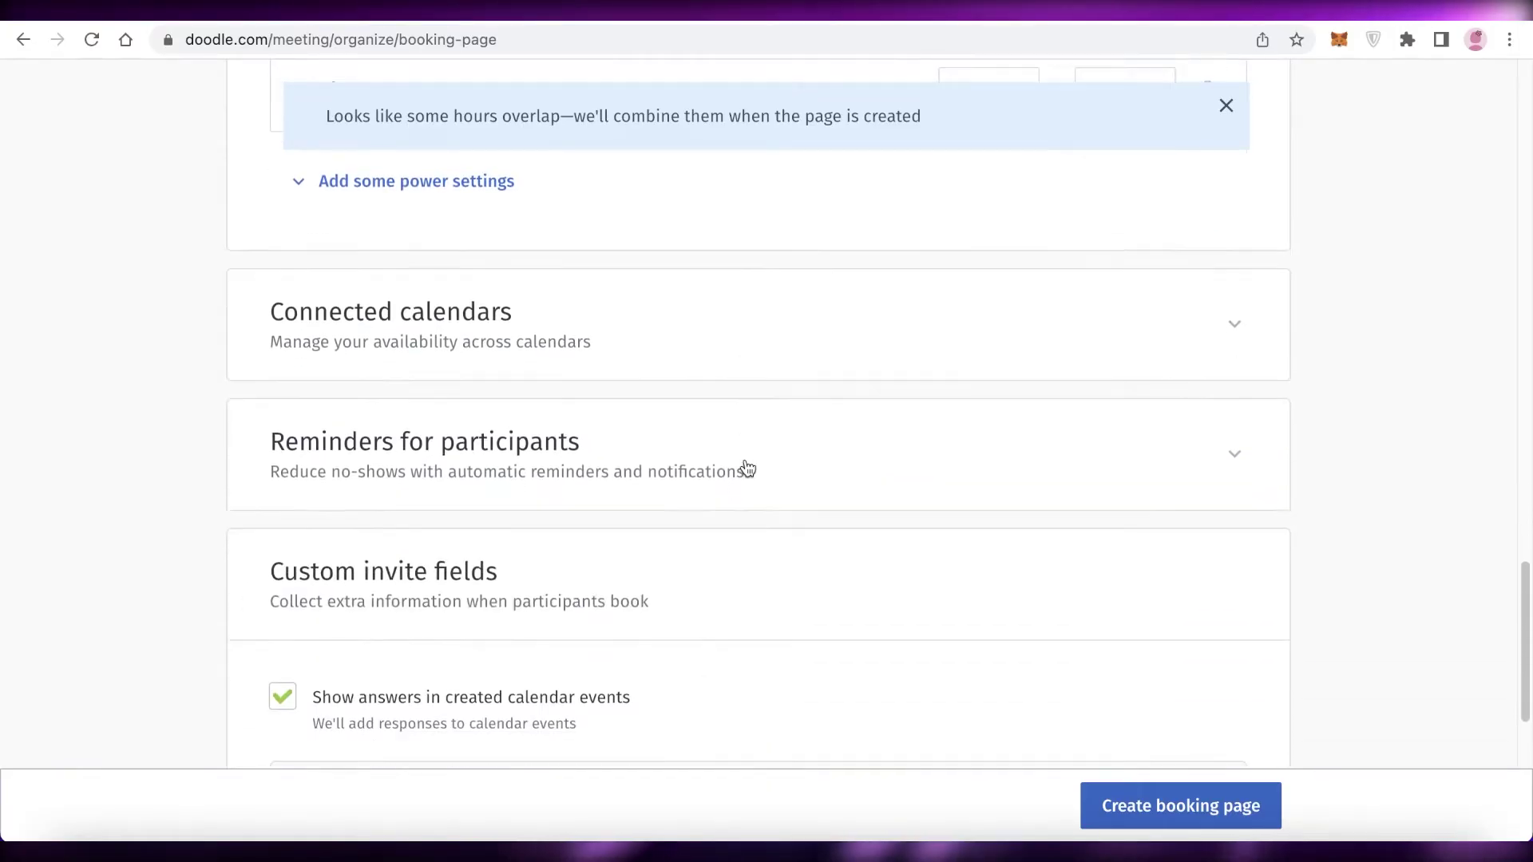
scroll(865, 424, "down", 2)
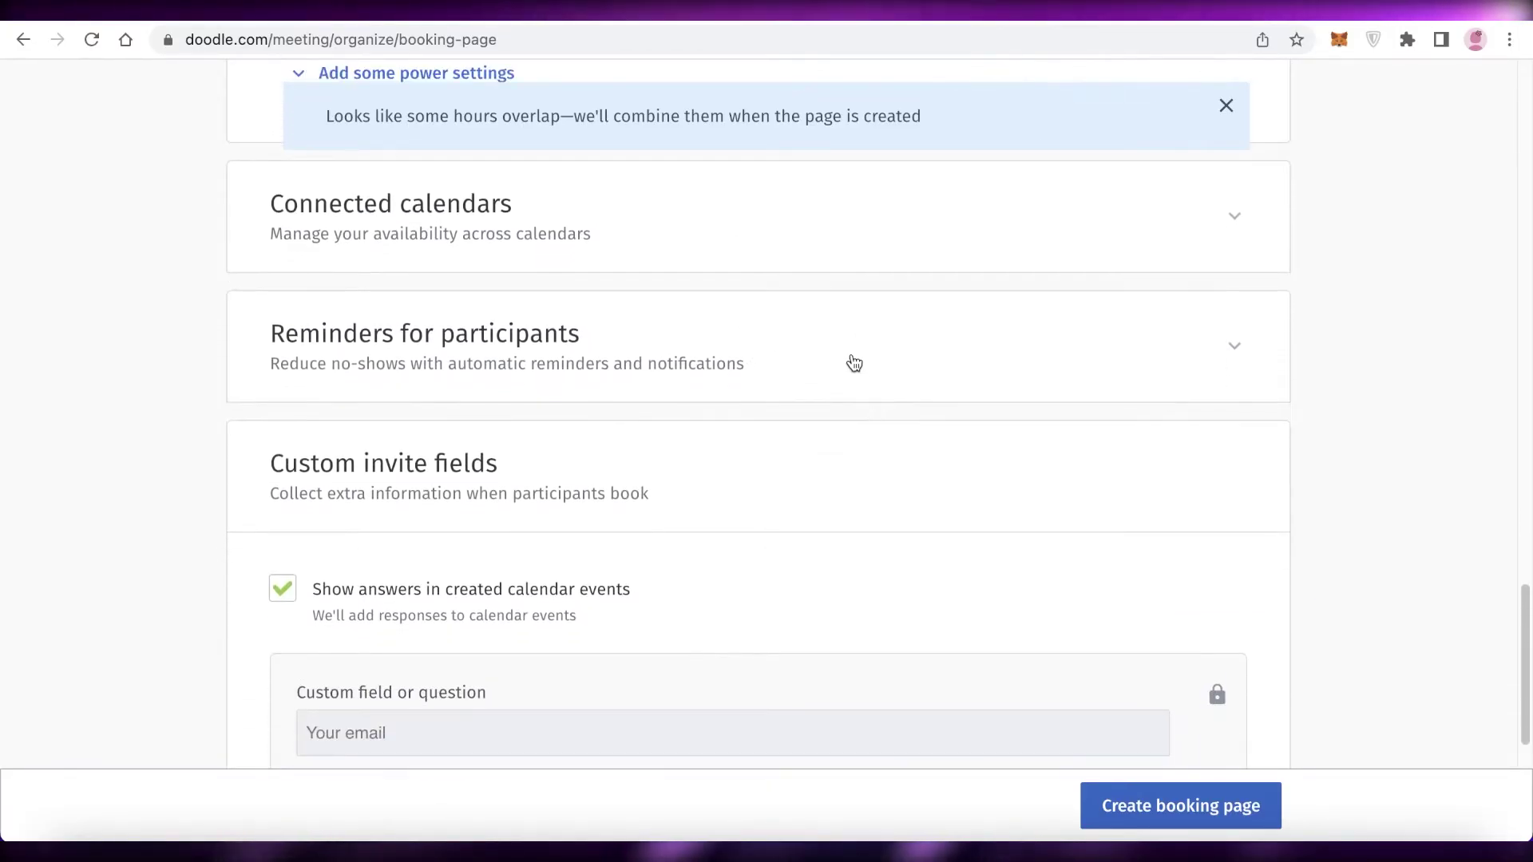
left_click(868, 365)
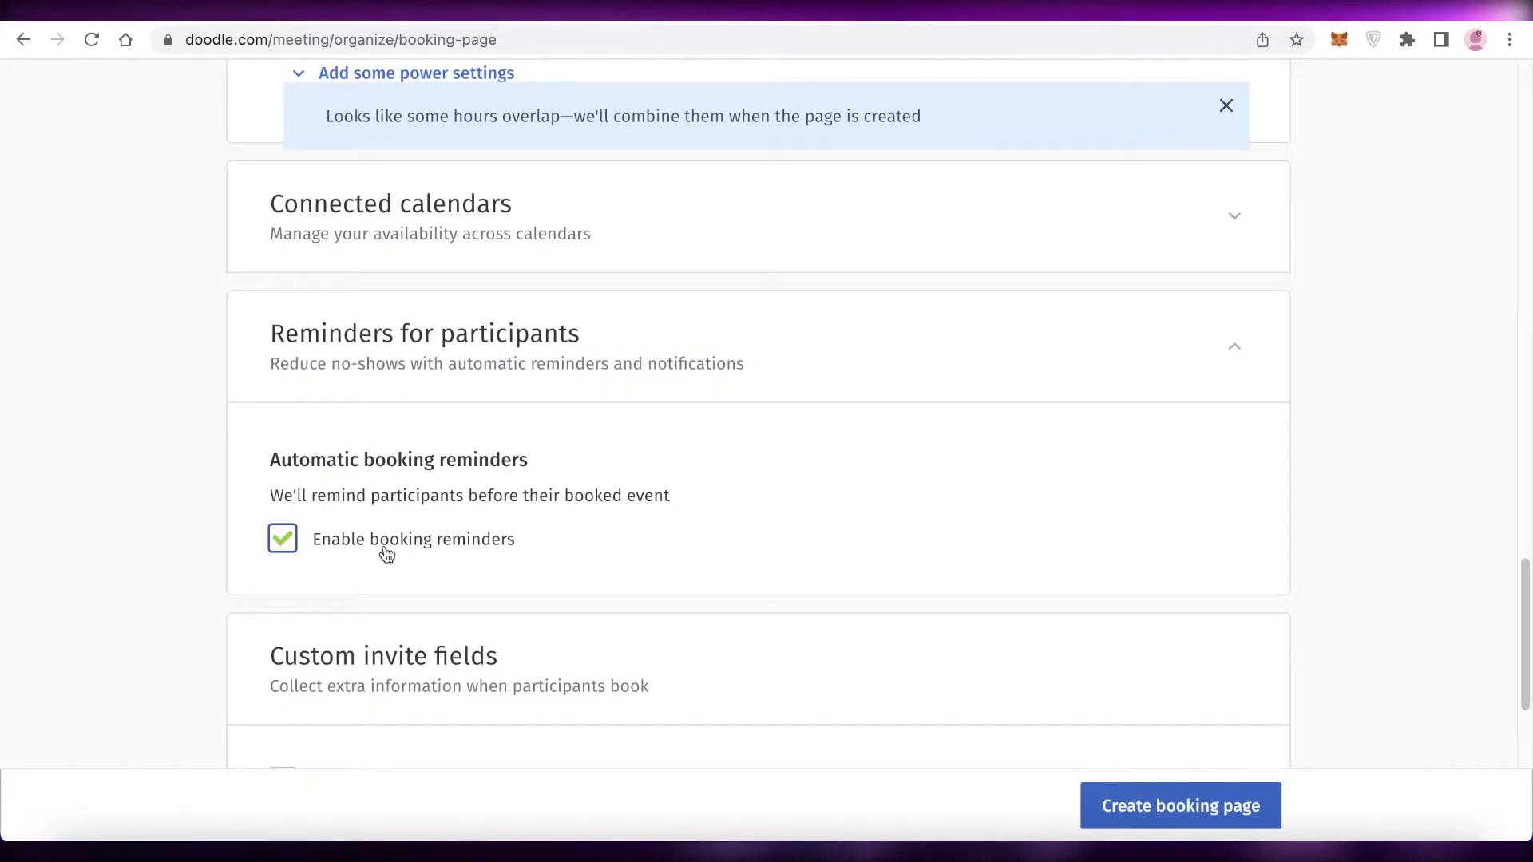
Step: Confirm booking reminders are enabled and dismiss the hours-overlap notice
scroll(388, 553, "down", 8)
scroll(564, 481, "up", 3)
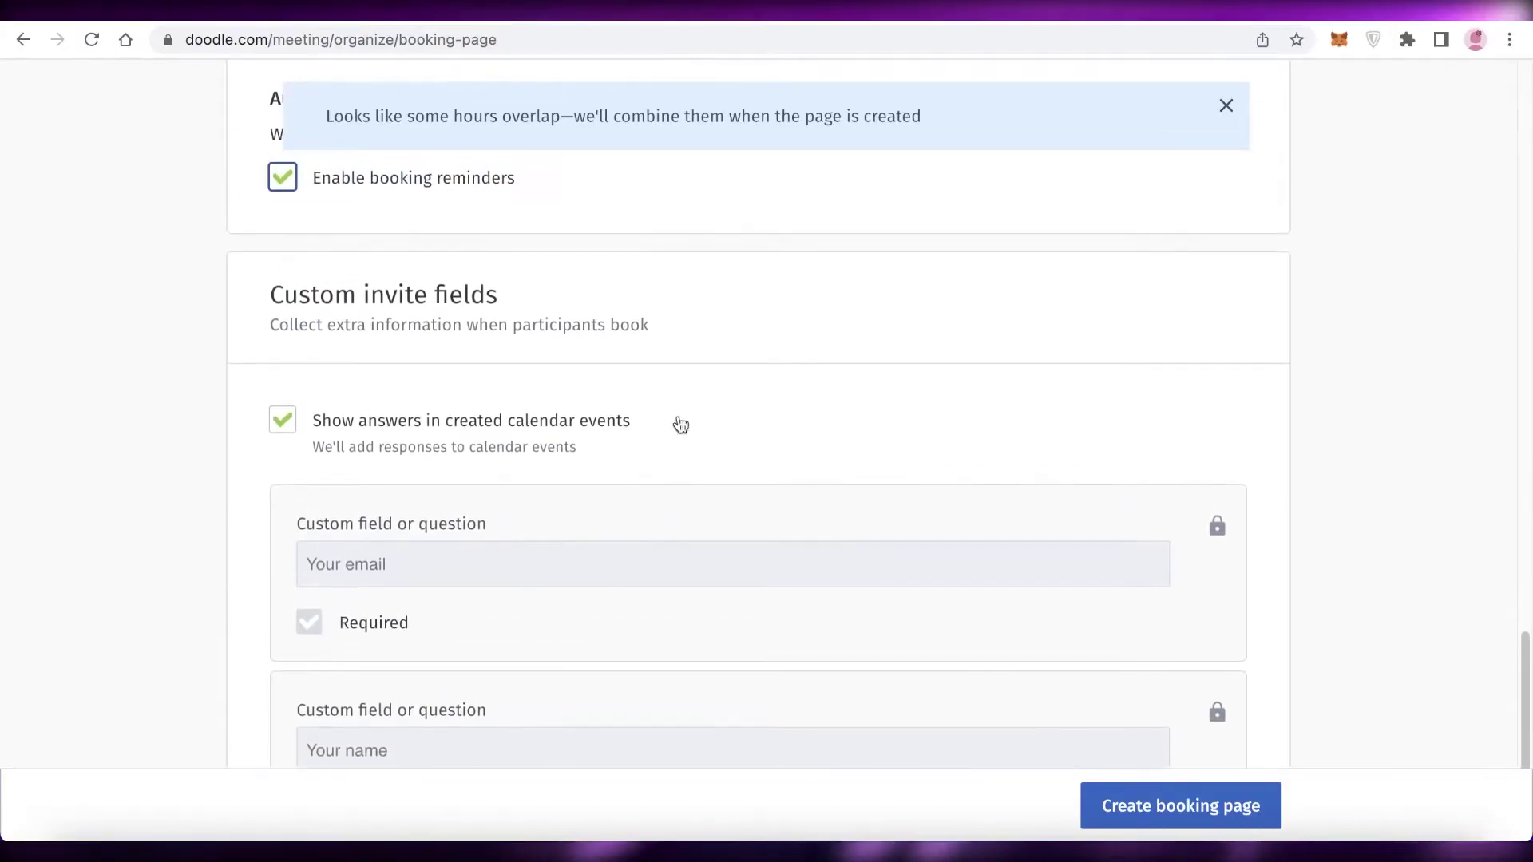
left_click(1228, 110)
scroll(864, 436, "down", 3)
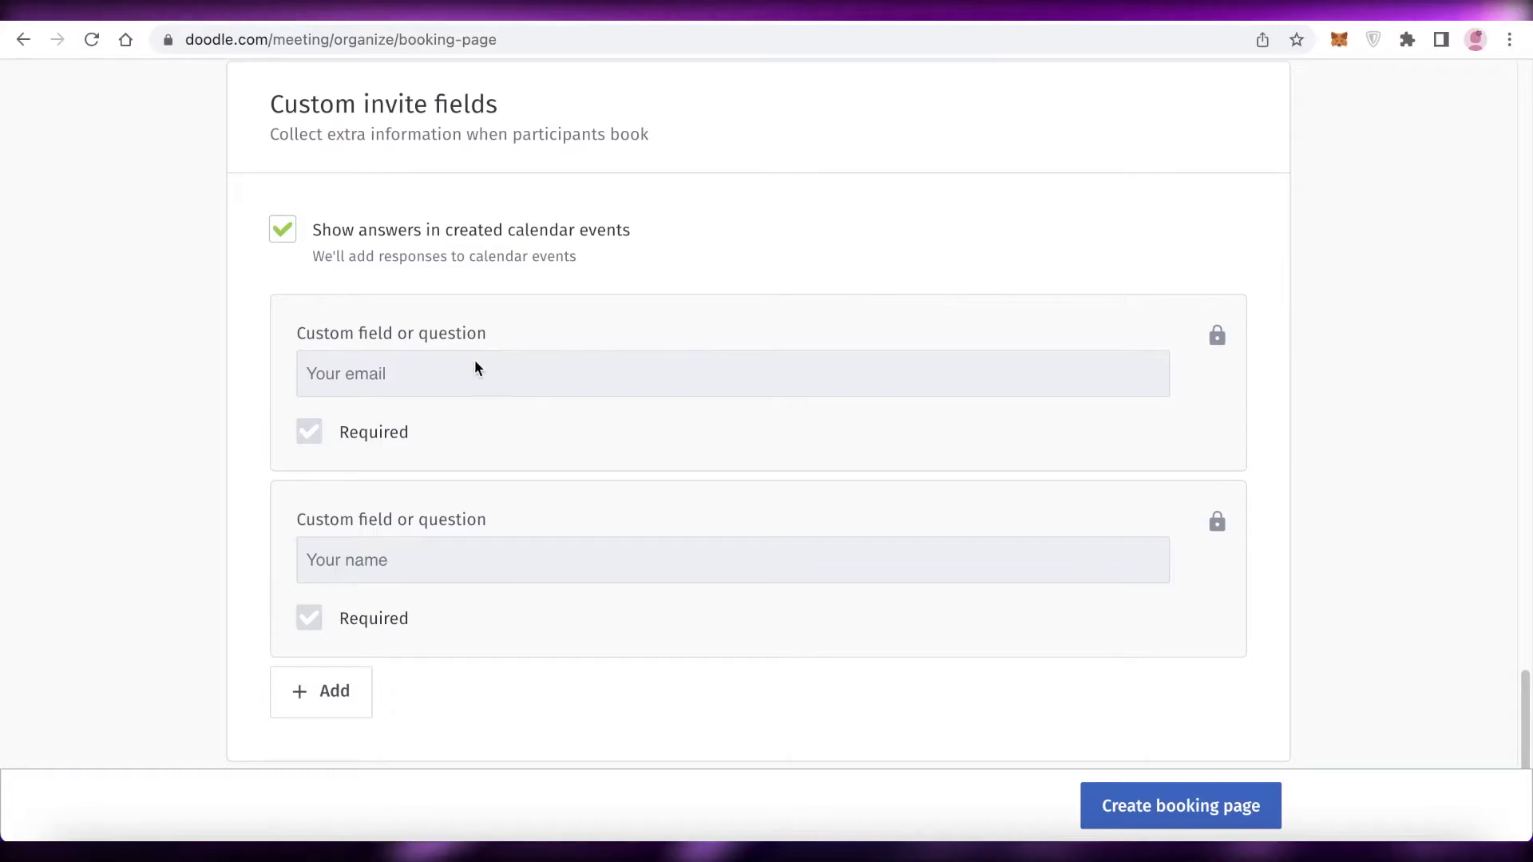
double_click(474, 230)
scroll(417, 573, "down", 1)
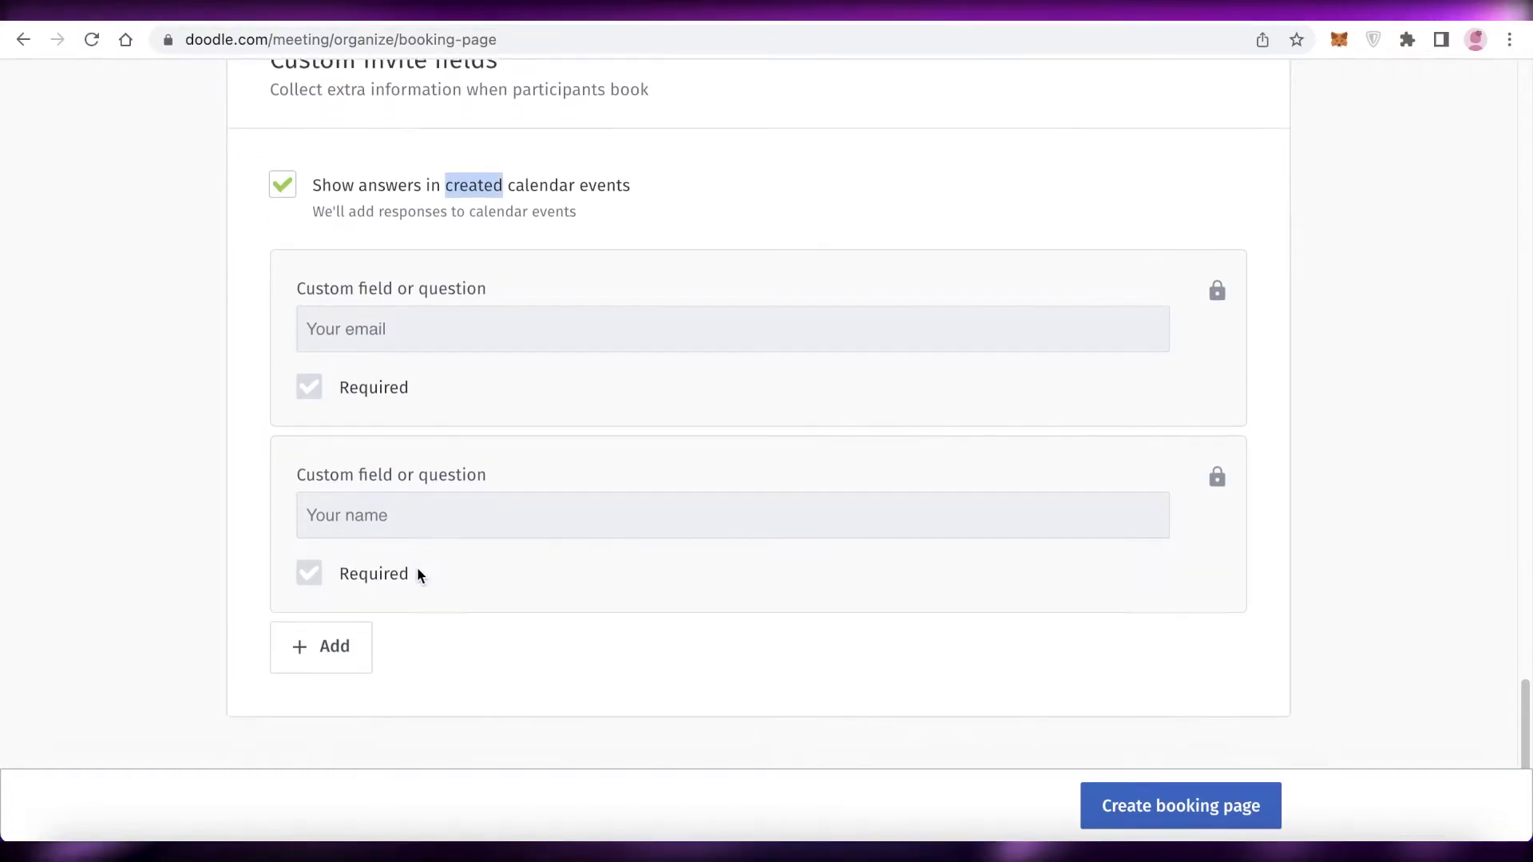
scroll(423, 559, "down", 1)
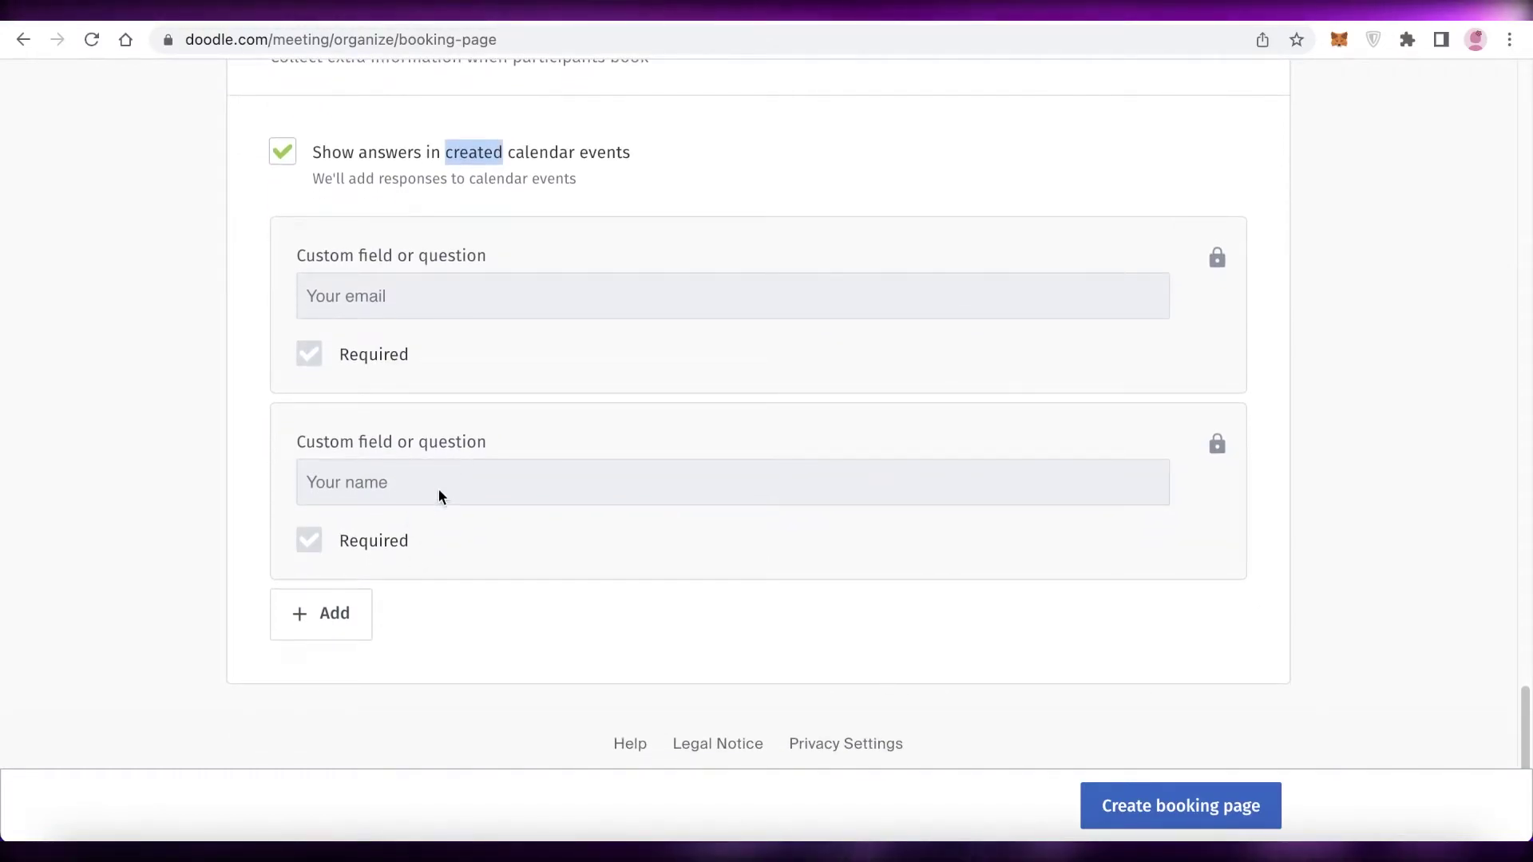
left_click(333, 605)
type("Session Number")
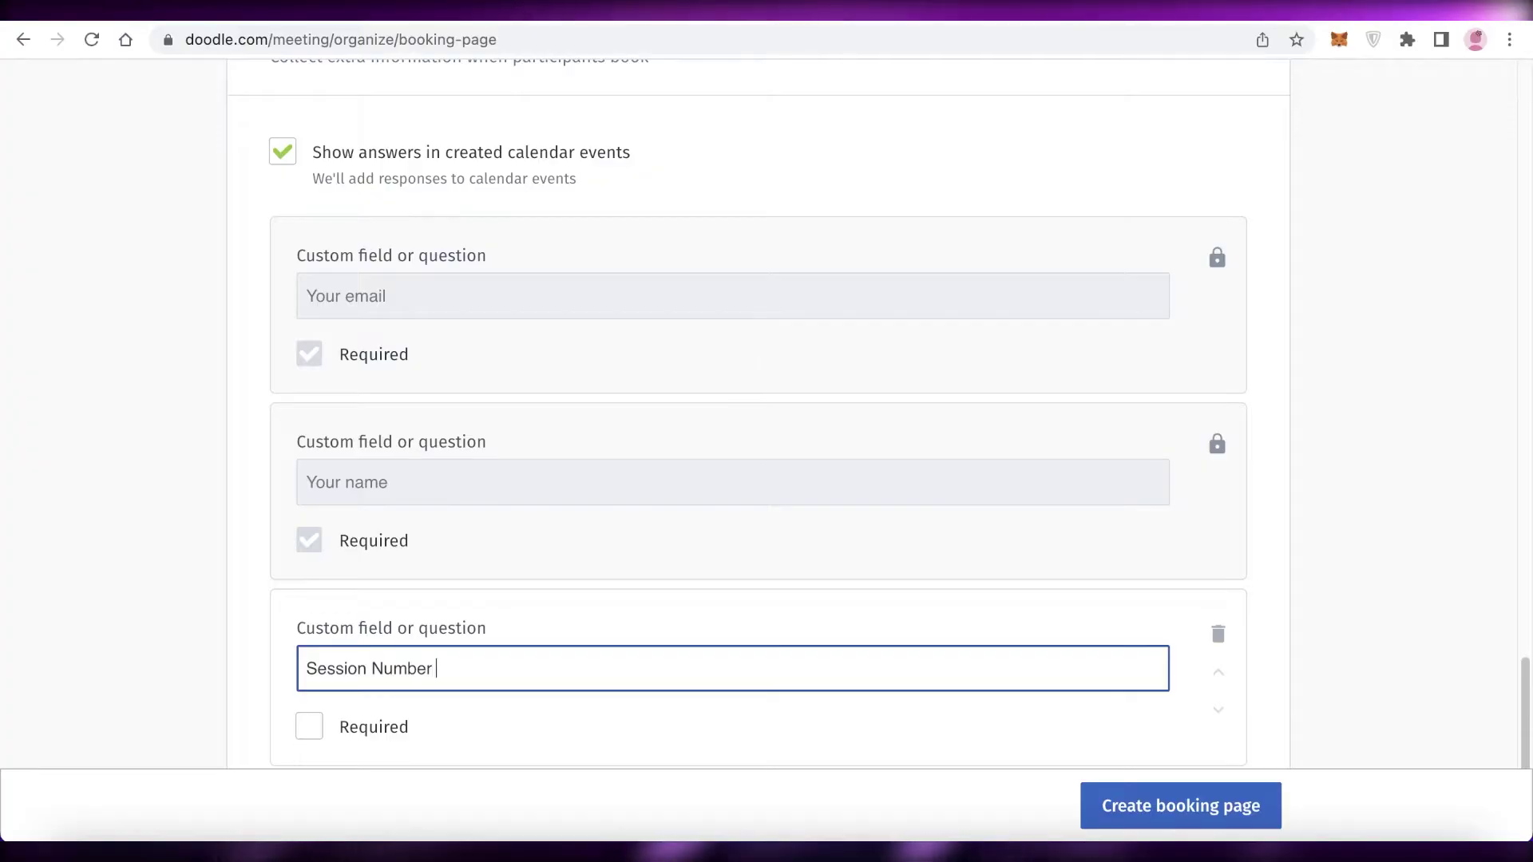
key("super+a")
key("BackSpace")
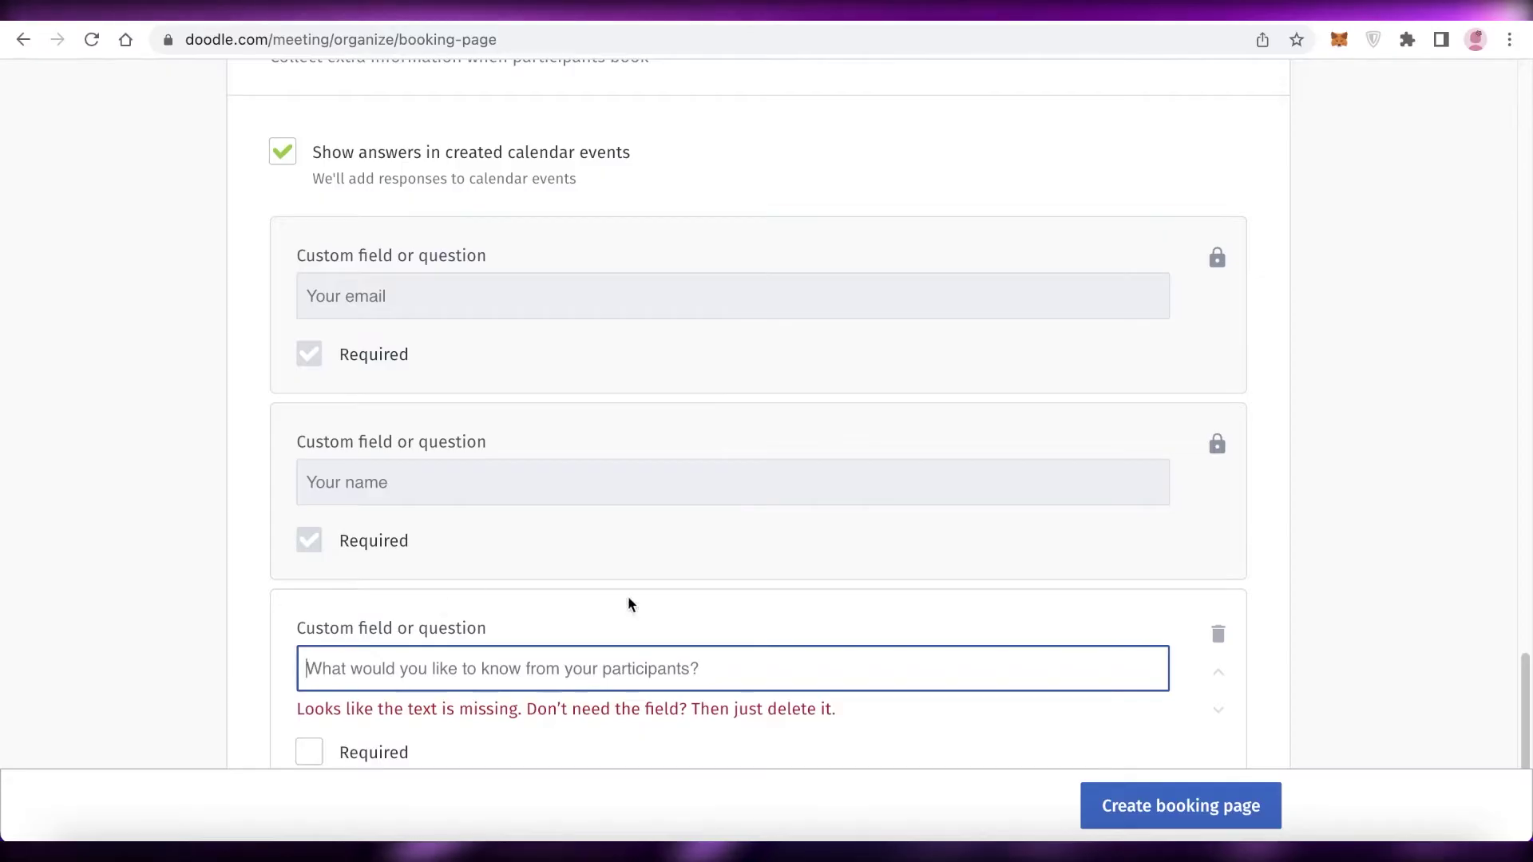
left_click(1218, 635)
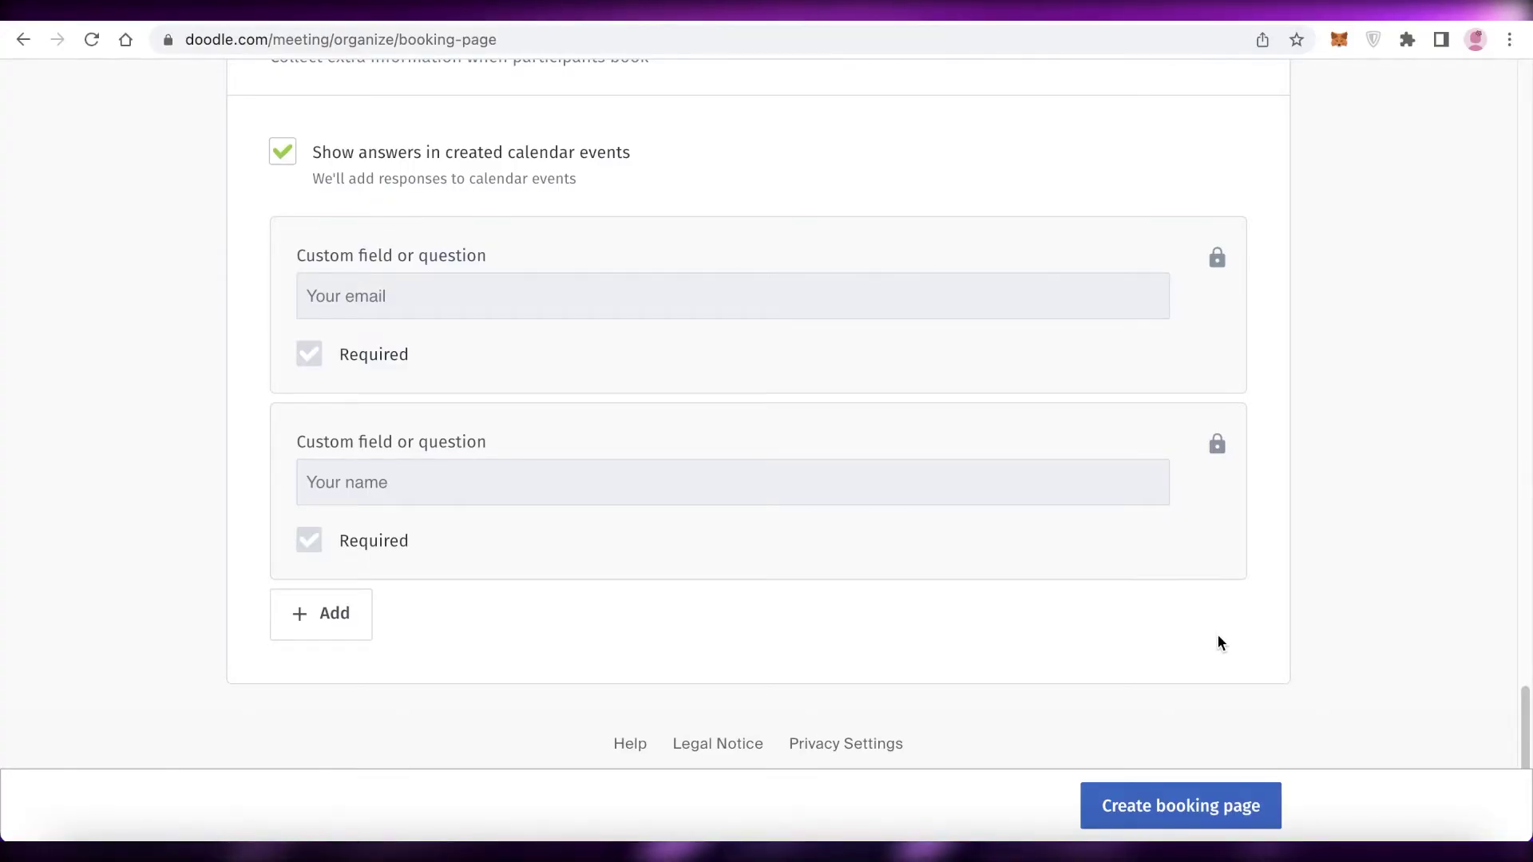
scroll(1222, 646, "down", 1)
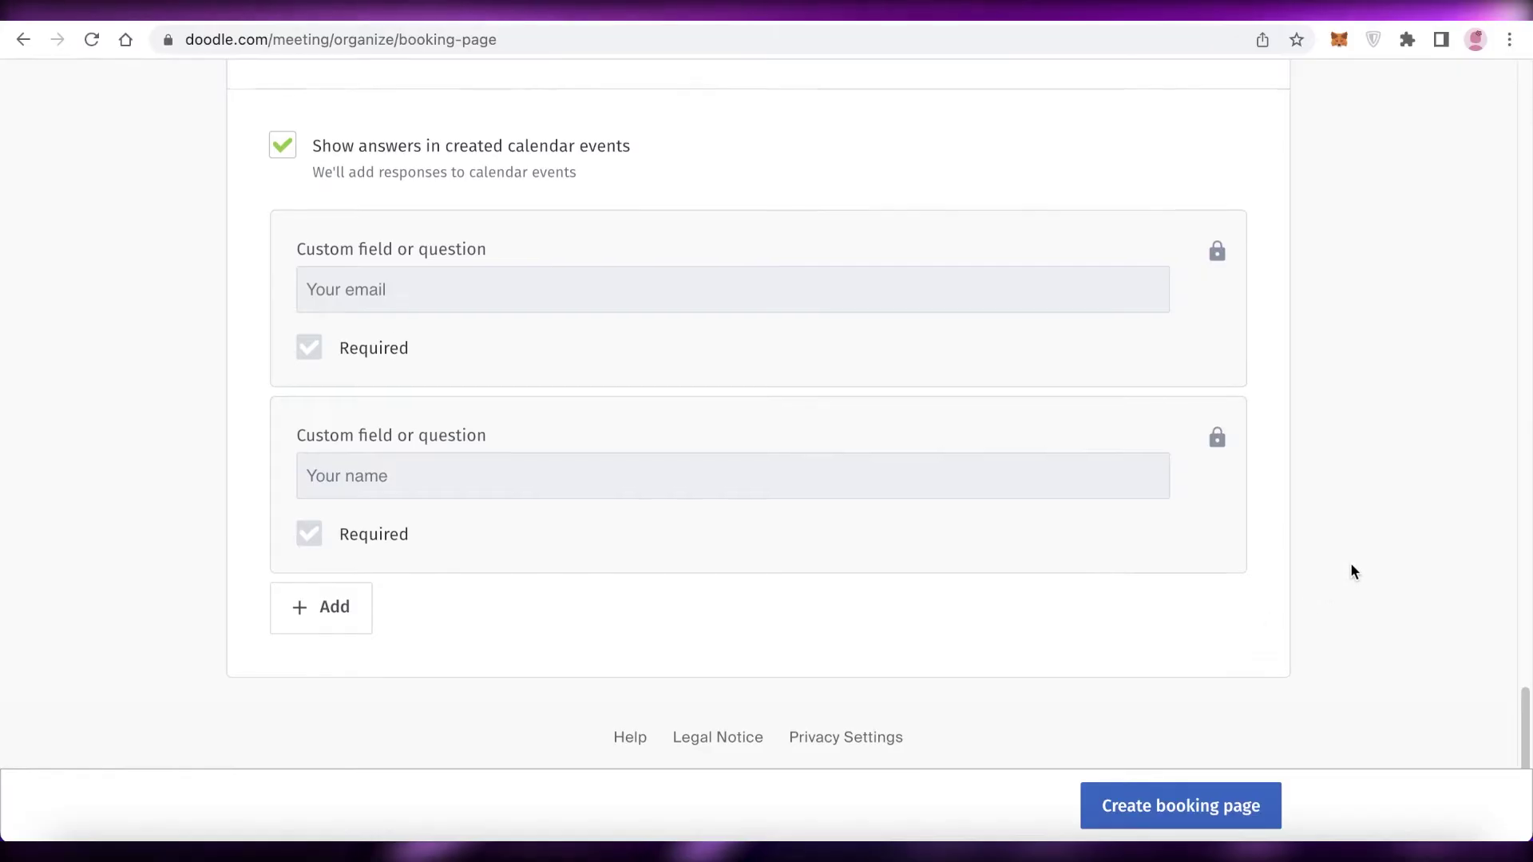
scroll(1358, 570, "up", 7)
scroll(1358, 570, "down", 7)
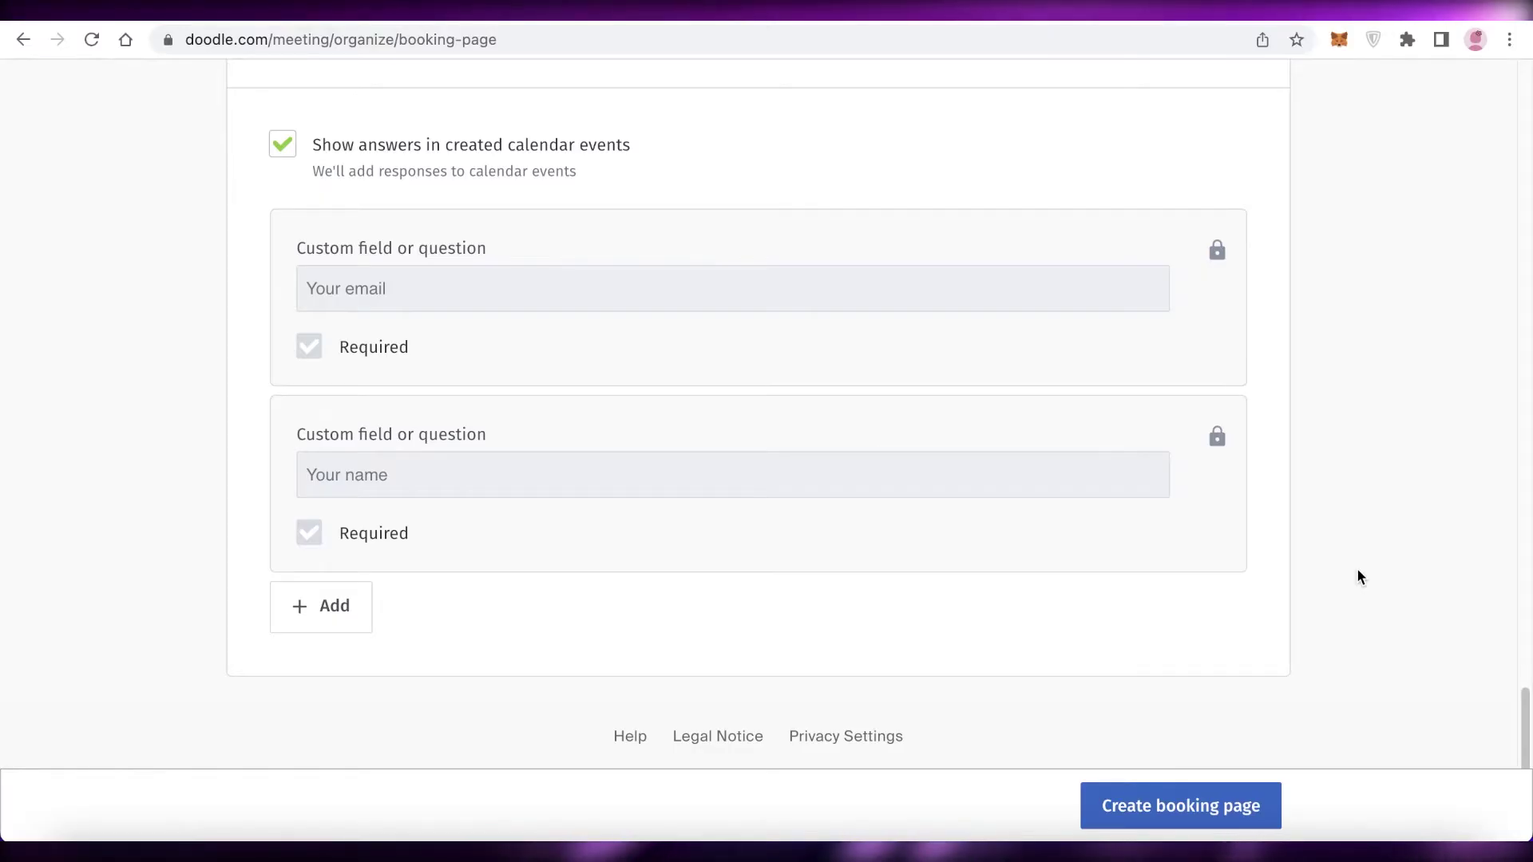
scroll(1339, 567, "up", 1)
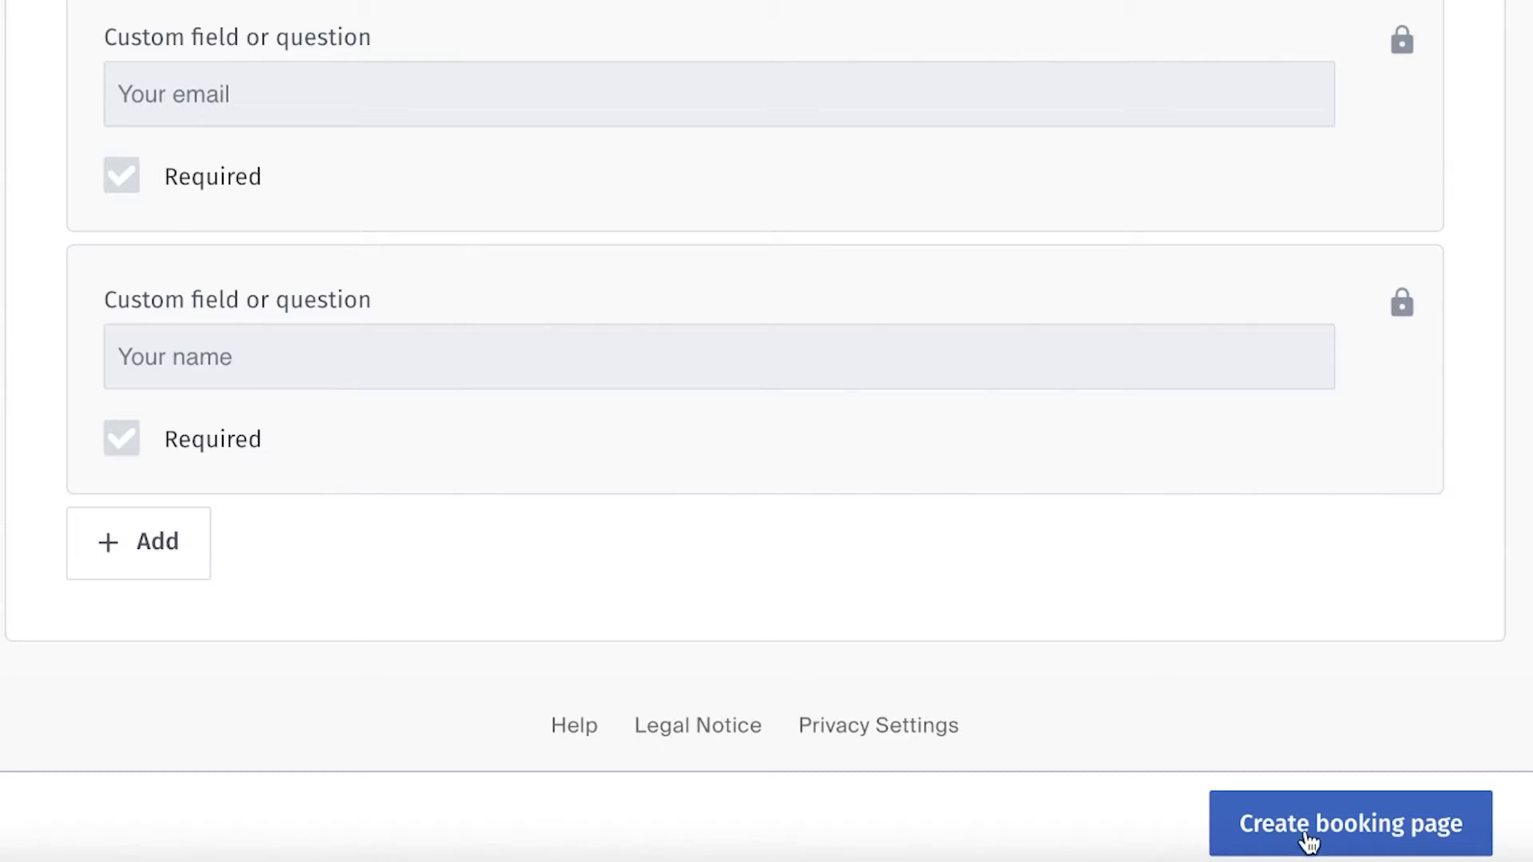
Step: Create the JANESTHERAPYCLINIC booking page and copy its sharing link
left_click(1307, 835)
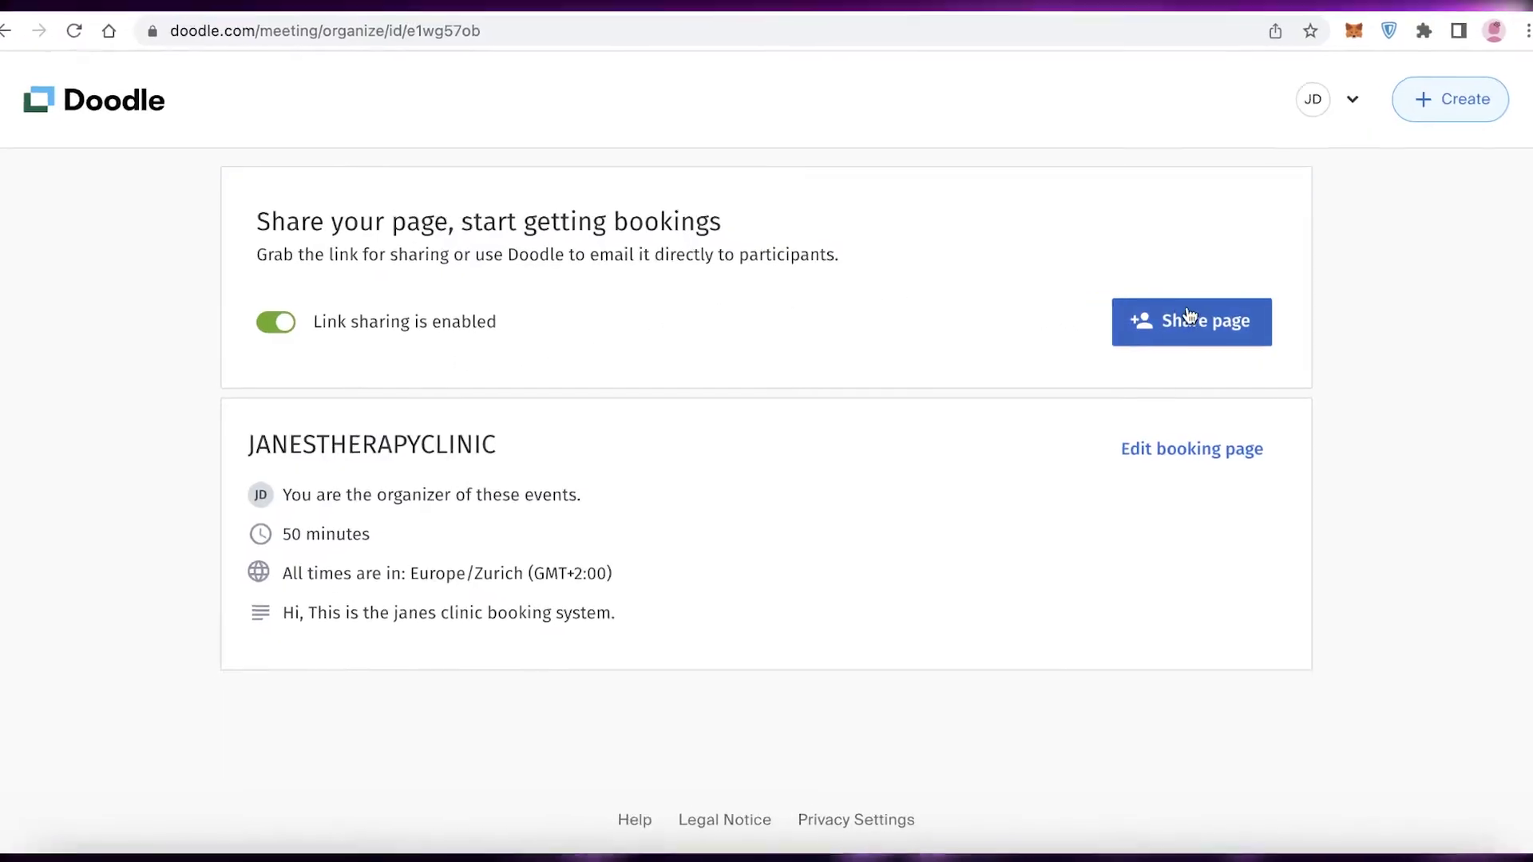
left_click(1181, 323)
left_click(932, 498)
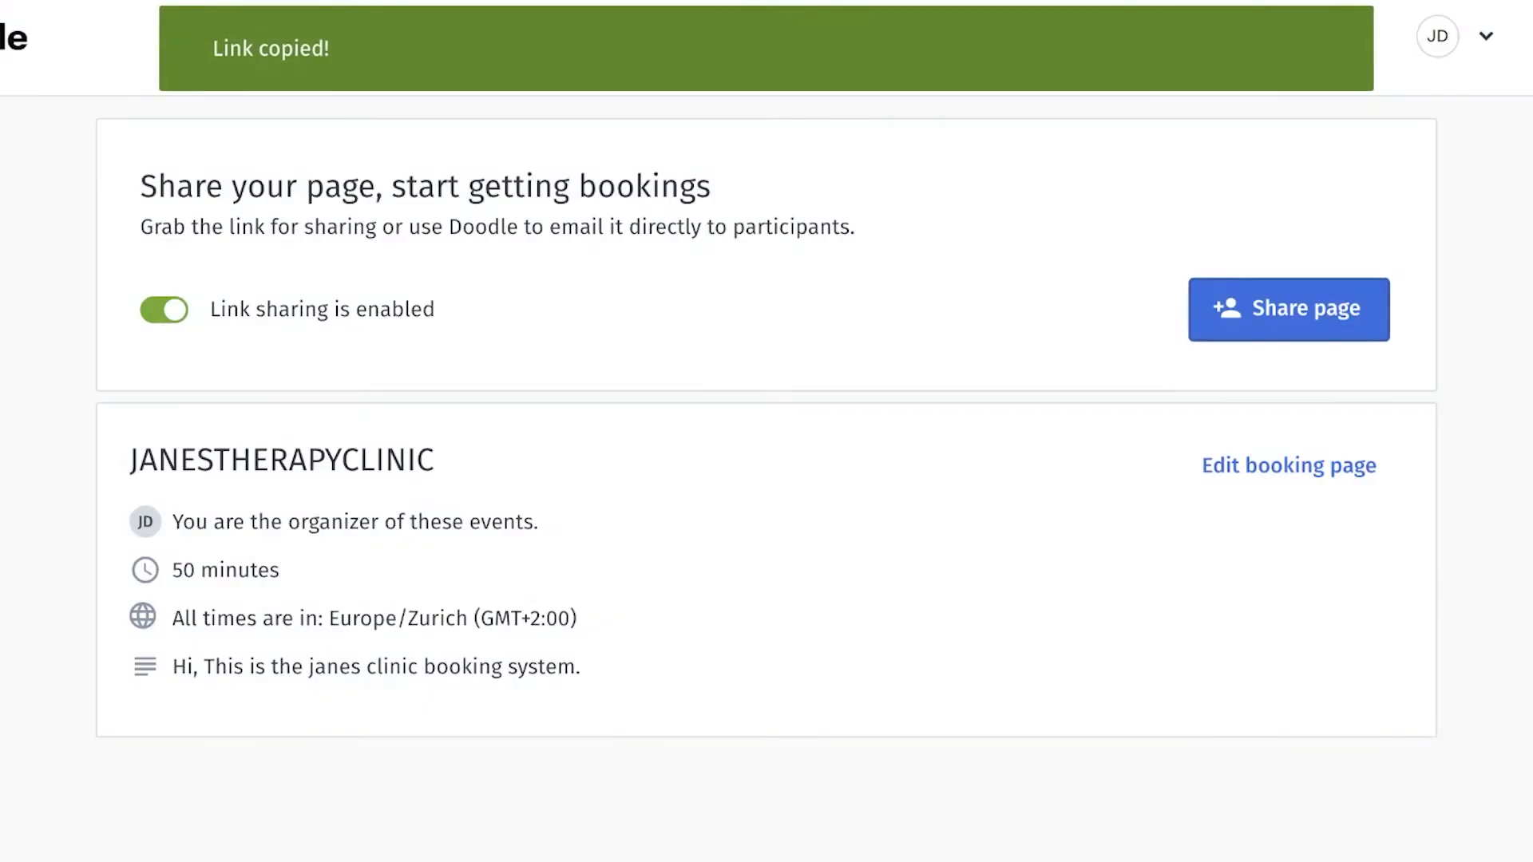
Step: Paste the copied booking link into a new browser tab and load it
key("super+t")
right_click(587, 36)
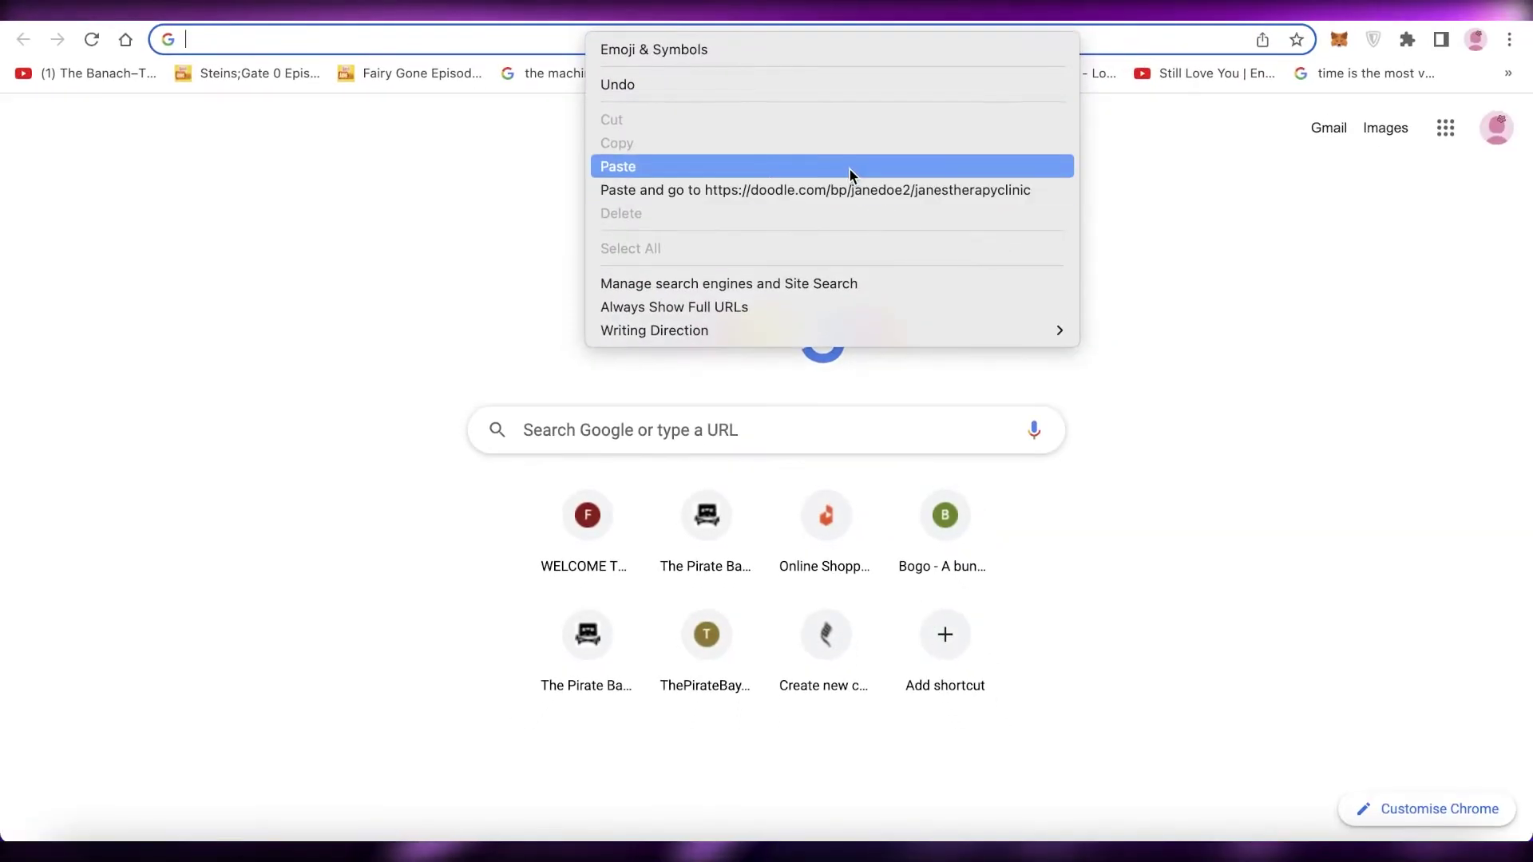
left_click(850, 166)
key("Return")
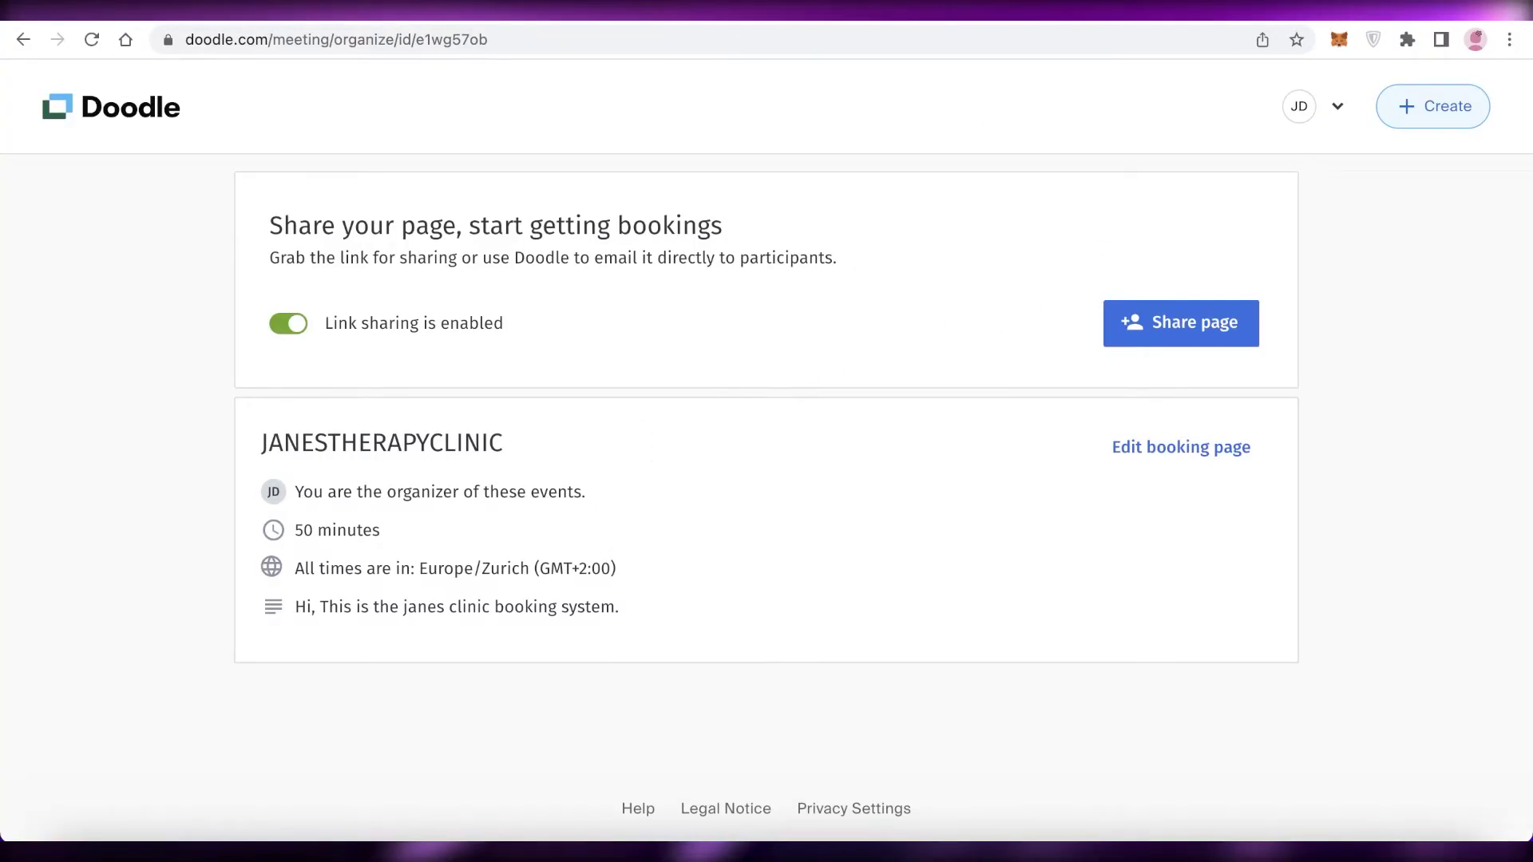
left_click(147, 116)
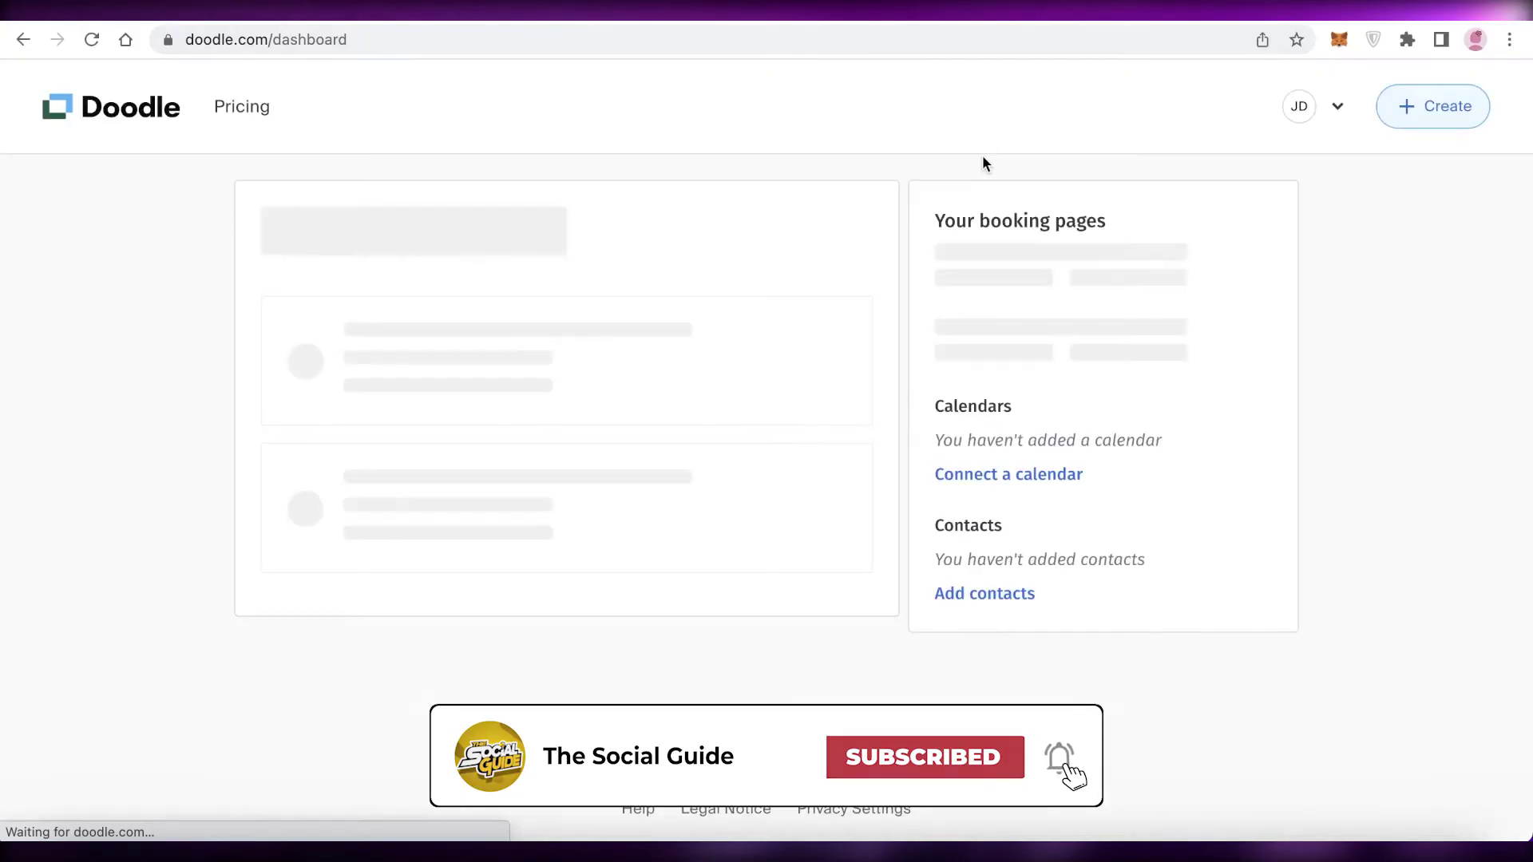
scroll(918, 294, "down", 3)
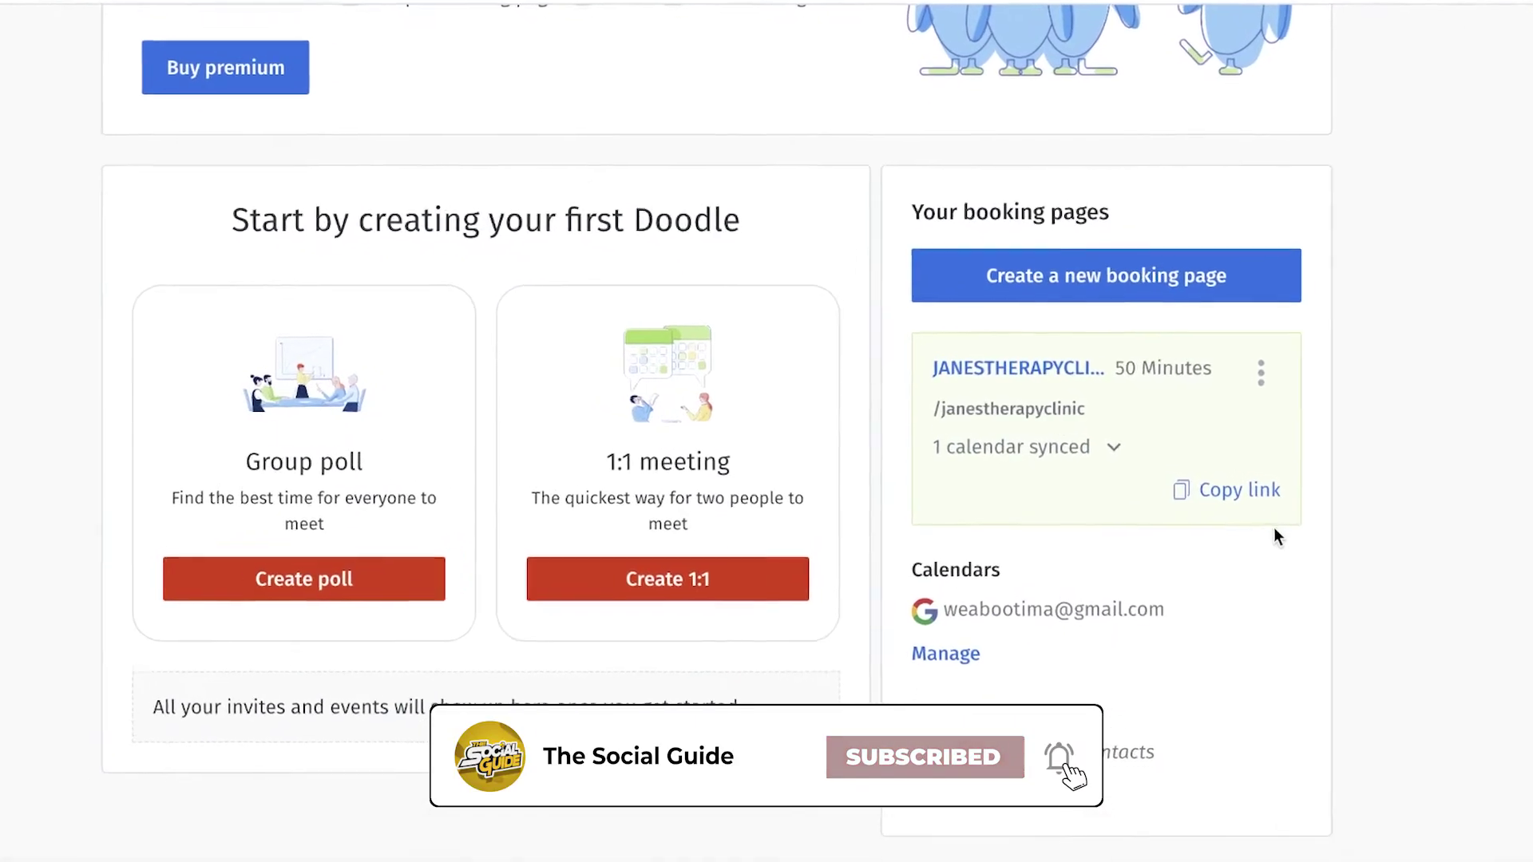
left_click(1261, 372)
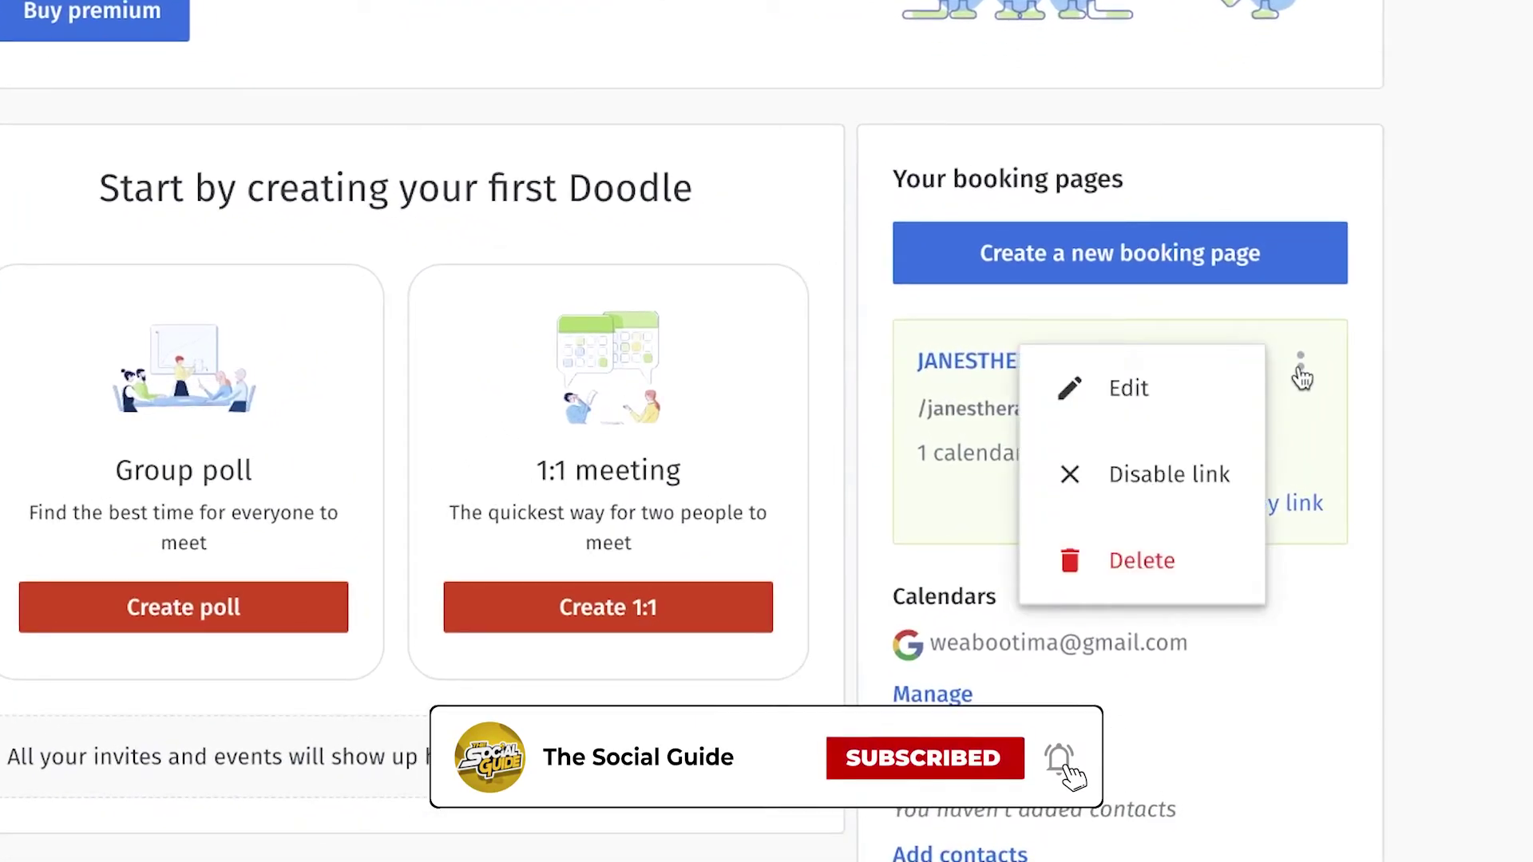
left_click(1302, 372)
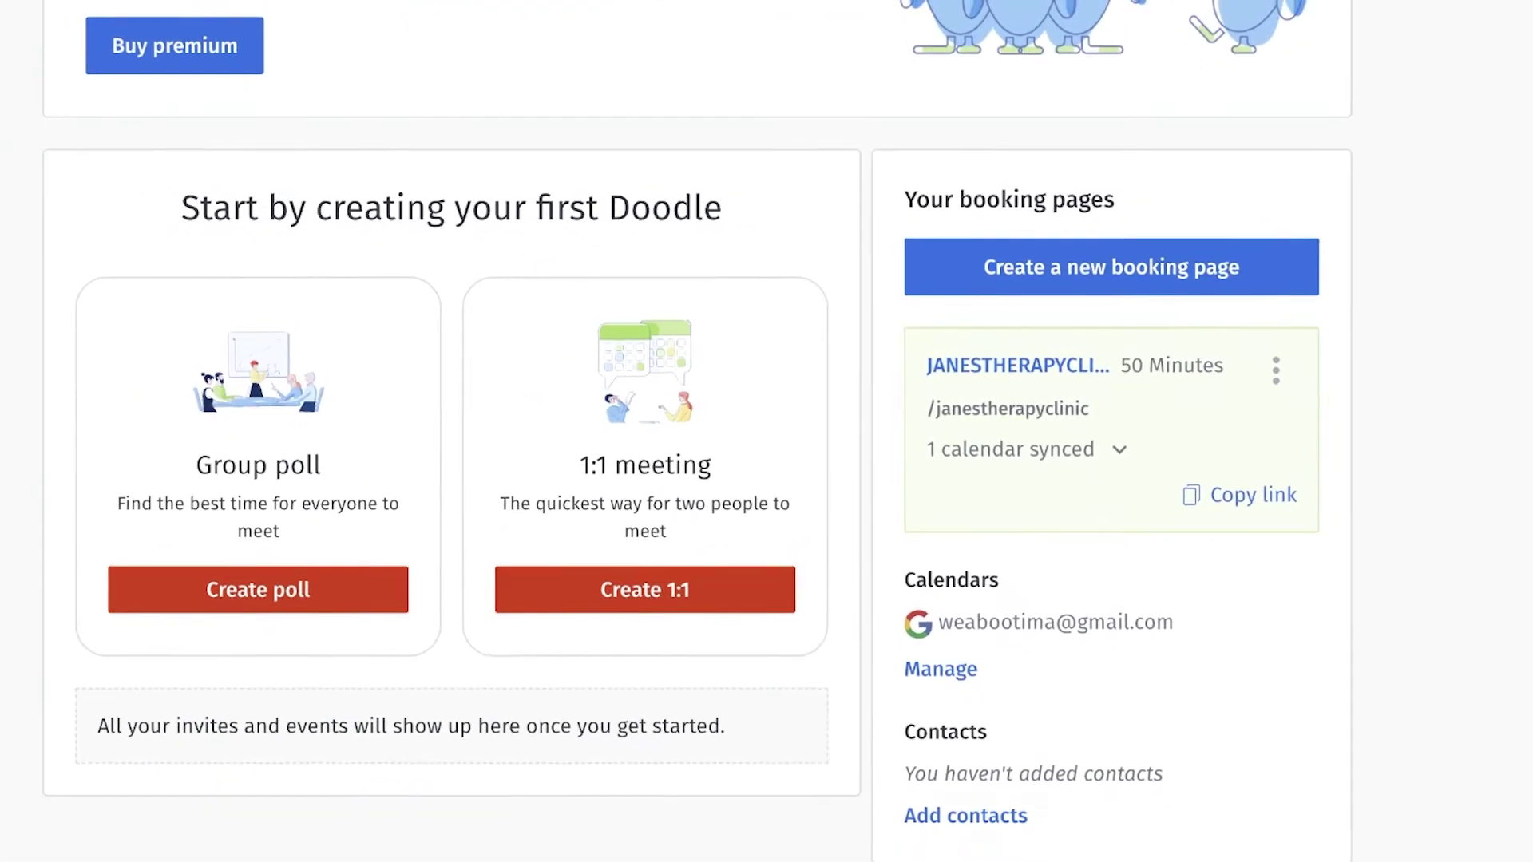
left_click(1016, 361)
right_click(948, 40)
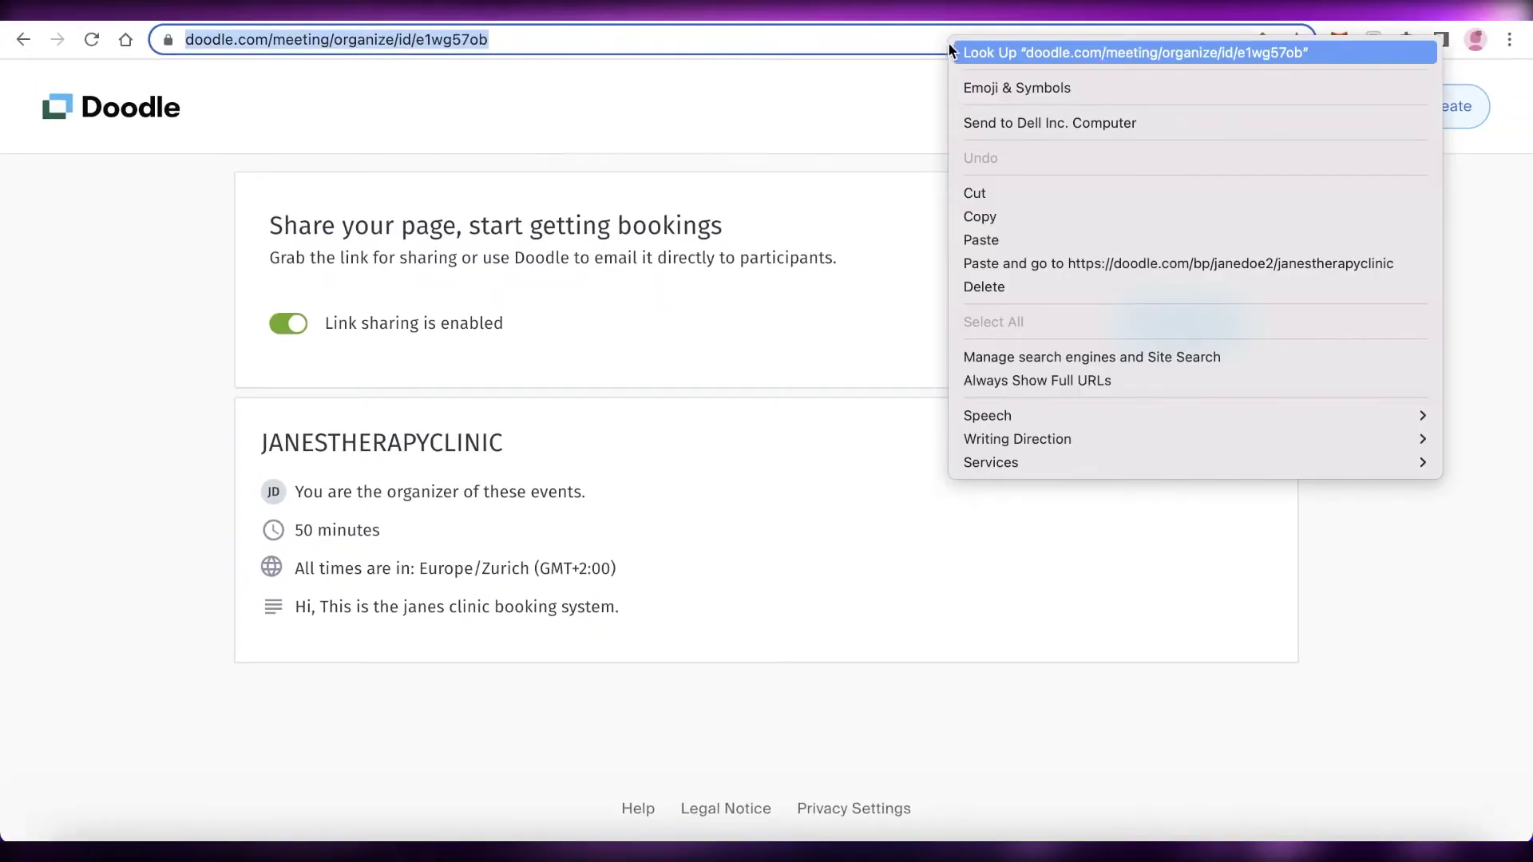
left_click(986, 264)
left_click(1509, 39)
left_click(1302, 132)
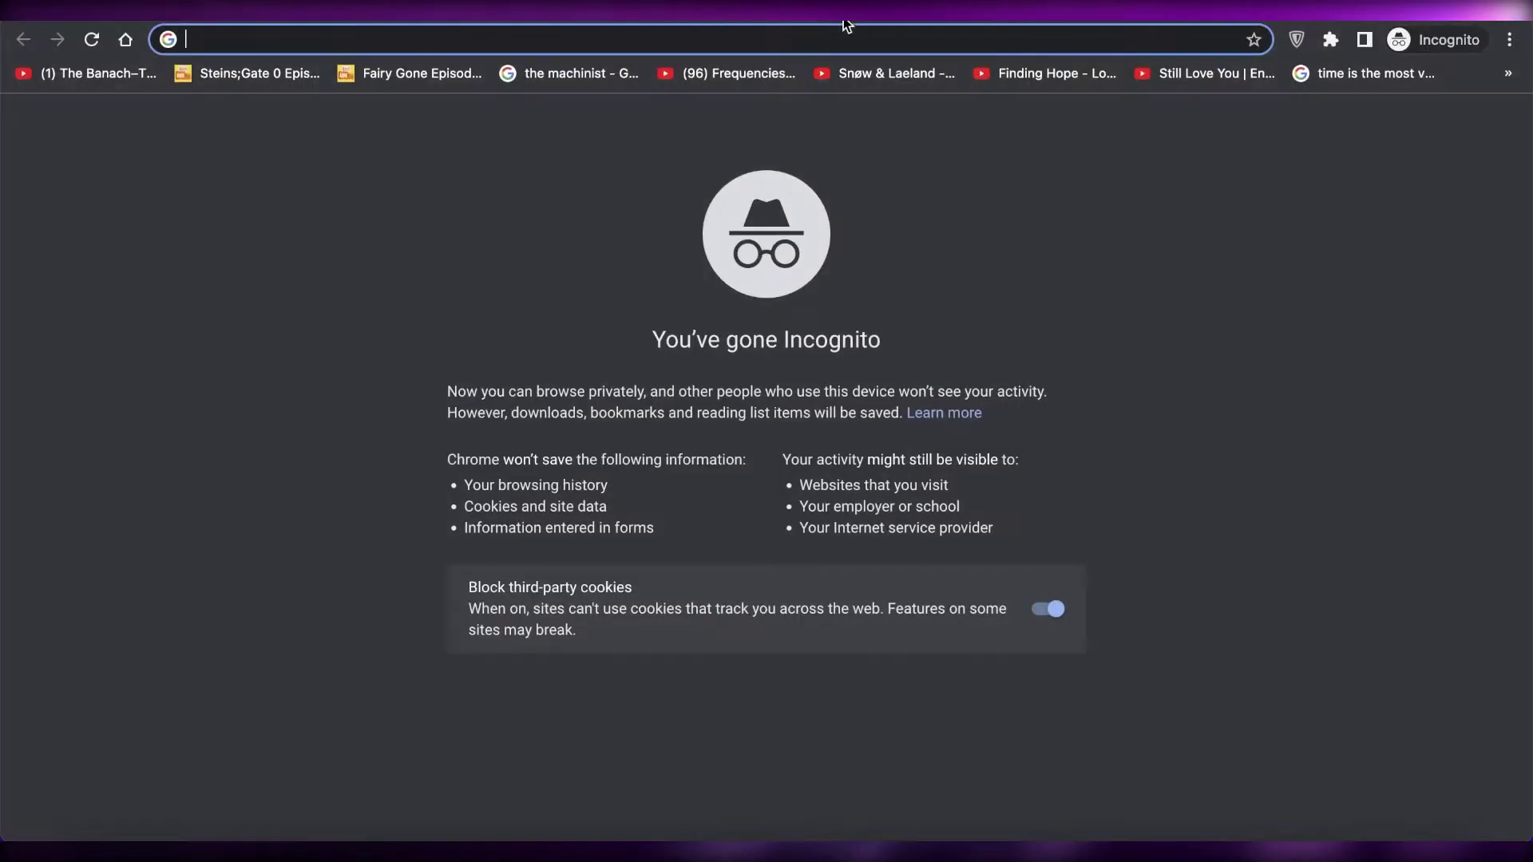
right_click(840, 35)
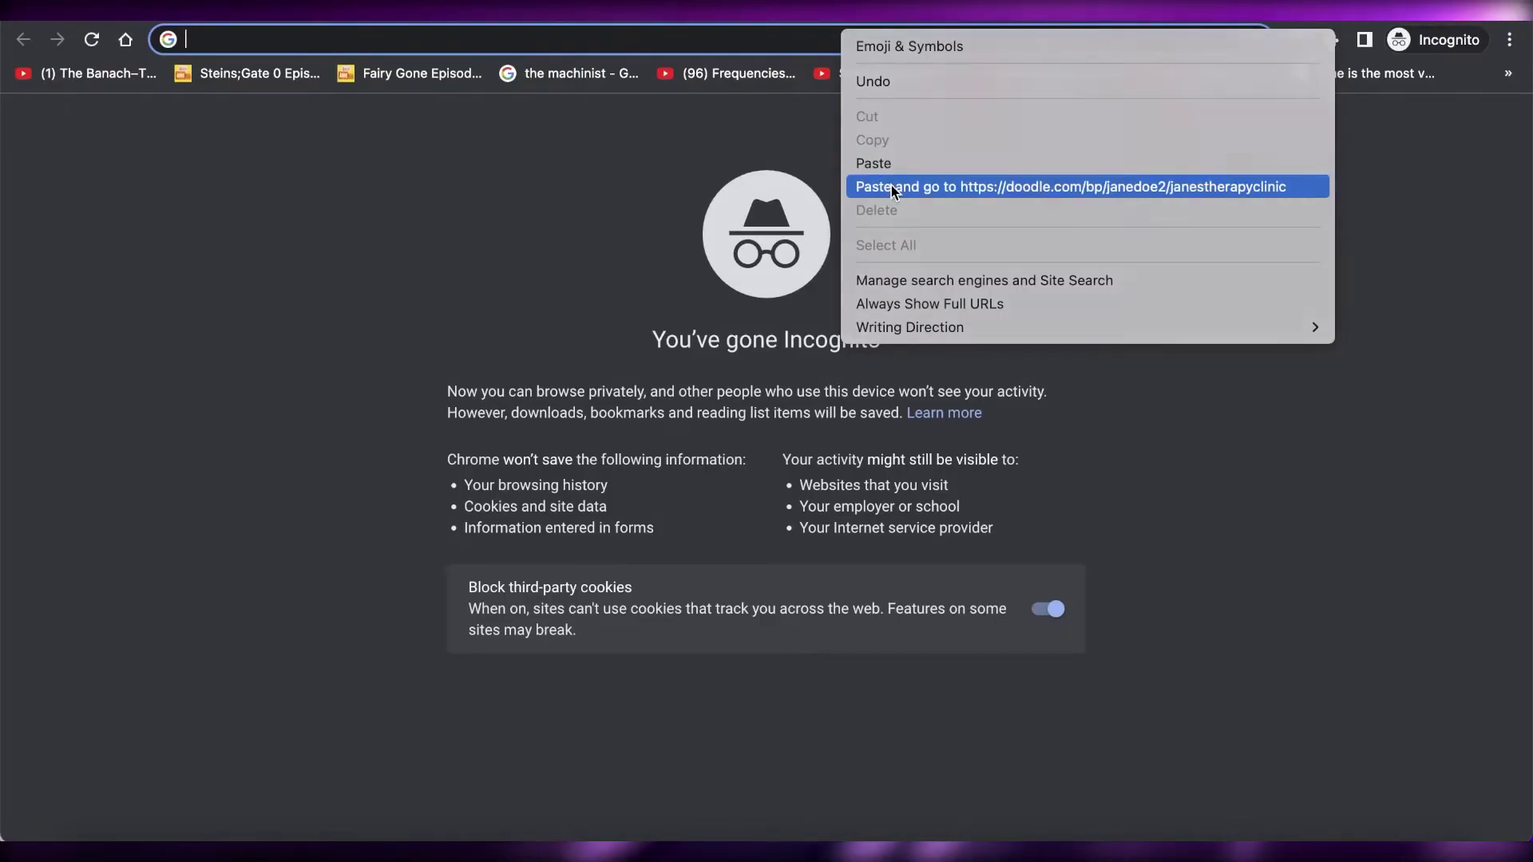
left_click(892, 186)
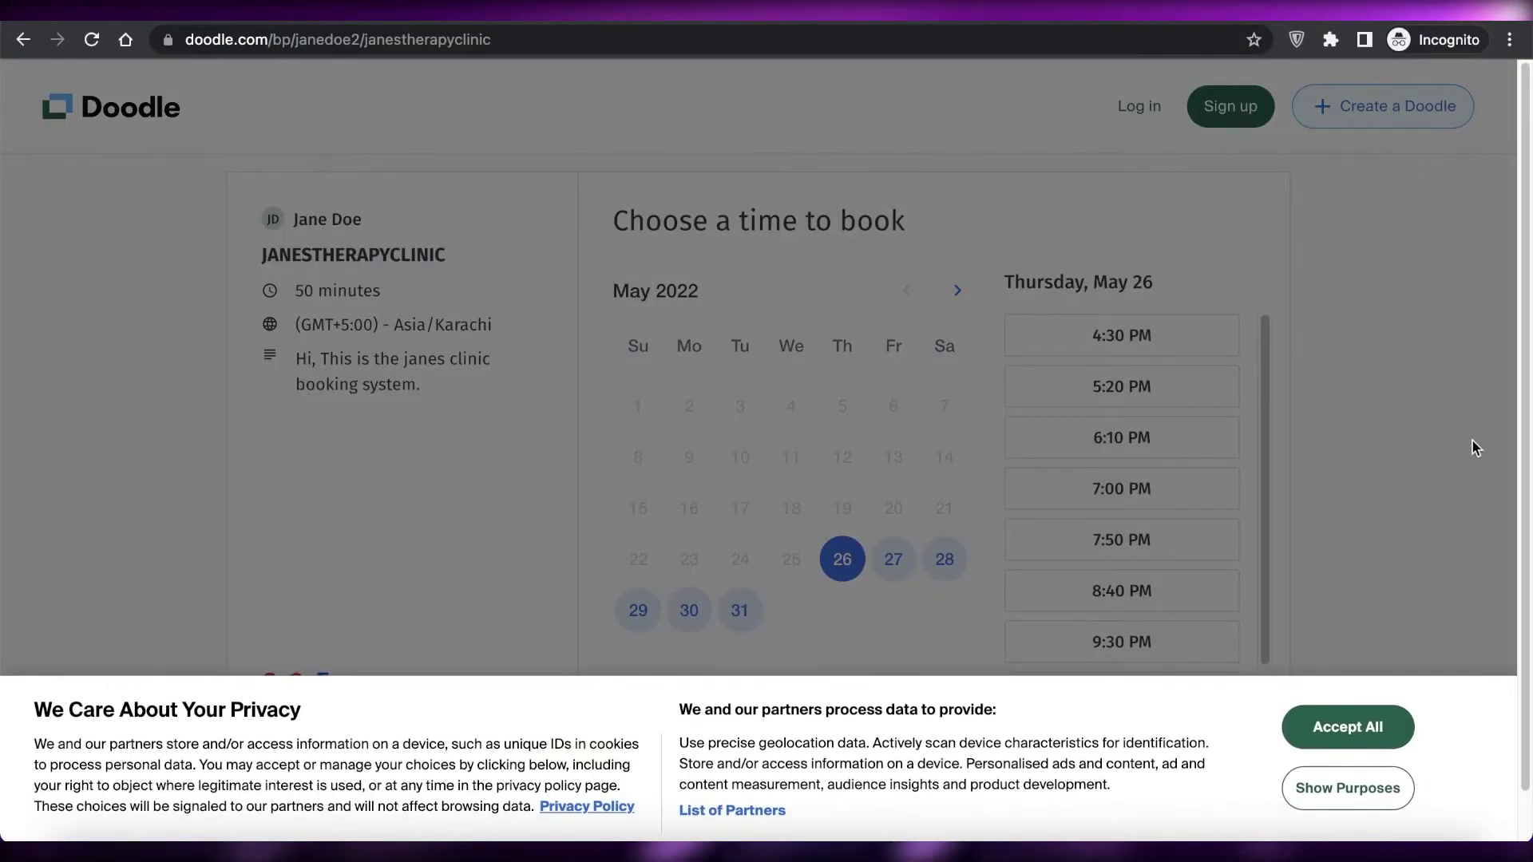
left_click(1410, 729)
left_click(973, 268)
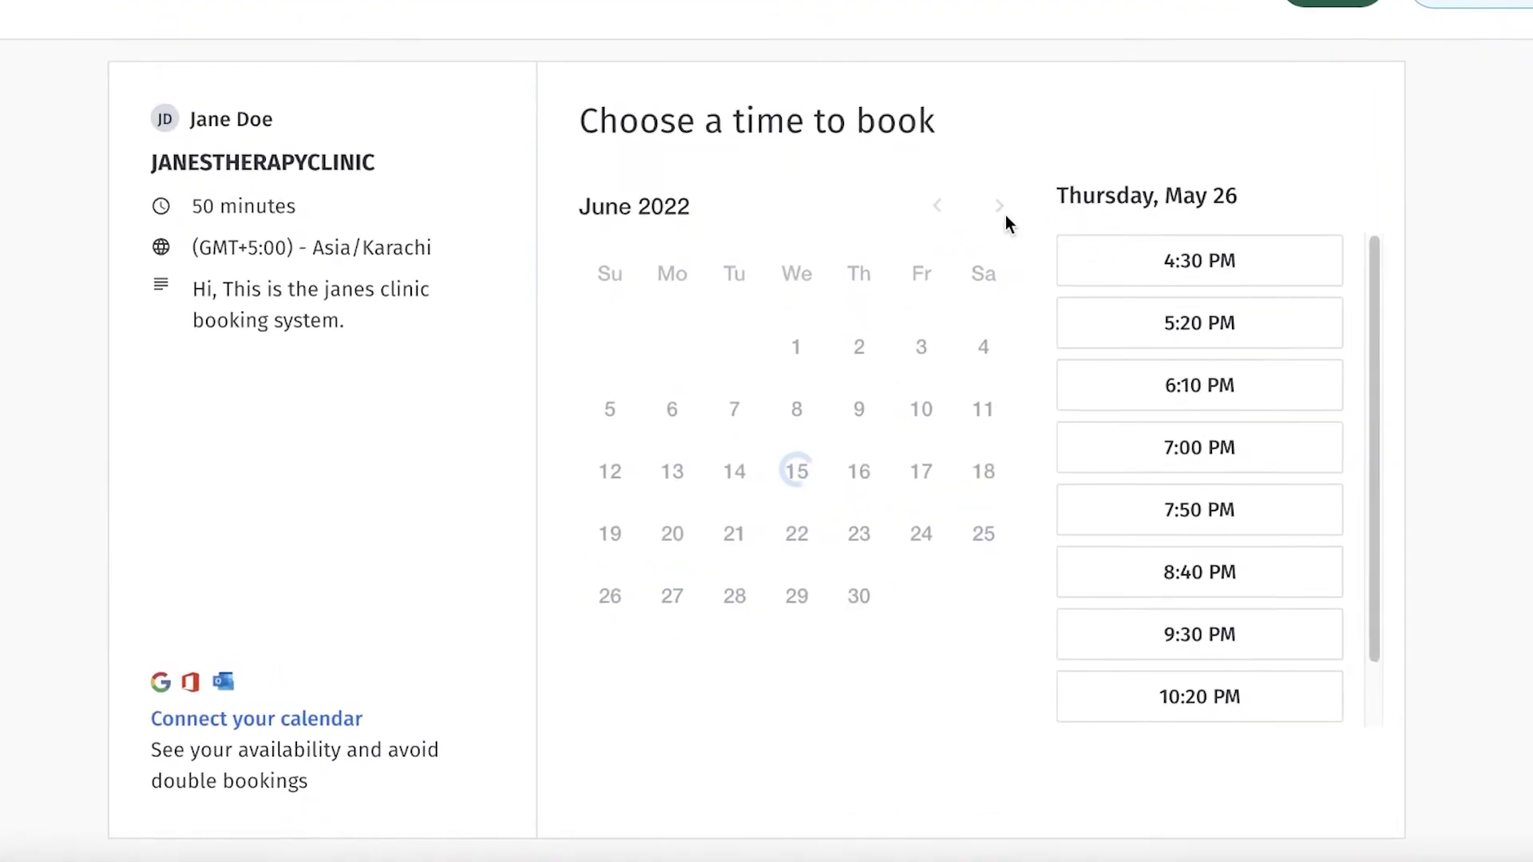
left_click(859, 431)
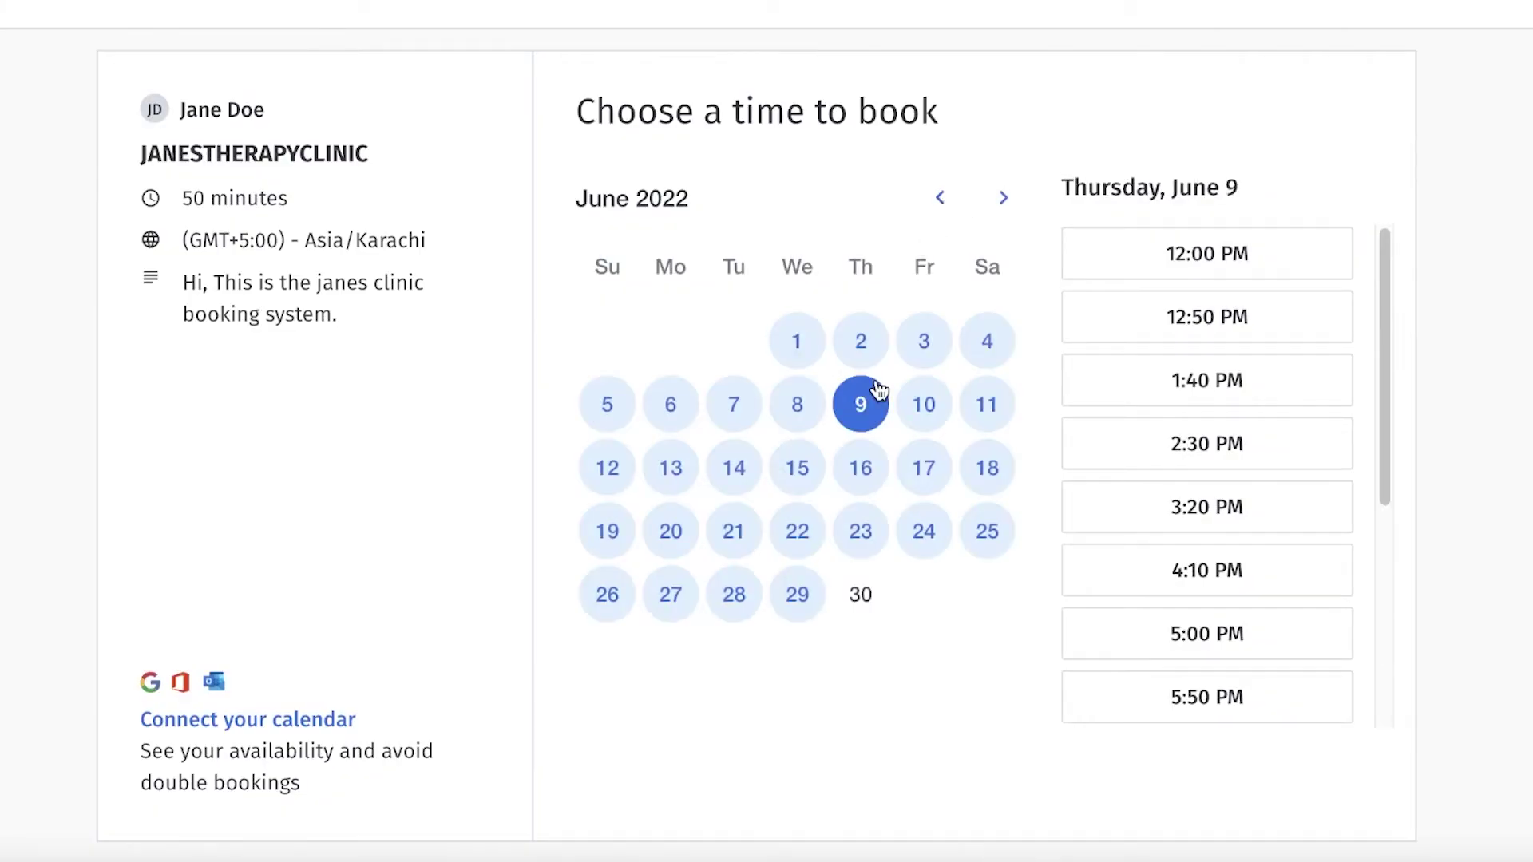
left_click(976, 419)
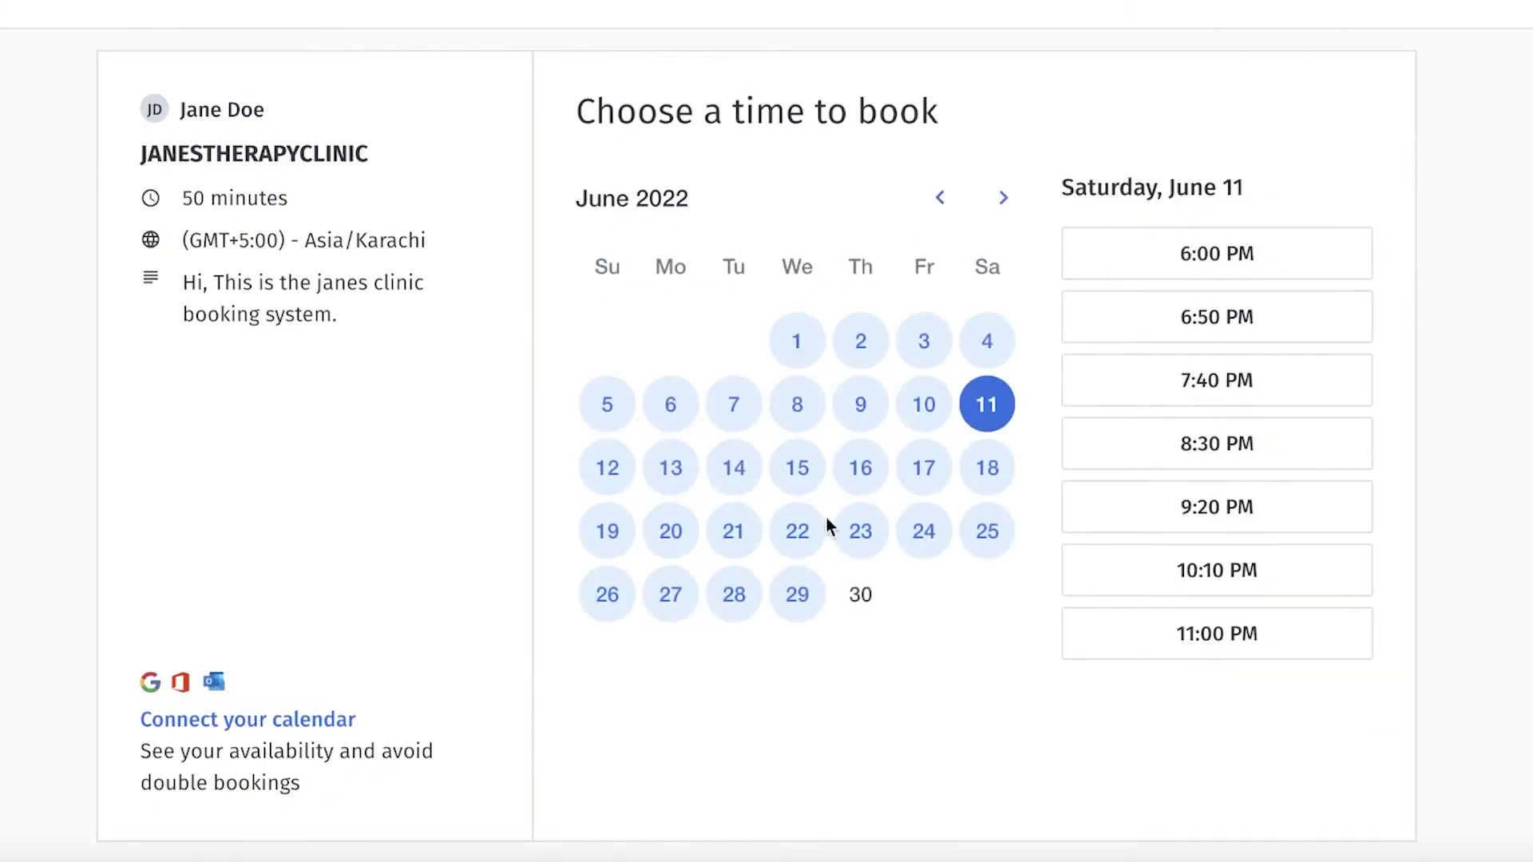
left_click(678, 517)
left_click(1207, 570)
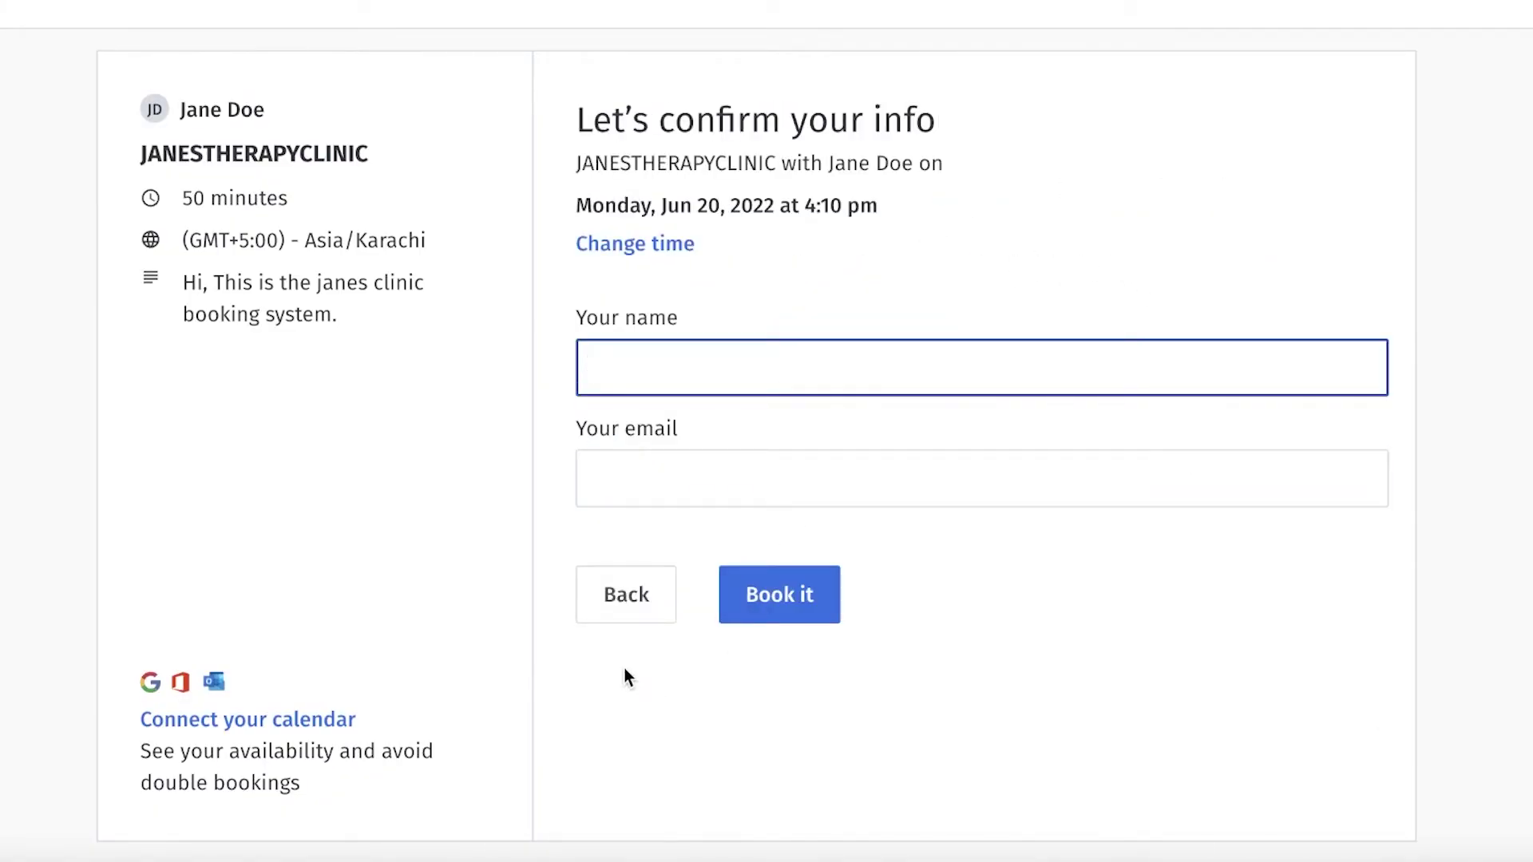
left_click(639, 592)
left_click(1278, 372)
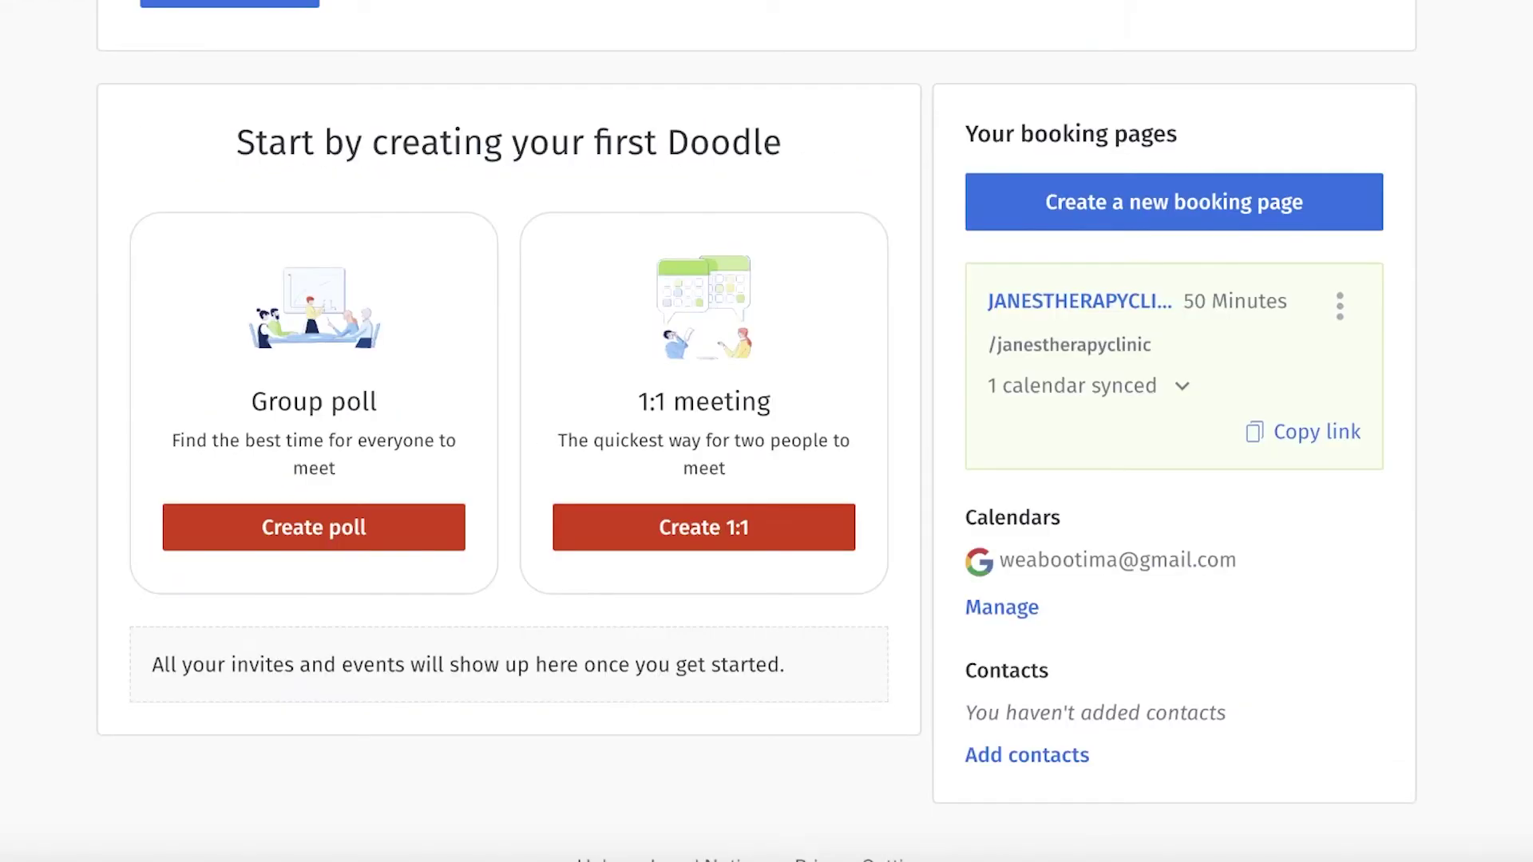
Step: Scroll the dashboard down to the Create poll and Create 1:1 cards
scroll(1078, 206, "down", 1)
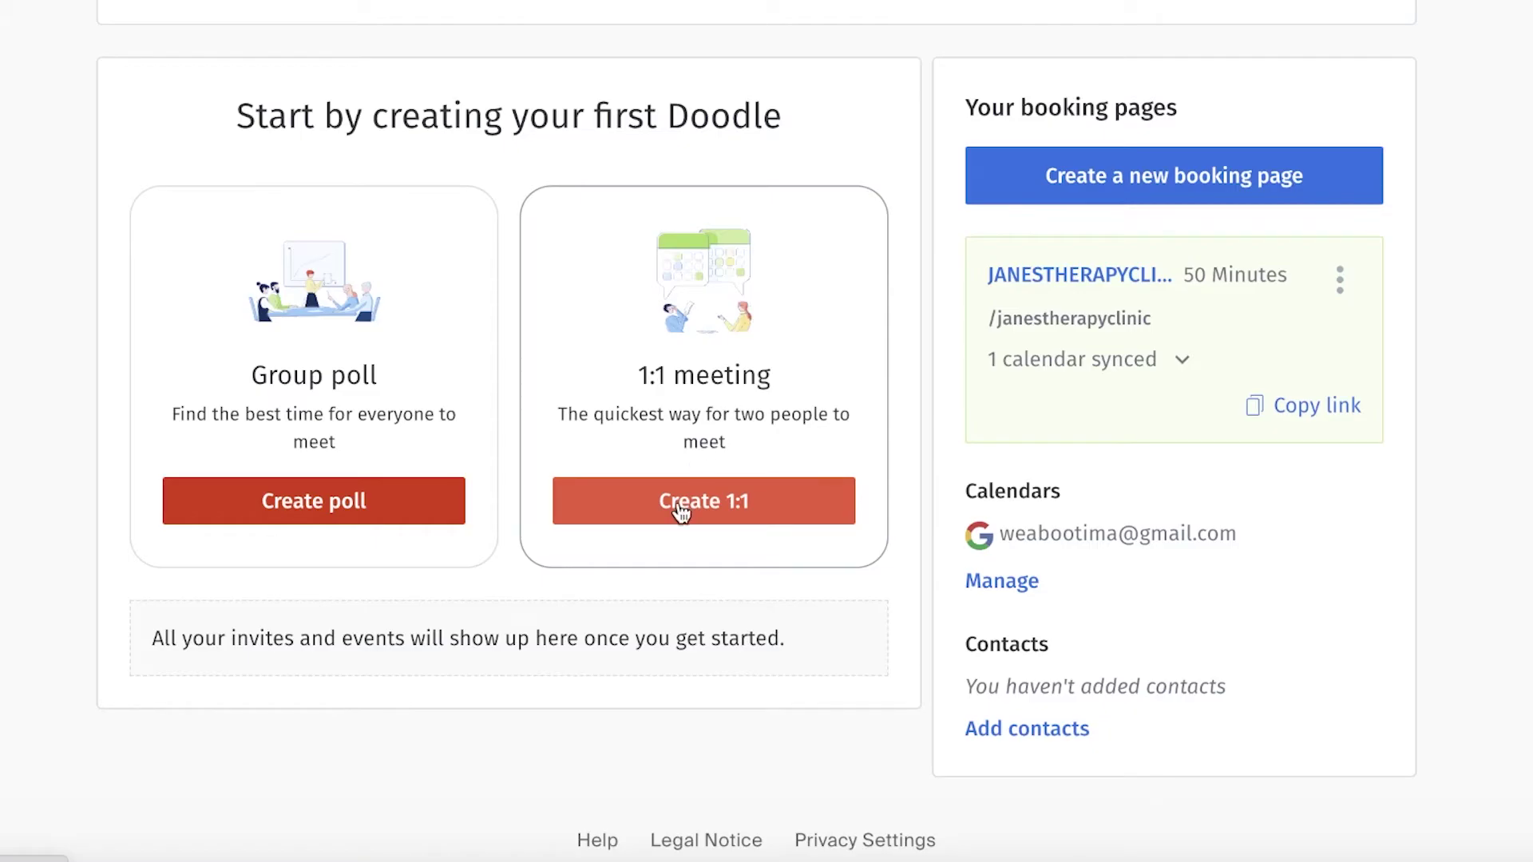
Step: Scroll back up the dashboard to the 1:1 meeting option
scroll(681, 511, "up", 5)
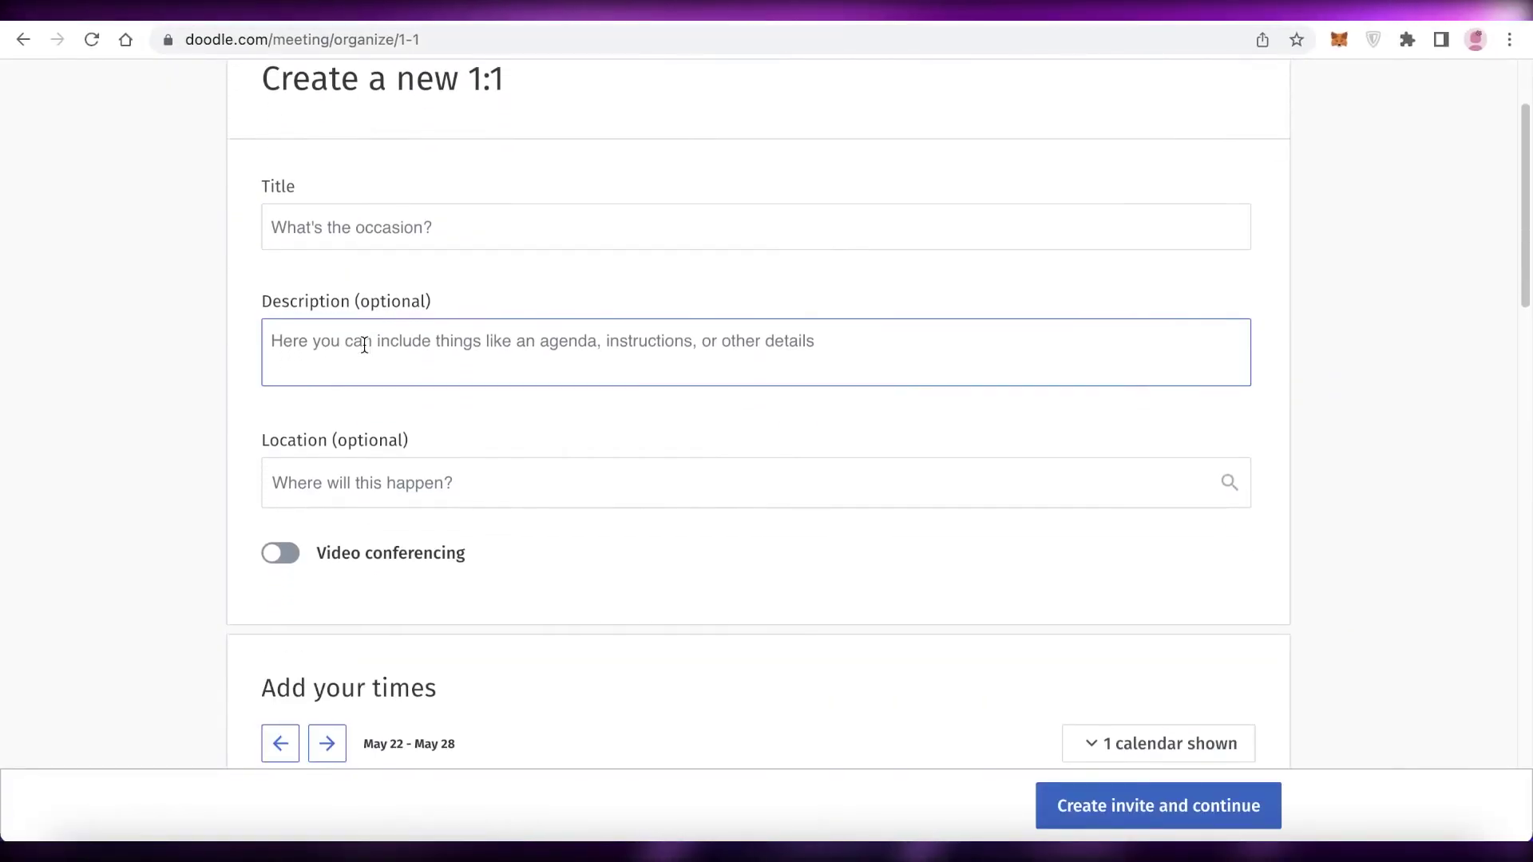
Step: Title the 1:1 invite 'History Taking' and check the connected calendars
left_click(415, 223)
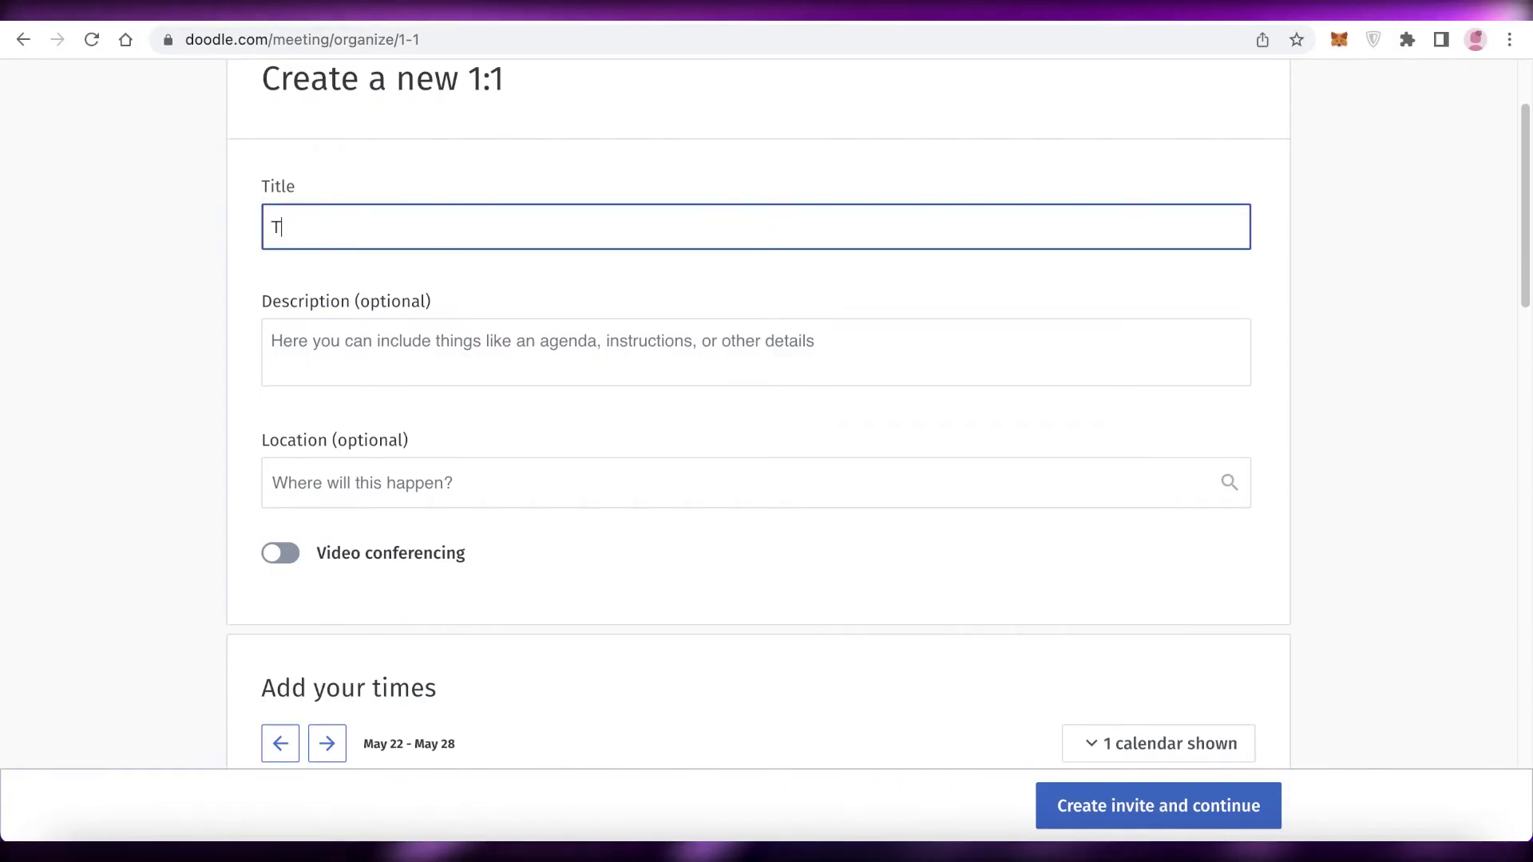
type("History ")
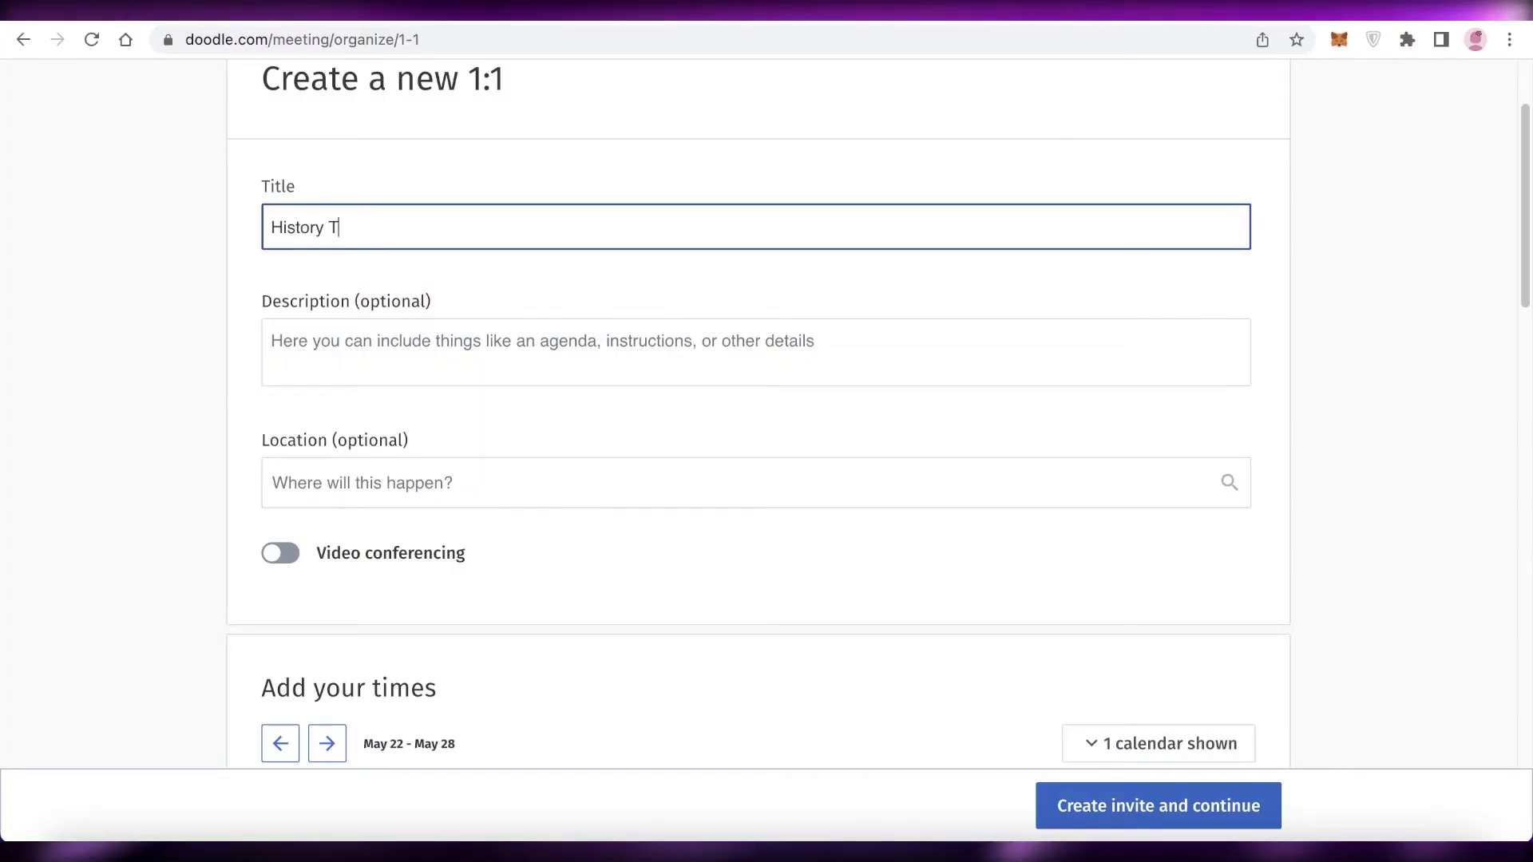
type("Taking")
scroll(309, 325, "down", 9)
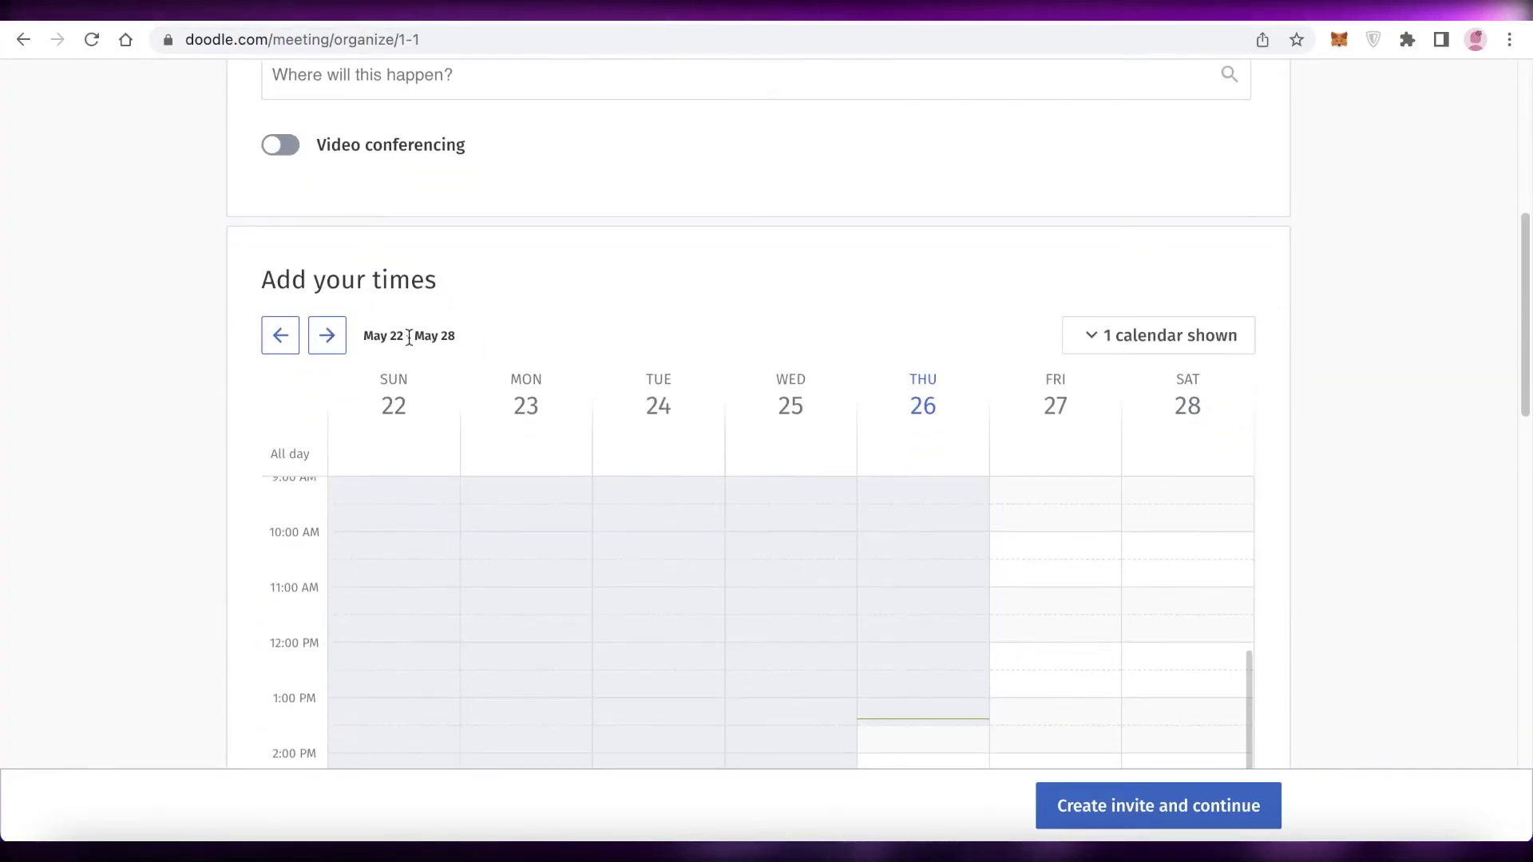
scroll(773, 354, "down", 15)
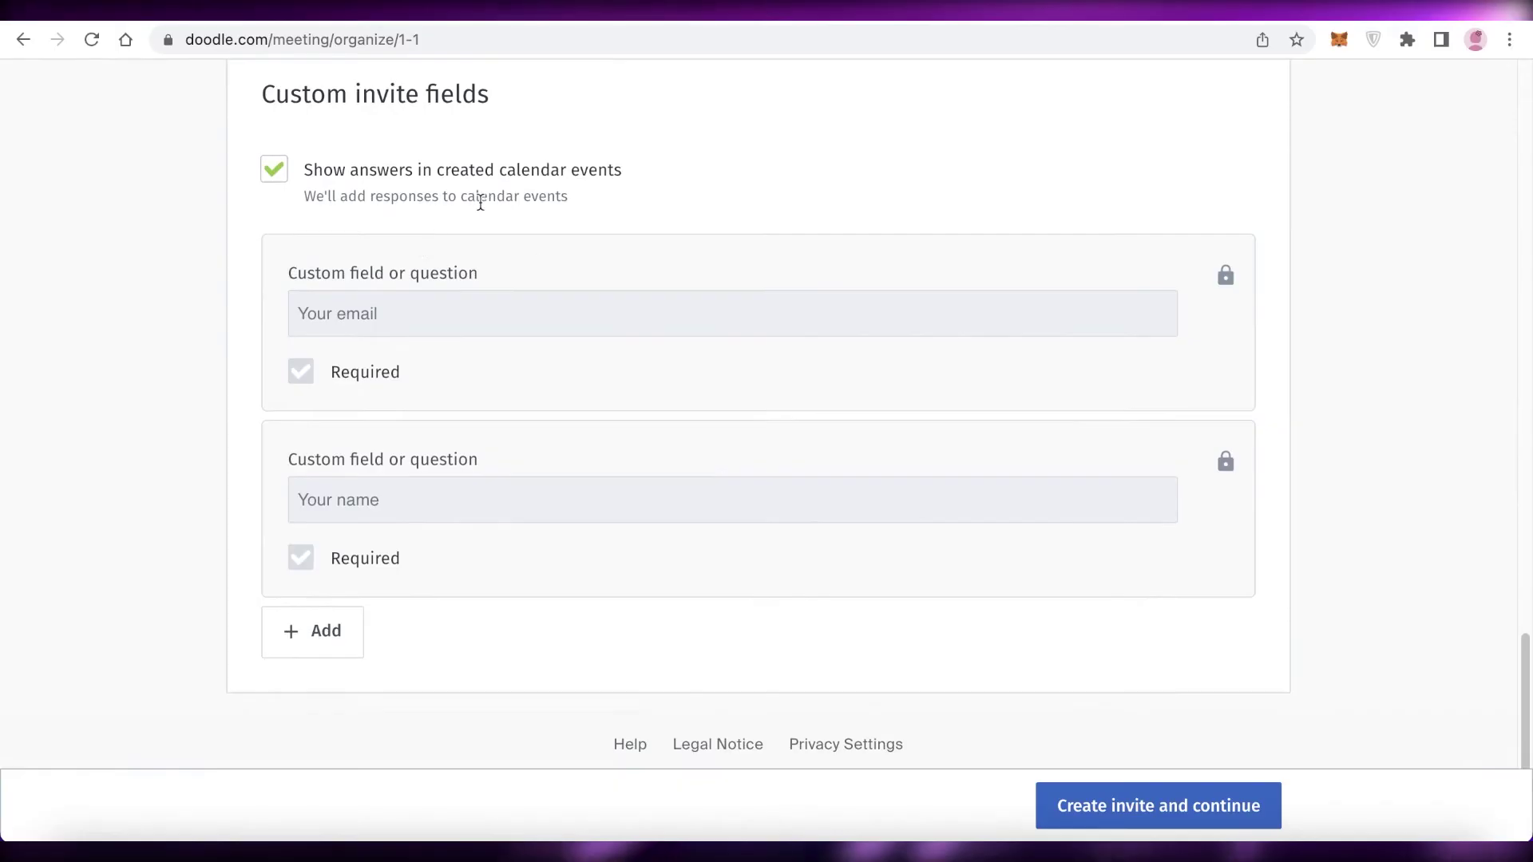
left_click(1118, 806)
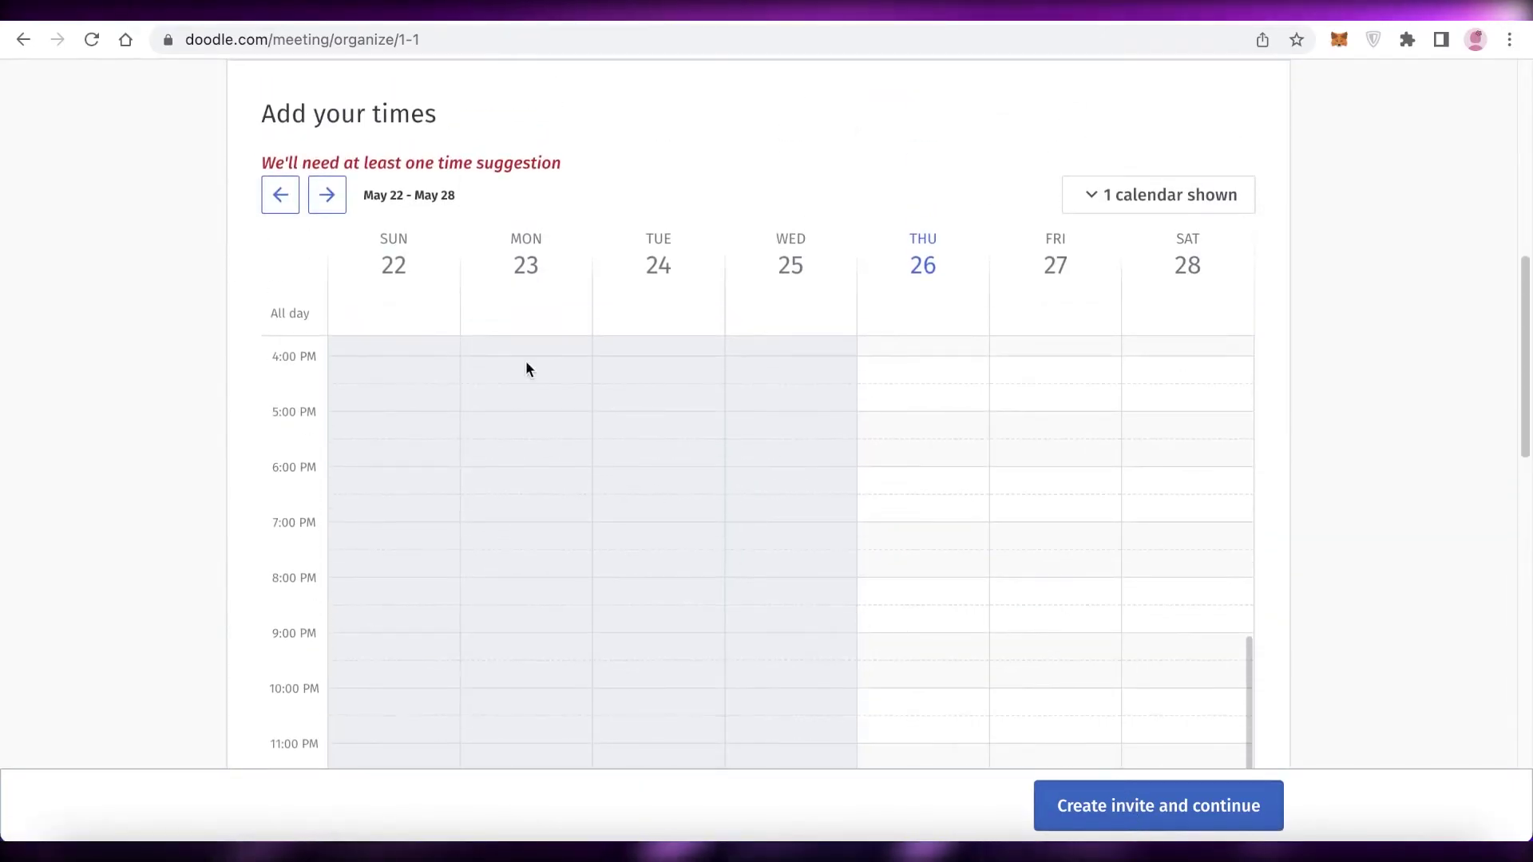
scroll(879, 383, "down", 6)
scroll(1209, 333, "up", 3)
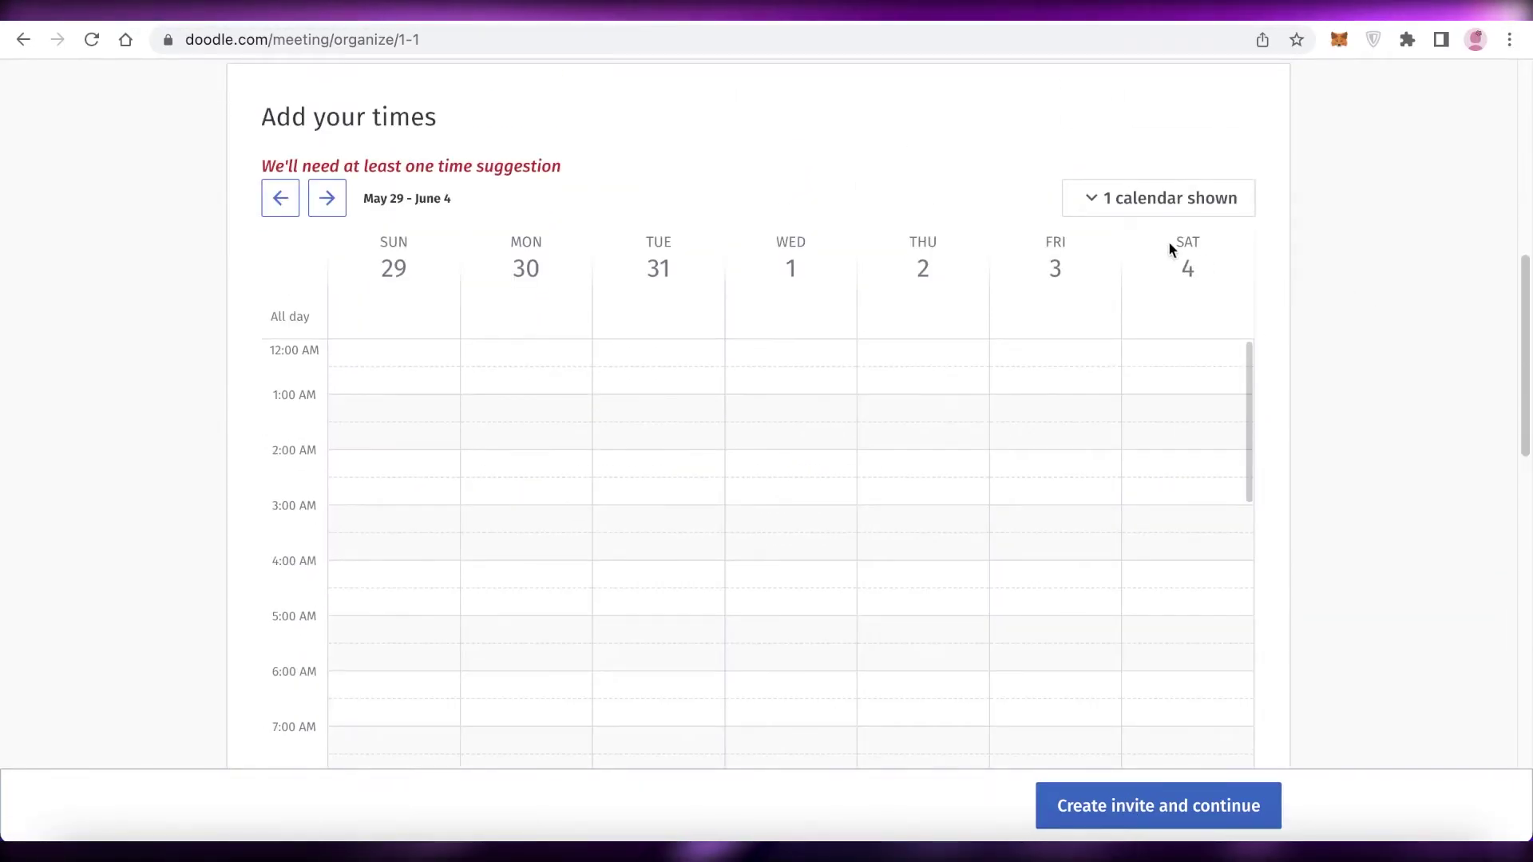
left_click(1096, 194)
scroll(674, 527, "down", 6)
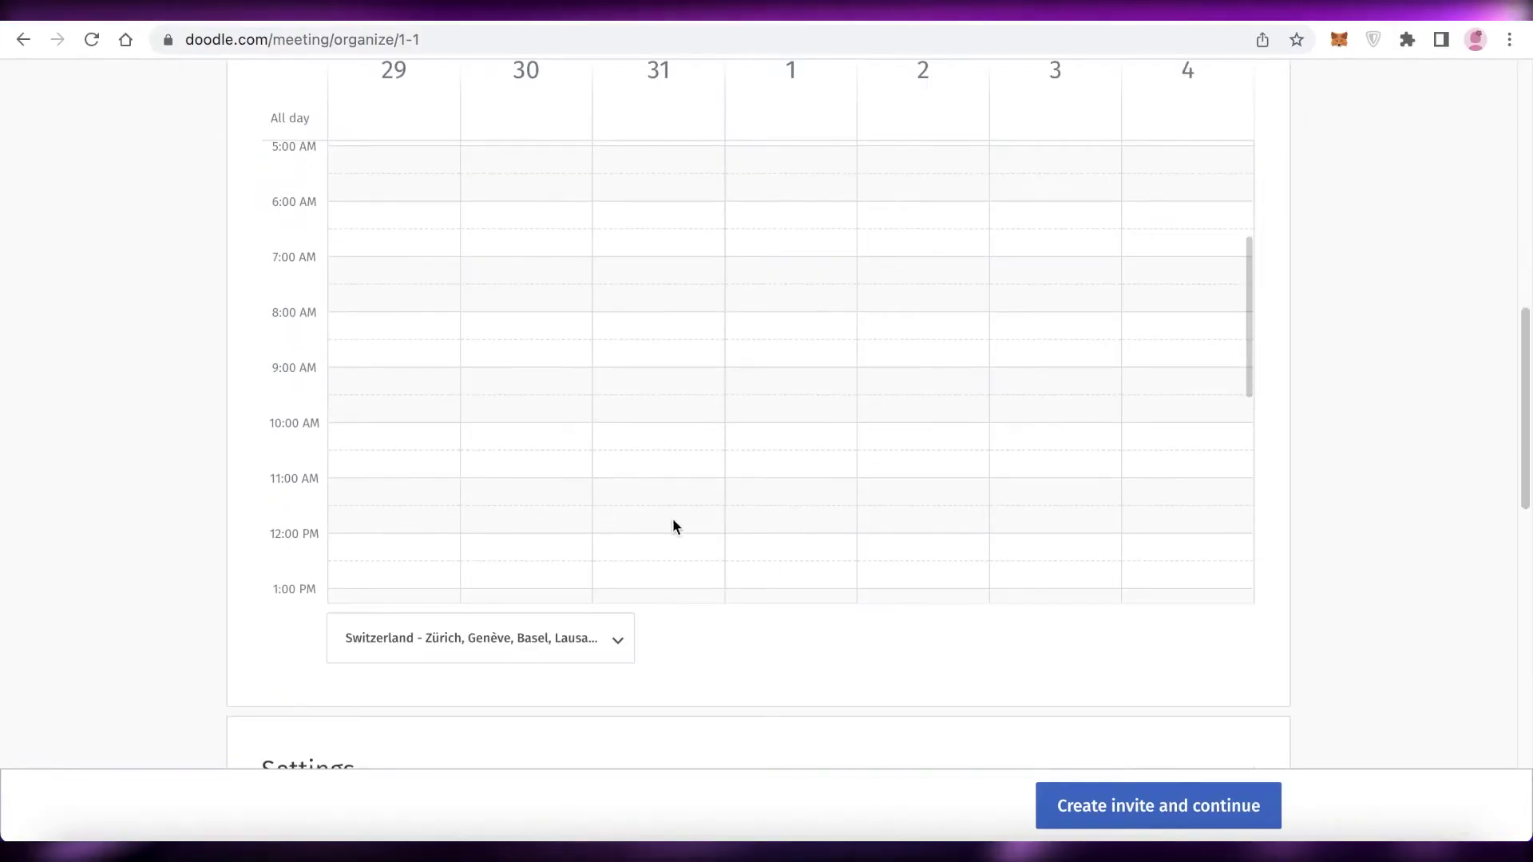
Step: Add one-hour time options on May 29, 30 and 31 and create the invite
left_click(479, 638)
left_click(831, 424)
left_click(639, 412)
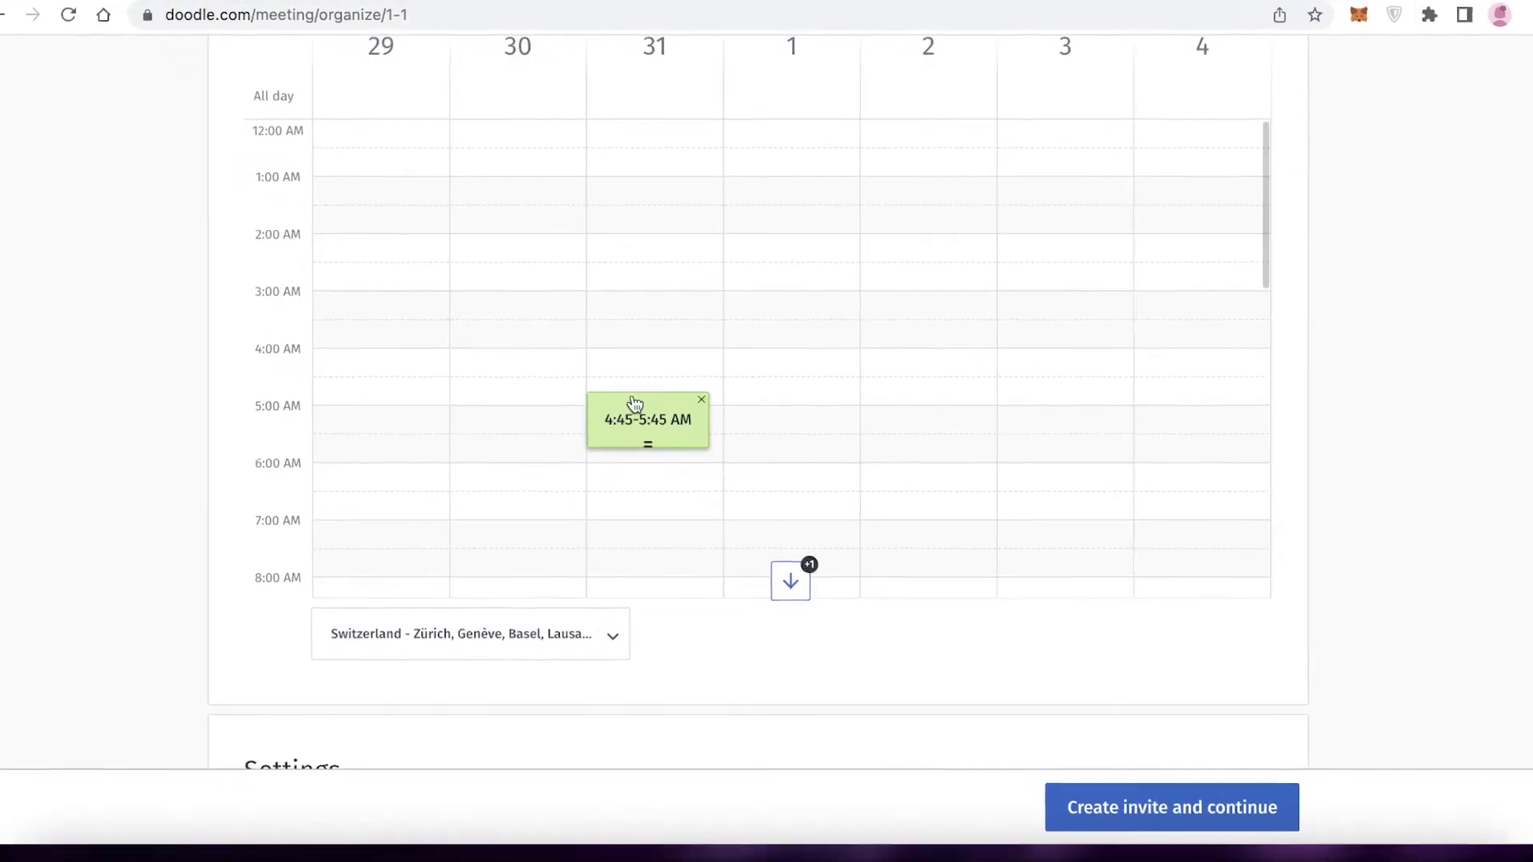
left_click(382, 316)
left_click(551, 228)
left_click(1126, 810)
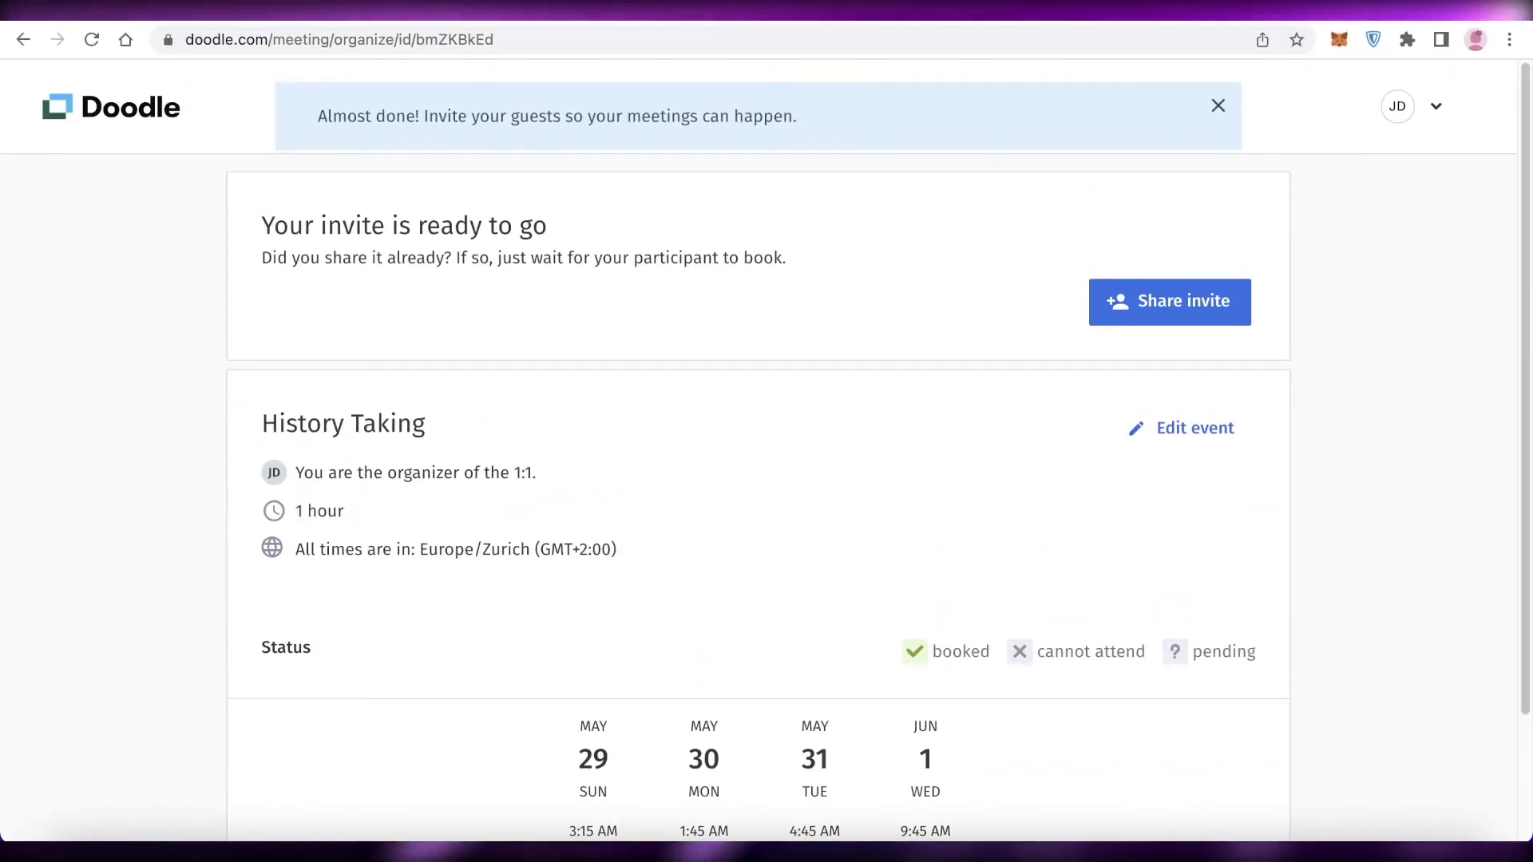
Step: Permanently delete the History Taking invite from the dashboard, then start a new group poll
left_click(1218, 106)
left_click(54, 109)
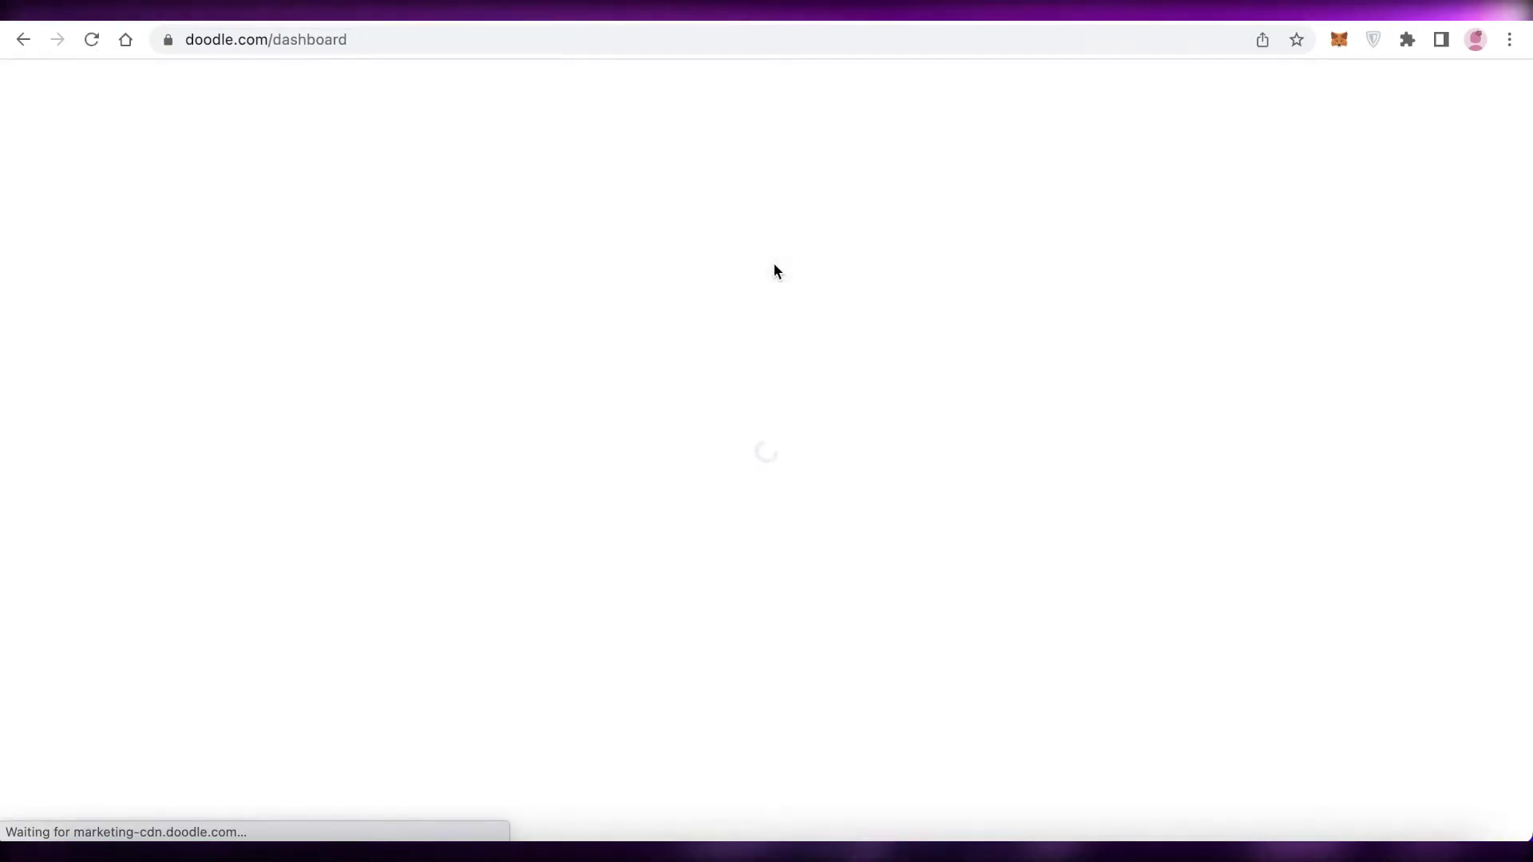
scroll(701, 563, "down", 5)
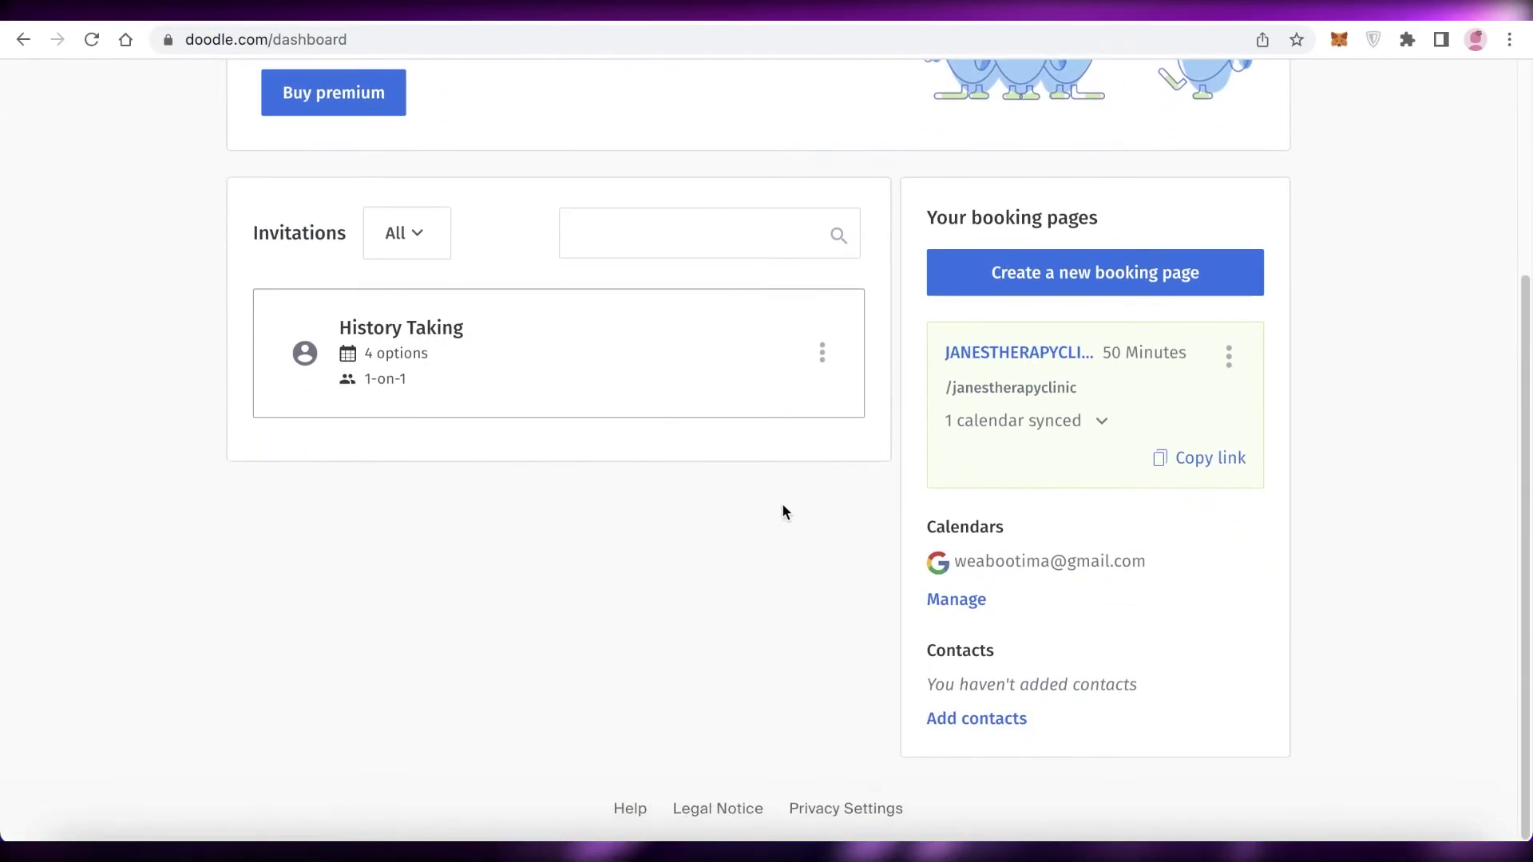
left_click(822, 352)
left_click(690, 484)
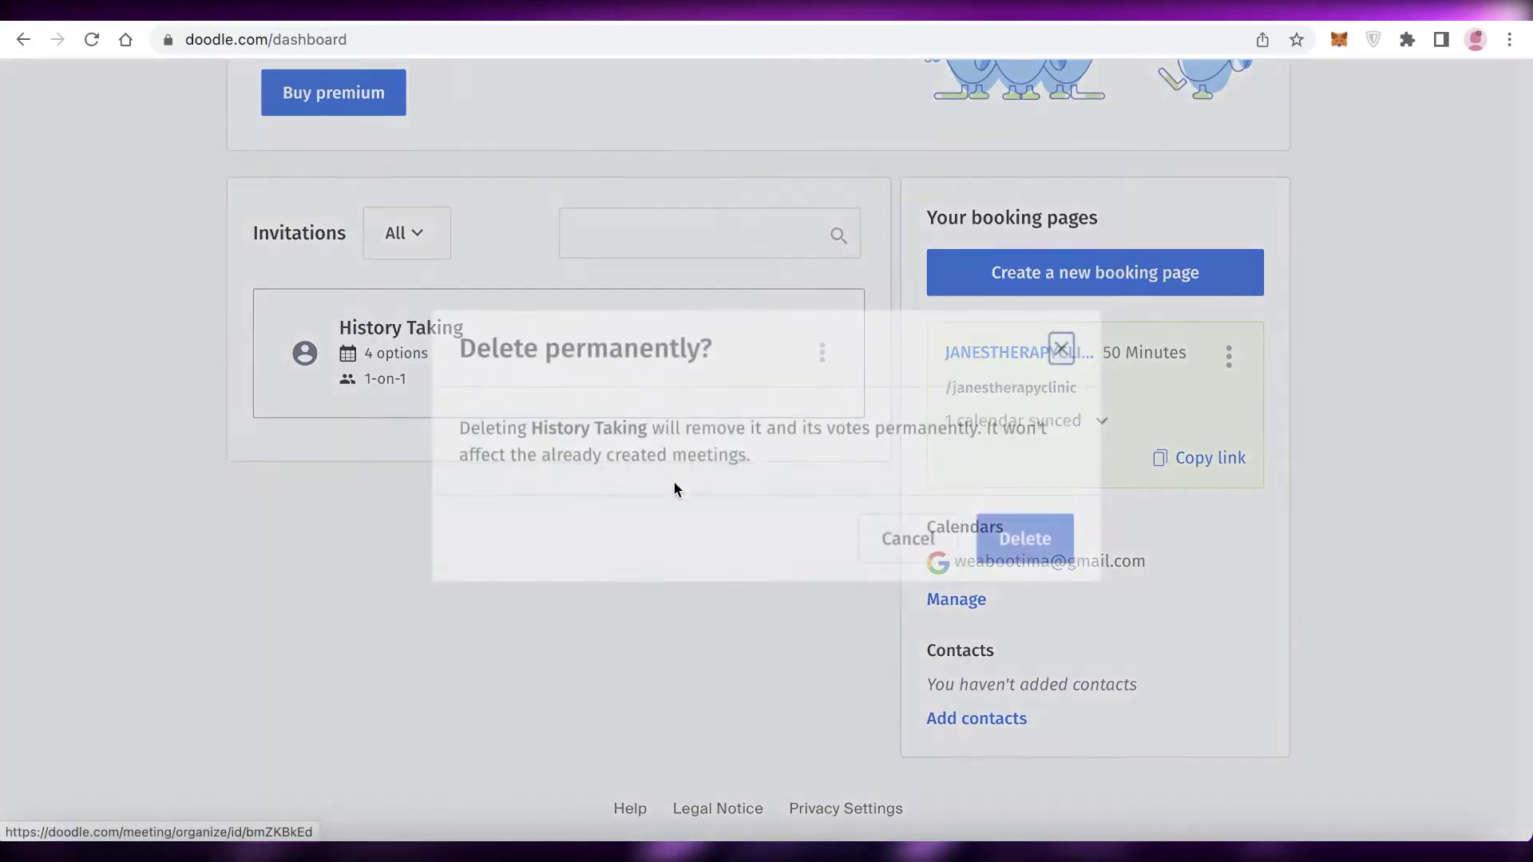
left_click(1048, 543)
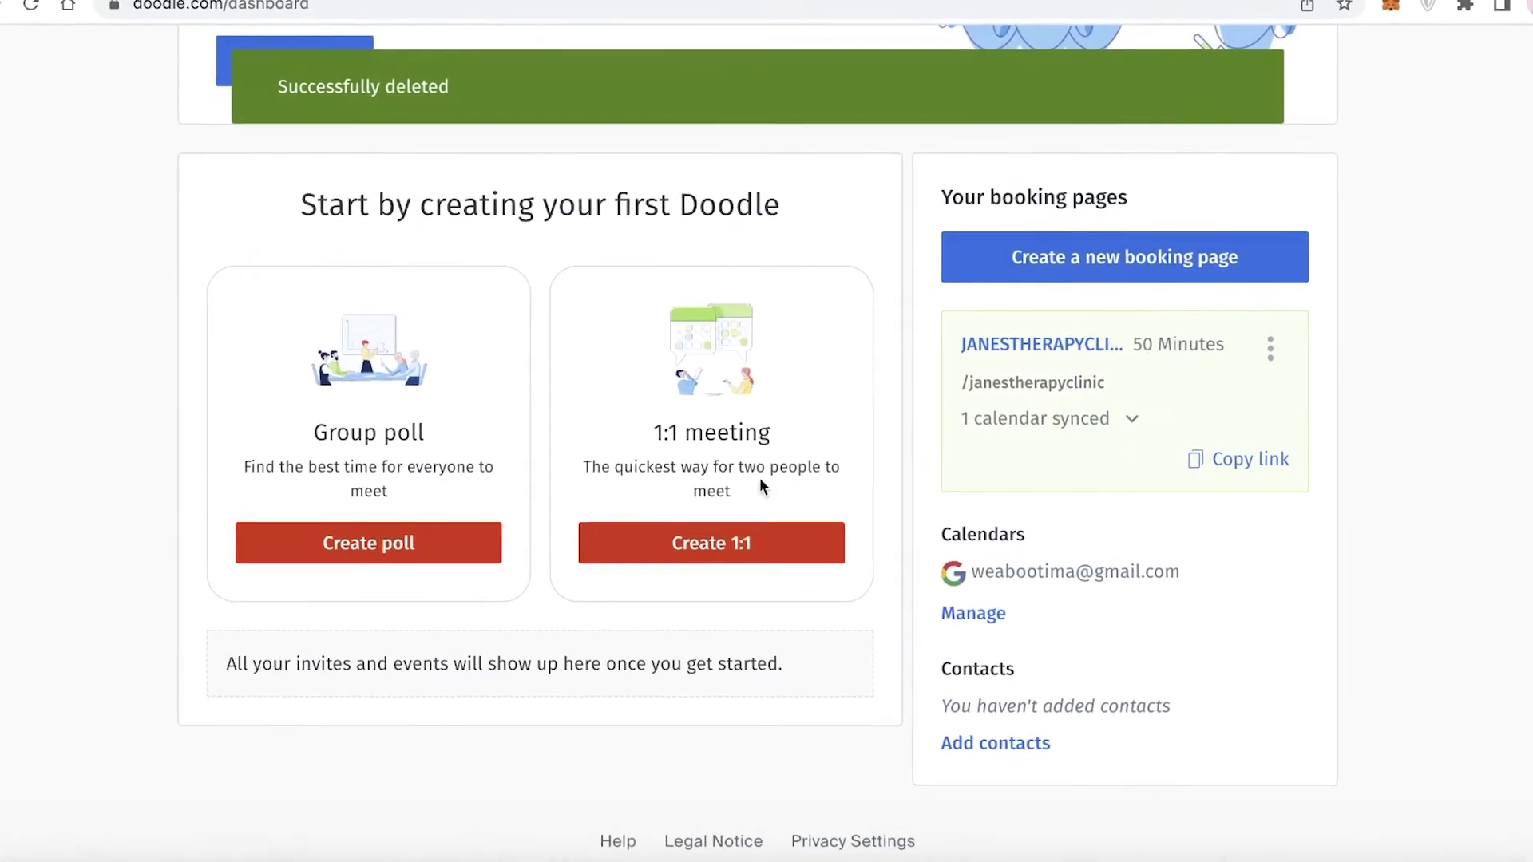
left_click(234, 556)
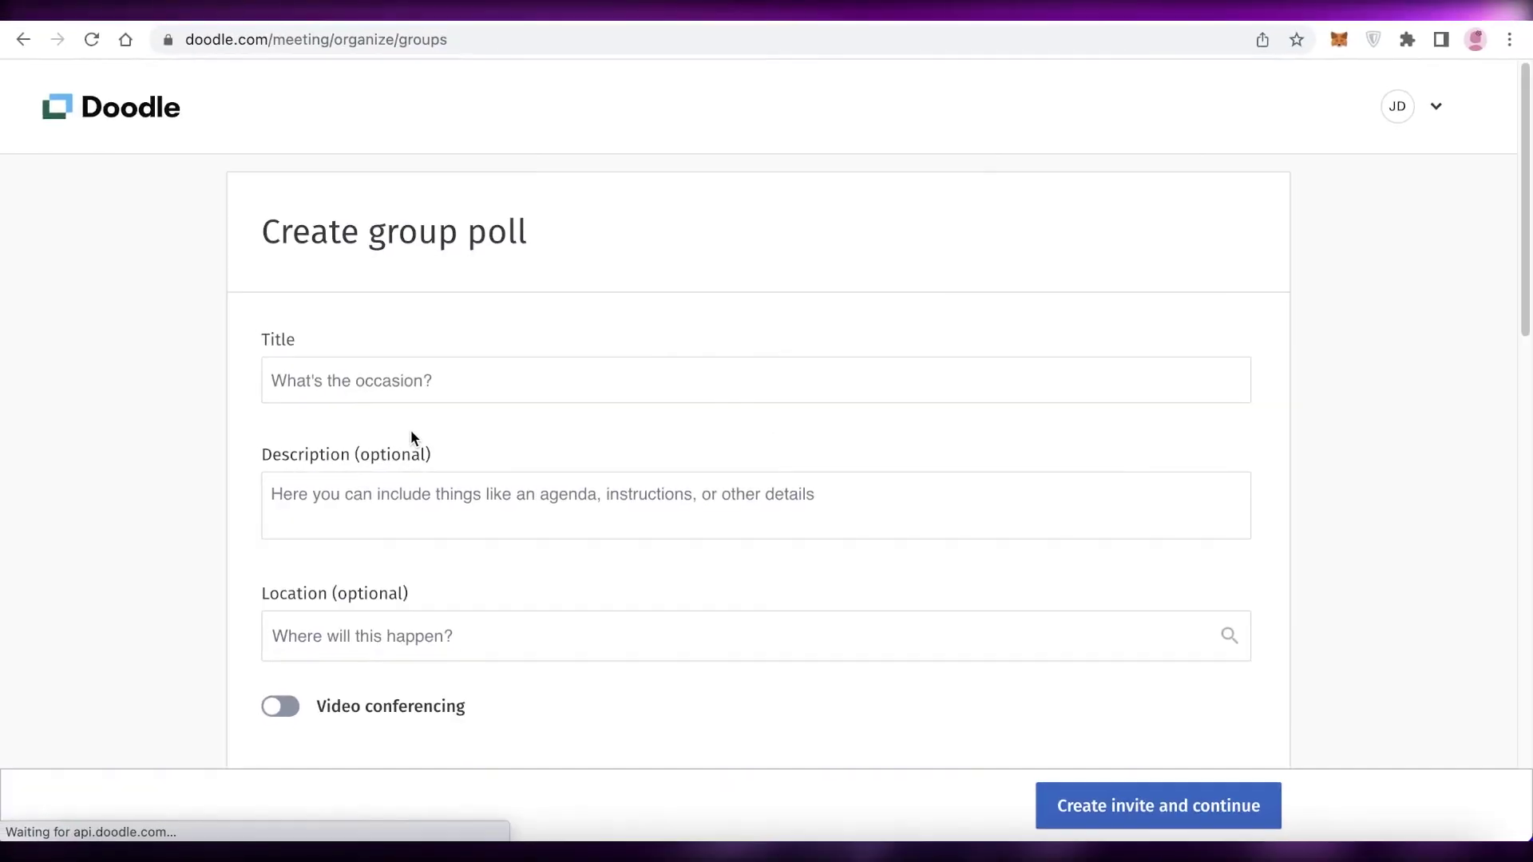
Step: Scroll through the group poll form down to Settings, then return to the dashboard
scroll(452, 424, "down", 10)
scroll(494, 380, "down", 6)
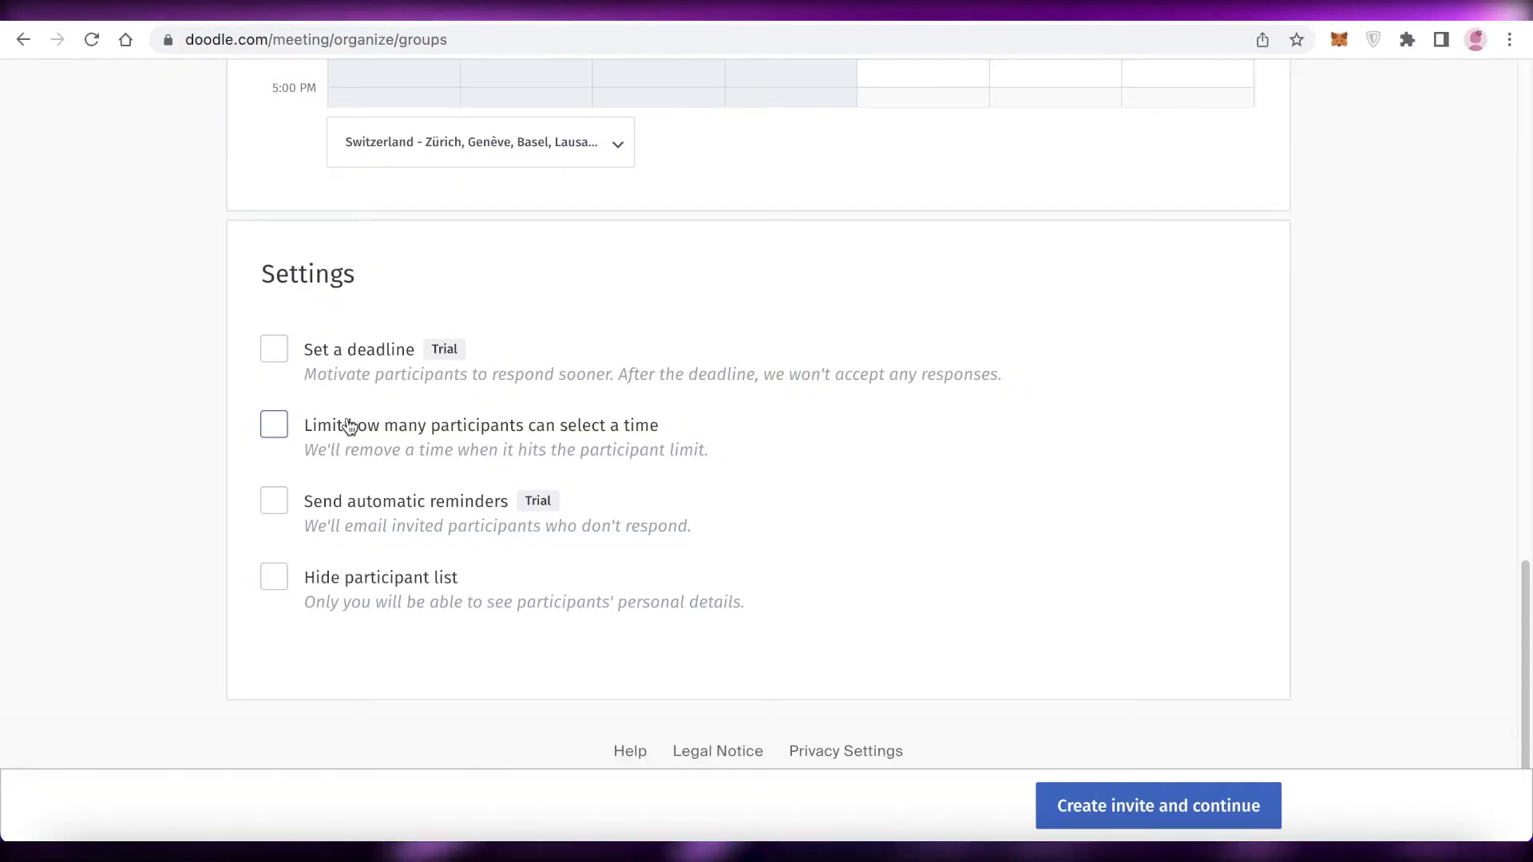
scroll(351, 448, "up", 1)
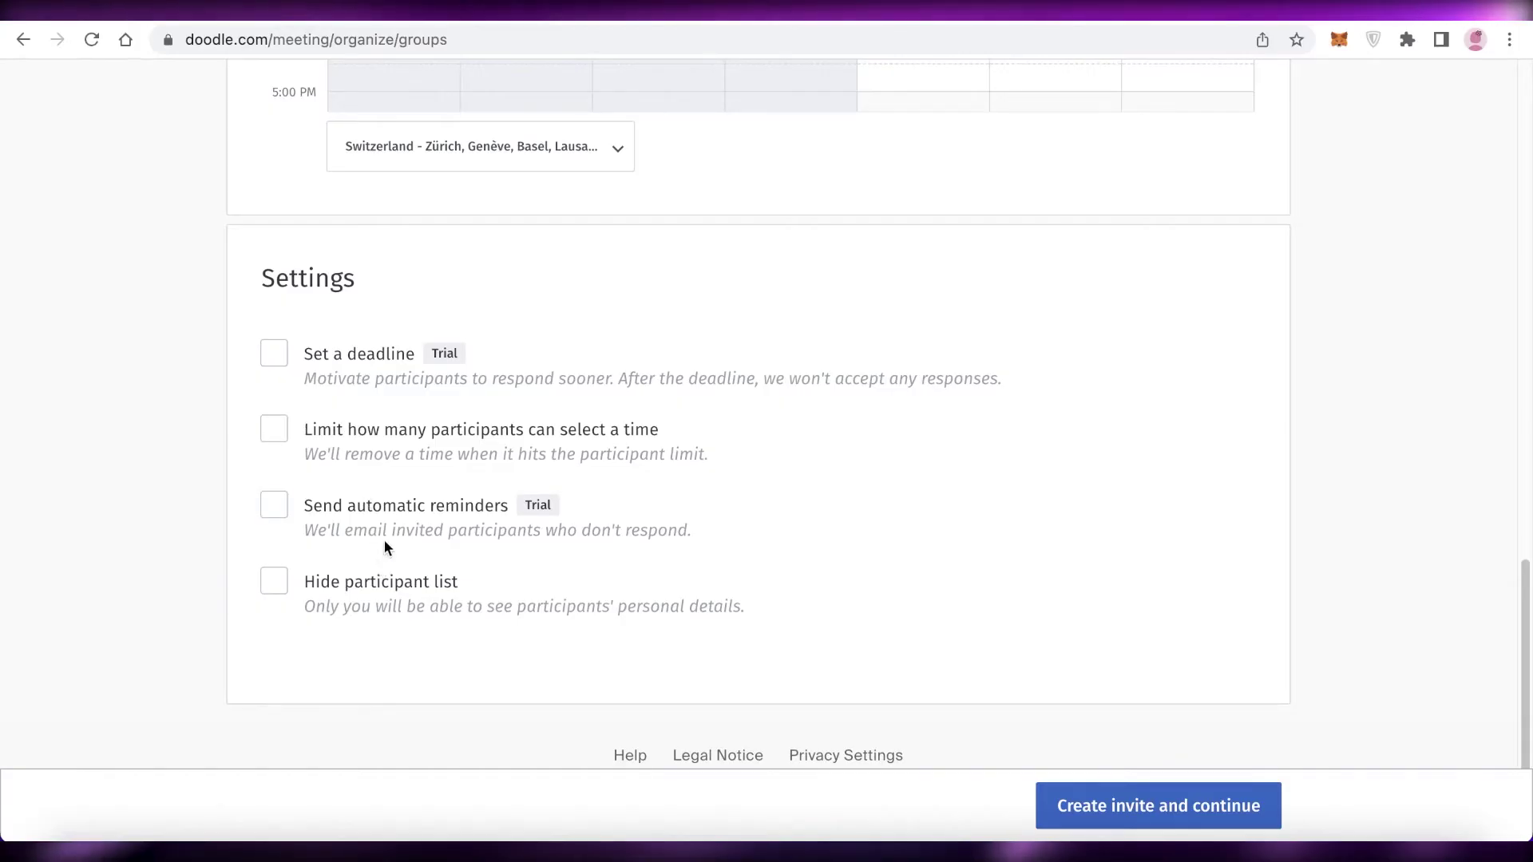
scroll(142, 225, "up", 7)
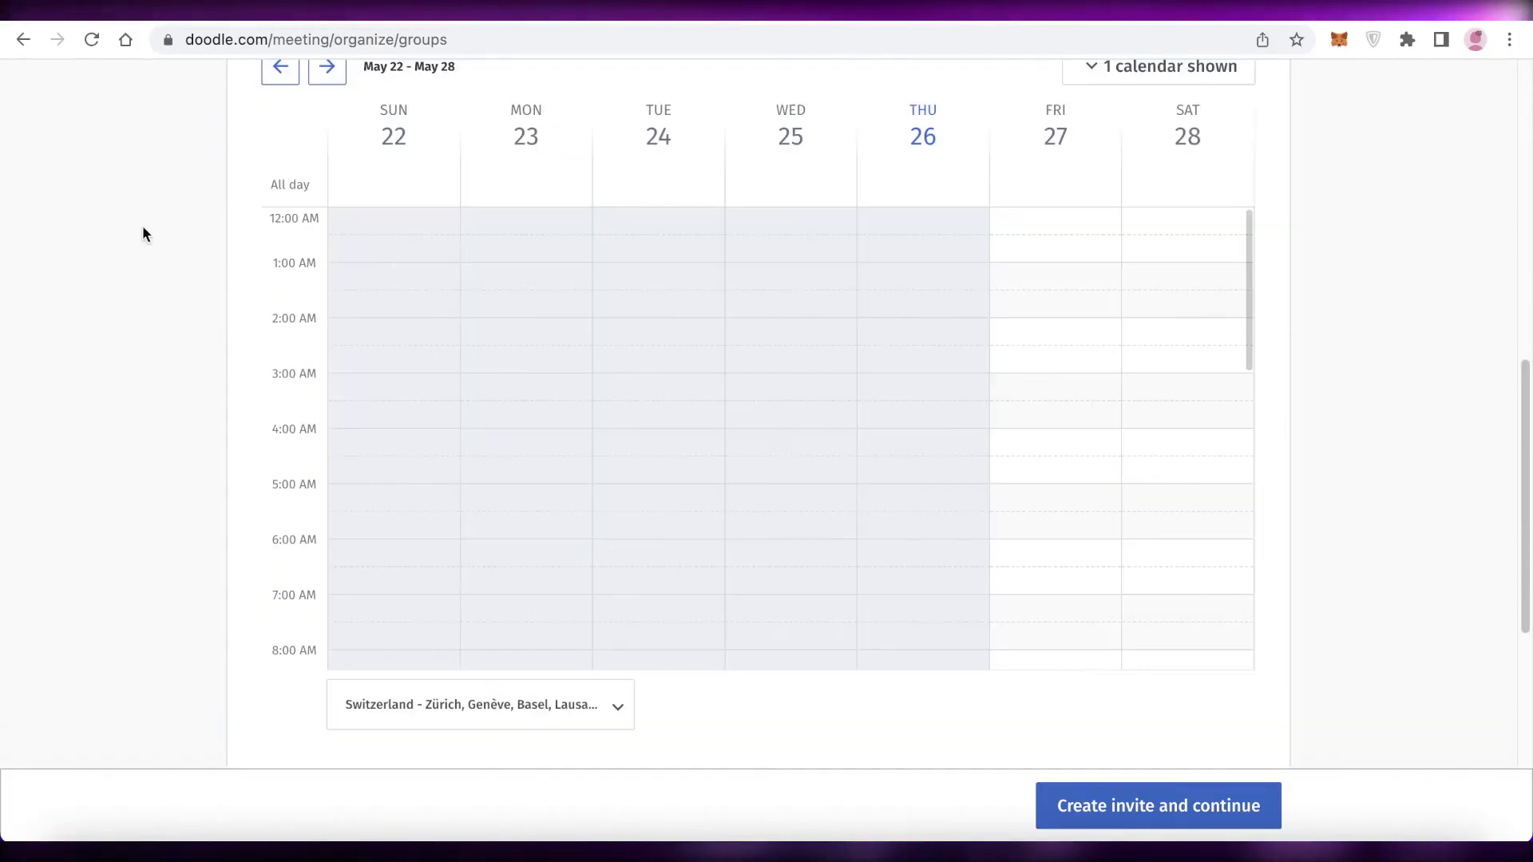
scroll(142, 226, "up", 10)
left_click(111, 112)
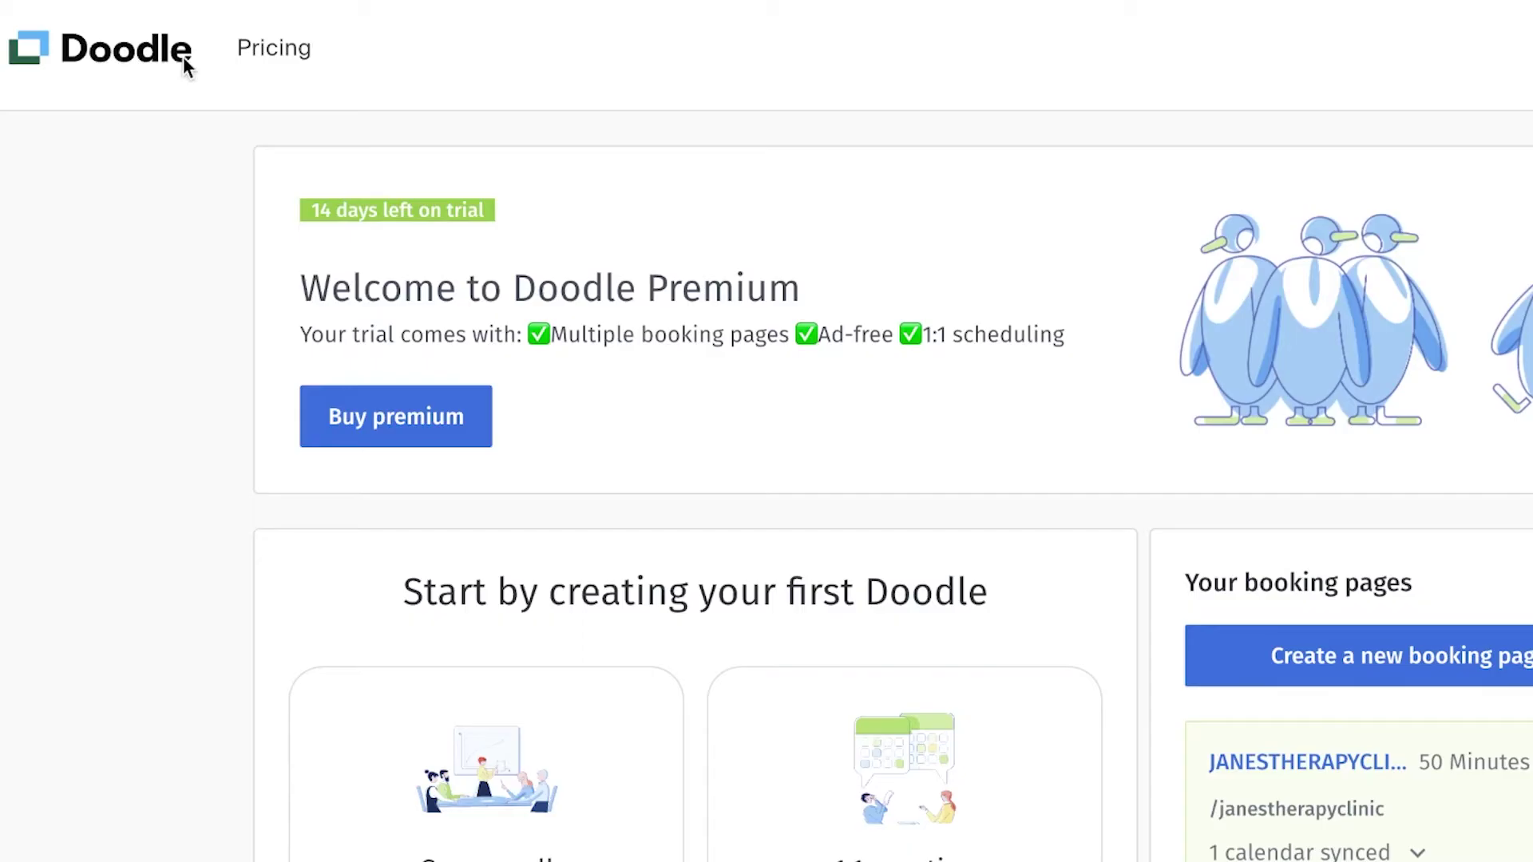
Step: Reload the dashboard and go to the premium Pricing page
left_click(184, 60)
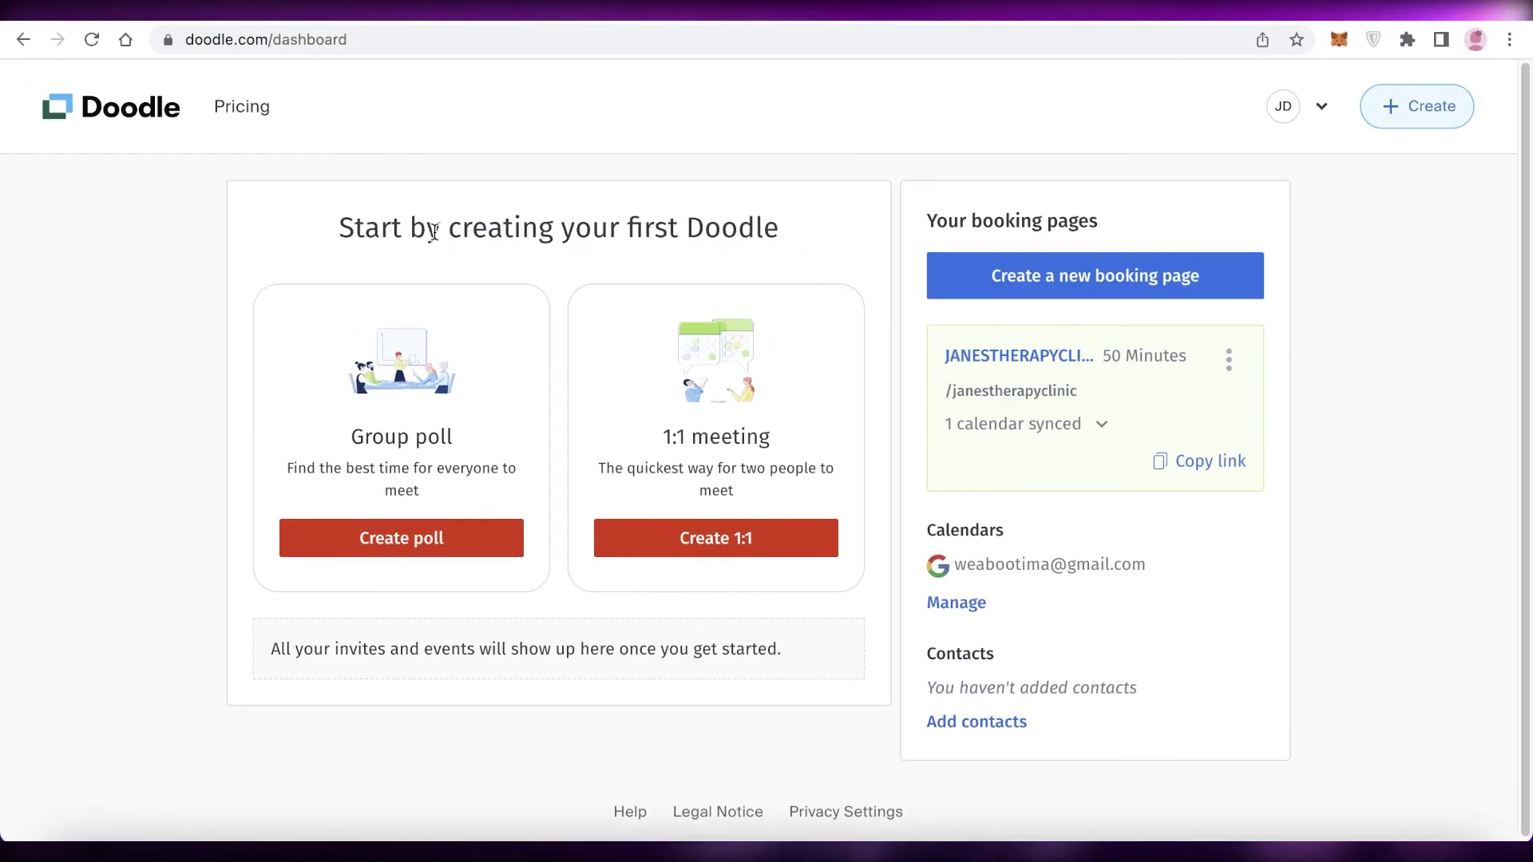
left_click(226, 113)
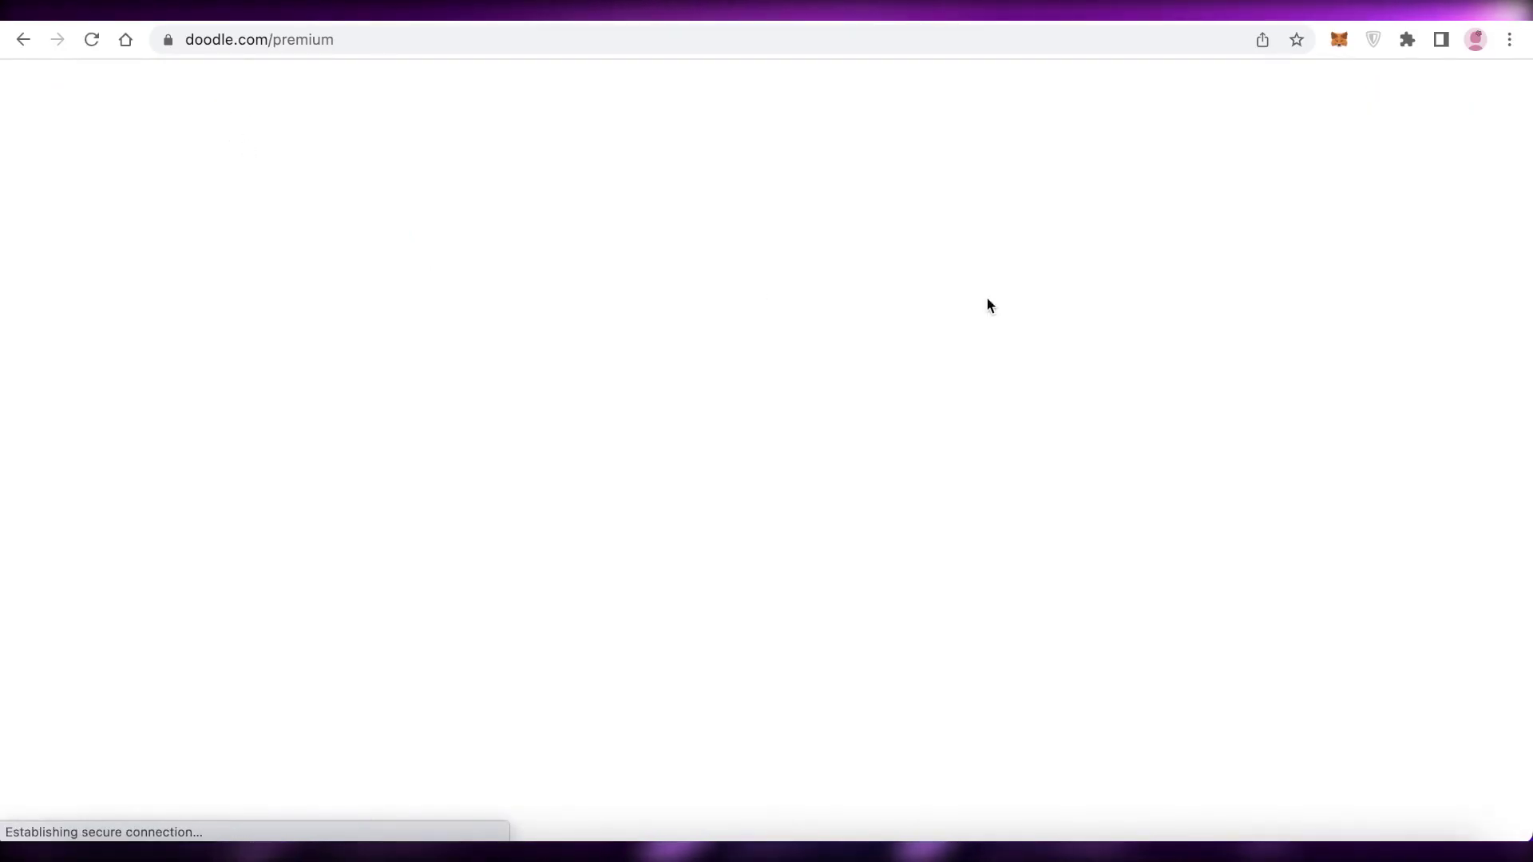
Step: Compare the Pro ($6.95), Team ($8.95) and Enterprise plans and the Compare plans table
scroll(1444, 264, "down", 3)
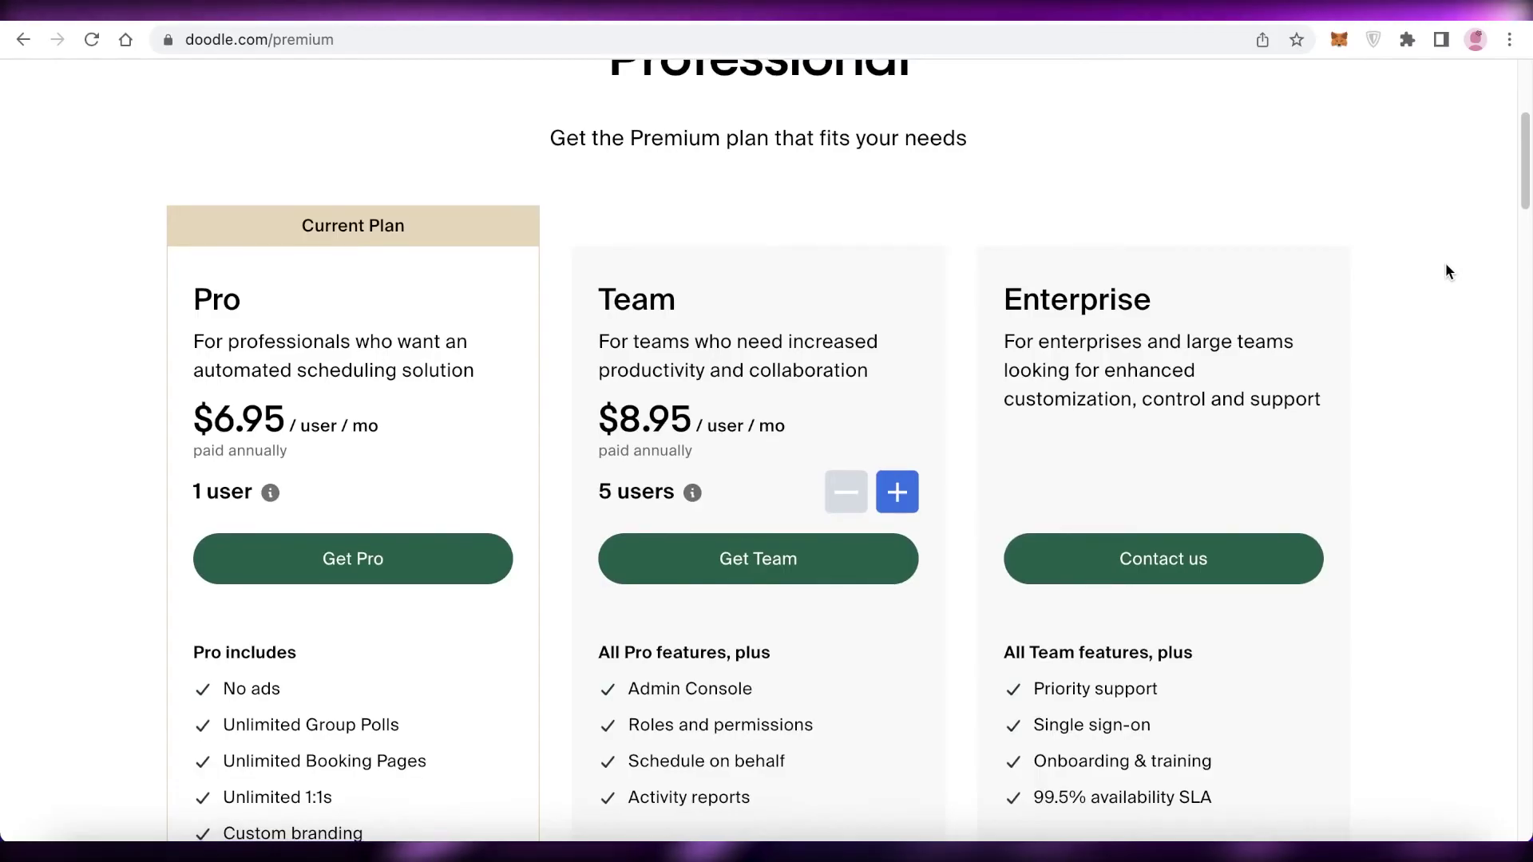
scroll(1446, 265, "down", 1)
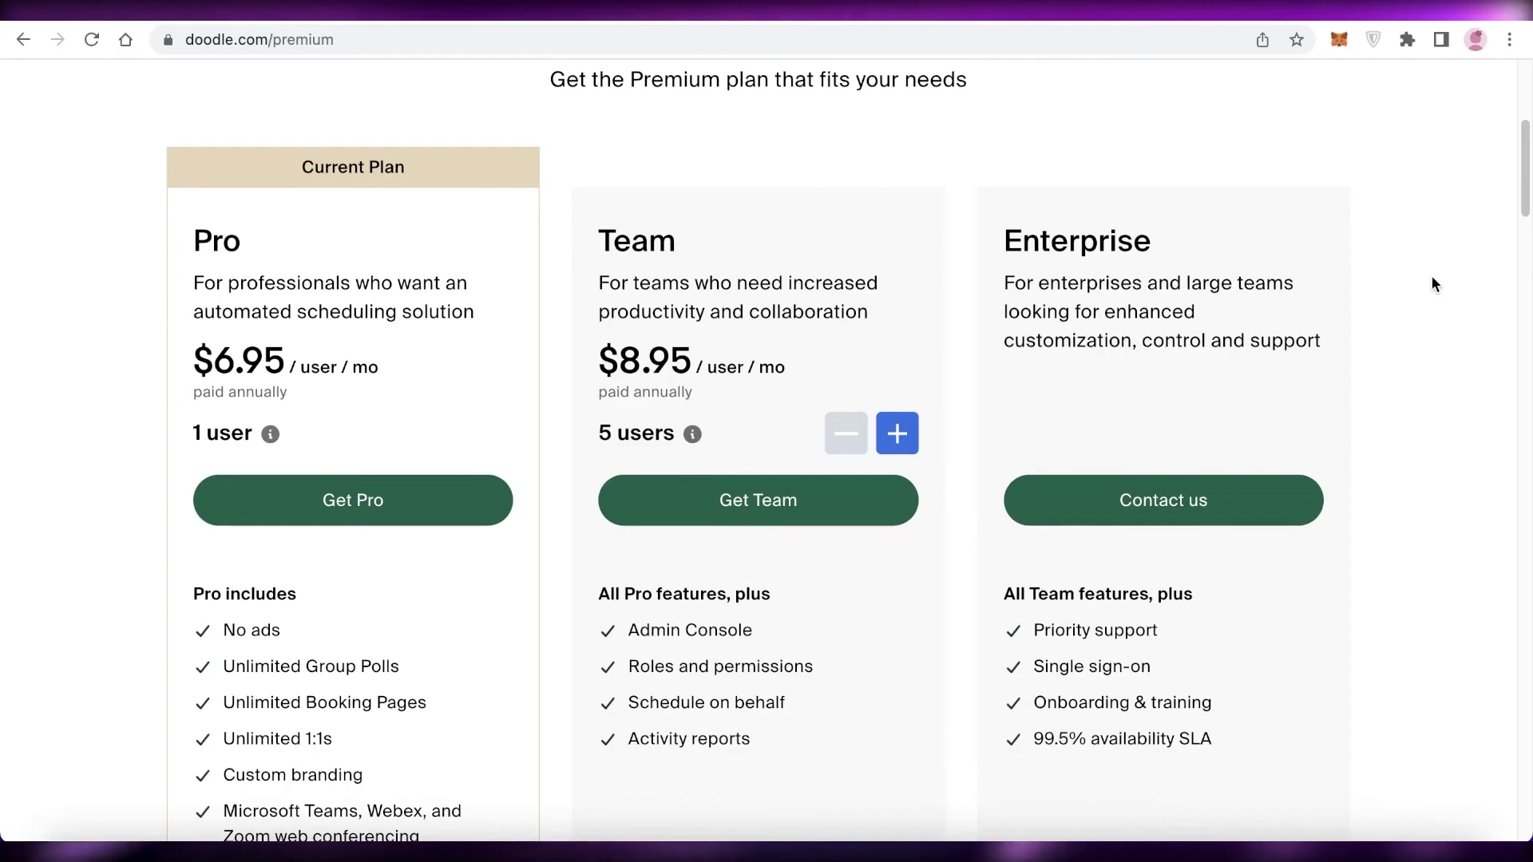
scroll(1433, 287, "down", 3)
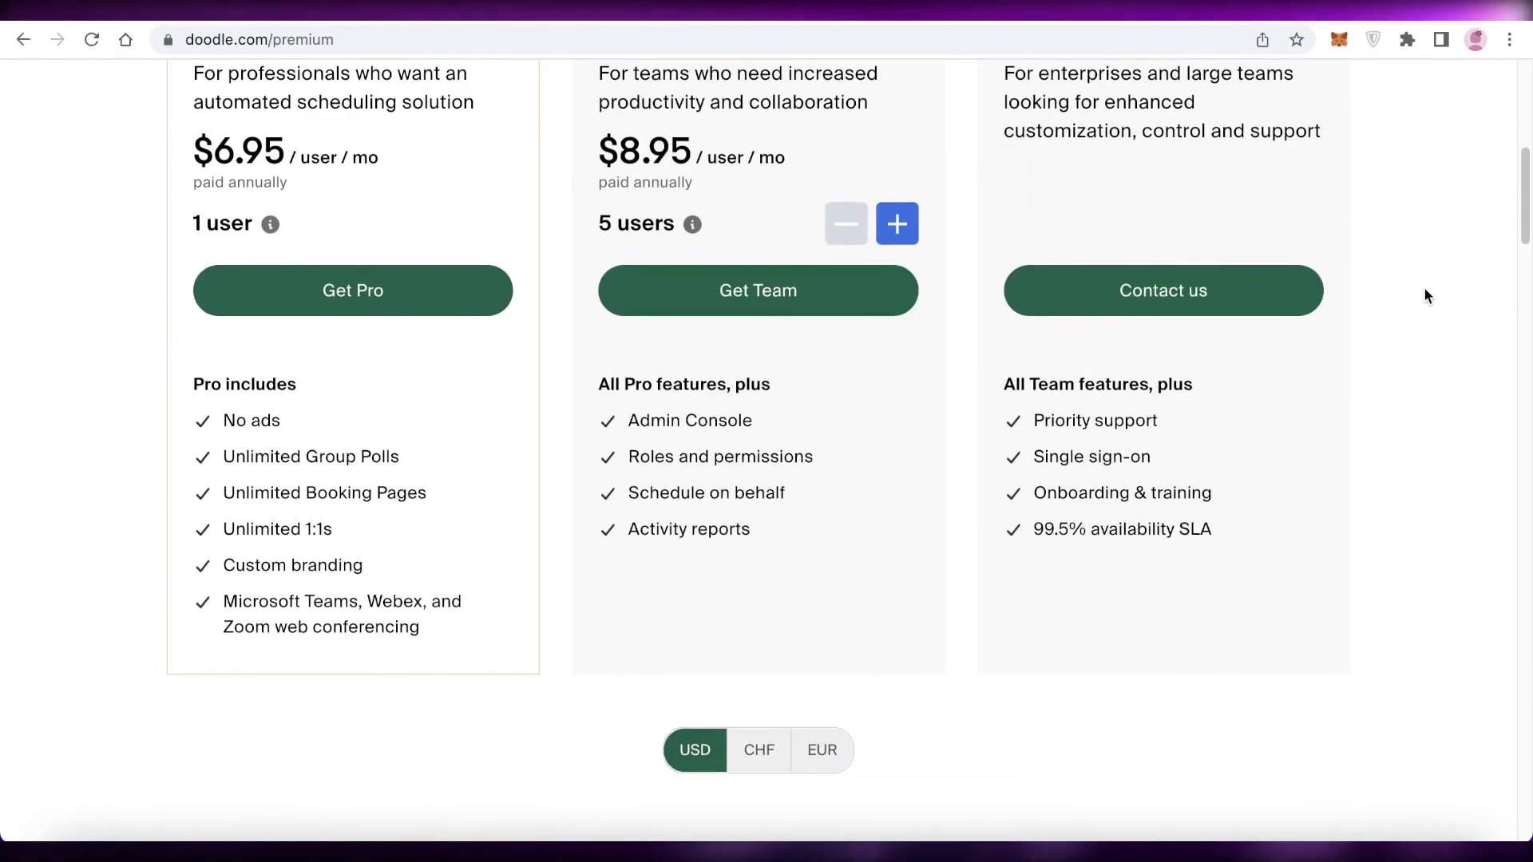
scroll(1424, 288, "up", 1)
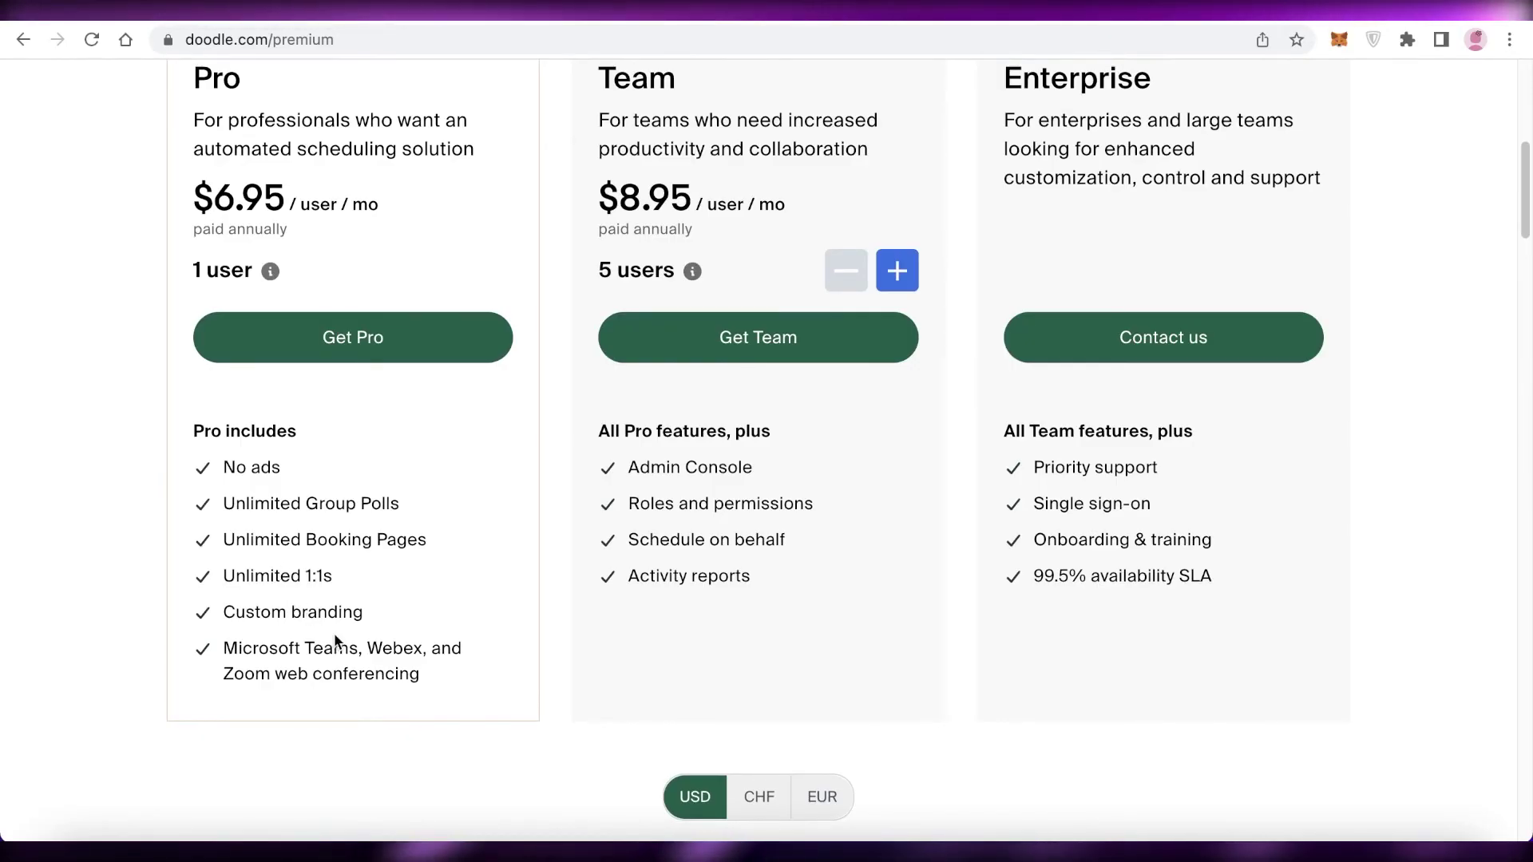
scroll(468, 651, "down", 1)
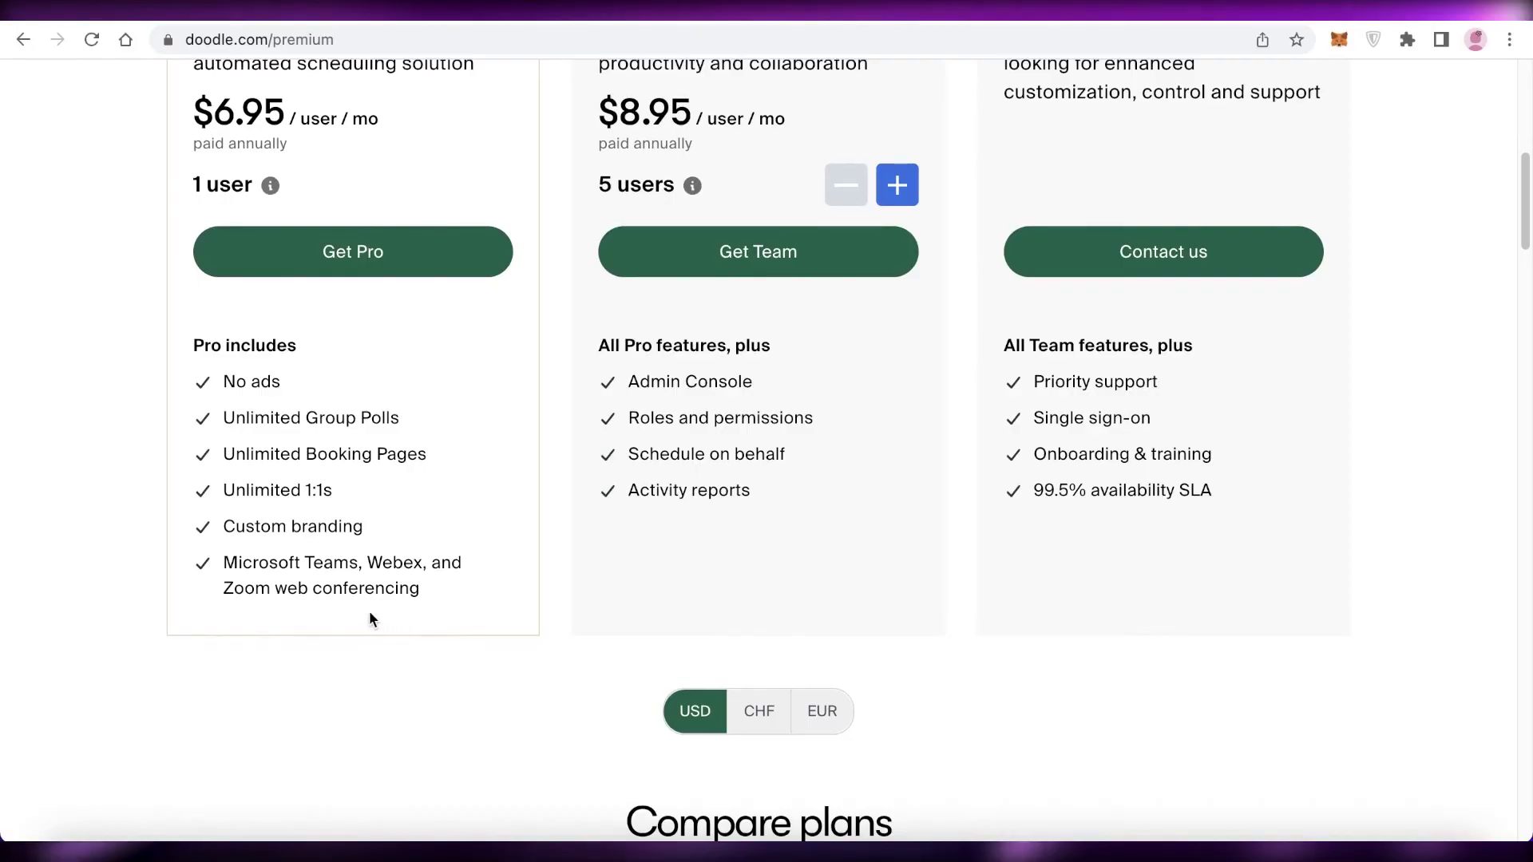
scroll(376, 615, "up", 3)
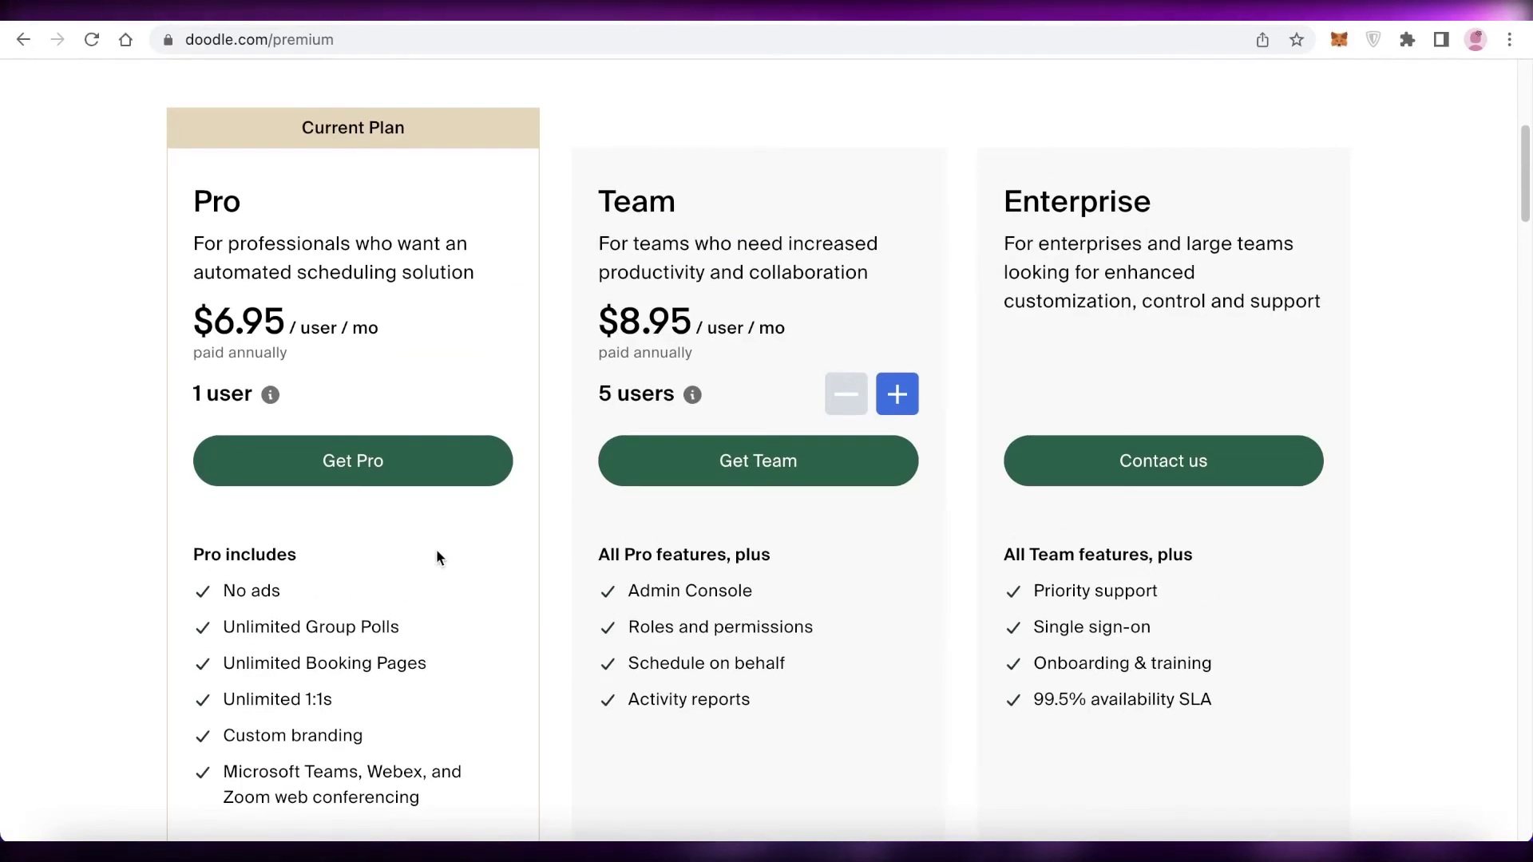
scroll(664, 297, "up", 1)
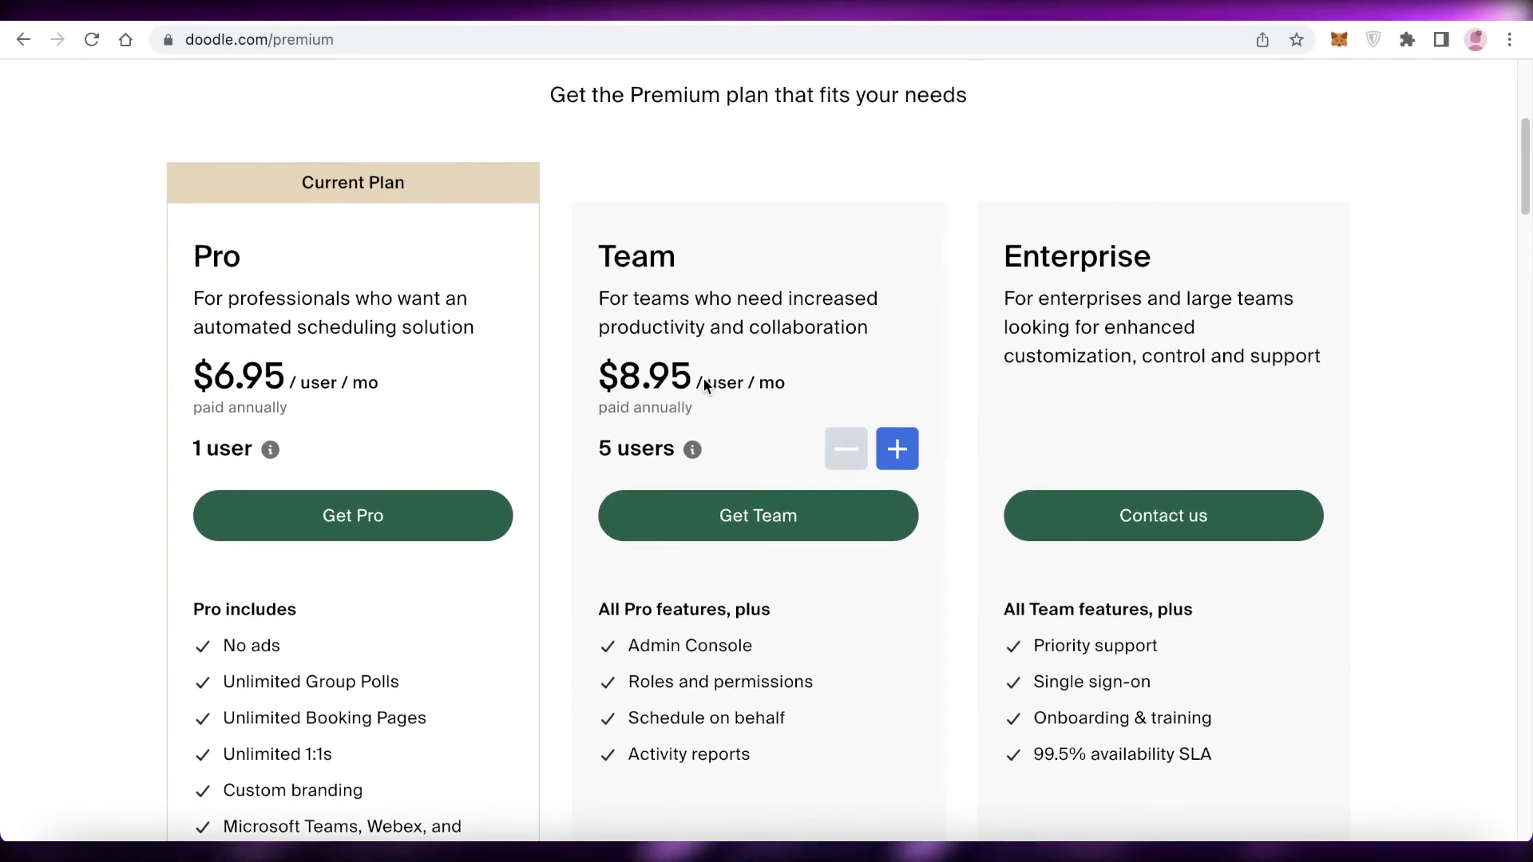
scroll(870, 519, "down", 1)
scroll(870, 514, "down", 1)
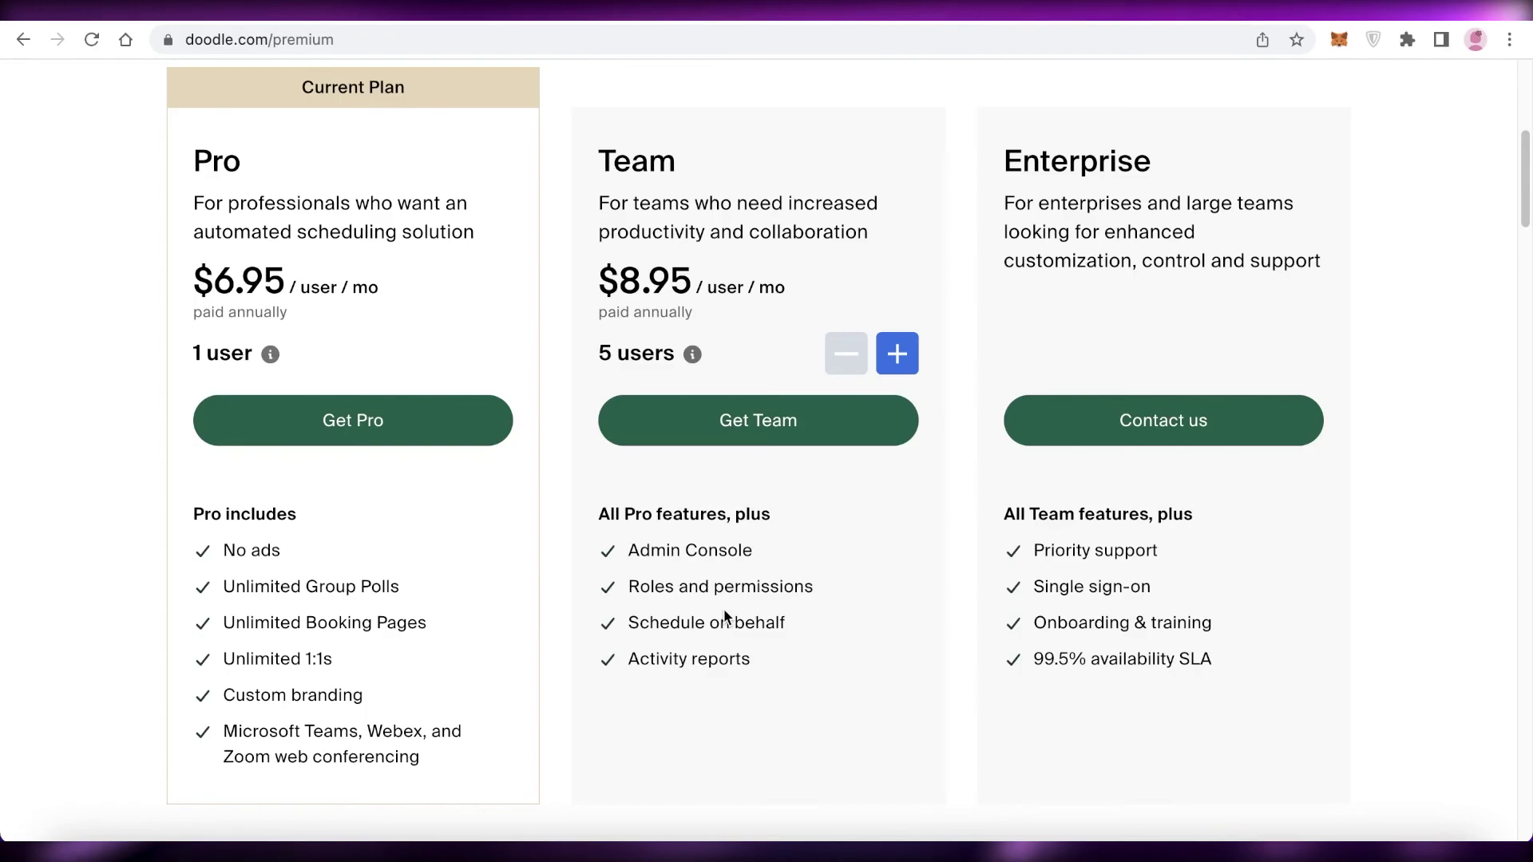
scroll(1091, 325, "up", 4)
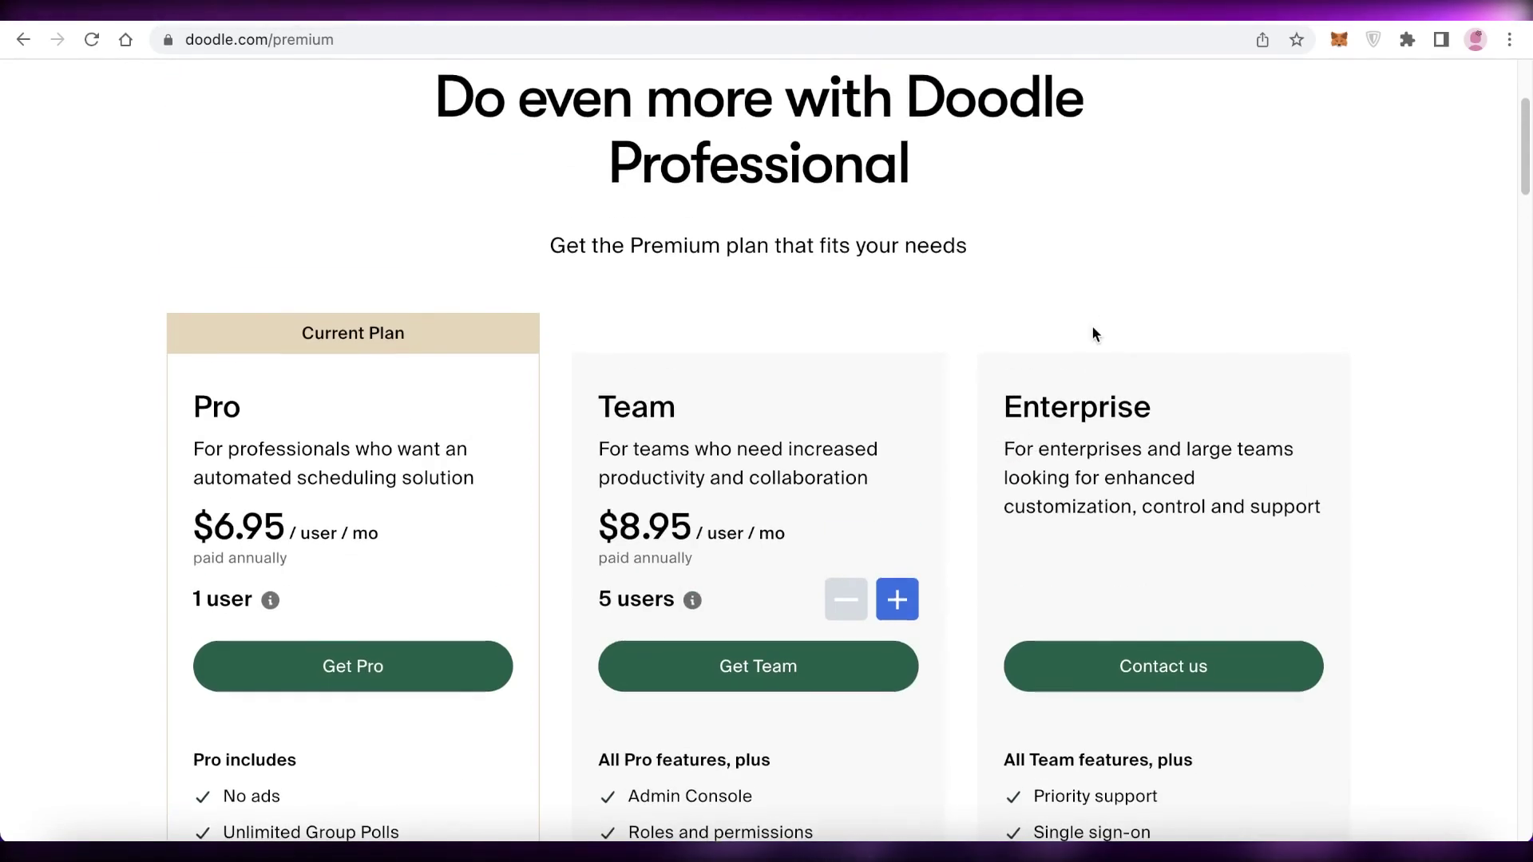
scroll(1091, 334, "down", 4)
scroll(1089, 338, "up", 2)
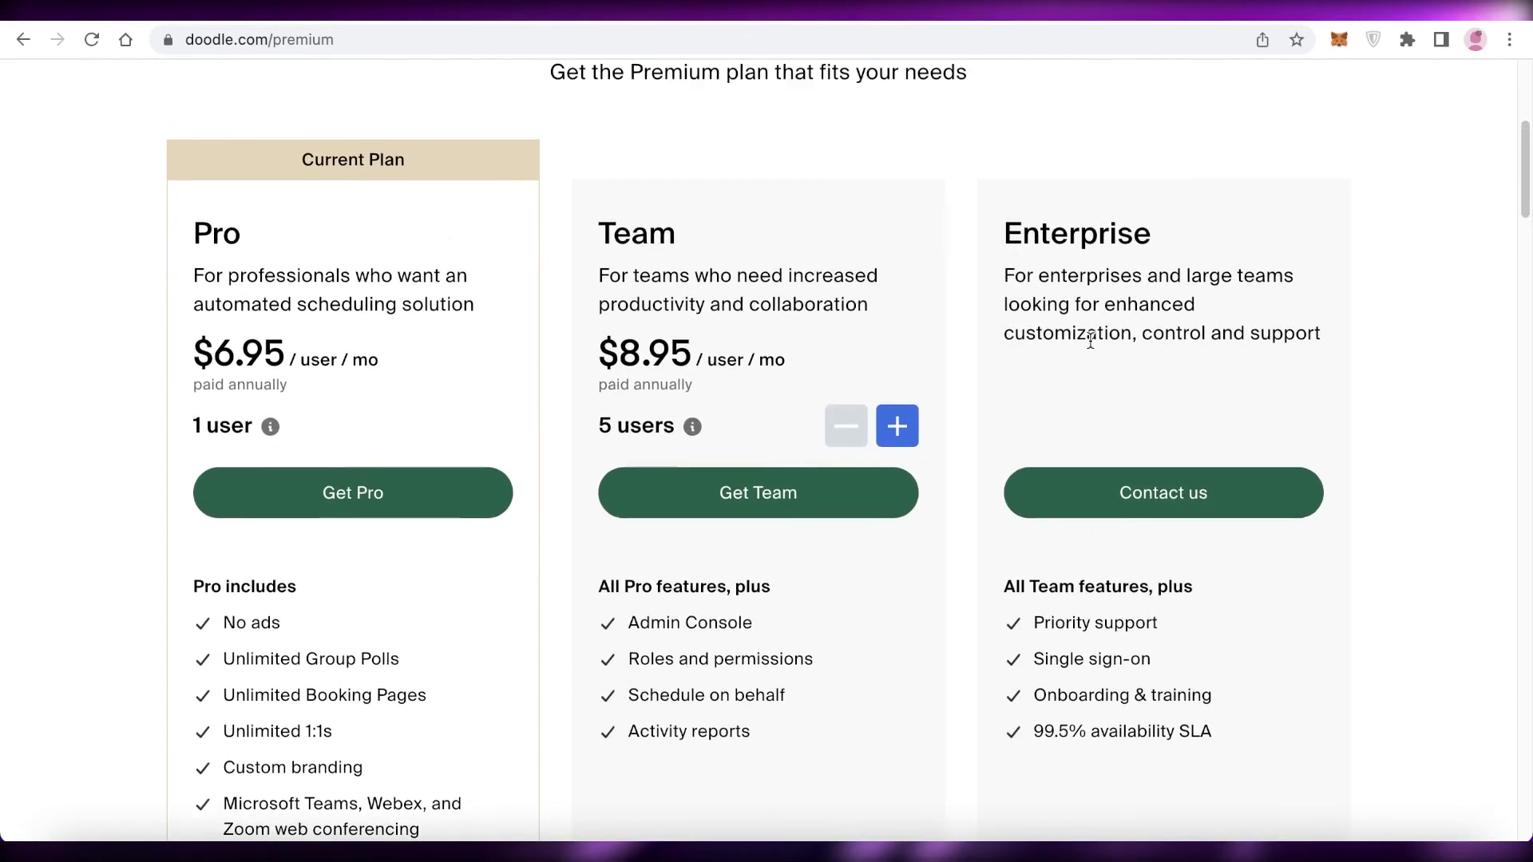
scroll(310, 247, "up", 3)
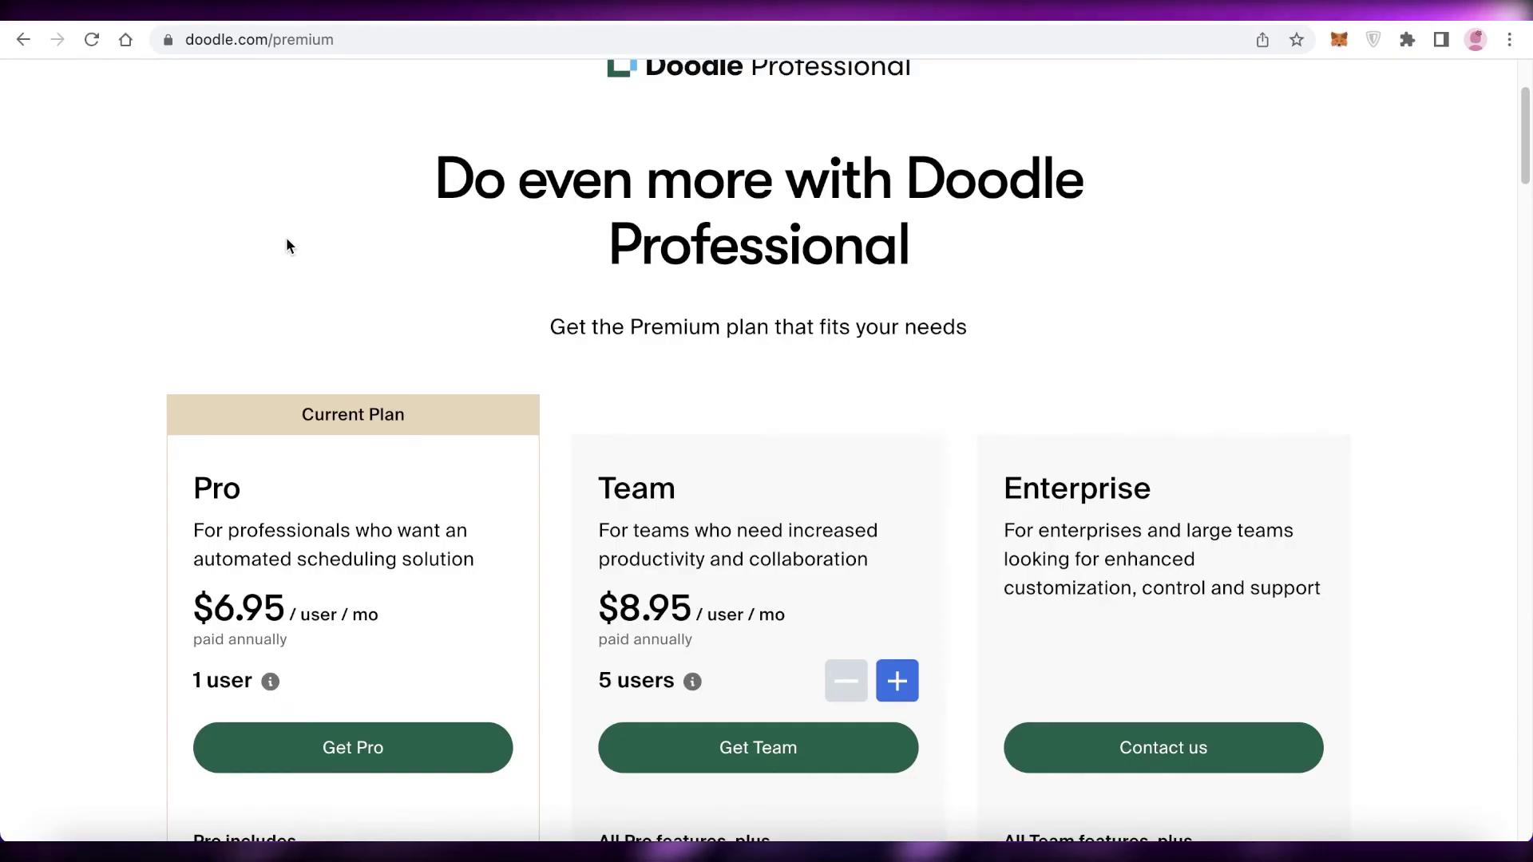
scroll(289, 256, "up", 1)
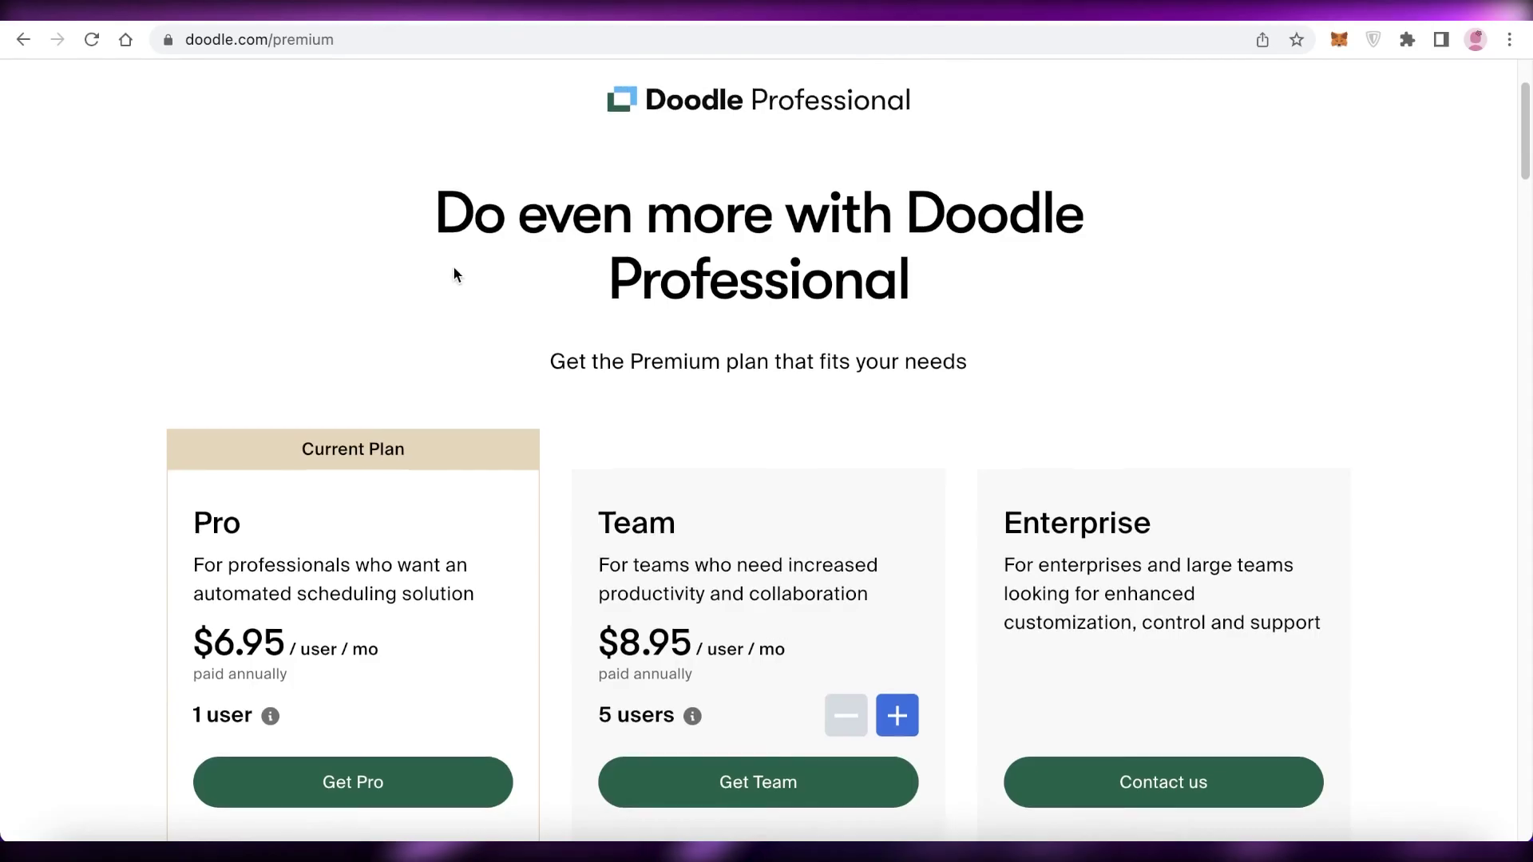
scroll(453, 274, "down", 4)
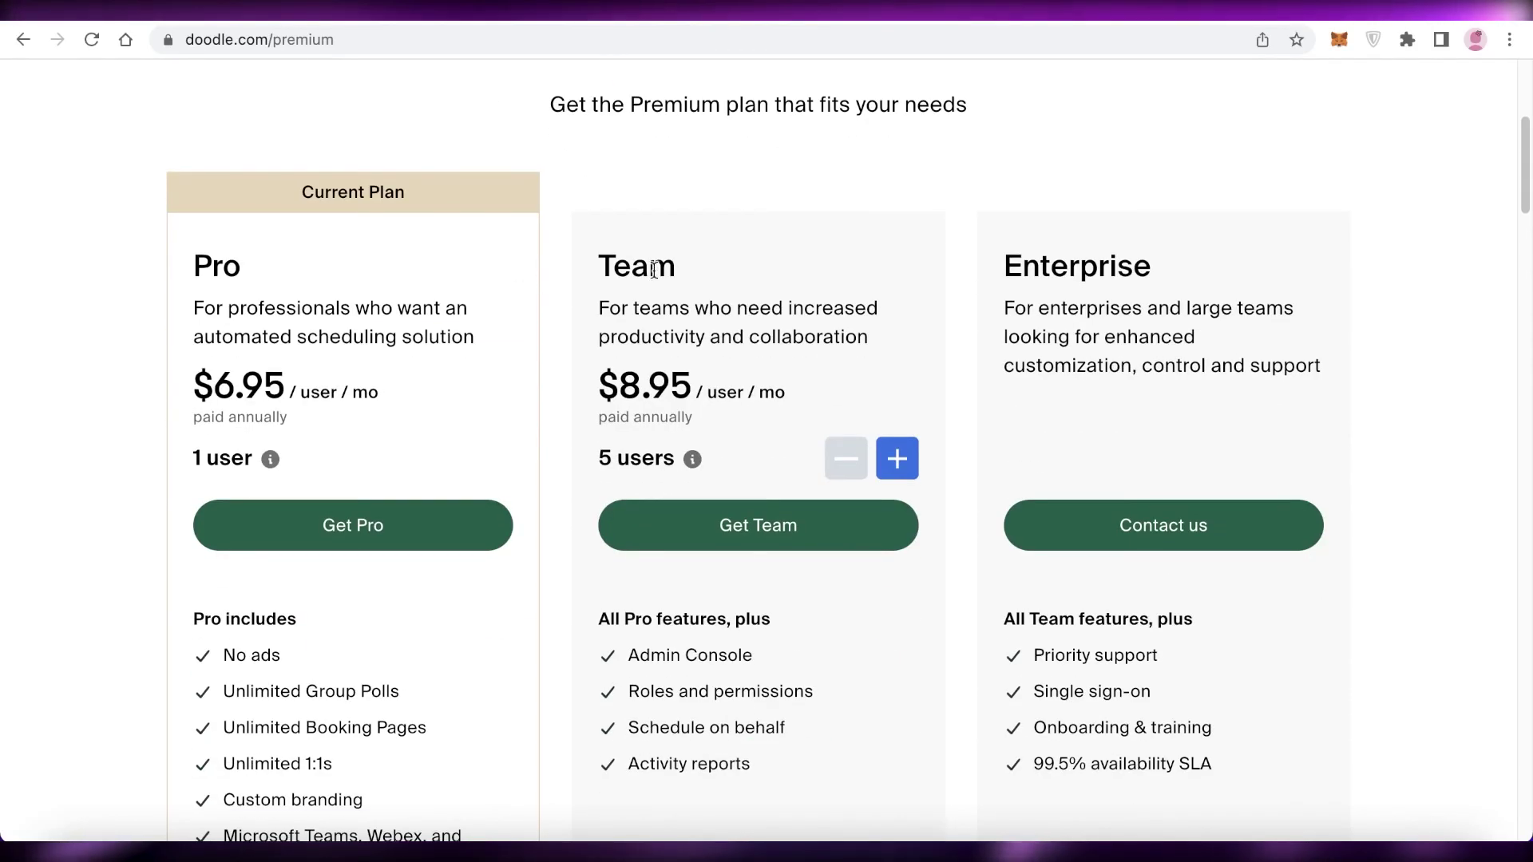
scroll(807, 246, "up", 3)
scroll(810, 280, "down", 3)
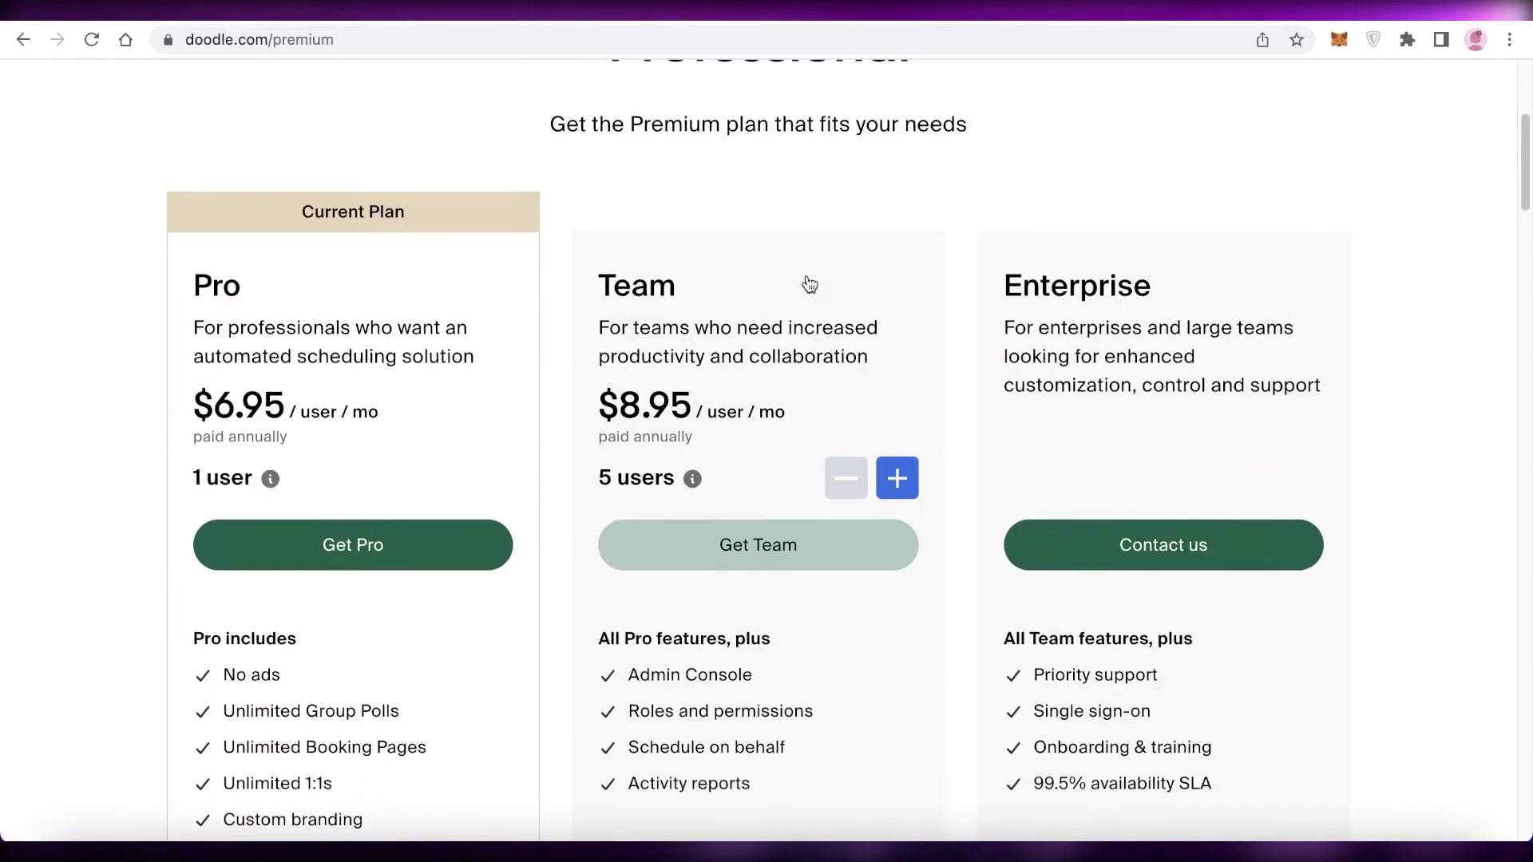
scroll(759, 288, "up", 1)
scroll(634, 377, "down", 5)
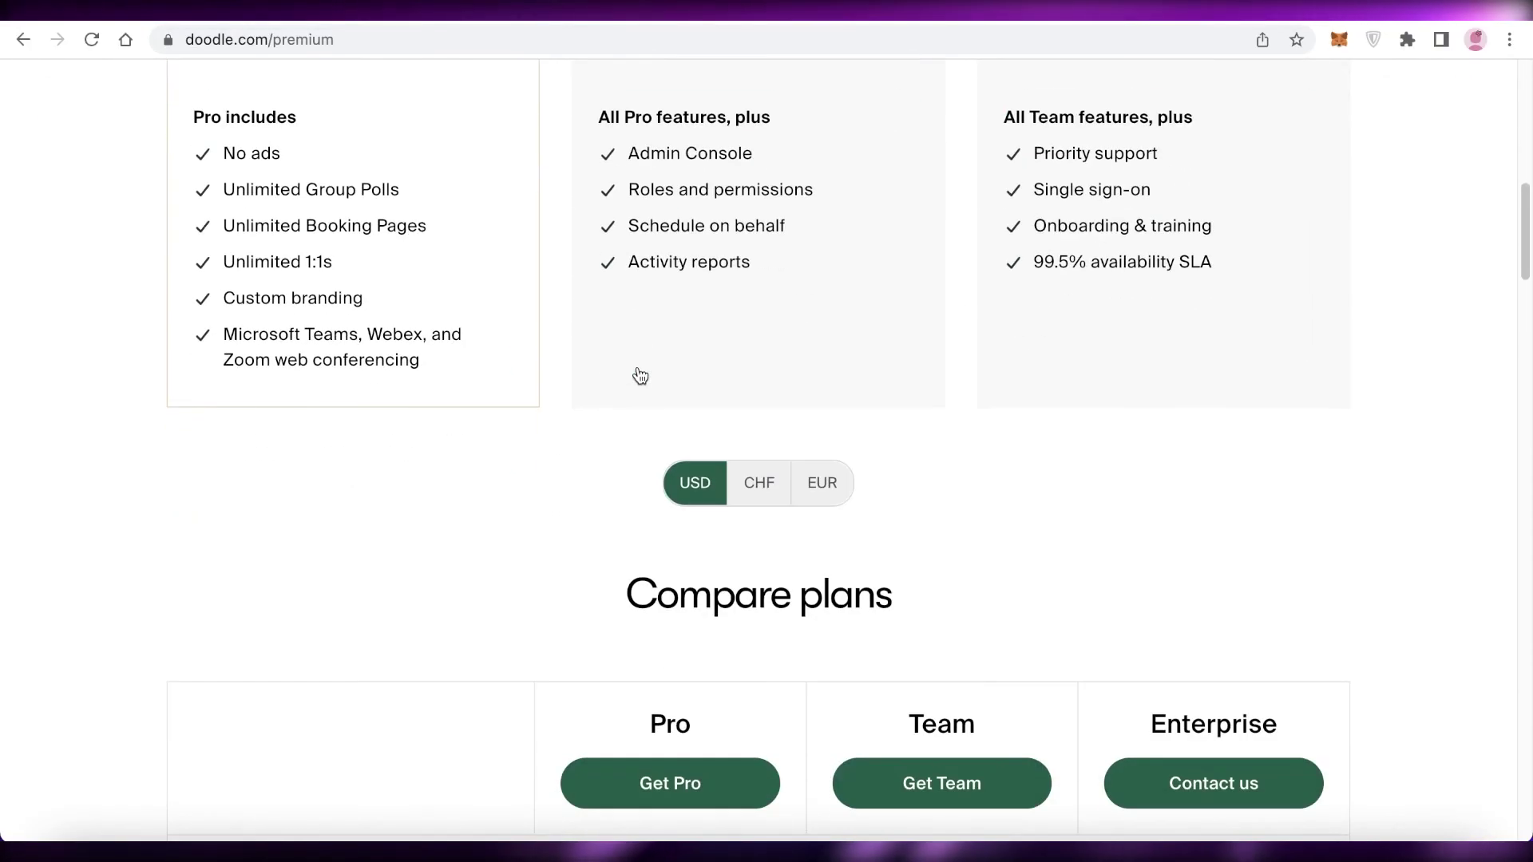
scroll(627, 335, "up", 5)
scroll(638, 376, "down", 5)
scroll(591, 376, "down", 1)
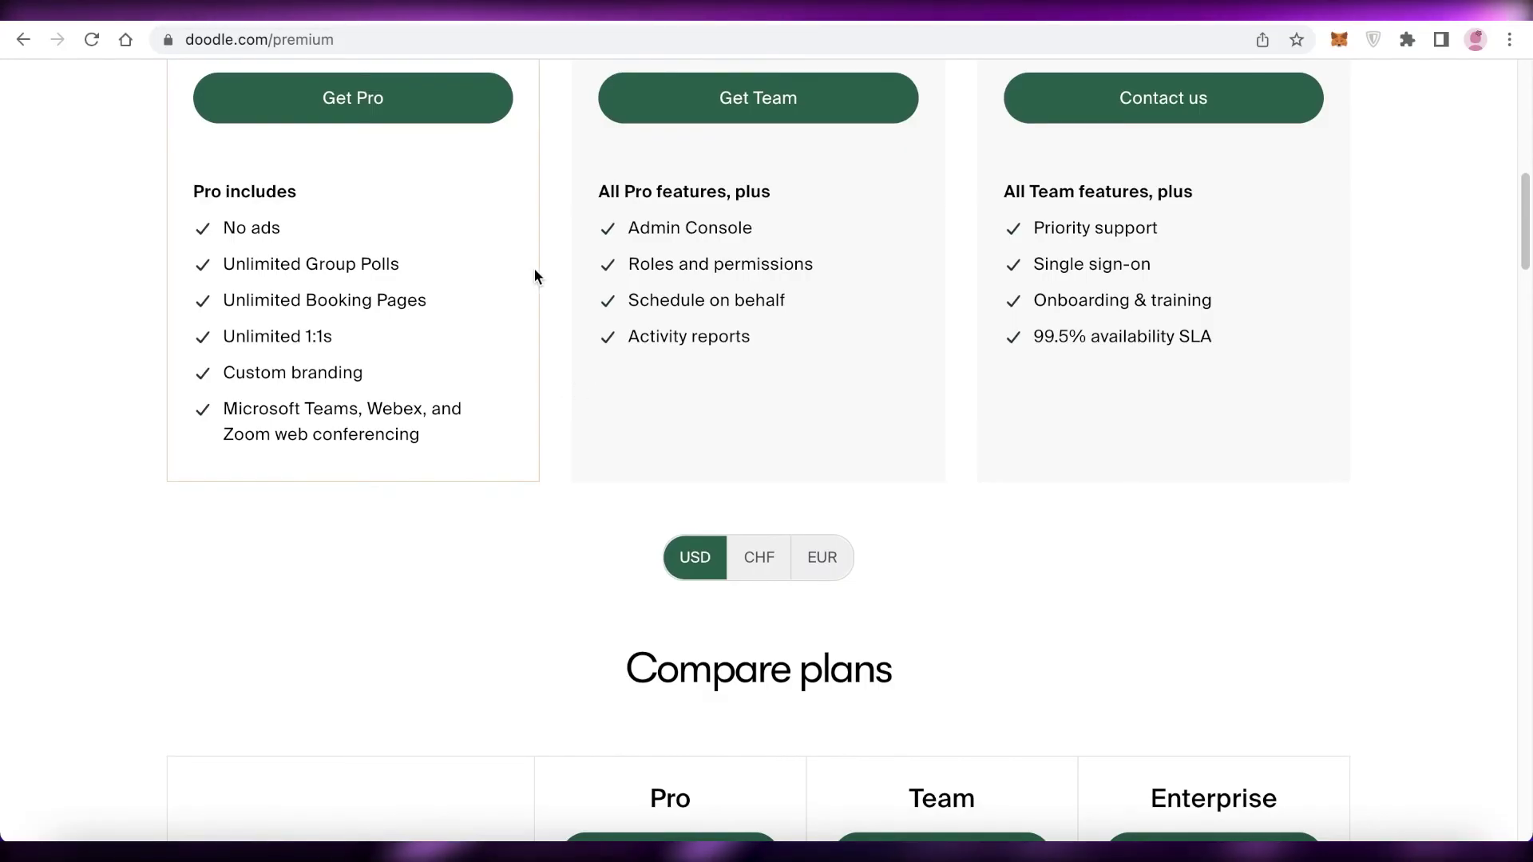
scroll(532, 303, "down", 6)
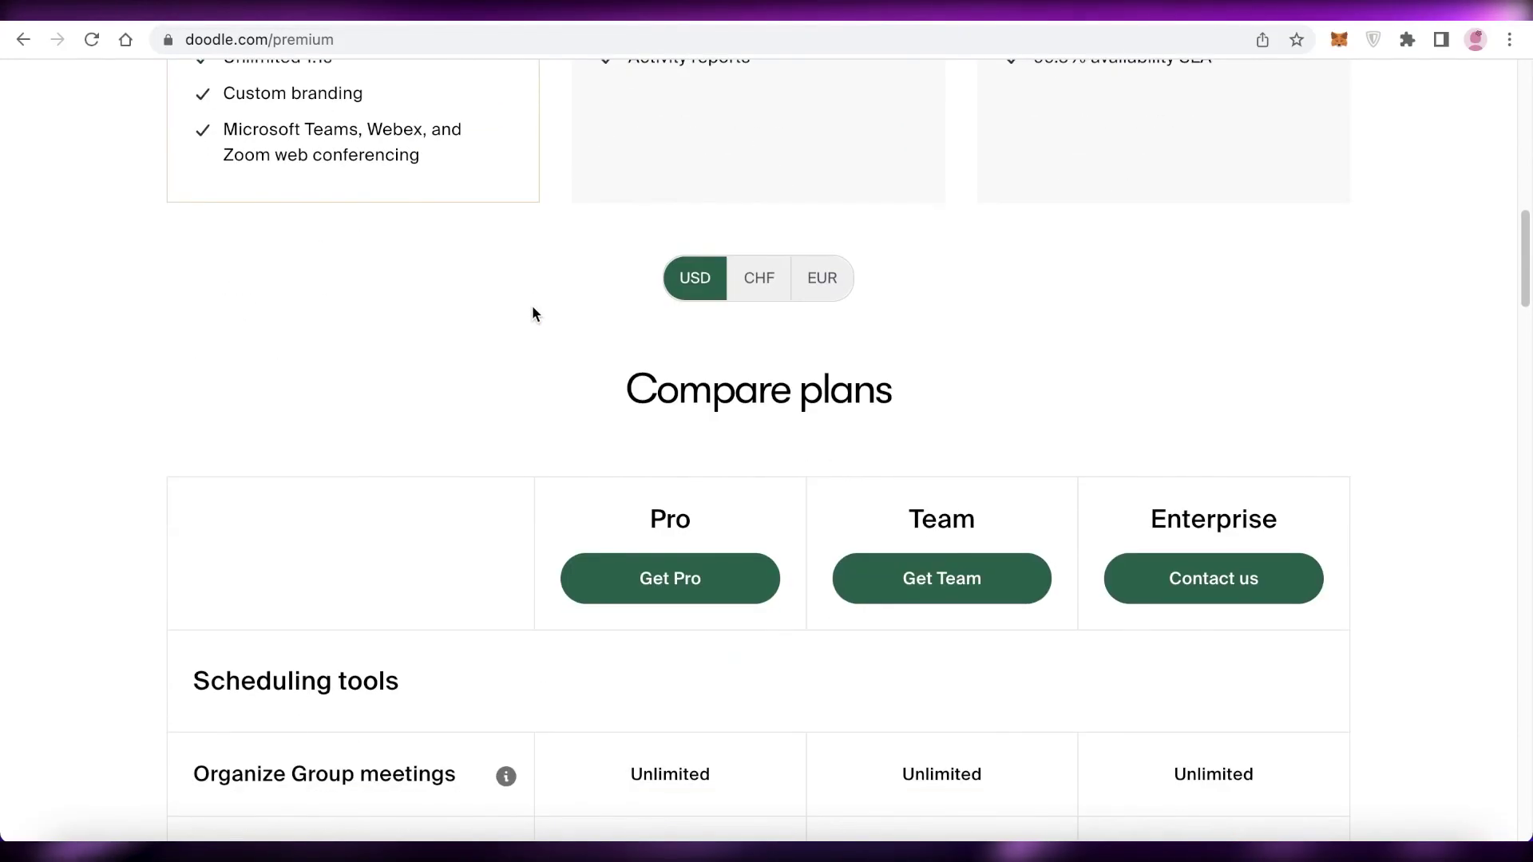
scroll(975, 367, "up", 15)
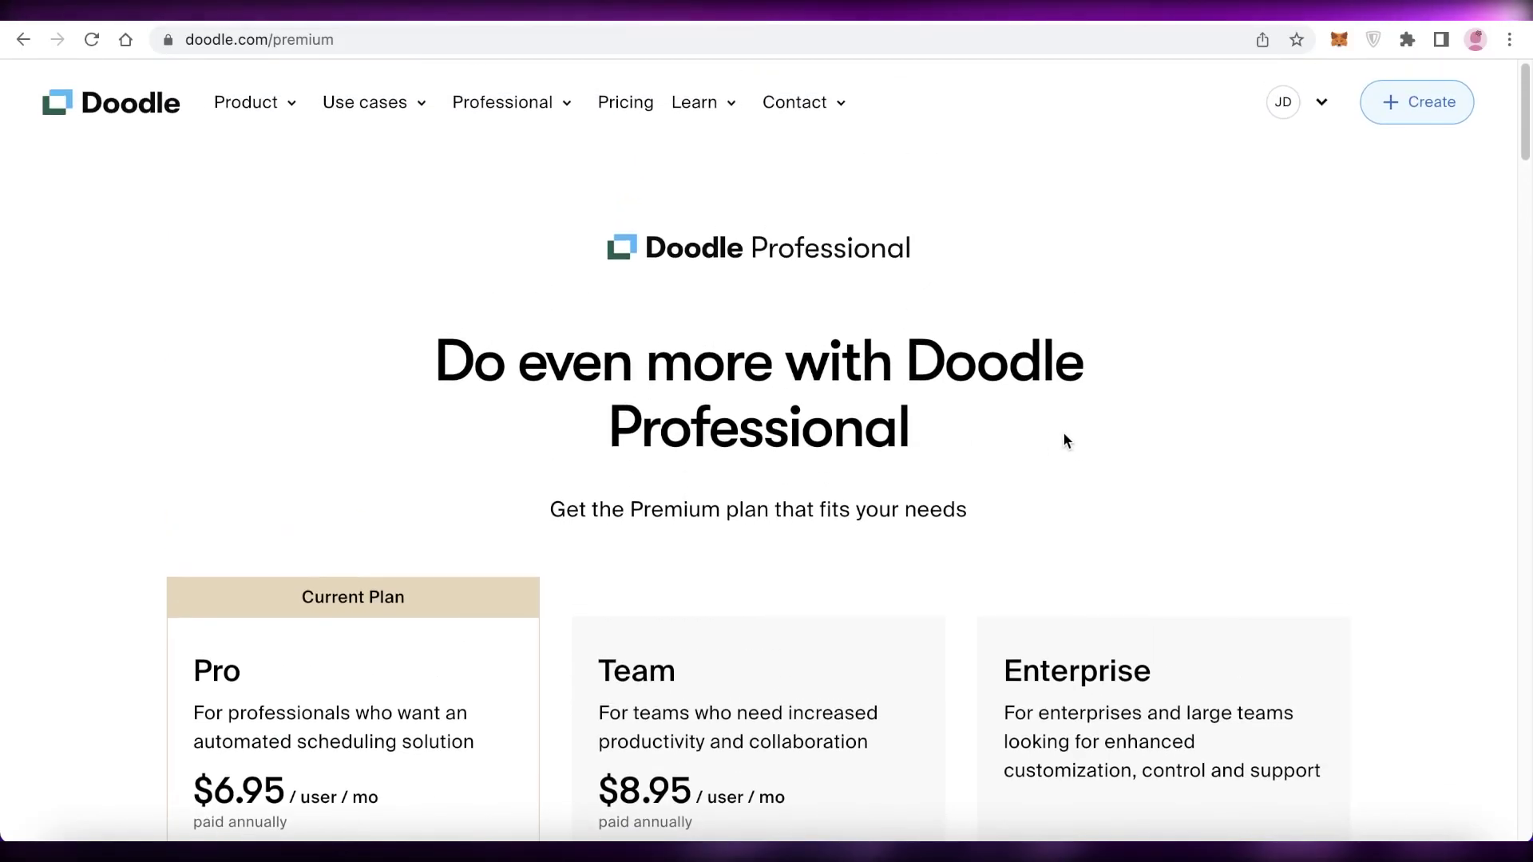